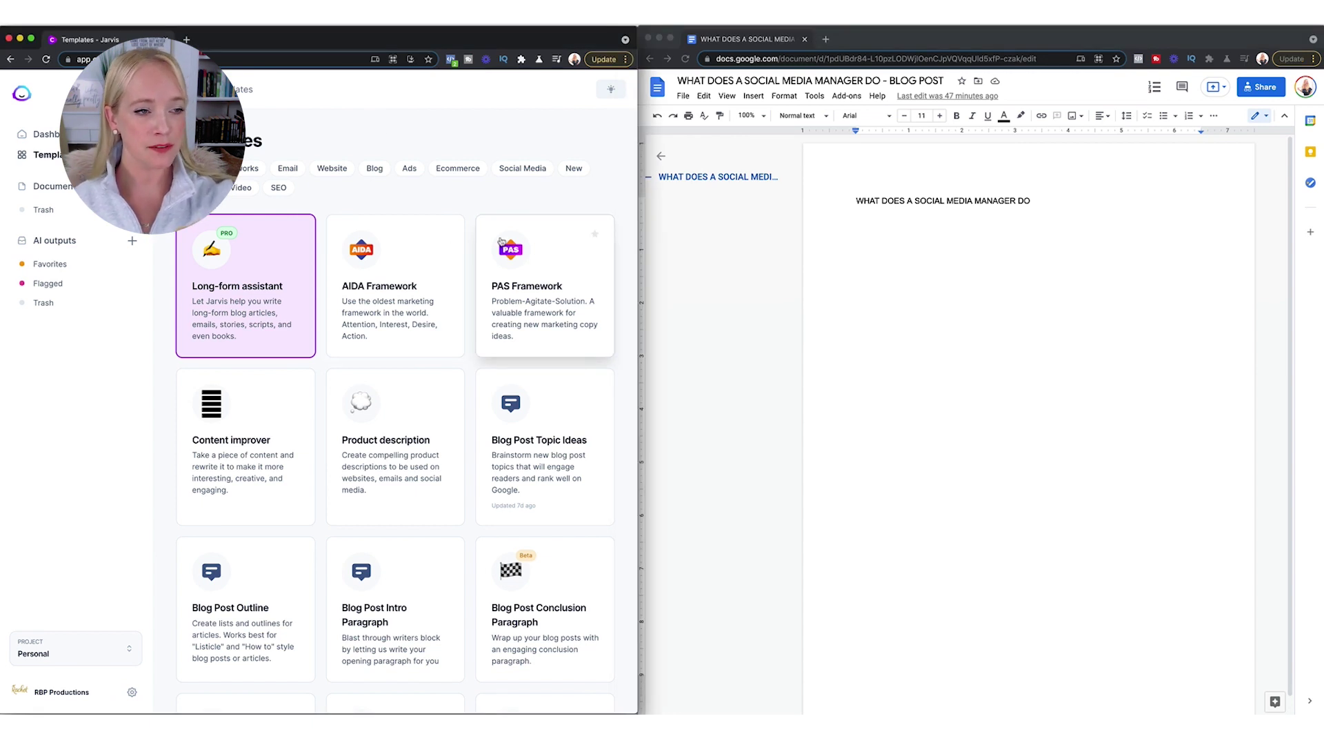
# Step: Copy the title line "WHAT DOES A SOCIAL MEDIA MANAGER DO" from the Google Docs blog post
pyautogui.click(918, 224)
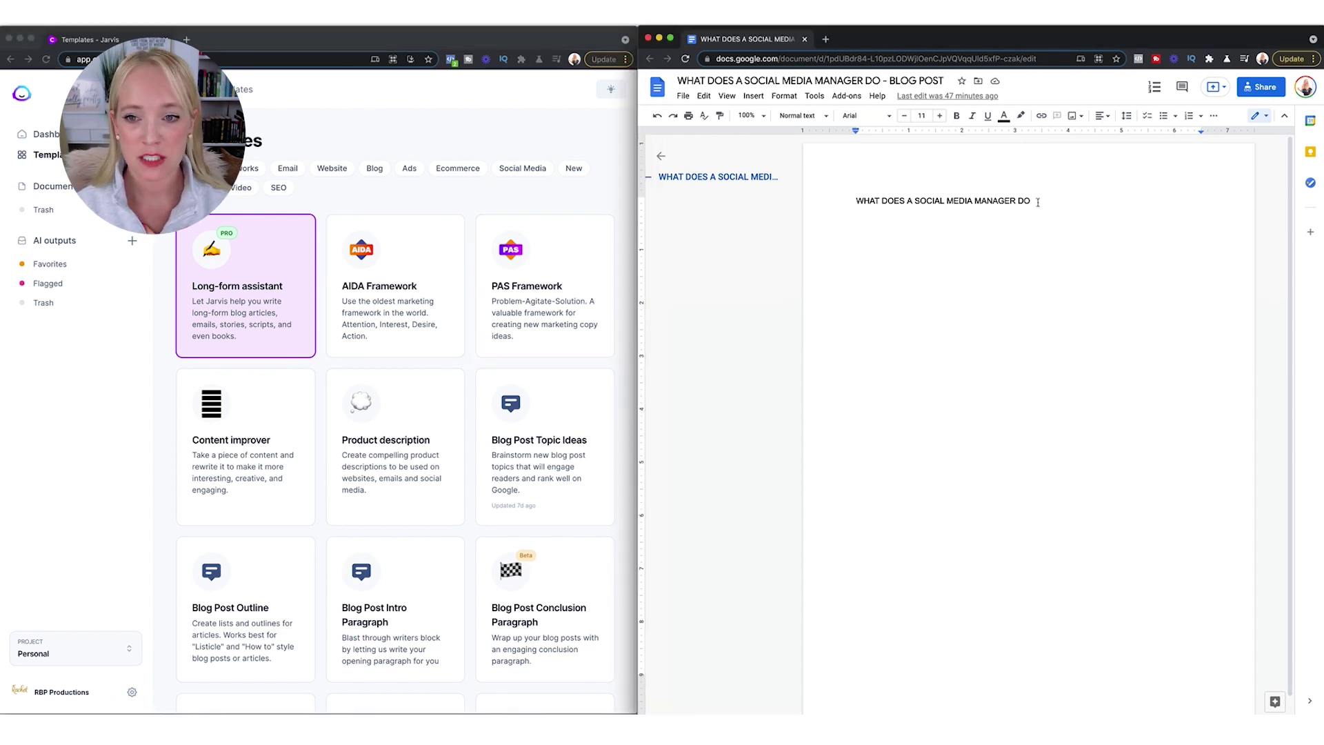
pyautogui.moveTo(1033, 200); pyautogui.dragTo(856, 200)
pyautogui.hotkey('ctrl', 'c')
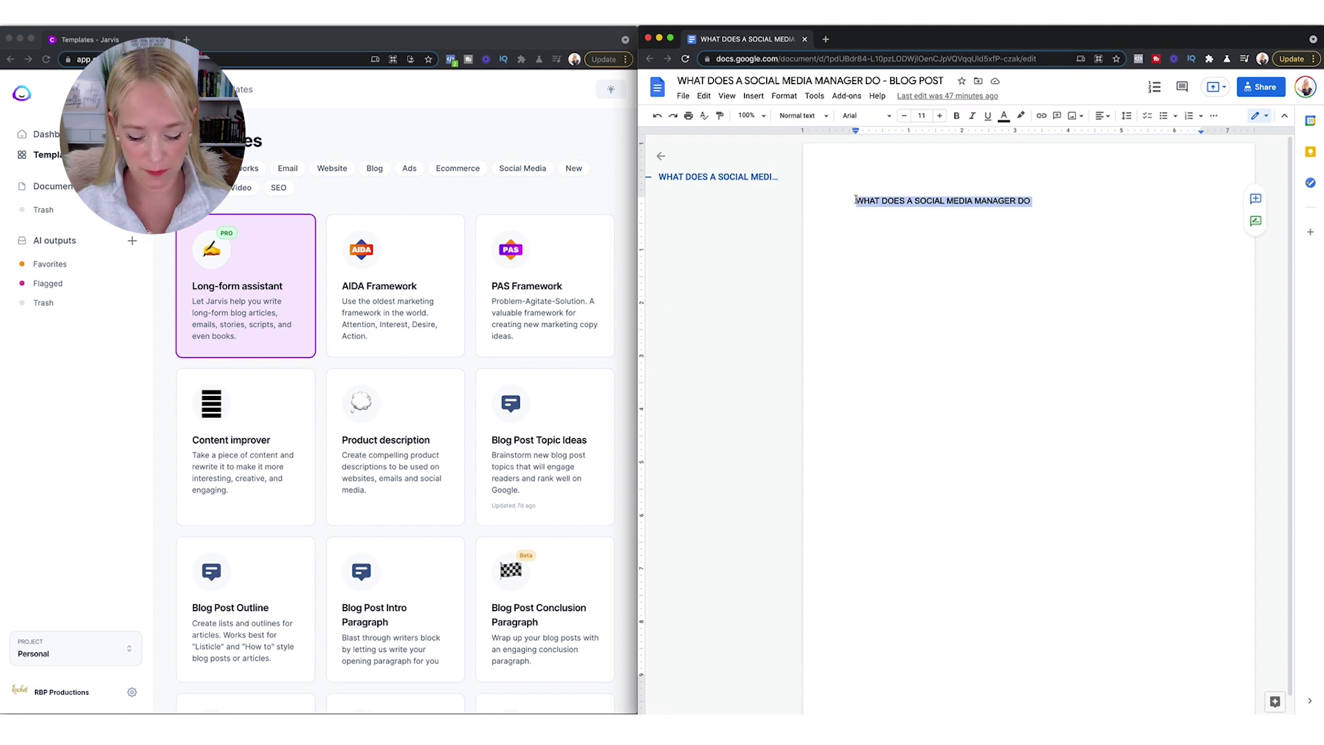
pyautogui.click(1043, 200)
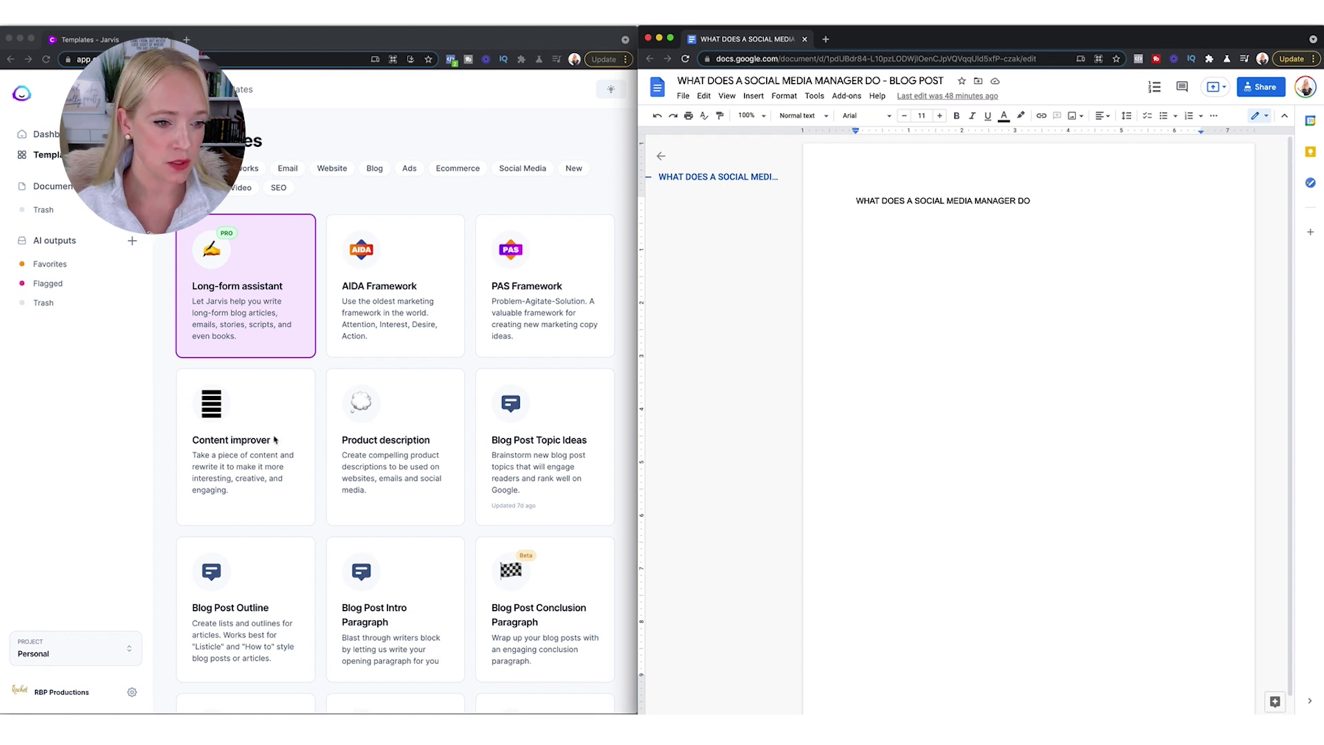
# Step: In Jarvis, open the Blog Post Intro Paragraph template and set the blog post title to "WHAT DOES A SOCIAL MEDIA MANAGER DO"
pyautogui.click(466, 364)
pyautogui.scroll(-2, 466, 364)
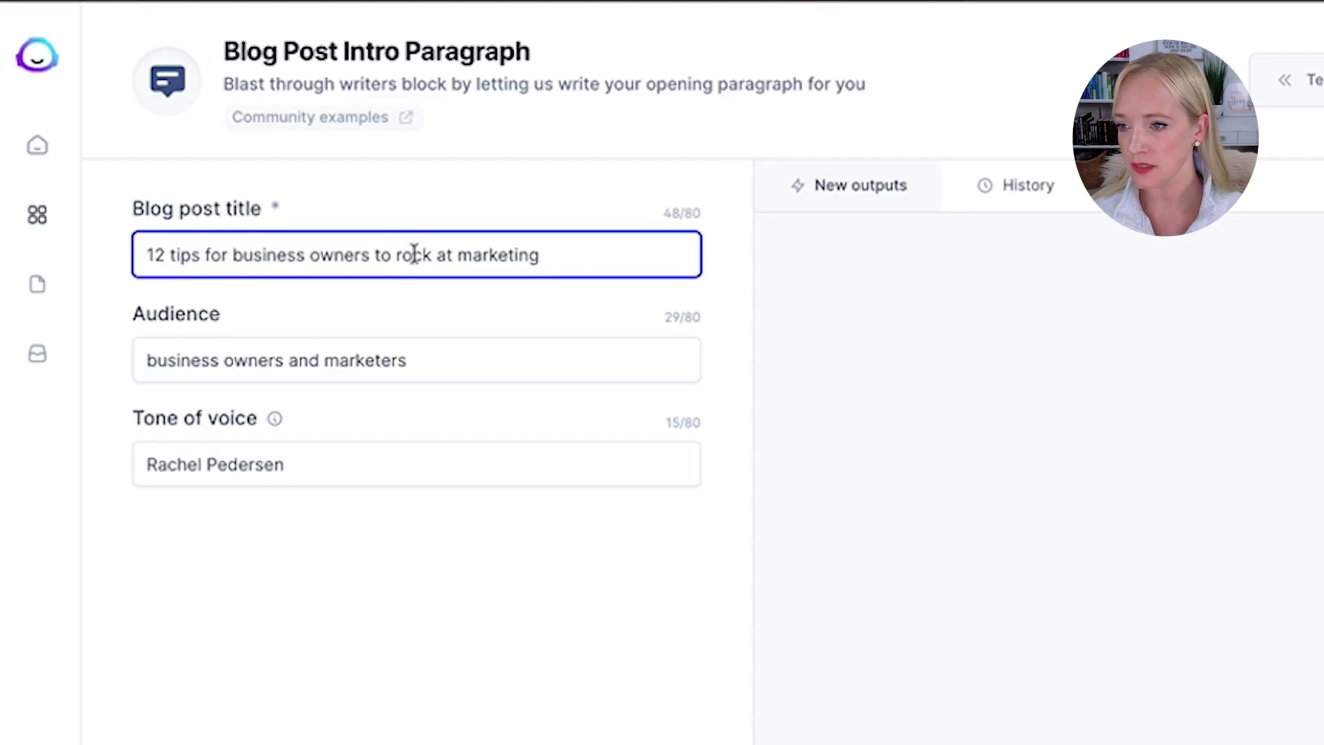
pyautogui.hotkey('ctrl', 'a')
pyautogui.hotkey('ctrl', 'v')
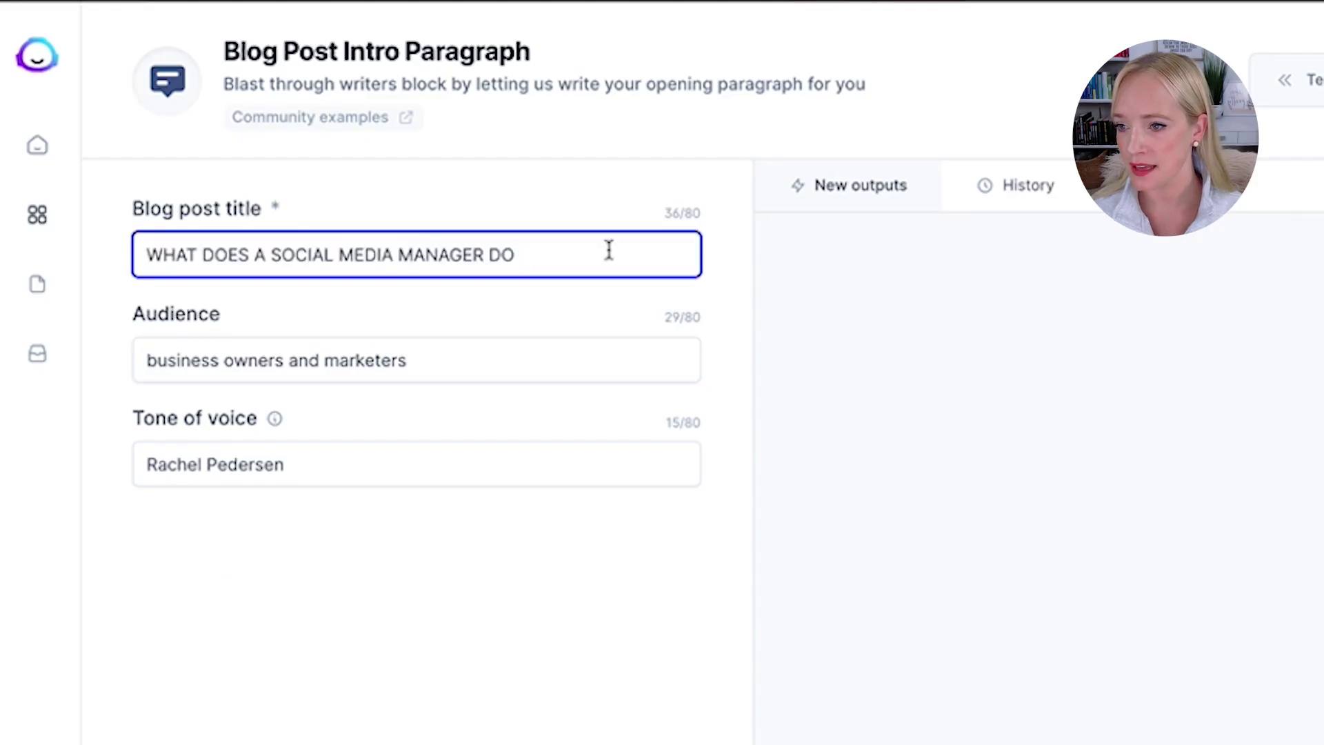
# Step: Set the audience of the intro paragraph template to "social media managers"
pyautogui.click(460, 365)
pyautogui.tripleClick(370, 360)
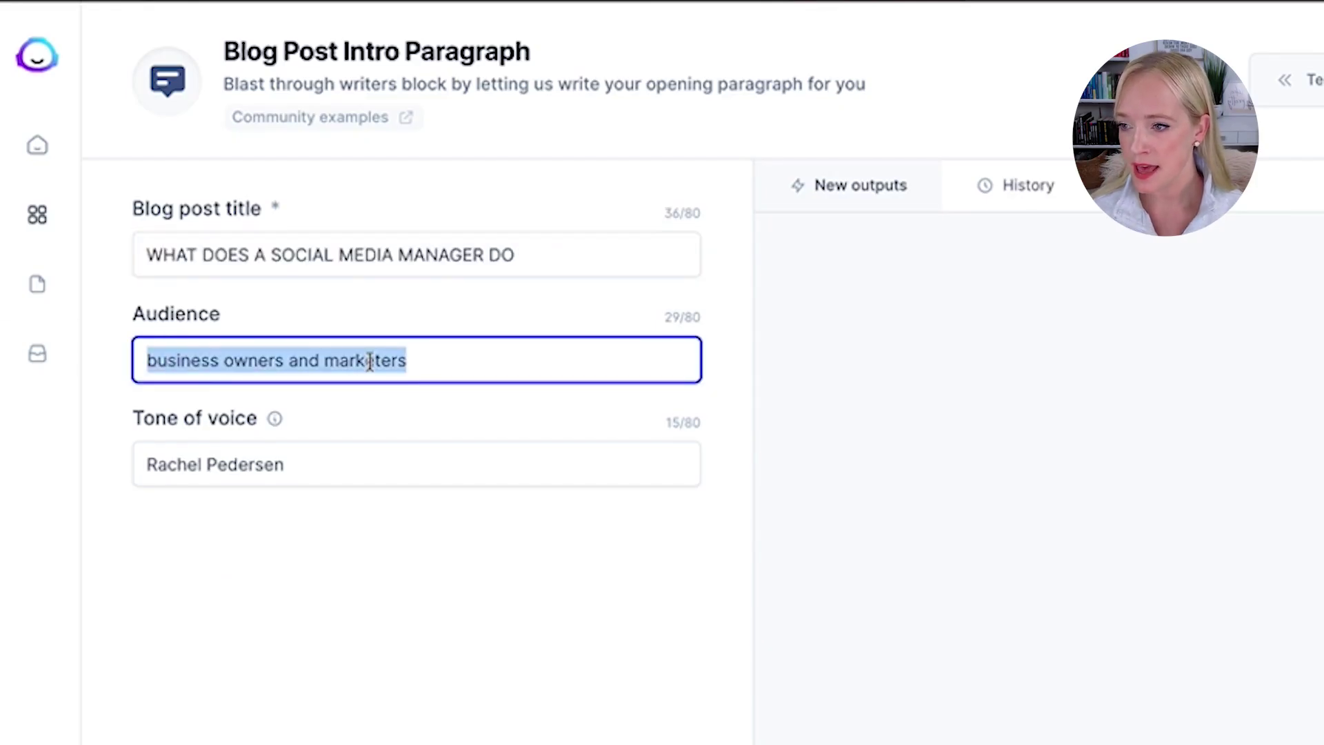
pyautogui.write('social media ma')
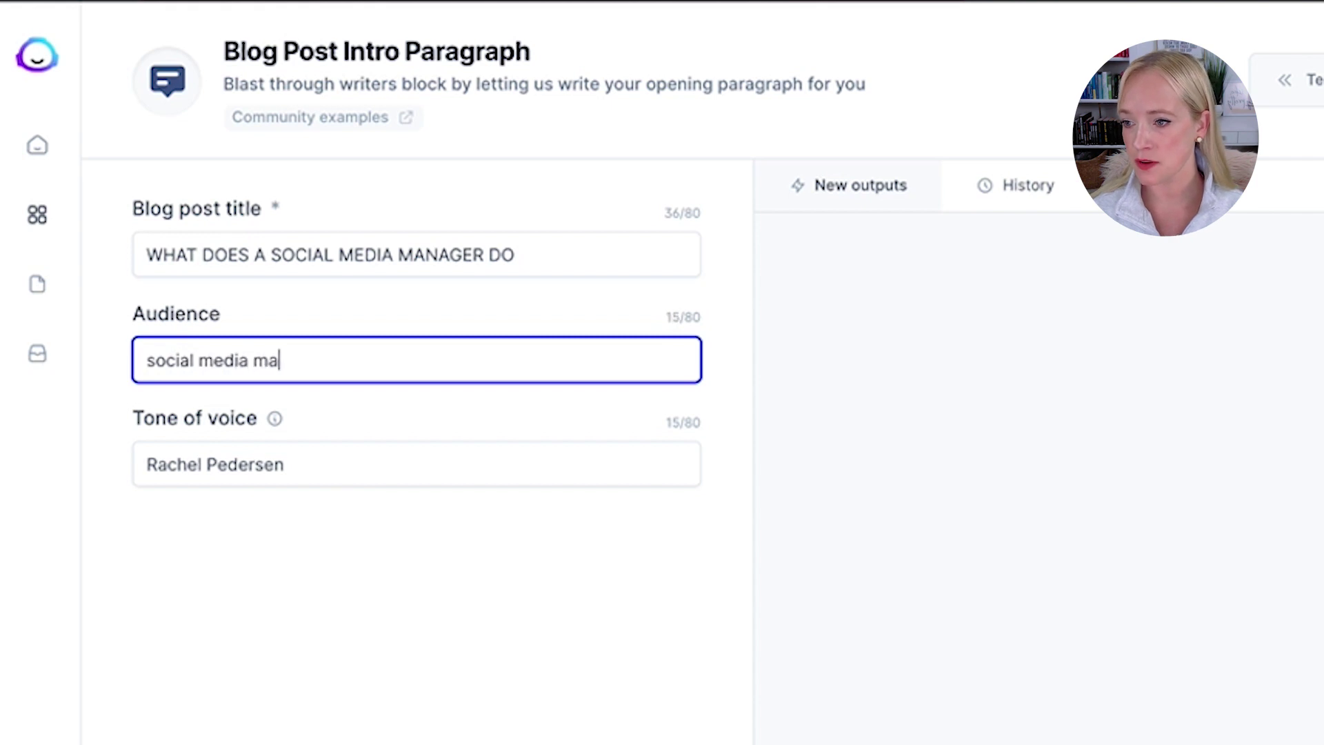
pyautogui.write('nagers')
# Step: Set the tone of voice of the intro paragraph template to "Energetic"
pyautogui.tripleClick(352, 462)
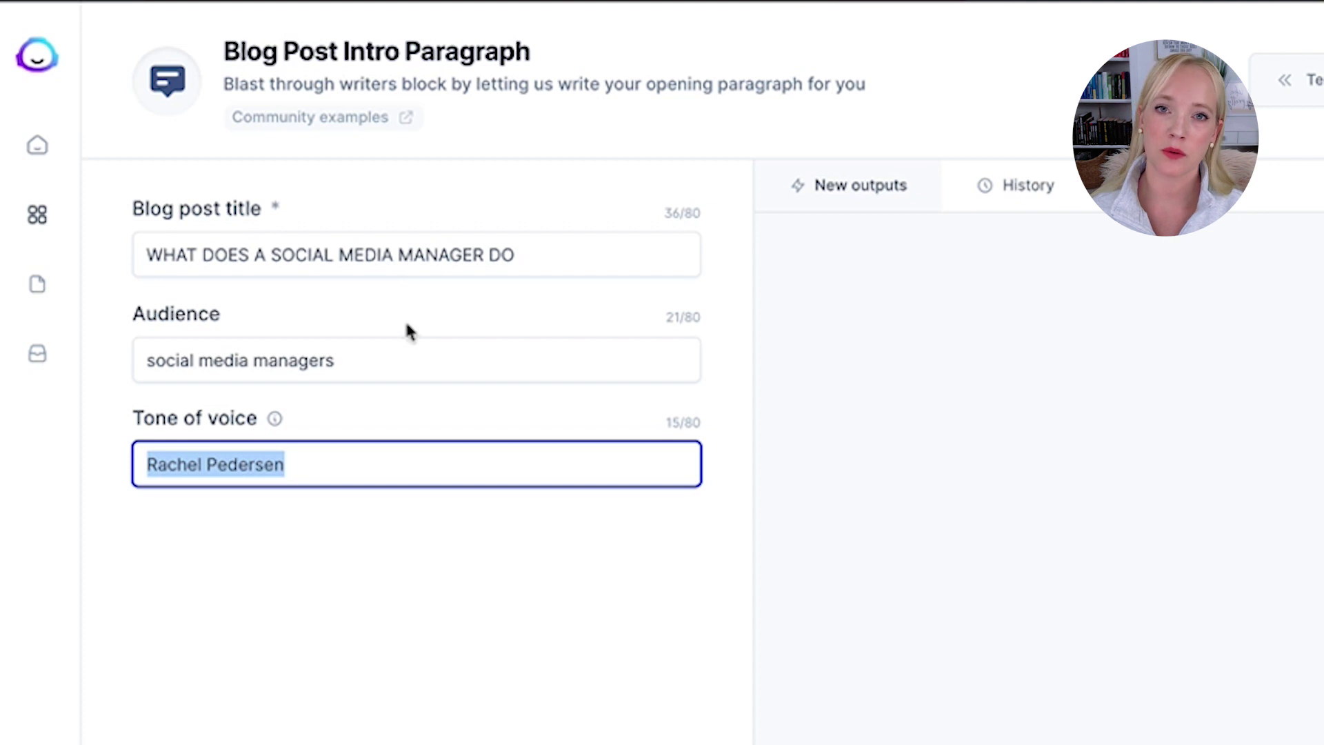
pyautogui.click(314, 463)
pyautogui.moveTo(314, 463); pyautogui.dragTo(124, 473)
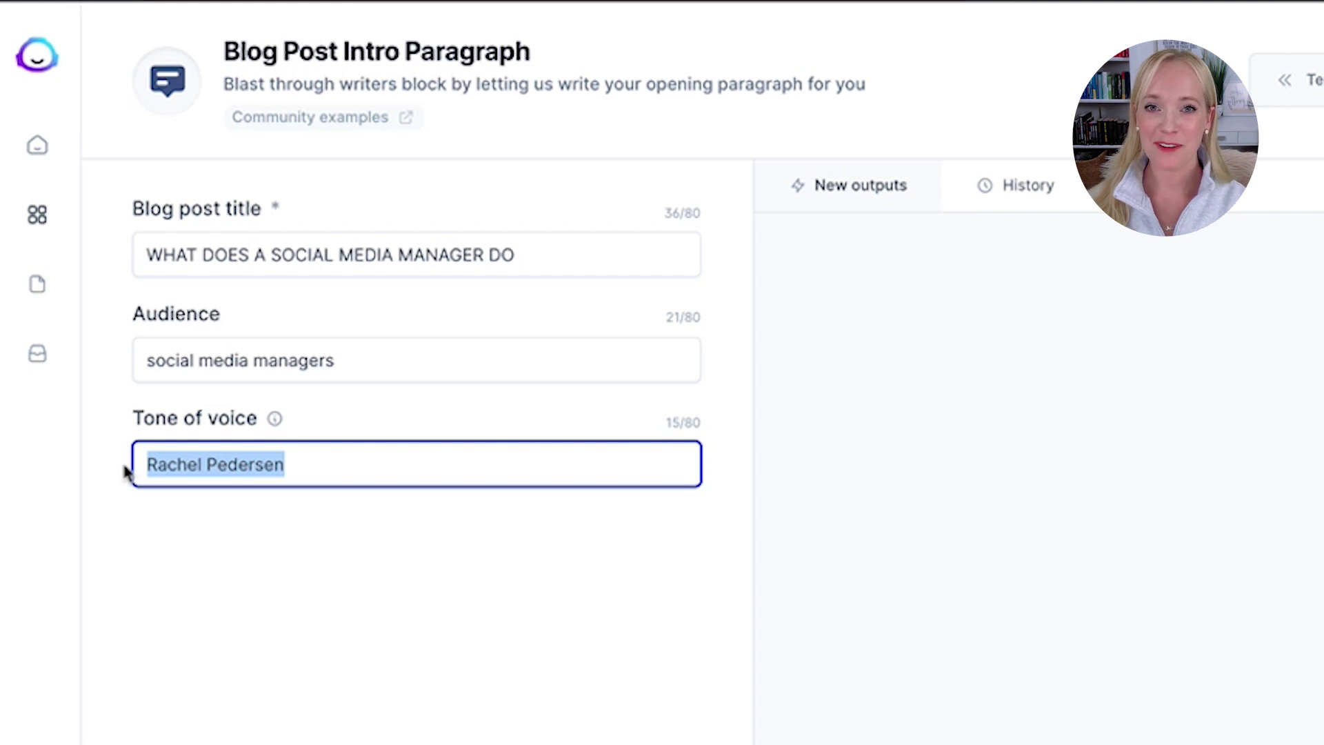
pyautogui.click(327, 466)
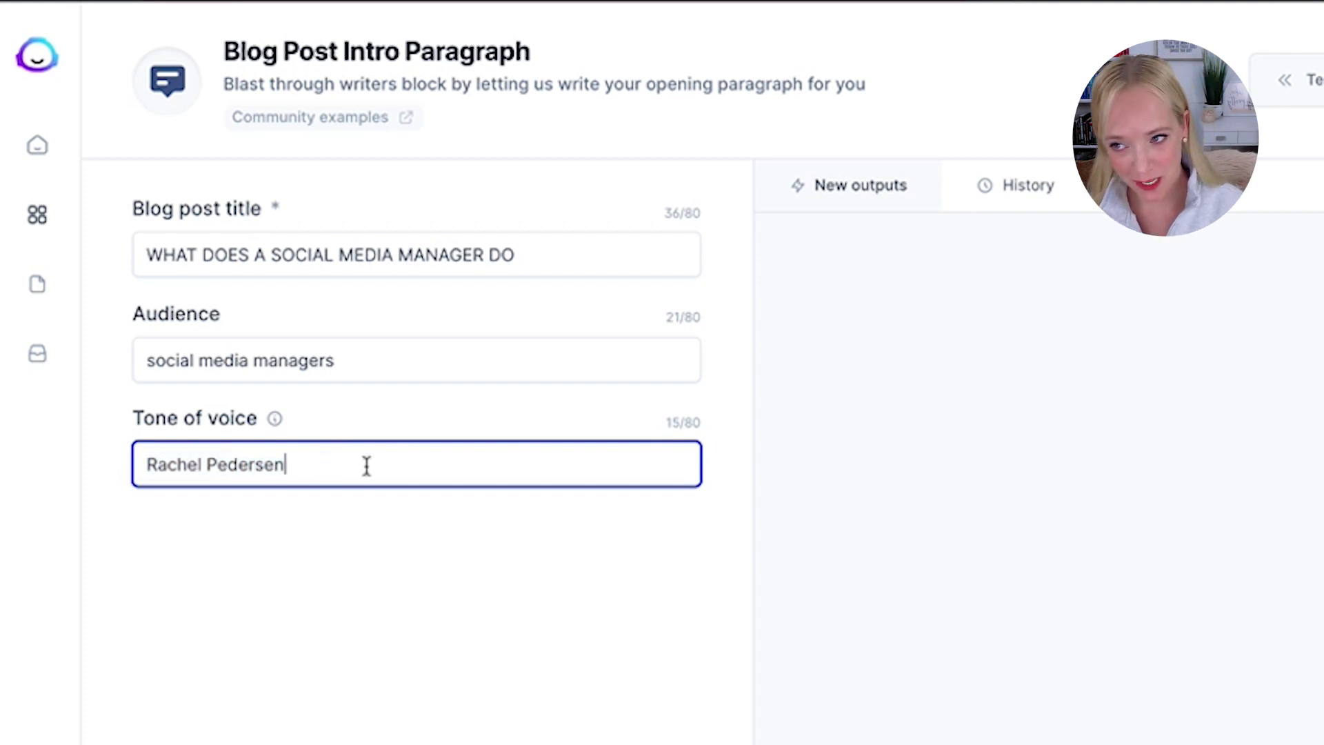
pyautogui.moveTo(367, 465); pyautogui.dragTo(142, 466)
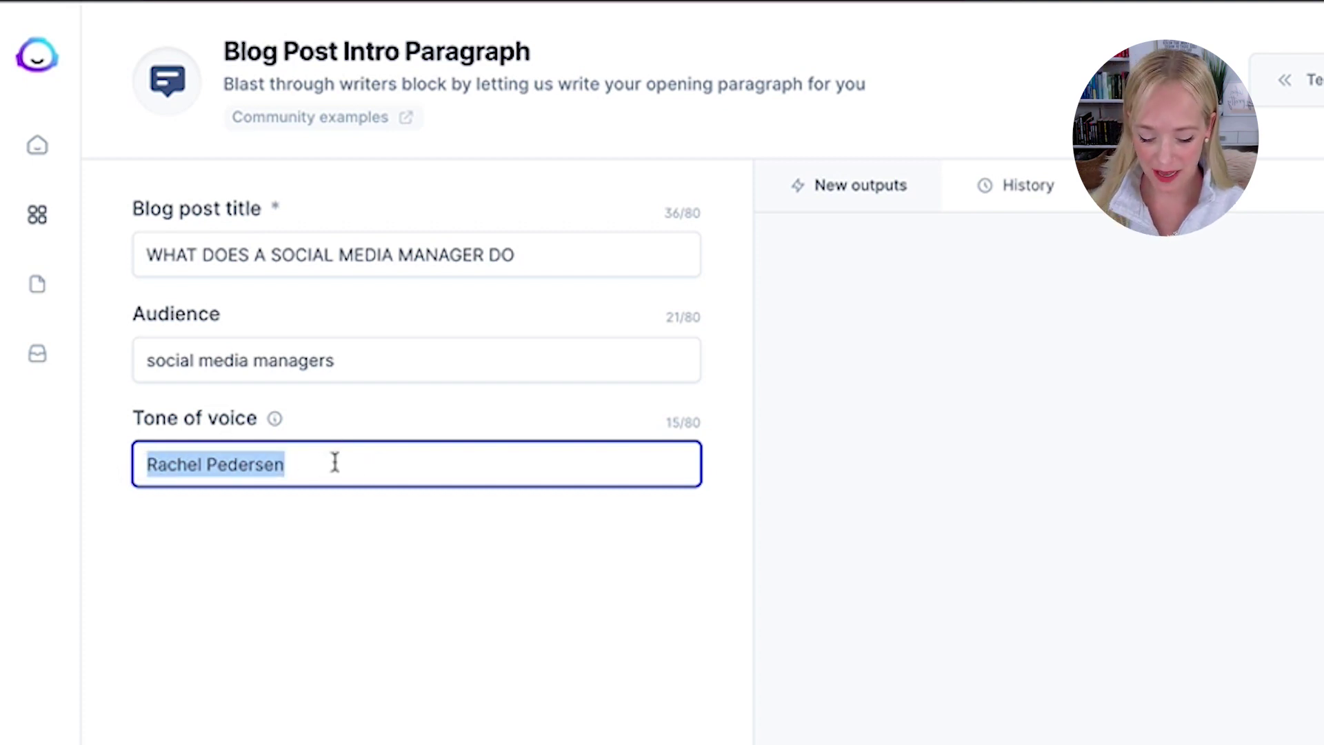
pyautogui.write('Energetic')
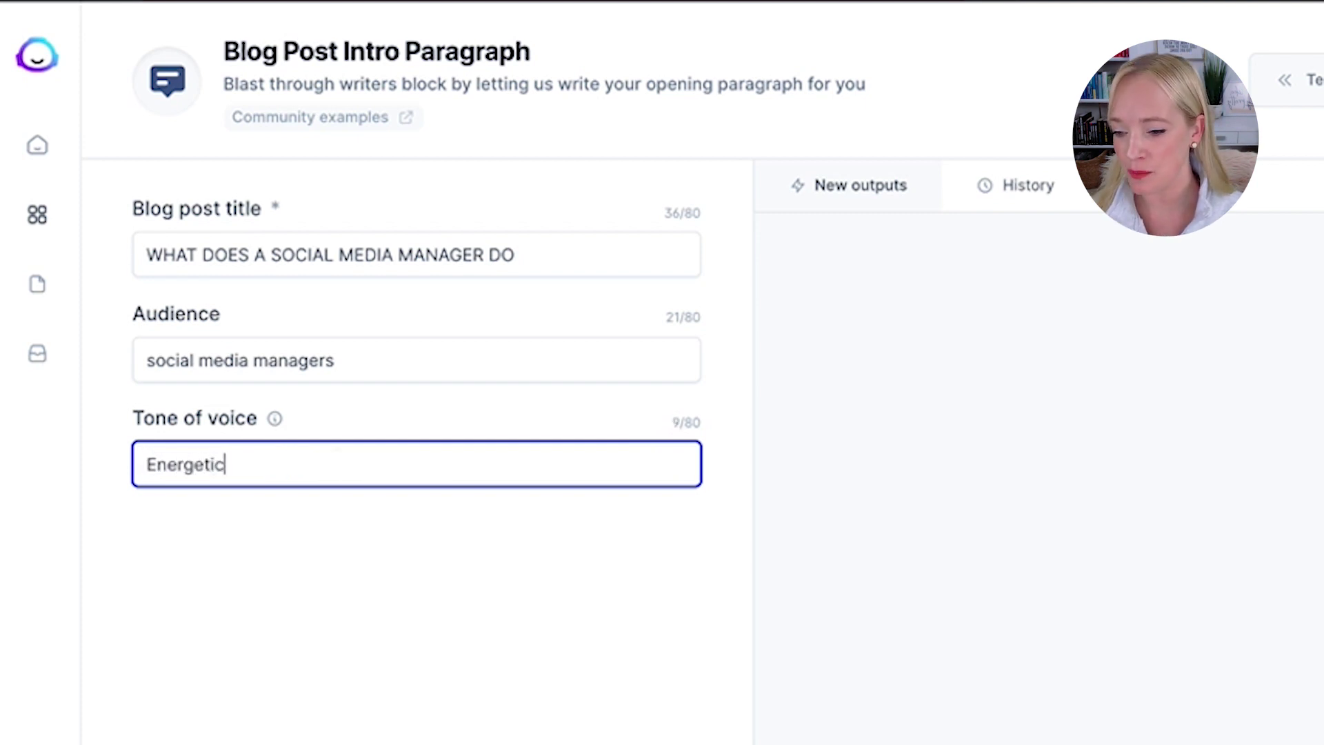
pyautogui.press('Tab')
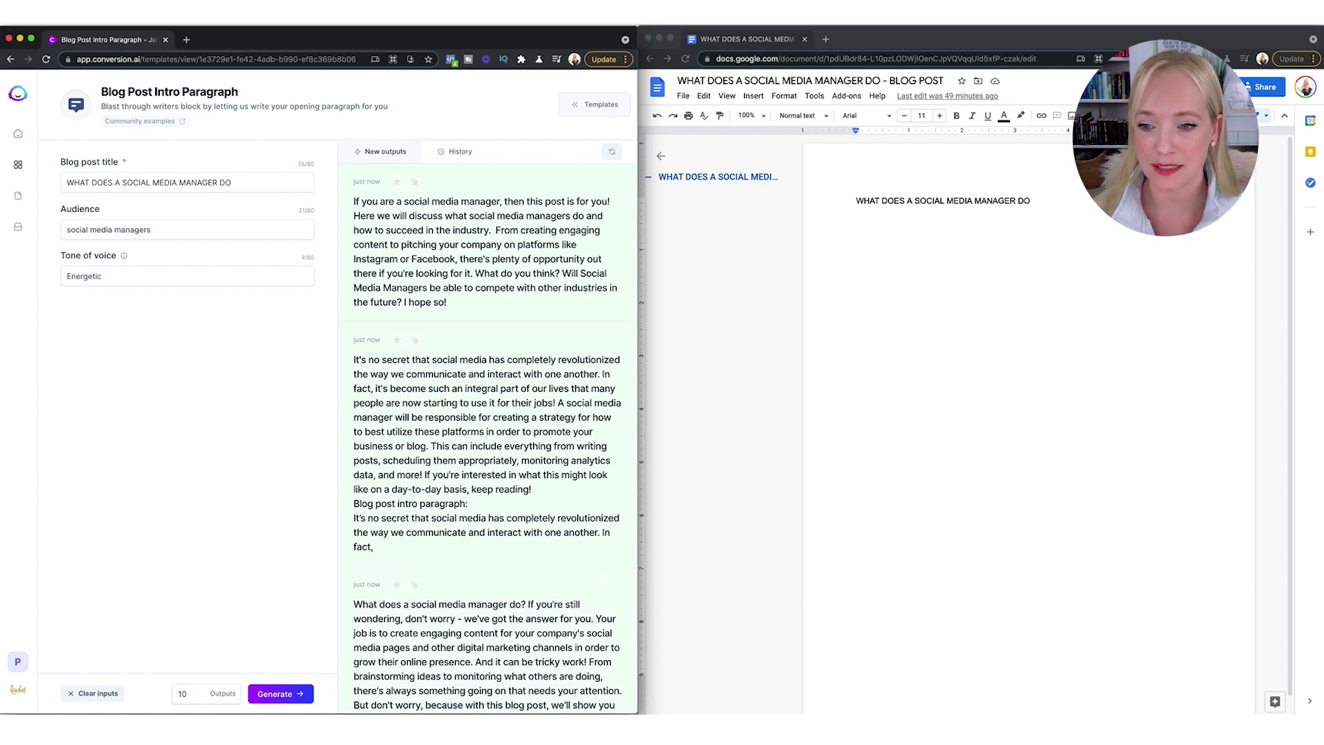
# Step: Copy the generated intro starting "Do you want to know what it takes" below the document title and keep only its opening question
pyautogui.scroll(-2, 495, 382)
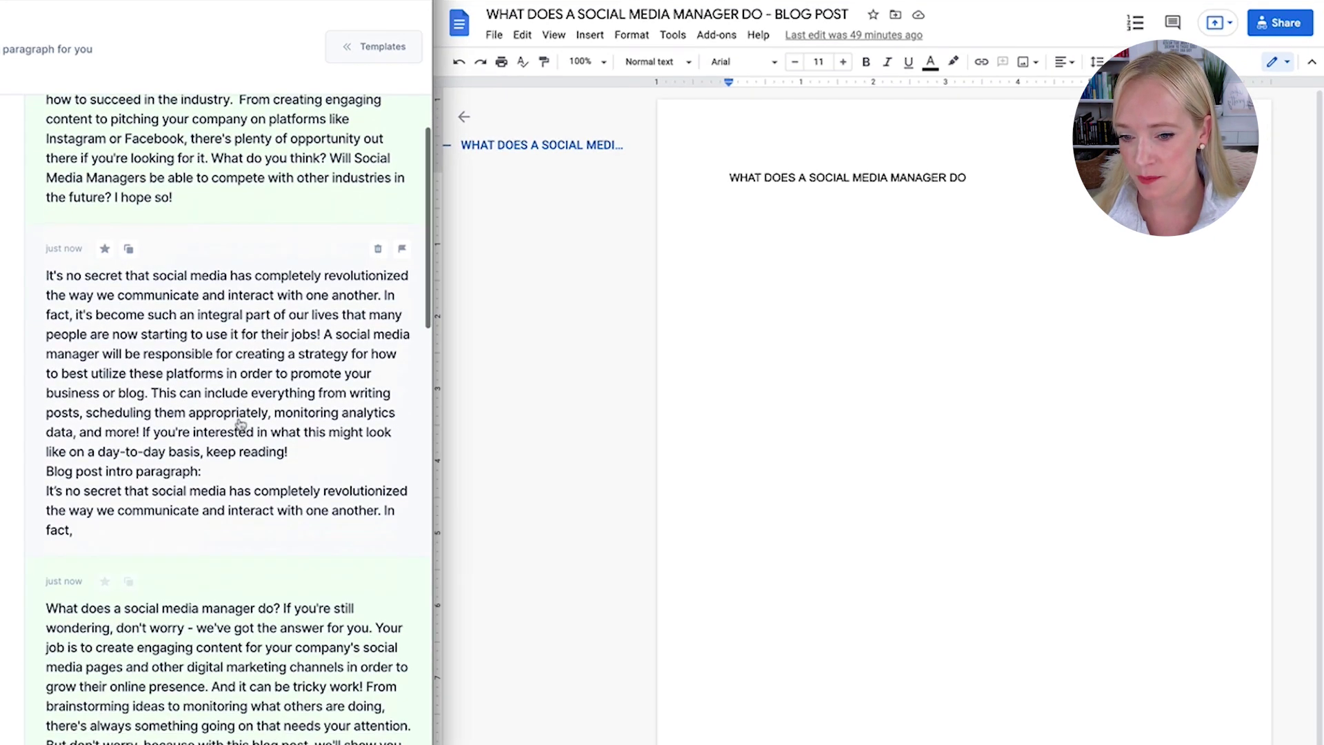
pyautogui.scroll(-10, 240, 423)
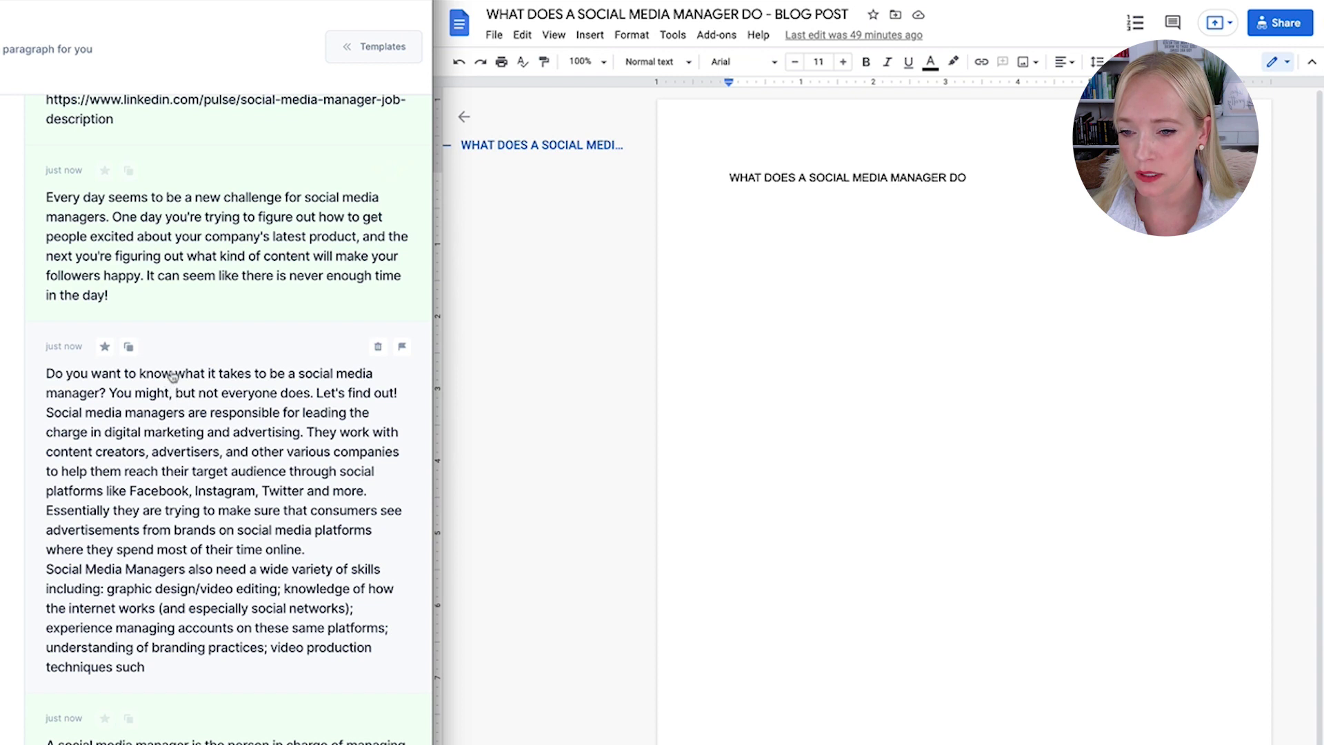
pyautogui.scroll(-3, 275, 392)
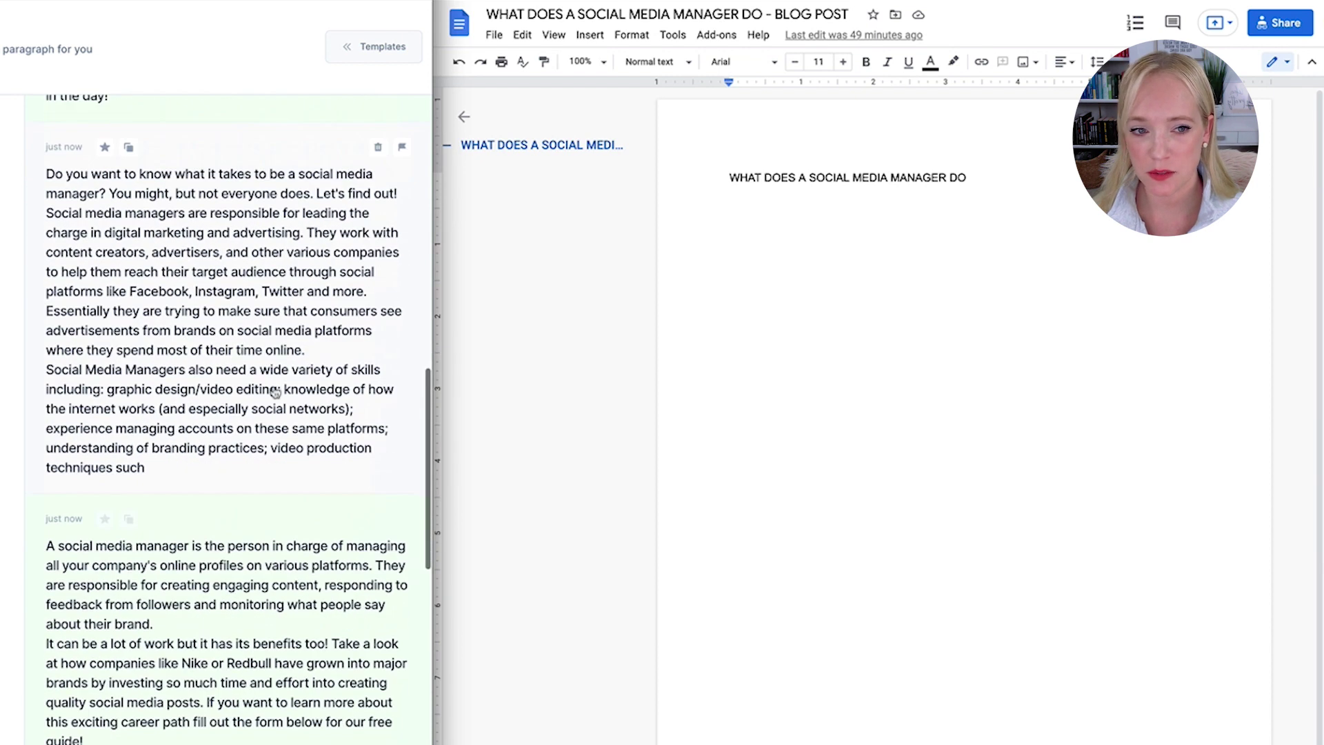
pyautogui.click(128, 147)
pyautogui.click(854, 254)
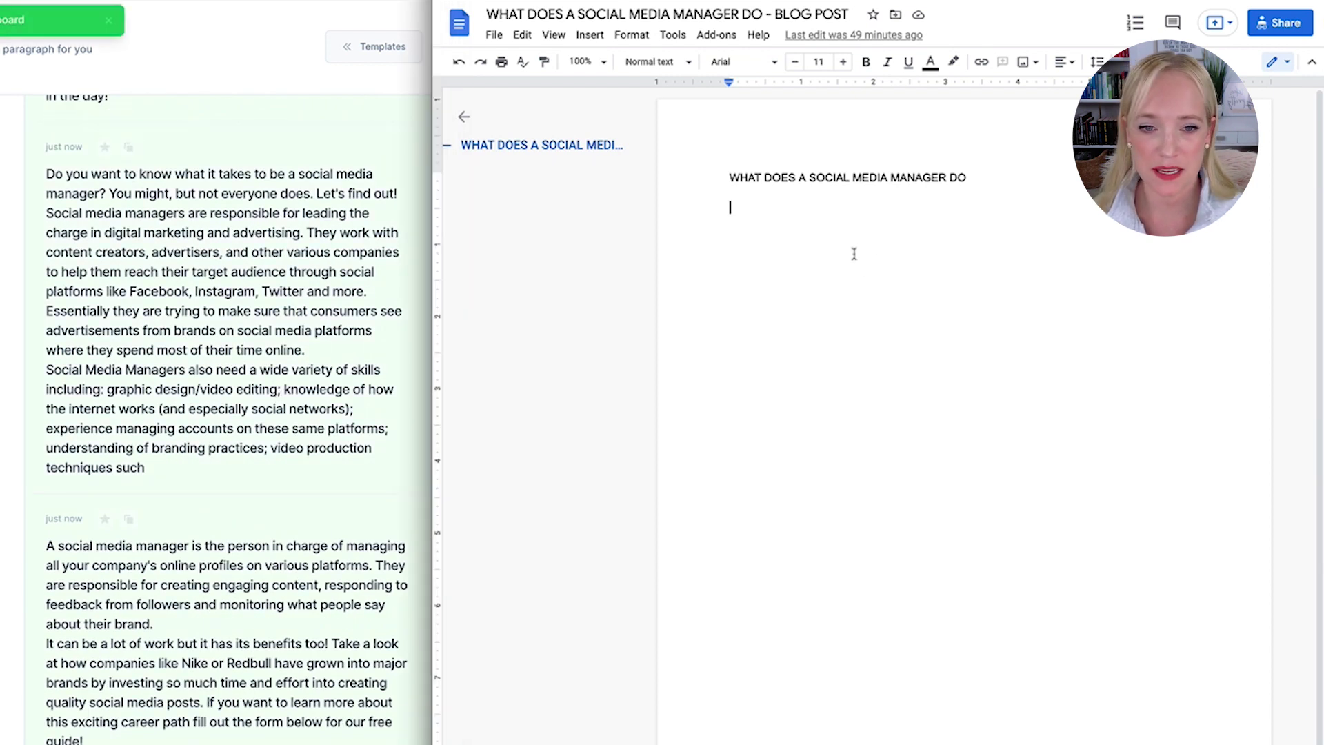
pyautogui.hotkey('ctrl', 'v')
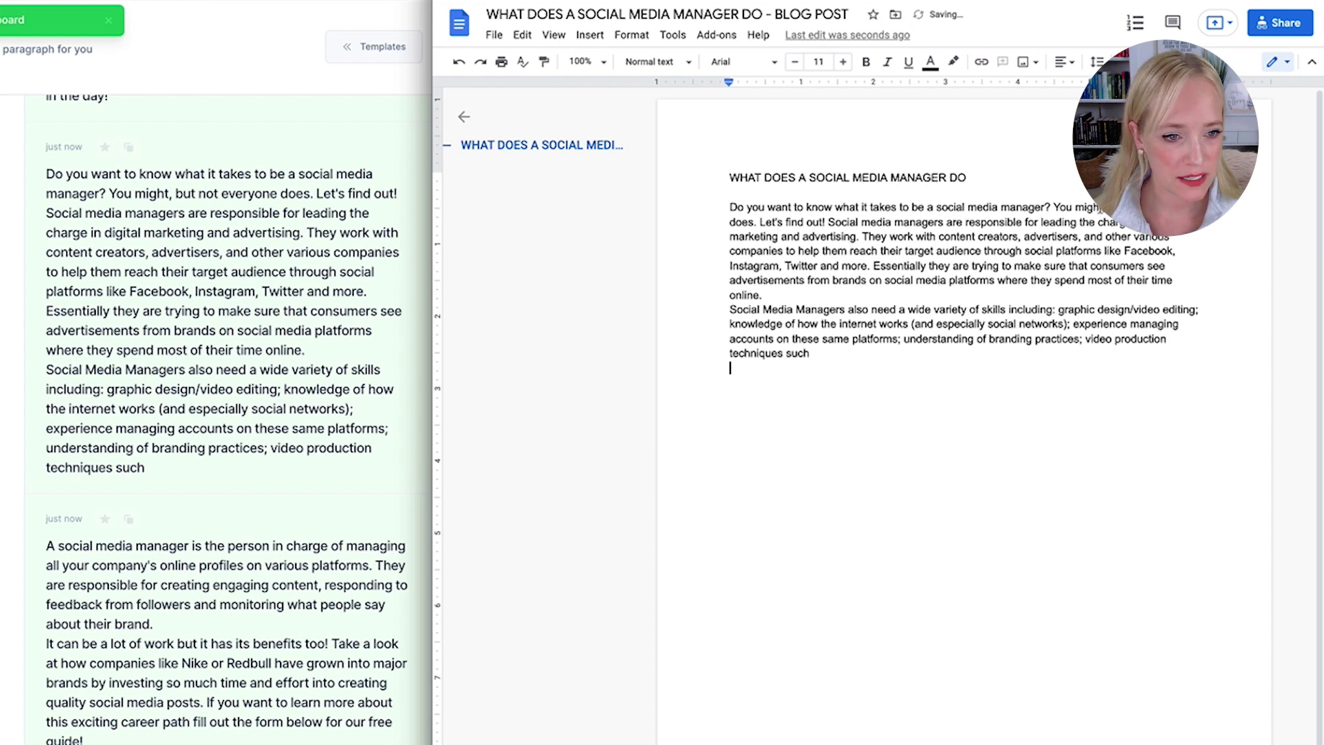
pyautogui.moveTo(1054, 207); pyautogui.dragTo(897, 353)
pyautogui.press('BackSpace')
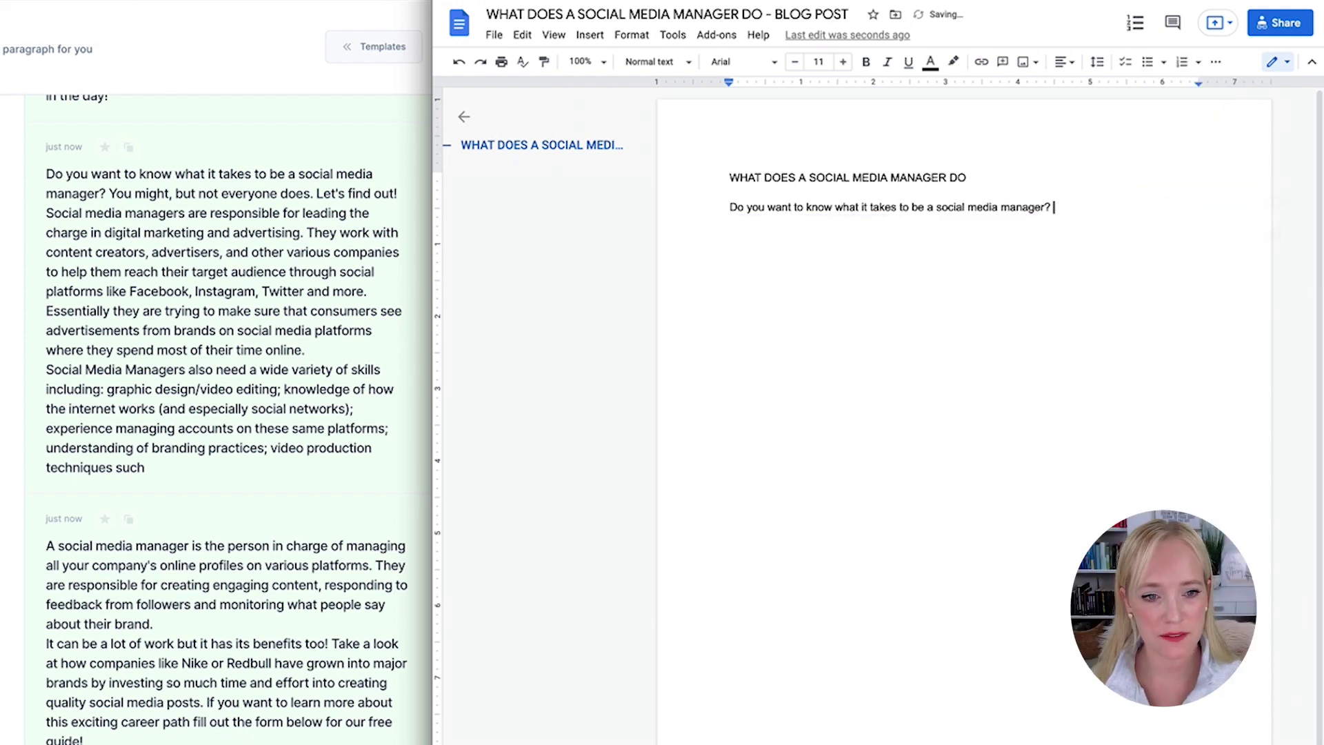
# Step: Append the generated intro starting "If you are a social media manager" after the opening question and change its beginning to "Or if"
pyautogui.scroll(5, 167, 228)
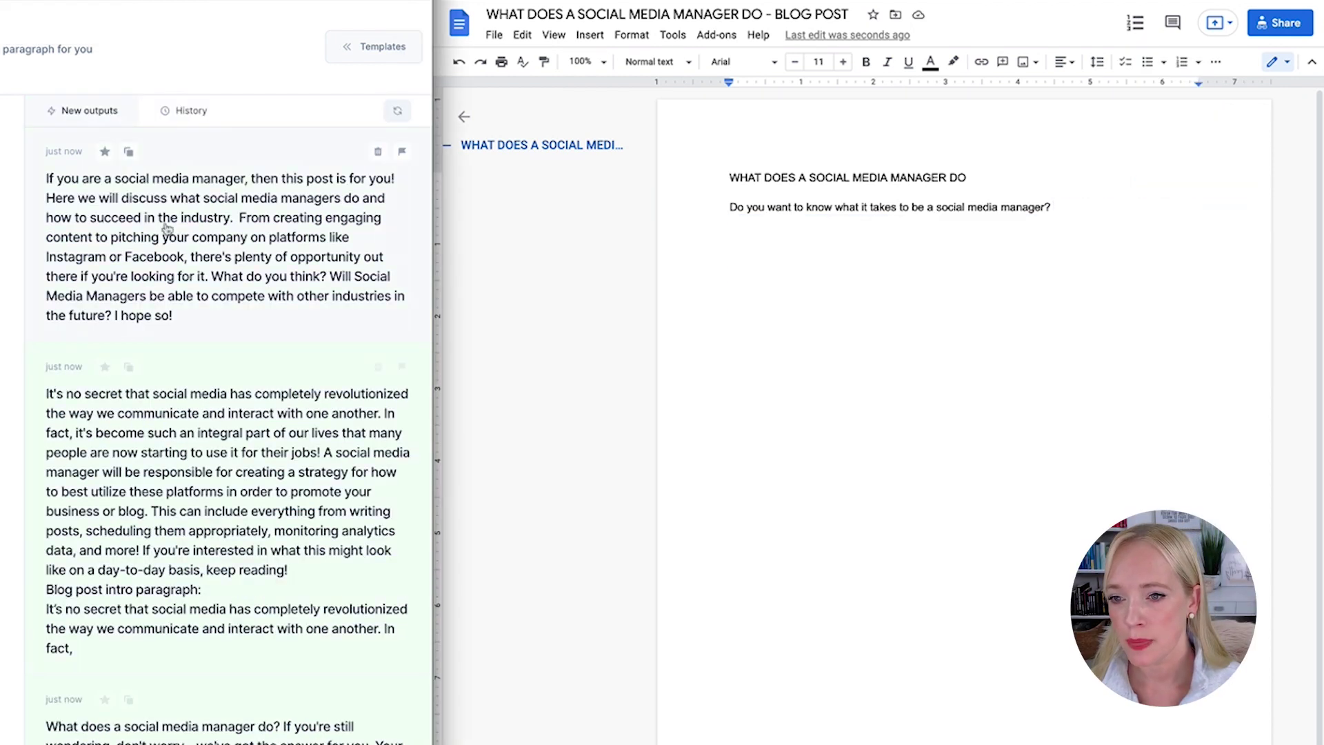
pyautogui.click(129, 152)
pyautogui.click(1063, 208)
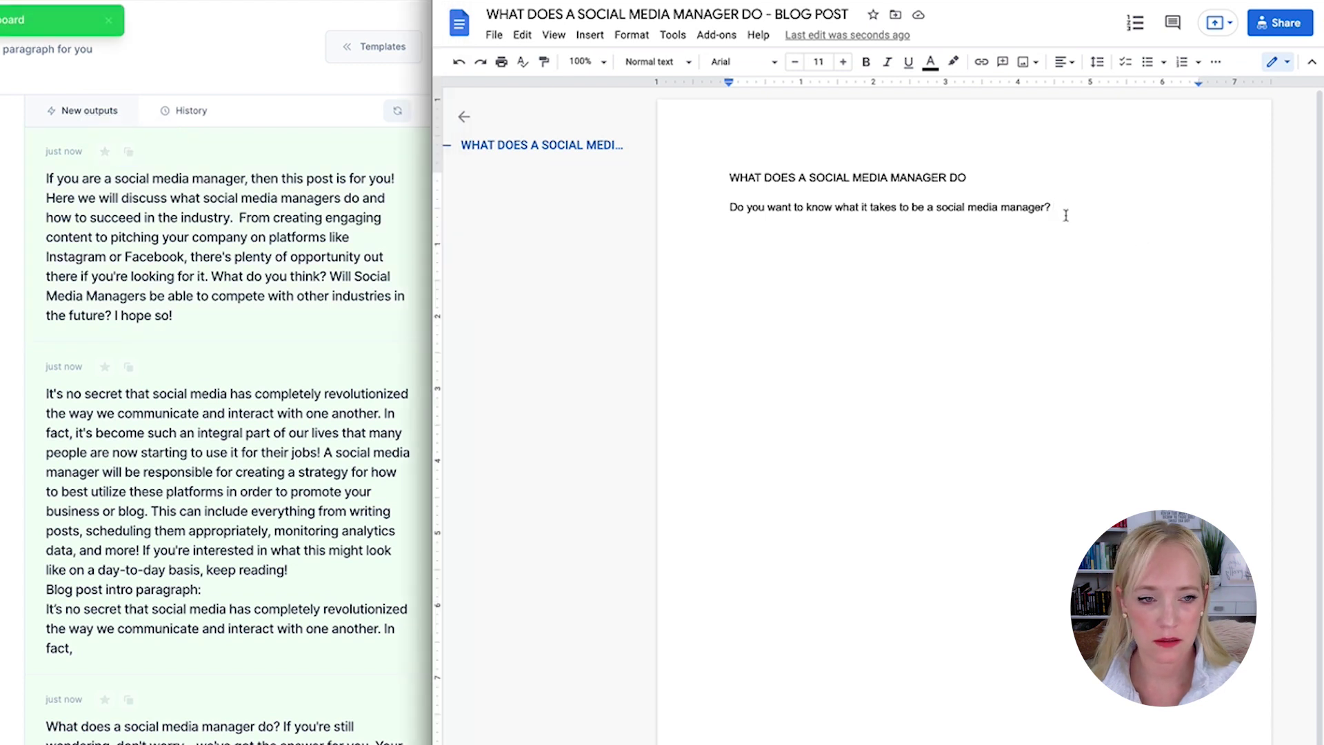
pyautogui.hotkey('ctrl', 'v')
pyautogui.write('Or')
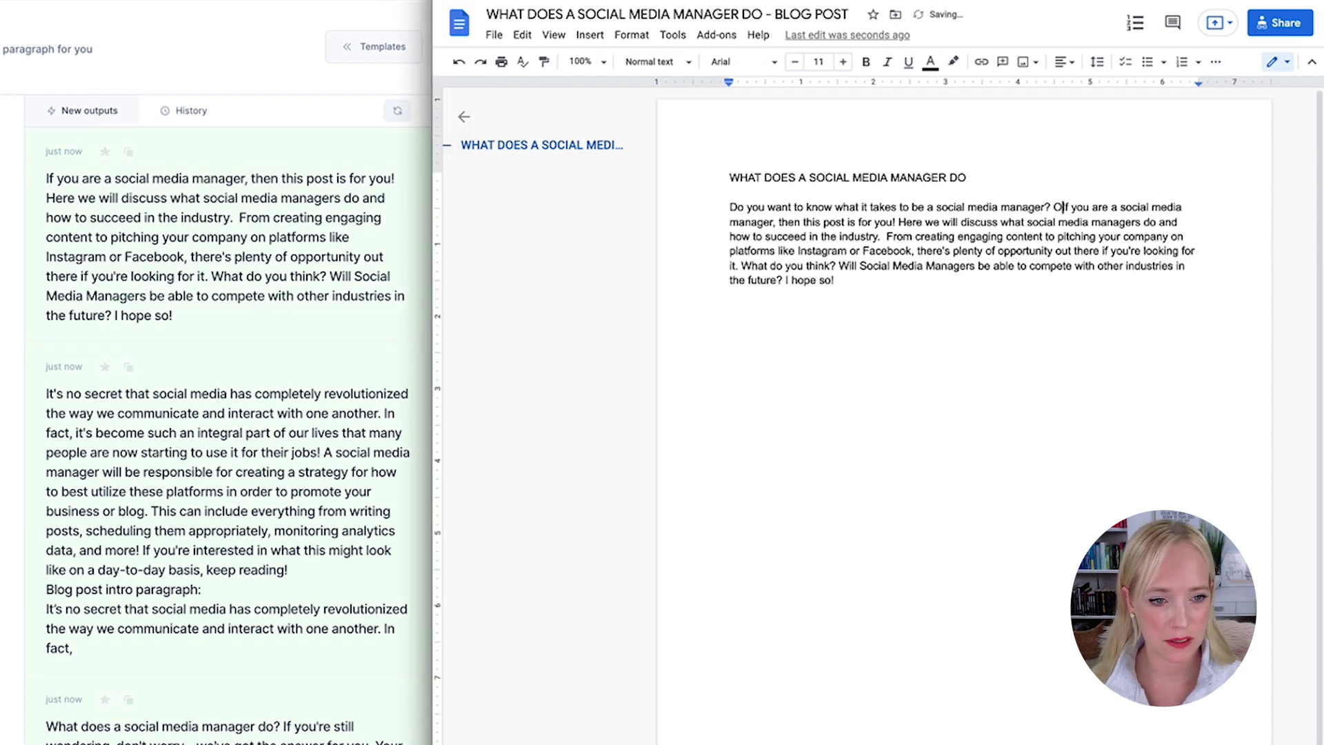
pyautogui.press('BackSpace')
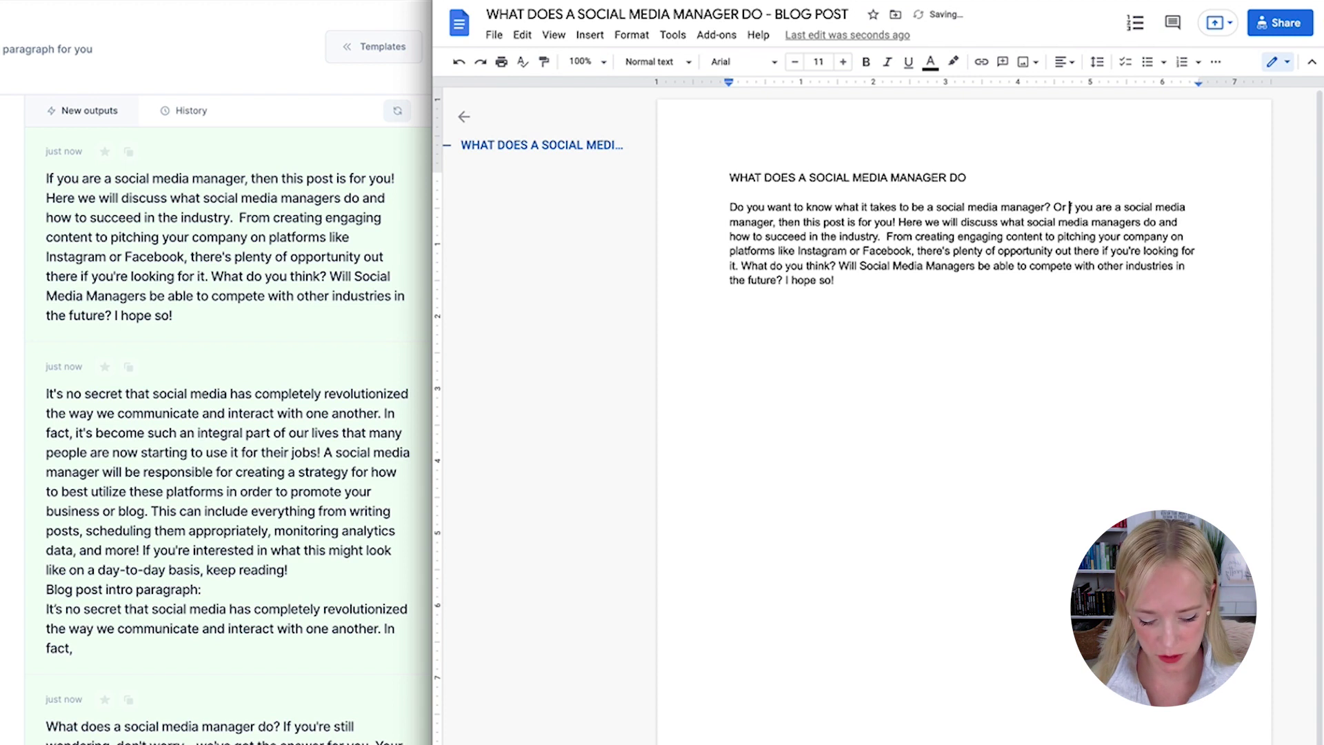
pyautogui.write('i')
# Step: Insert "wanting to know what you could/should be in charge of," after "Or if you are a social media manager"
pyautogui.click(777, 222)
pyautogui.press('BackSpace')
pyautogui.write('wanting t')
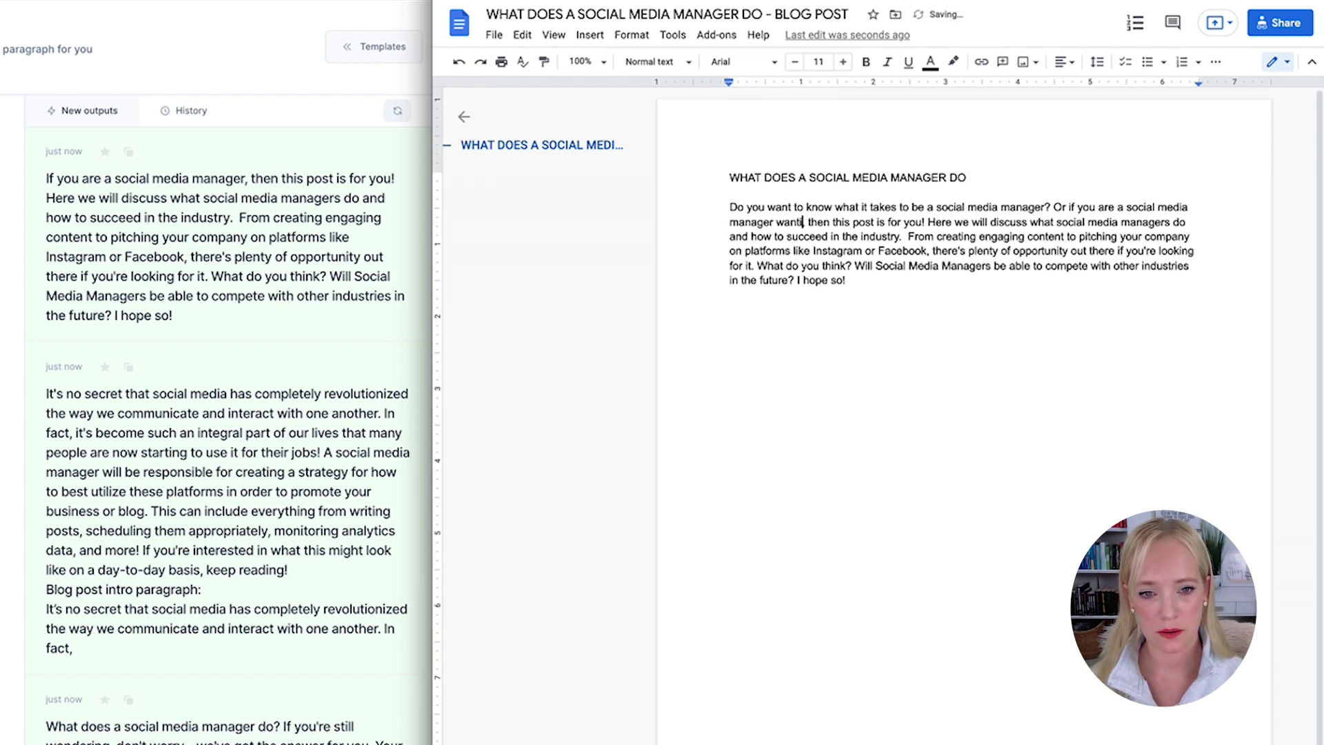
pyautogui.write('o know what you co')
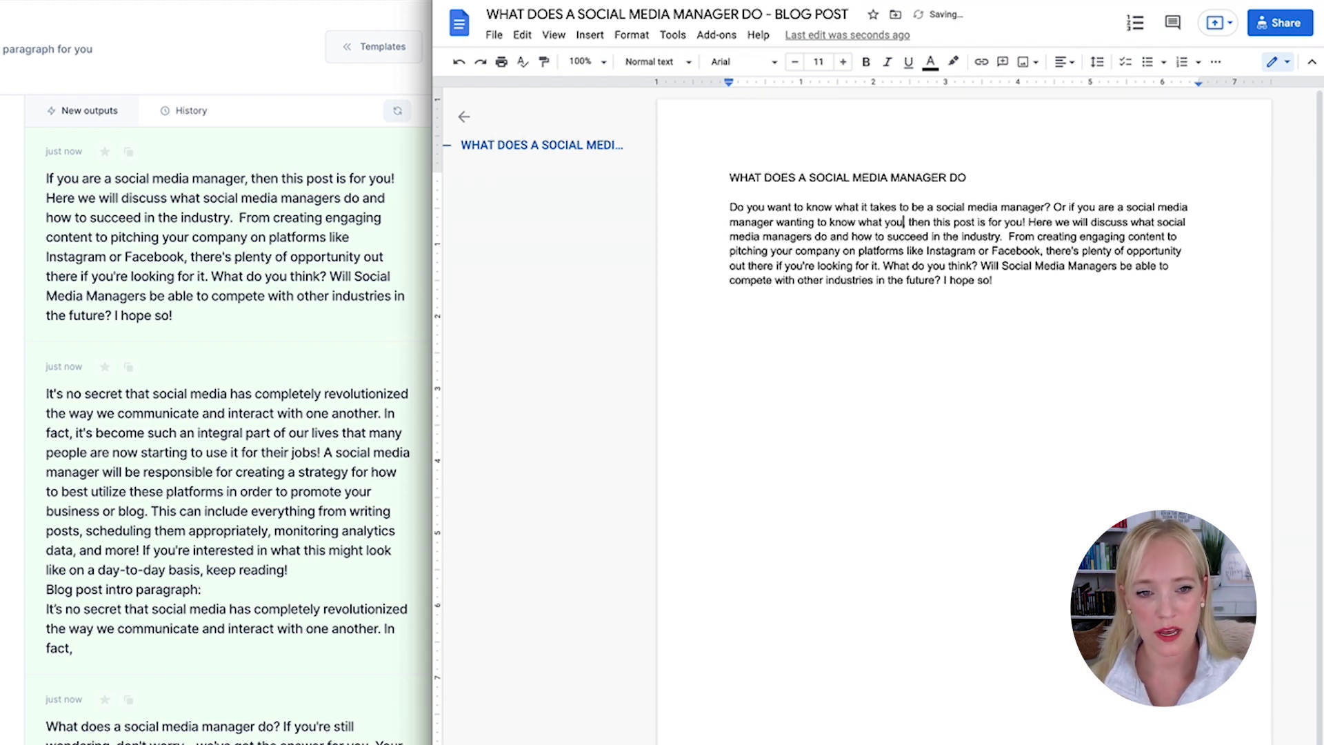
pyautogui.write('uld/should be in')
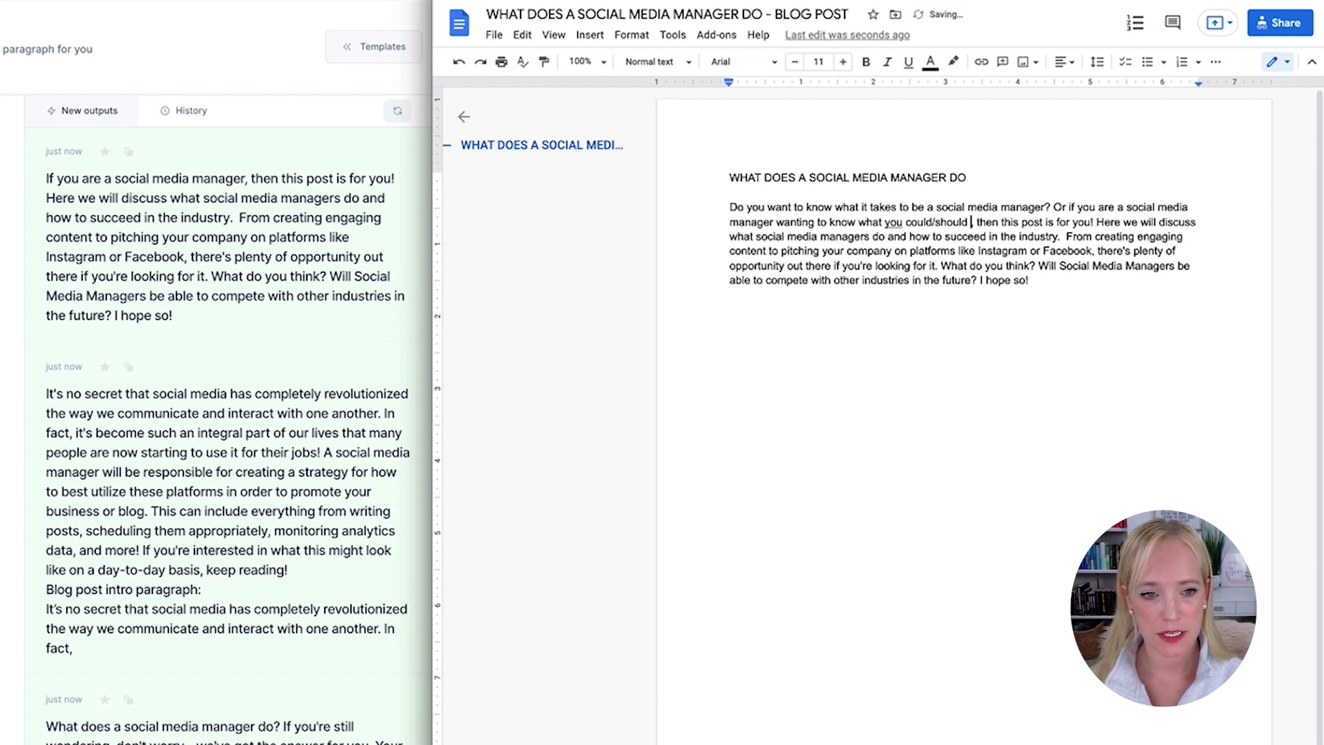
pyautogui.write(' charge of ')
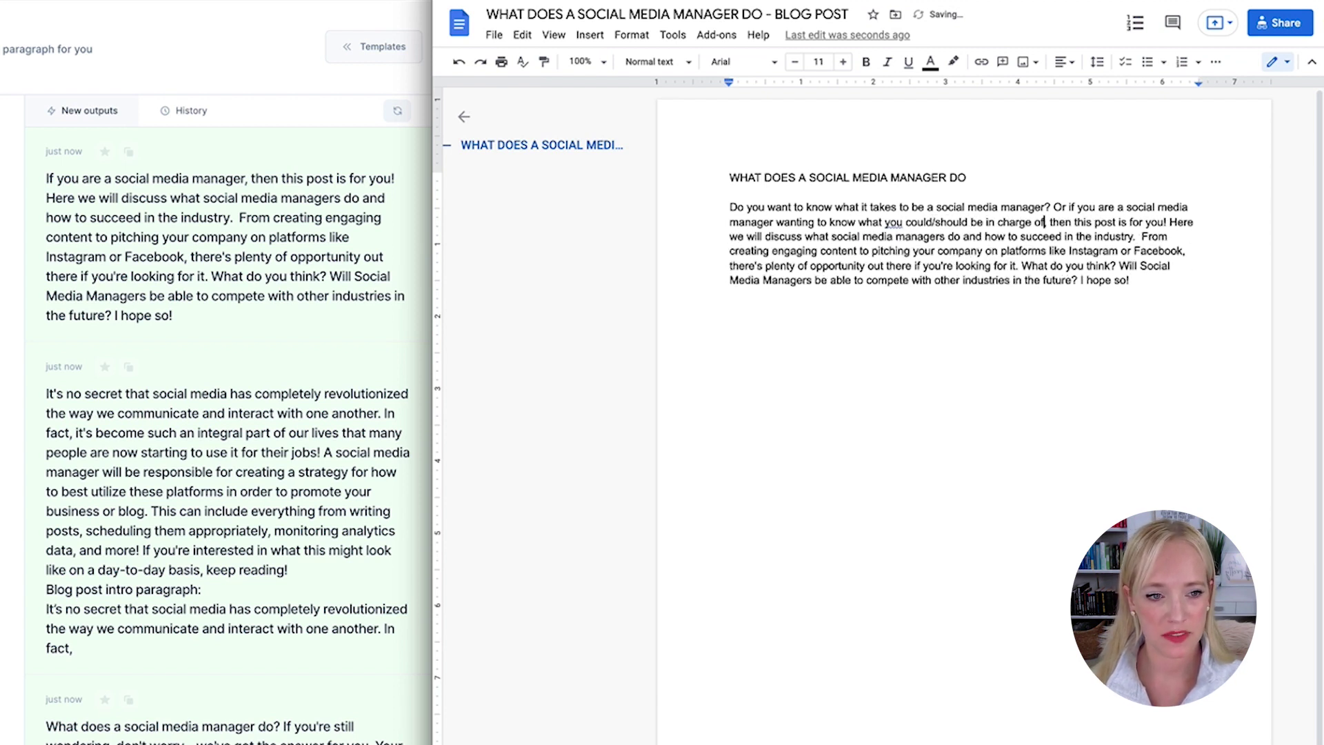
pyautogui.write(',')
# Step: Insert "blog" before "post is for you!" and start a separate paragraph at "From creating engaging content", leaving a blank line above
pyautogui.click(1097, 223)
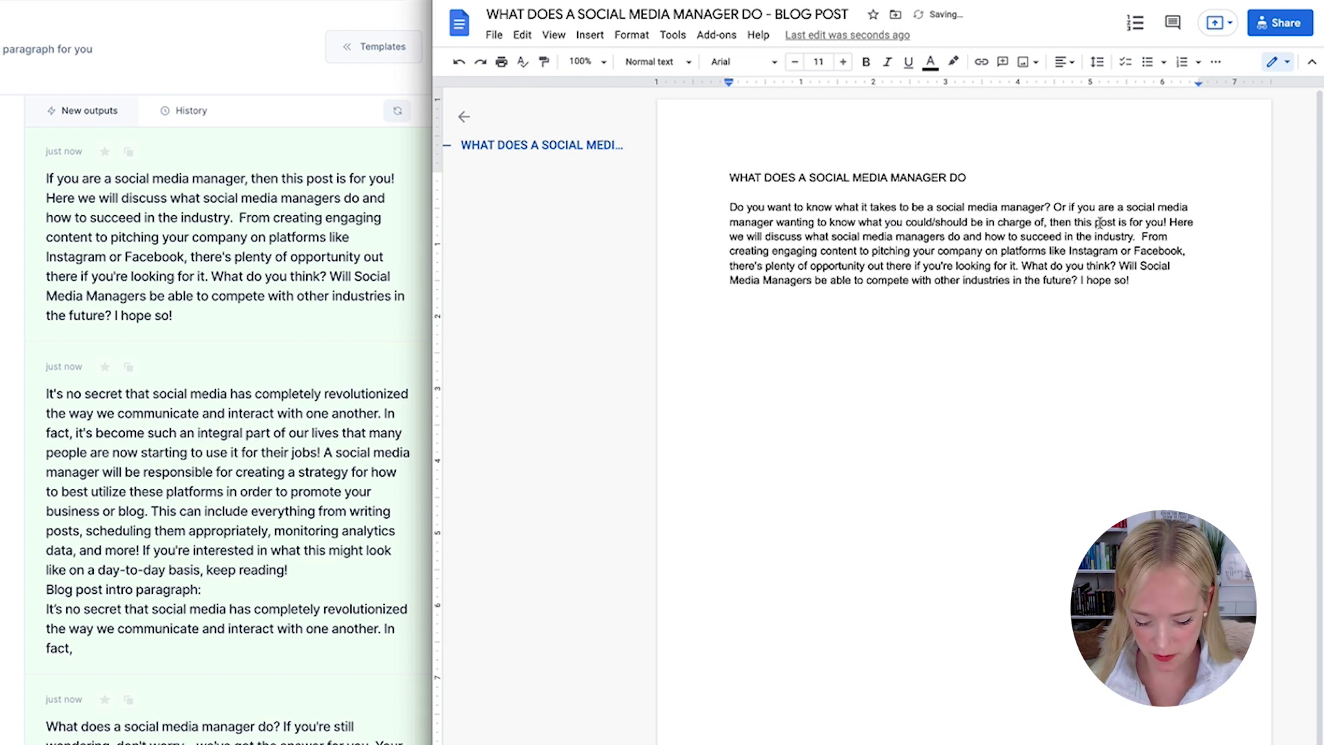
pyautogui.write('blog')
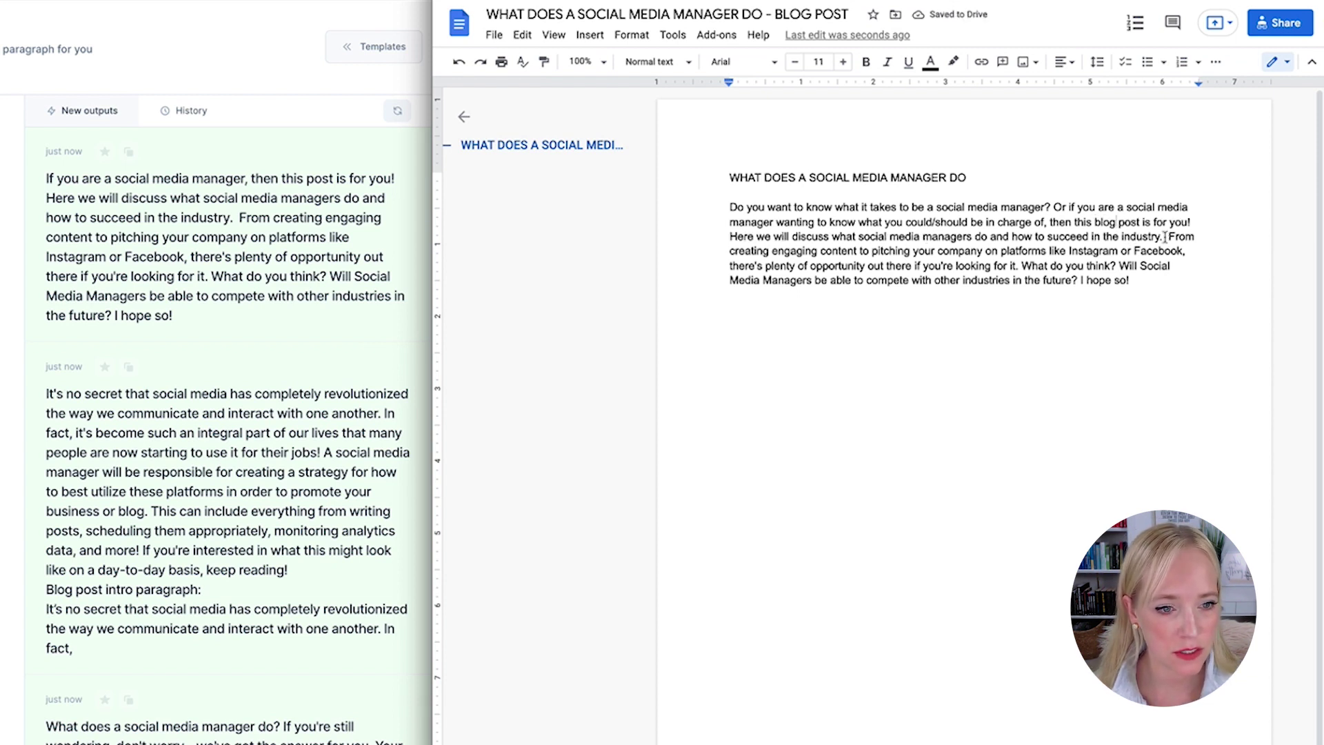
pyautogui.click(1167, 237)
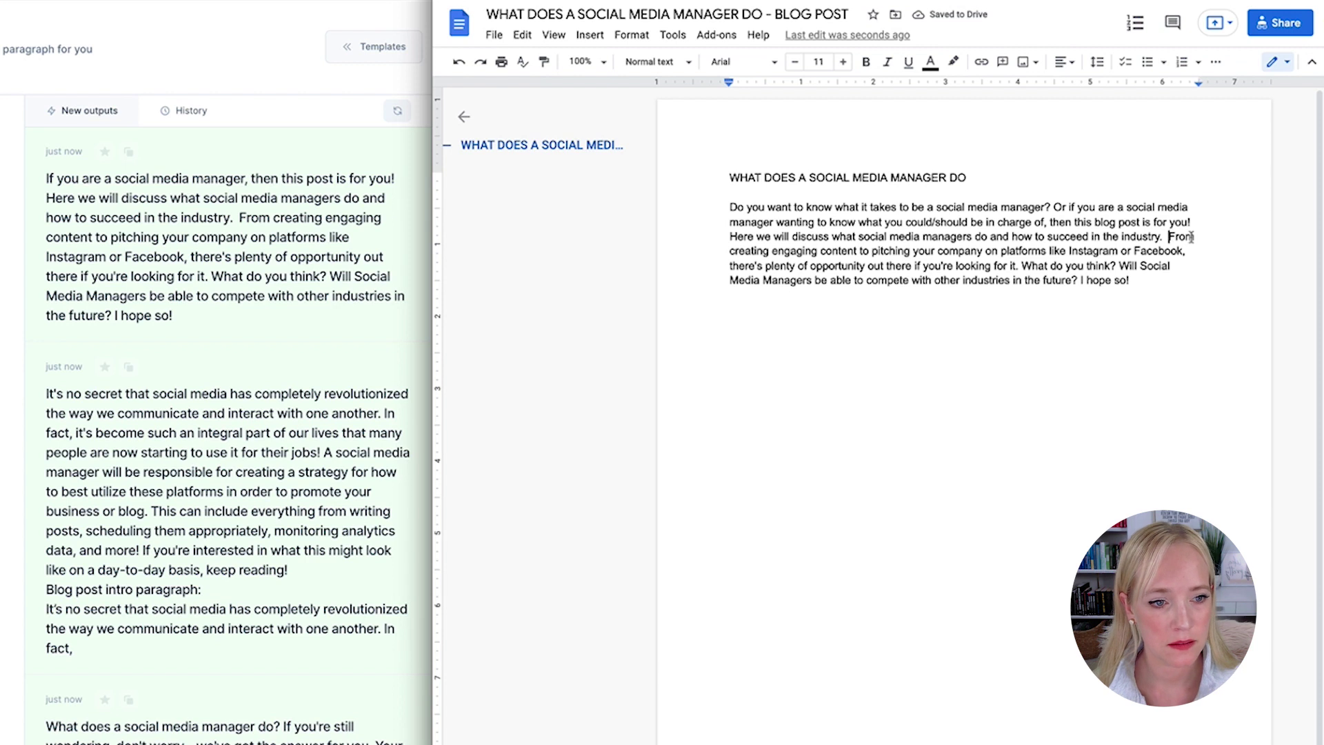
pyautogui.press('BackSpace')
pyautogui.press('Return')
pyautogui.press('Return')
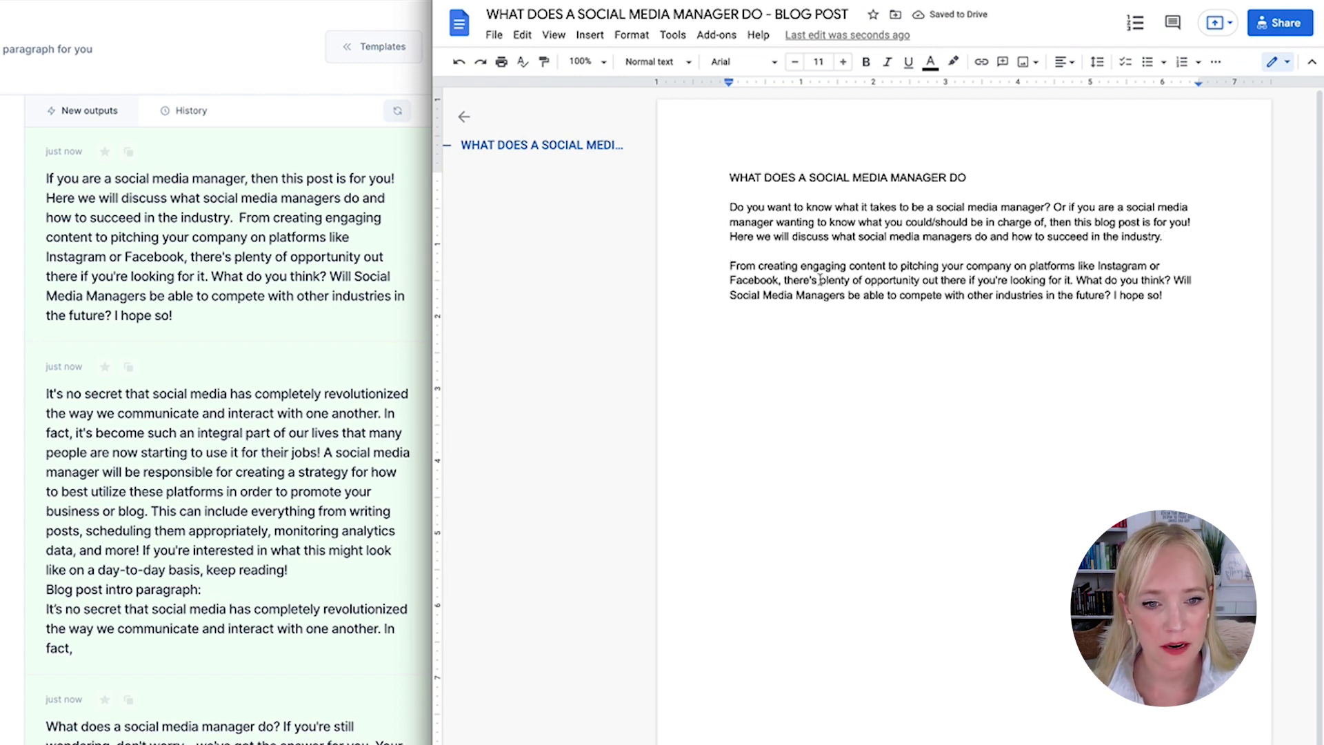
# Step: Change "there's" to "there are" before "plenty of" in the second paragraph
pyautogui.click(819, 280)
pyautogui.press('BackSpace')
pyautogui.press('BackSpace')
pyautogui.write('a')
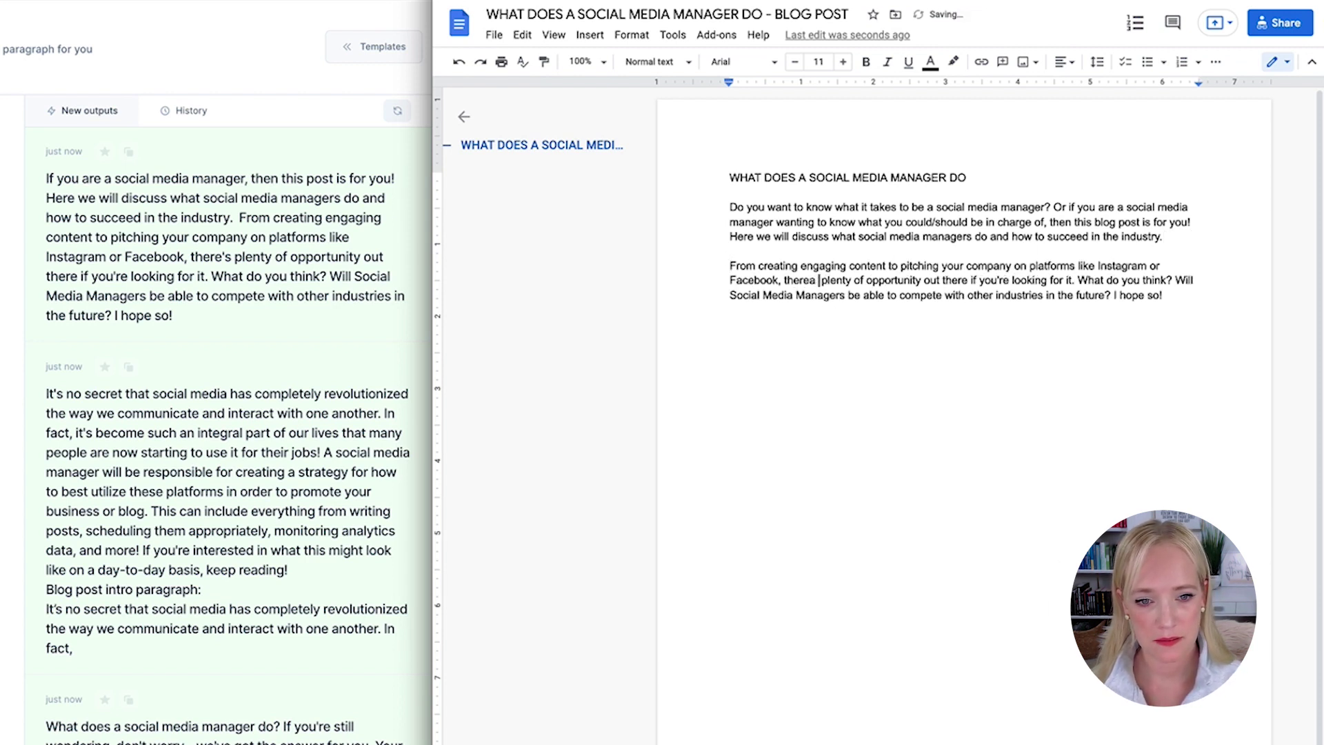
pyautogui.write('re')
# Step: Change "opportunity" to "opportunities and skills" in the second paragraph
pyautogui.click(947, 280)
pyautogui.press('Left')
pyautogui.press('Left')
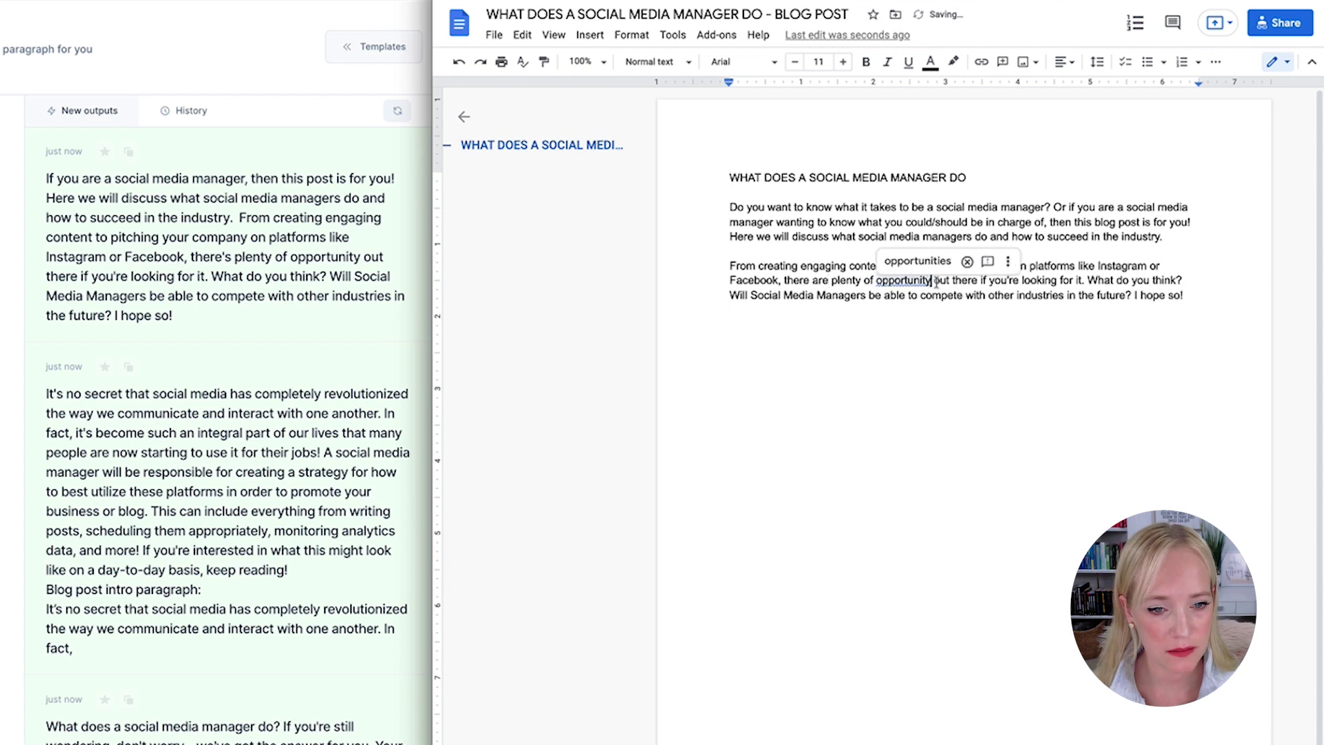
pyautogui.press('Delete')
pyautogui.write('ies and skills')
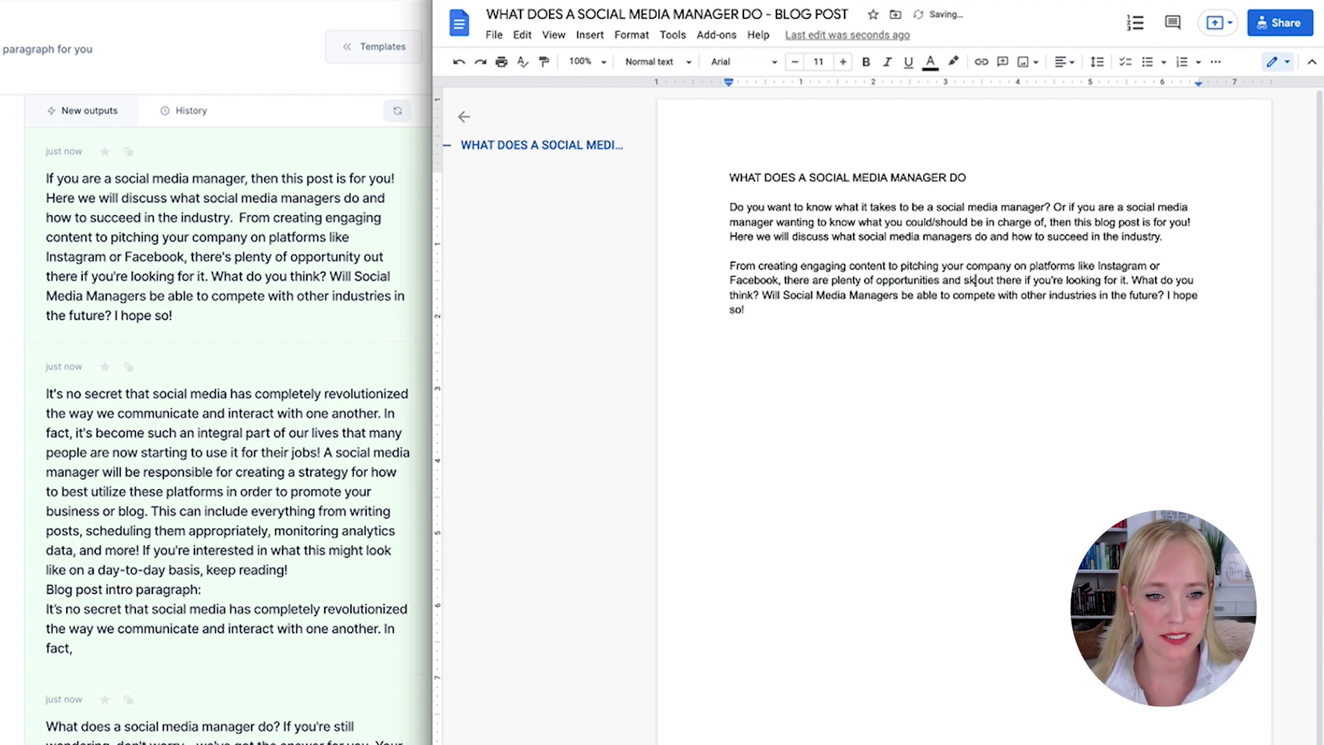
# Step: Replace the second paragraph's ending after "opportunities and skills" with "that you can learn and use as a social media manager if you're looking to grow."
pyautogui.moveTo(991, 280); pyautogui.dragTo(1036, 280)
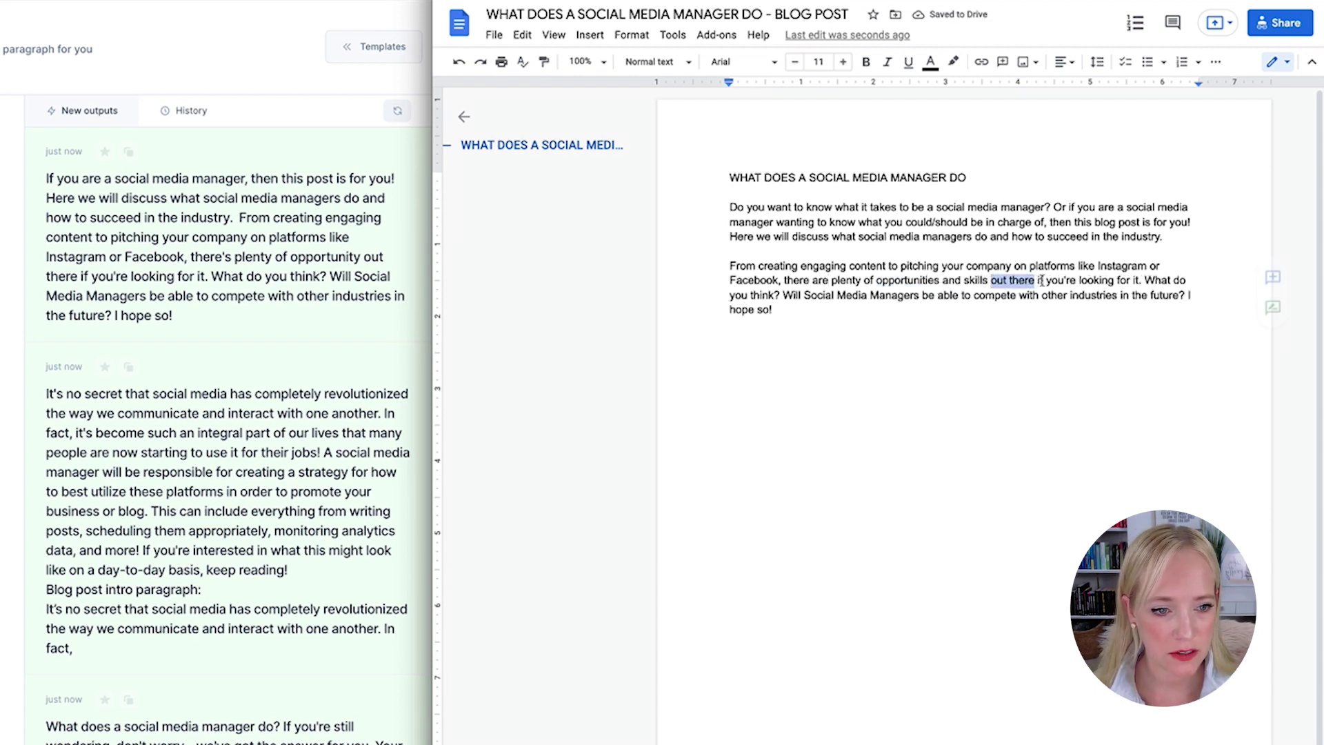
pyautogui.write('that you can learn and use as a social media ')
pyautogui.write("manager if you're looking to grow.")
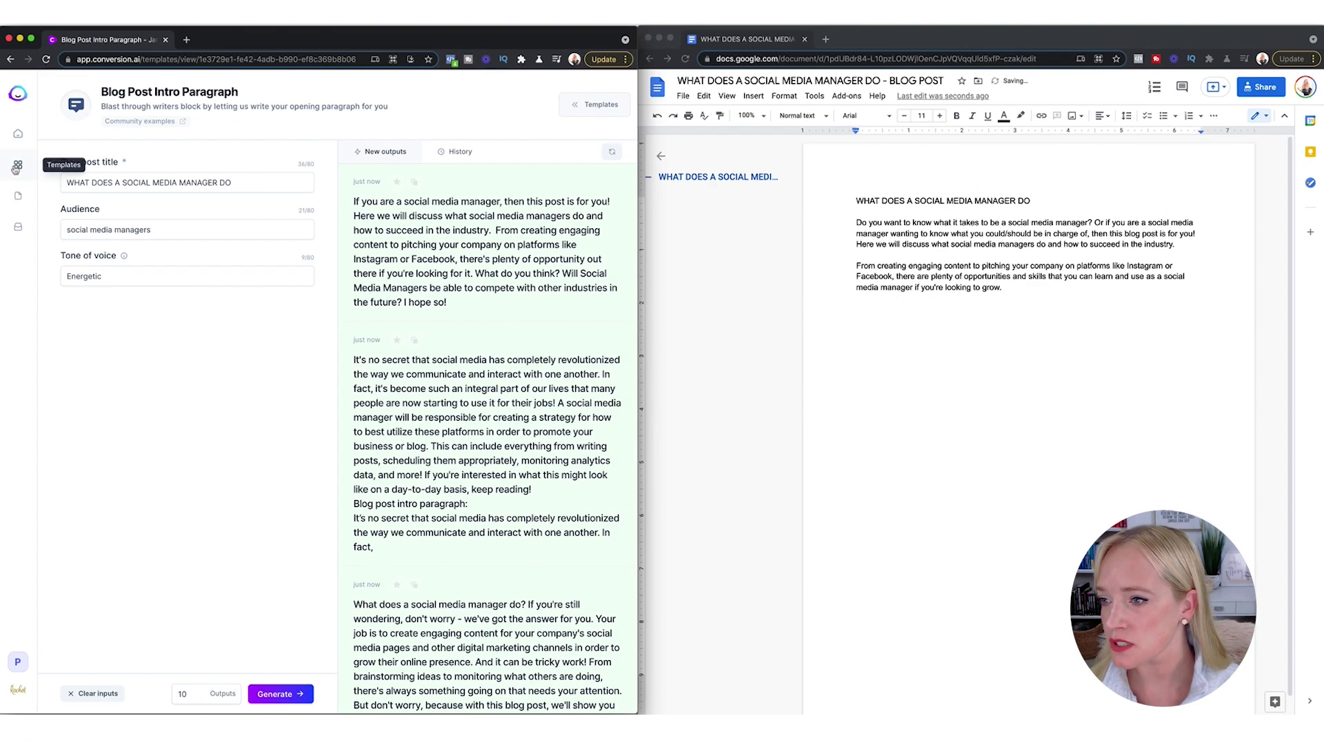
# Step: Open Jarvis's Blog Post Outline template and set its title to "WHAT DOES A SOCIAL MEDIA MANAGER DO", copied from the document
pyautogui.click(15, 169)
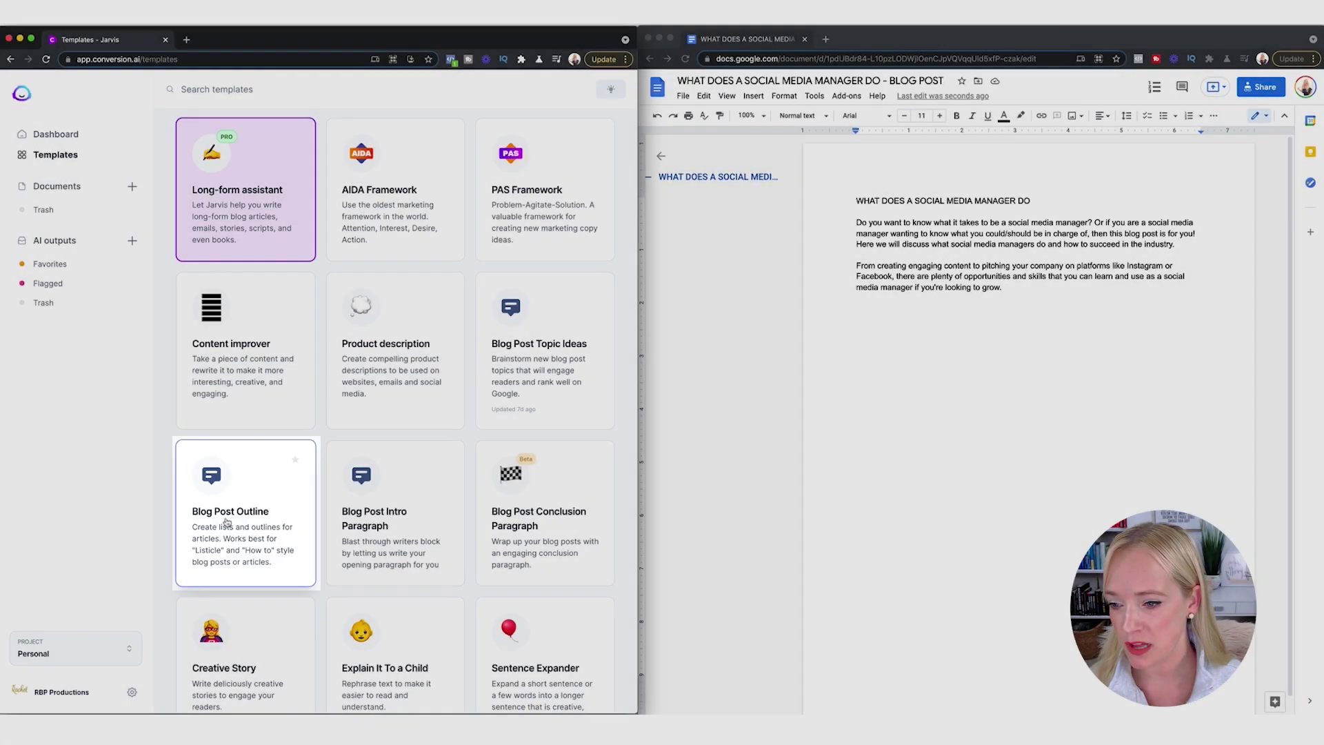
pyautogui.click(283, 487)
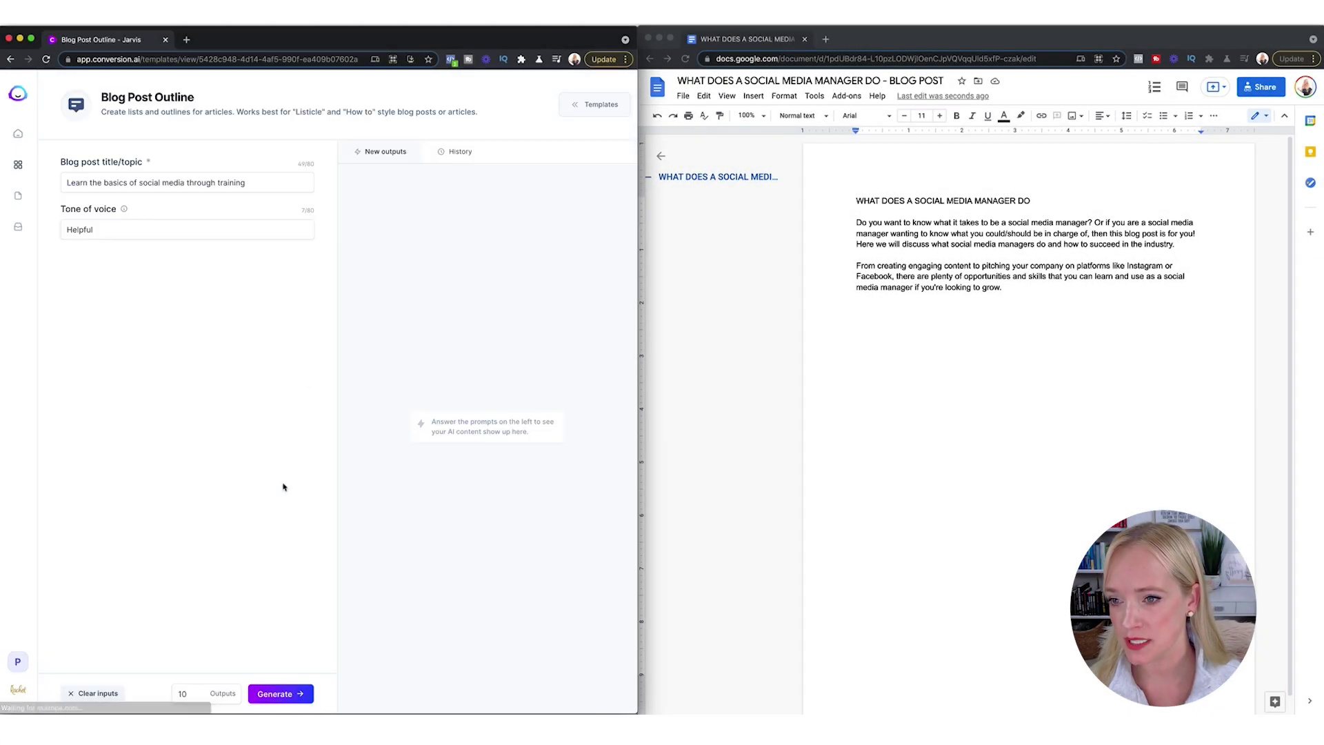
pyautogui.click(934, 222)
pyautogui.moveTo(1038, 198); pyautogui.dragTo(847, 201)
pyautogui.press('super+c')
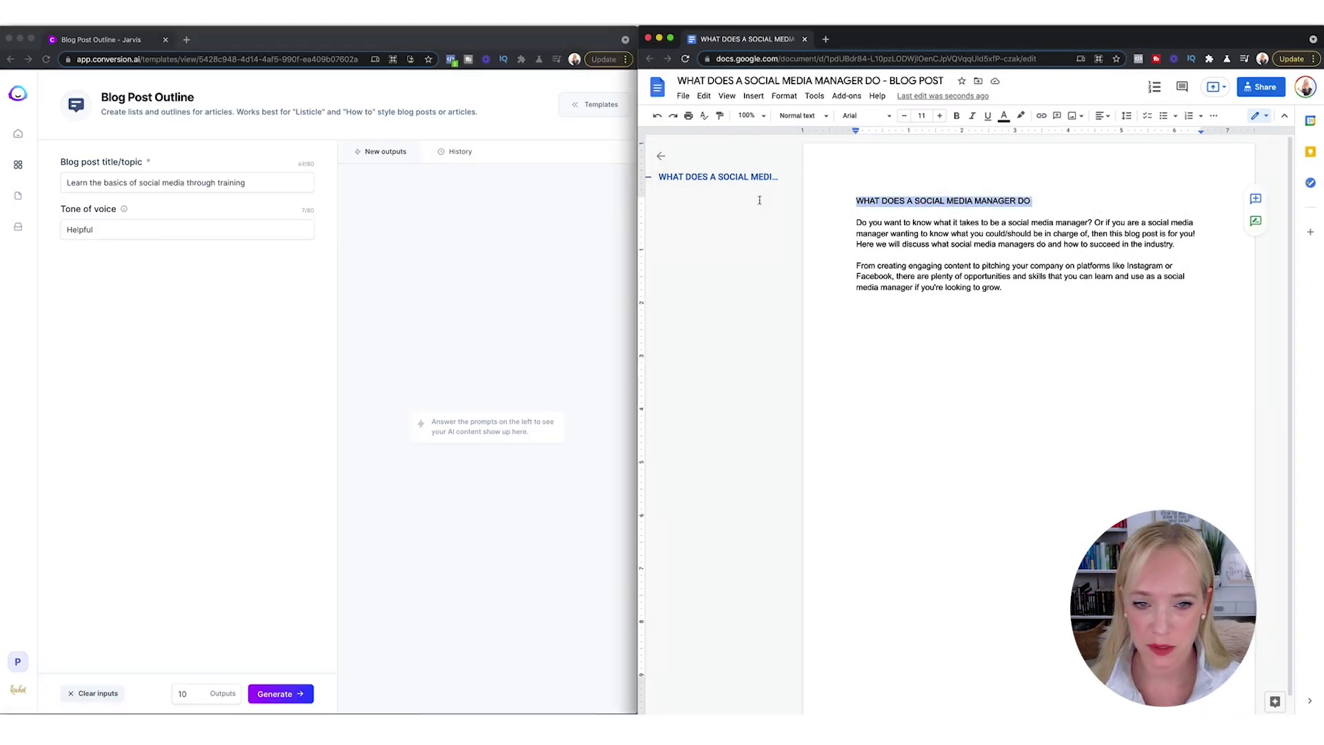
pyautogui.click(129, 181)
pyautogui.press('super+a')
pyautogui.press('super+v')
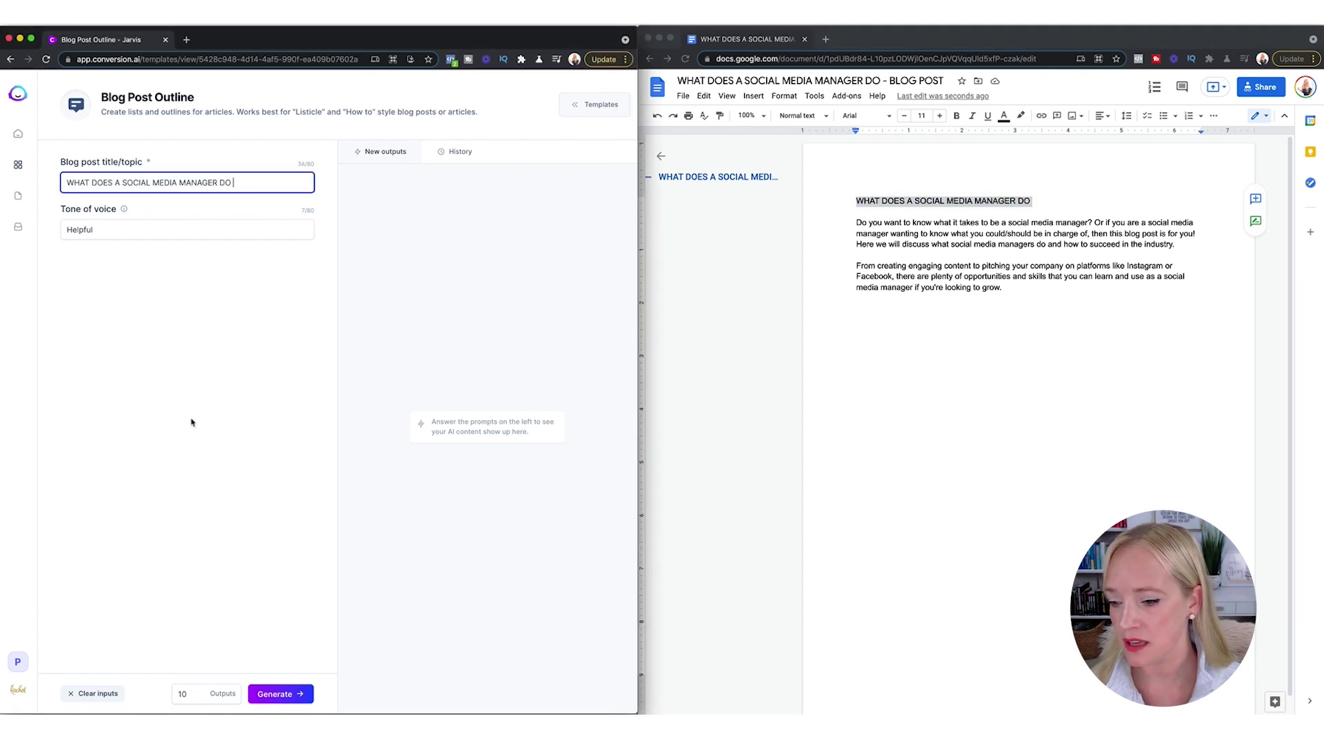
# Step: Set the outline's tone of voice to Energetic and generate 10 outputs
pyautogui.doubleClick(116, 231)
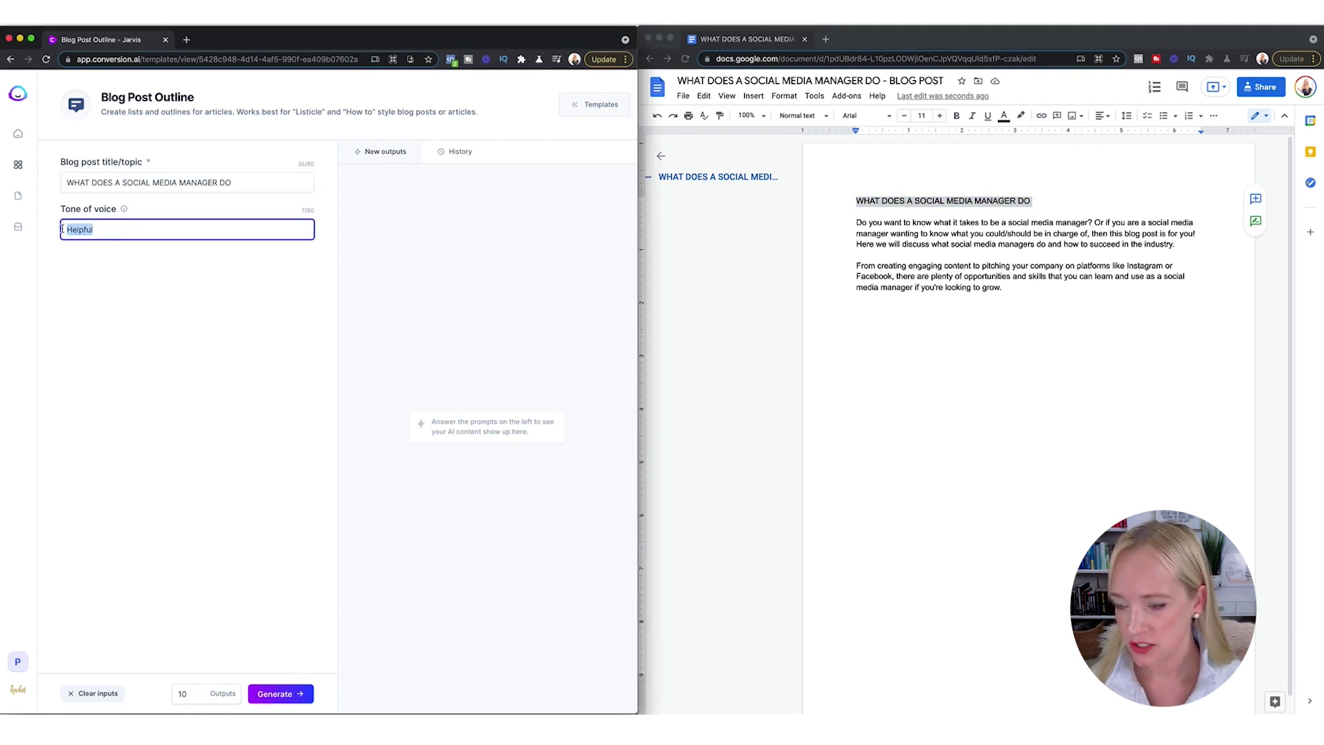
pyautogui.write('Energet')
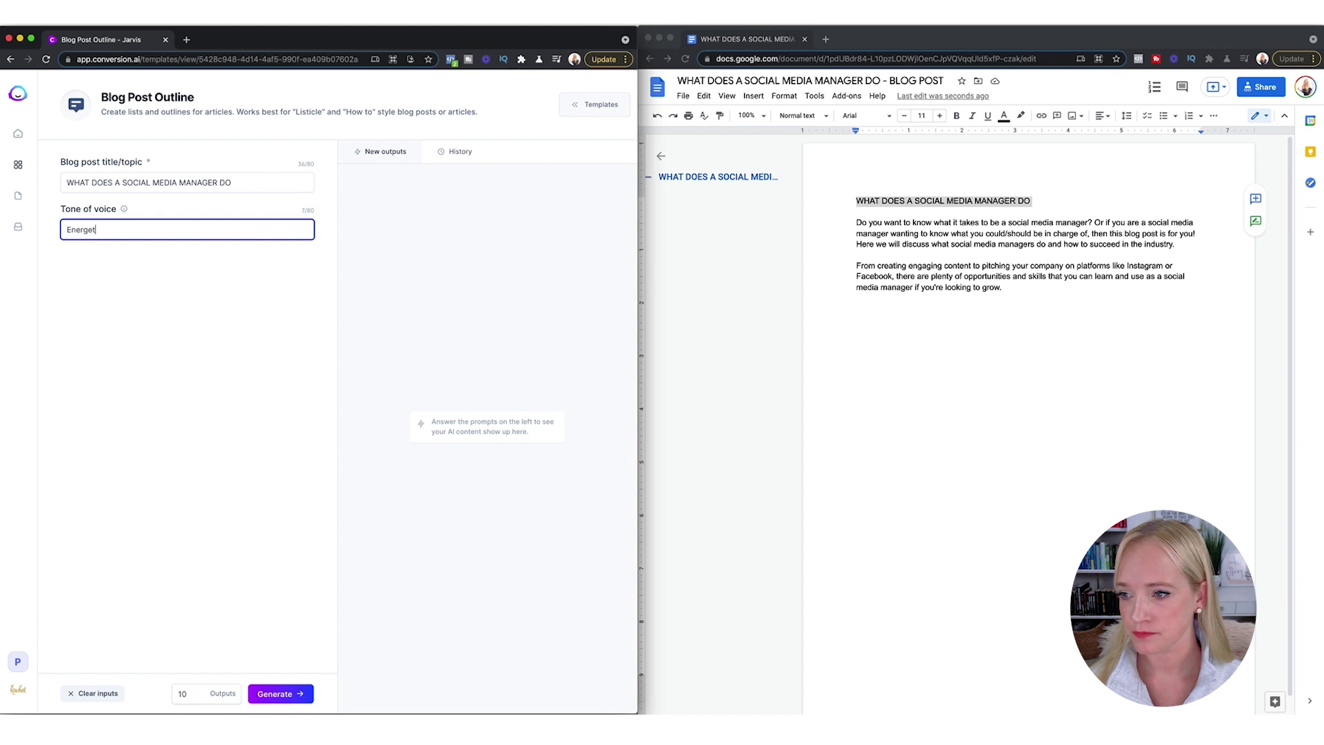
pyautogui.write('ic')
pyautogui.press('super+Return')
pyautogui.click(856, 298)
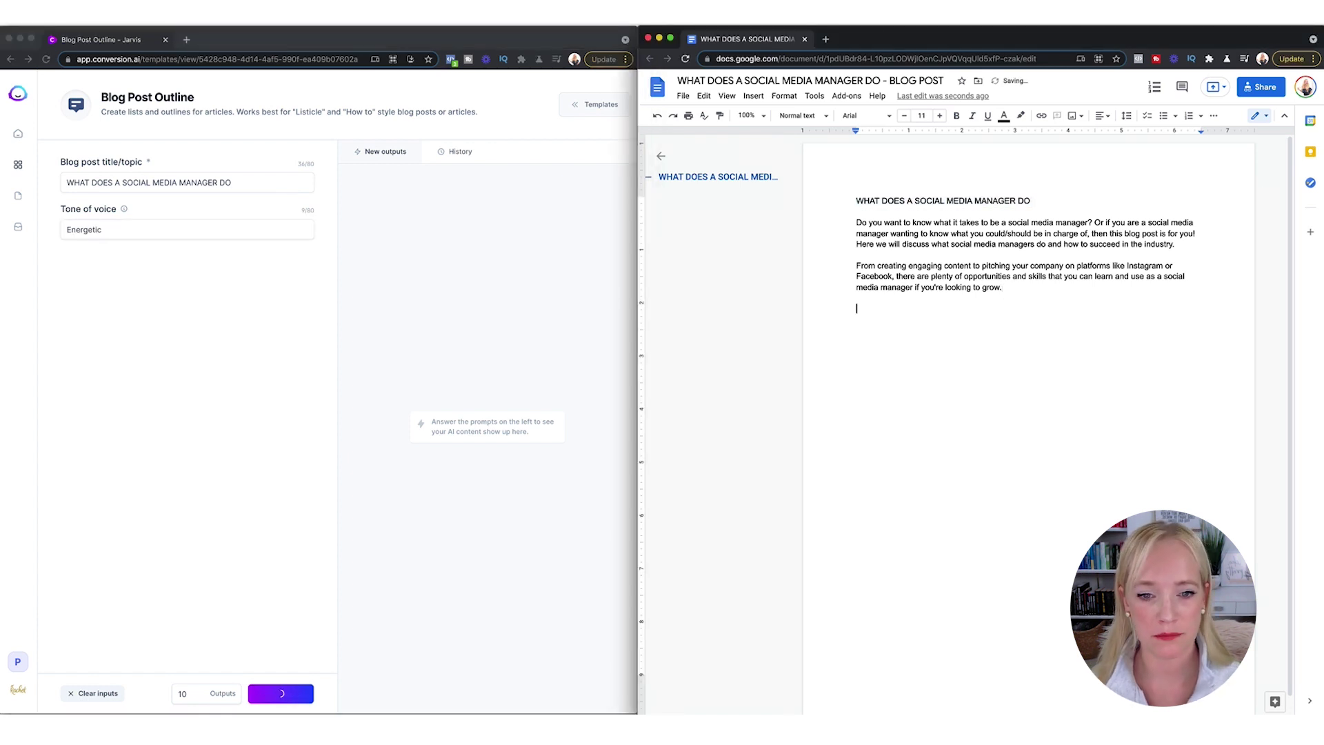
pyautogui.click(296, 308)
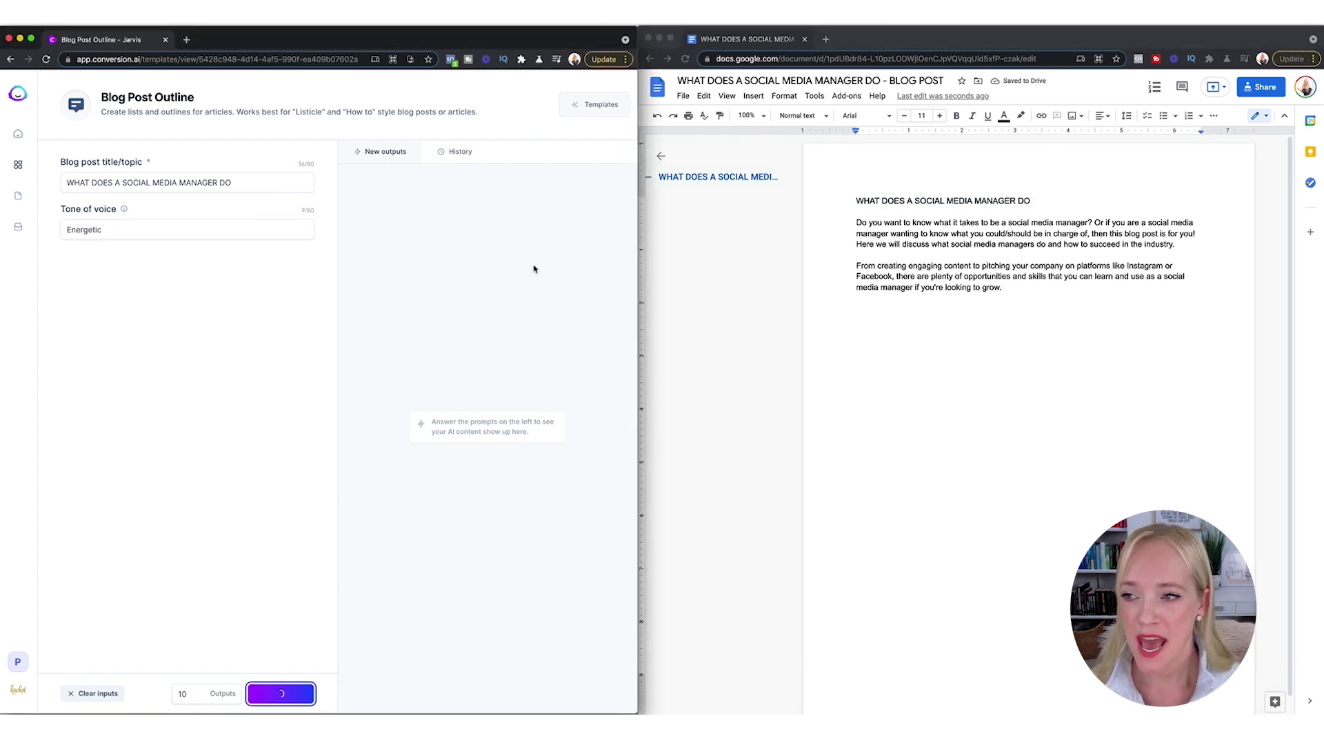
pyautogui.moveTo(7, 26); pyautogui.dragTo(0, 25)
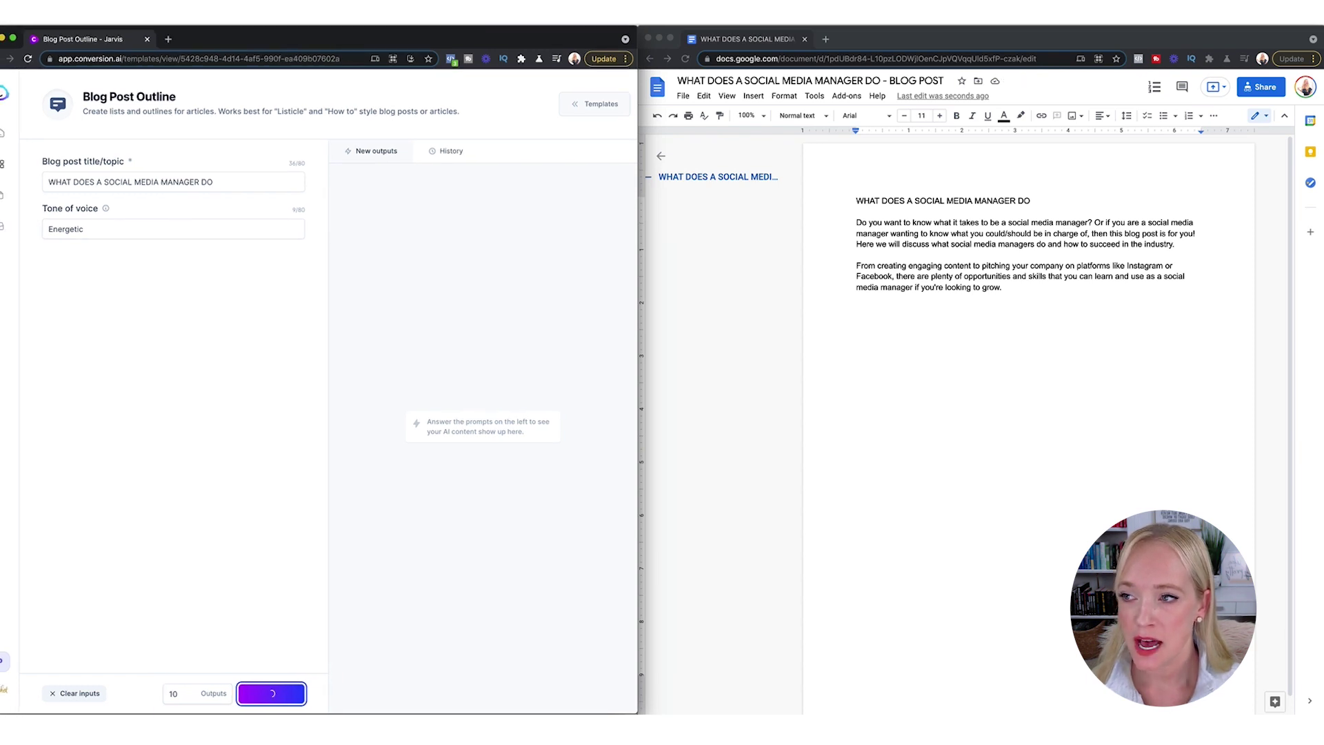
pyautogui.moveTo(0, 25); pyautogui.dragTo(0, 25)
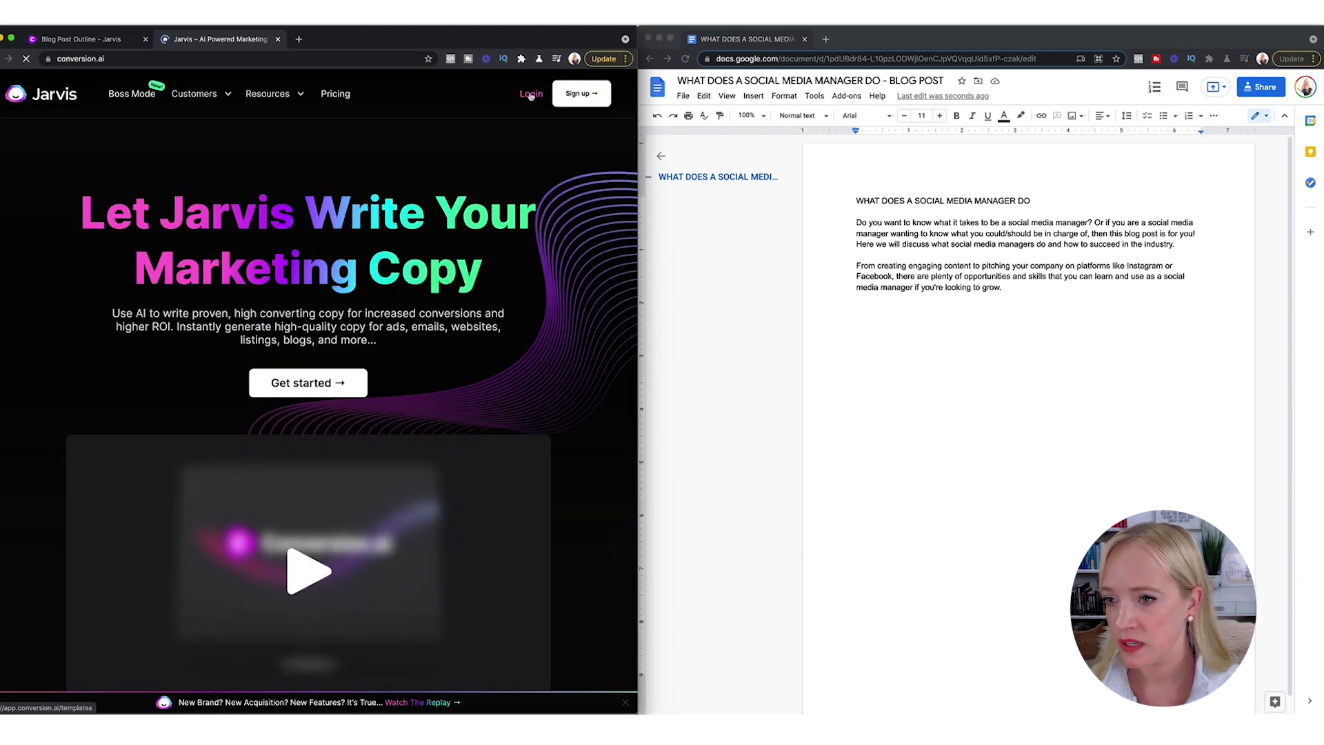
# Step: Log in from the Jarvis homepage in the second browser tab and open the Blog Post Conclusion Paragraph template
pyautogui.click(532, 95)
pyautogui.scroll(-3, 543, 491)
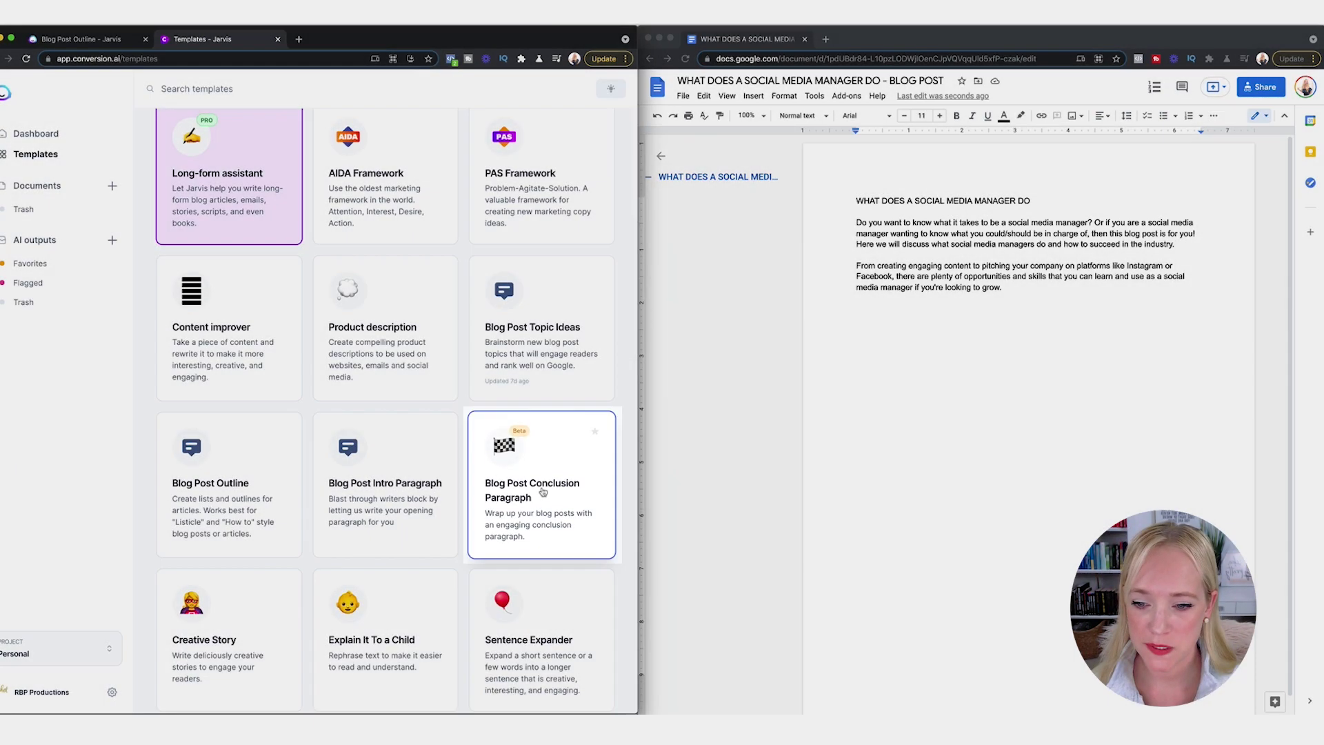
pyautogui.click(543, 491)
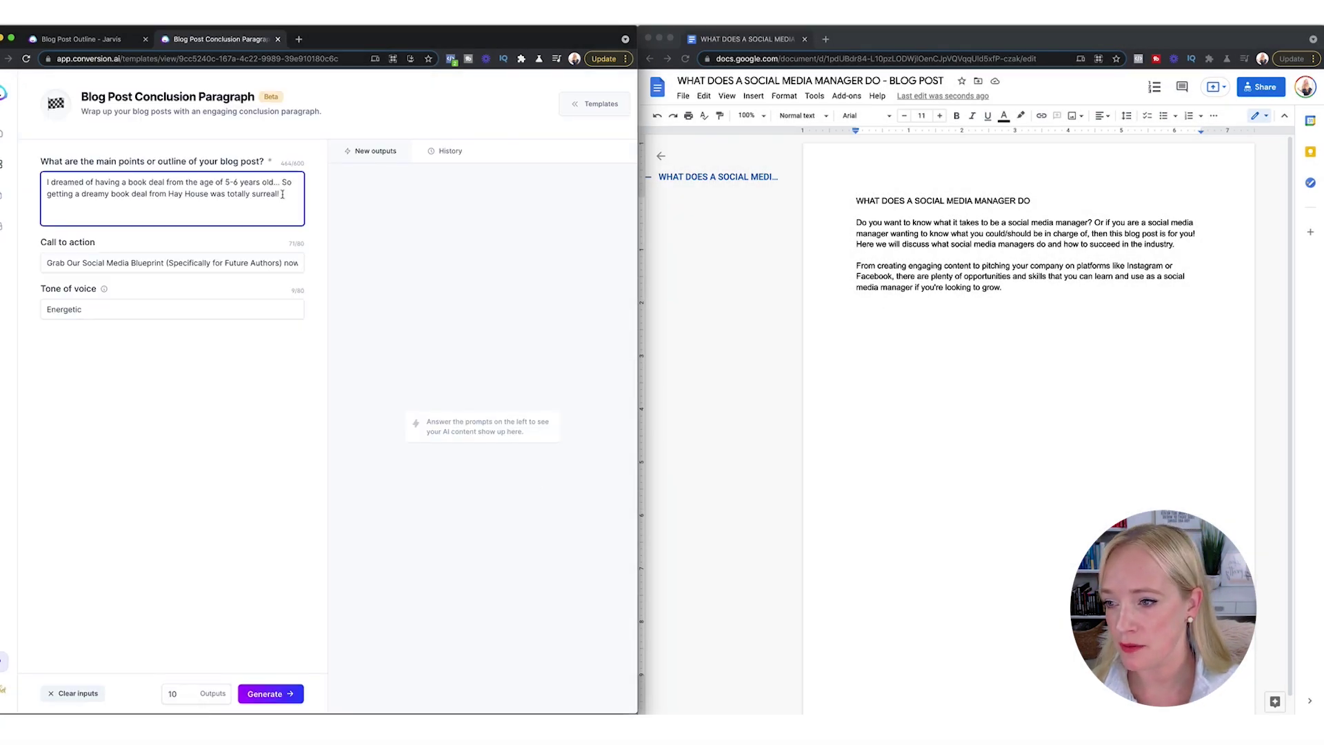
# Step: Set the conclusion's call to action to "Grab our signature course, Social Media United for FREE now"
pyautogui.click(167, 264)
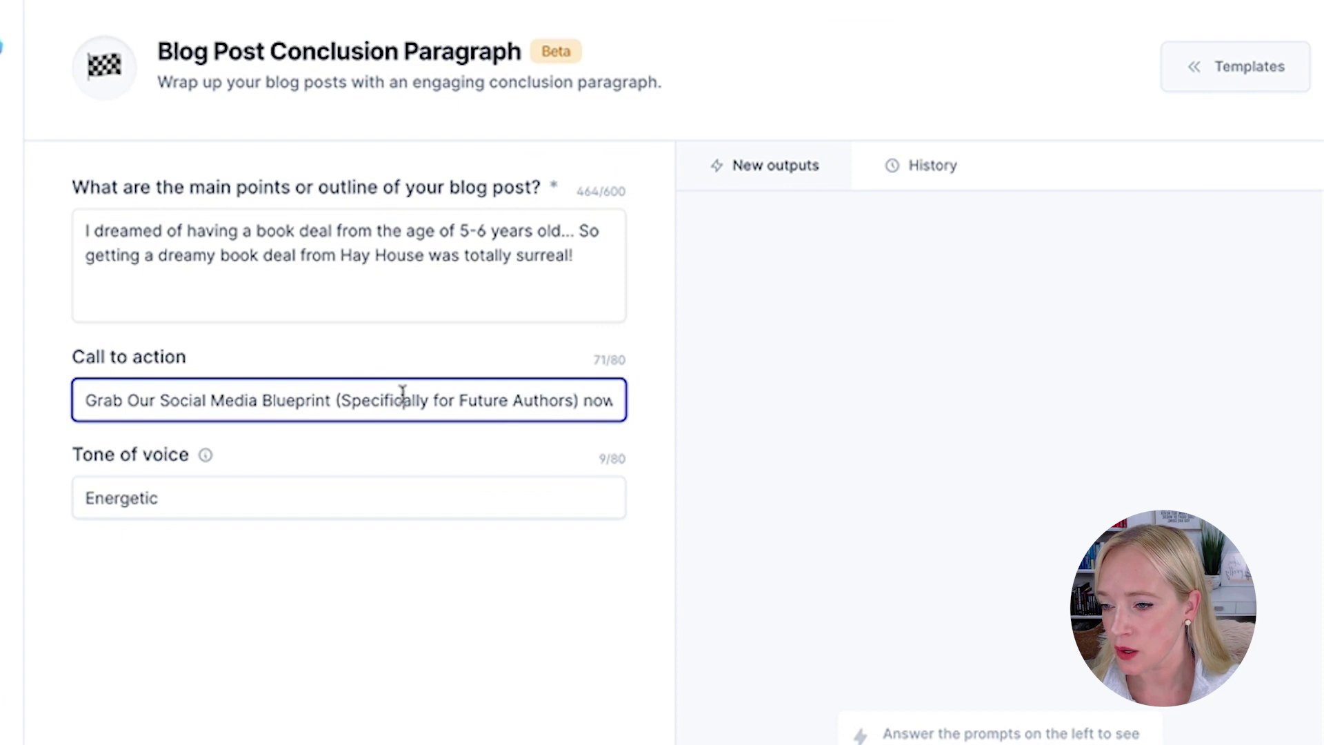
pyautogui.tripleClick(197, 261)
pyautogui.write('Grab Our')
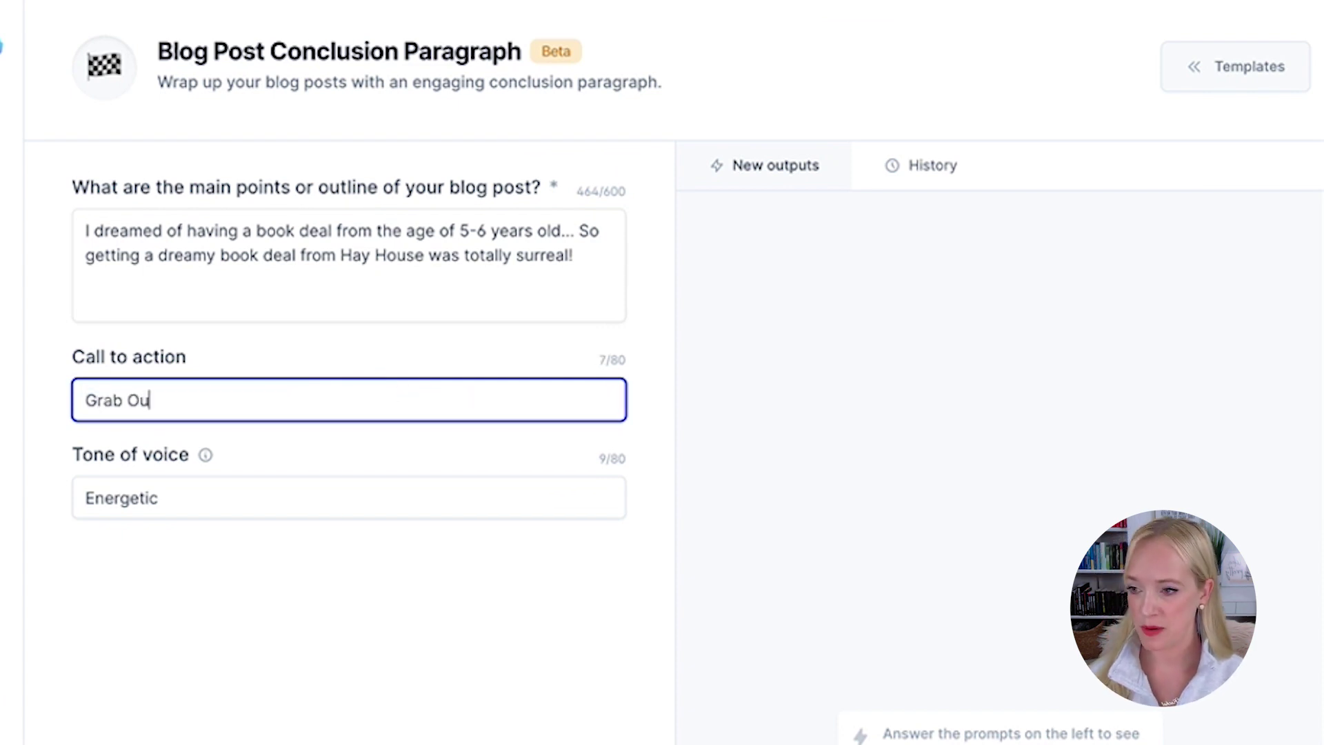
pyautogui.press('BackSpace')
pyautogui.press('BackSpace')
pyautogui.write('our ')
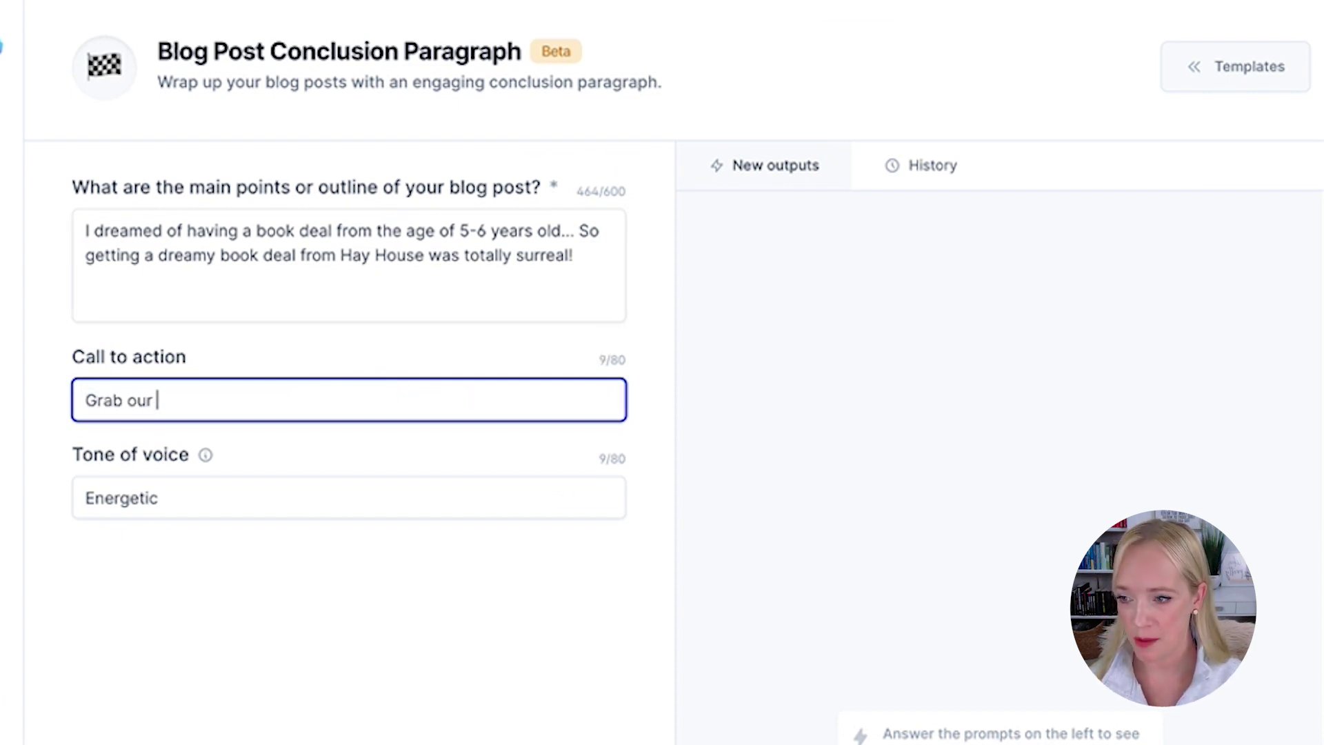
pyautogui.write('signature course, Social Media uni')
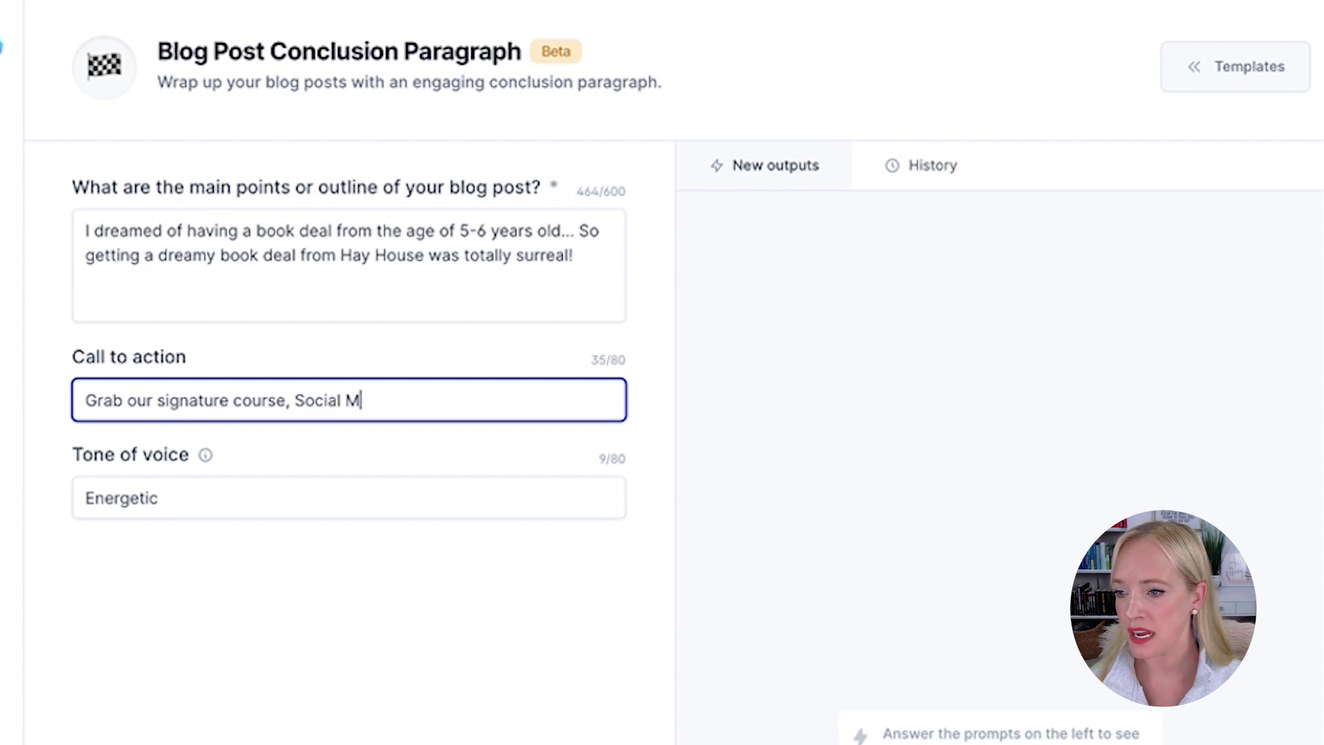
pyautogui.press('BackSpace')
pyautogui.press('BackSpace')
pyautogui.press('BackSpace')
pyautogui.write('Unit')
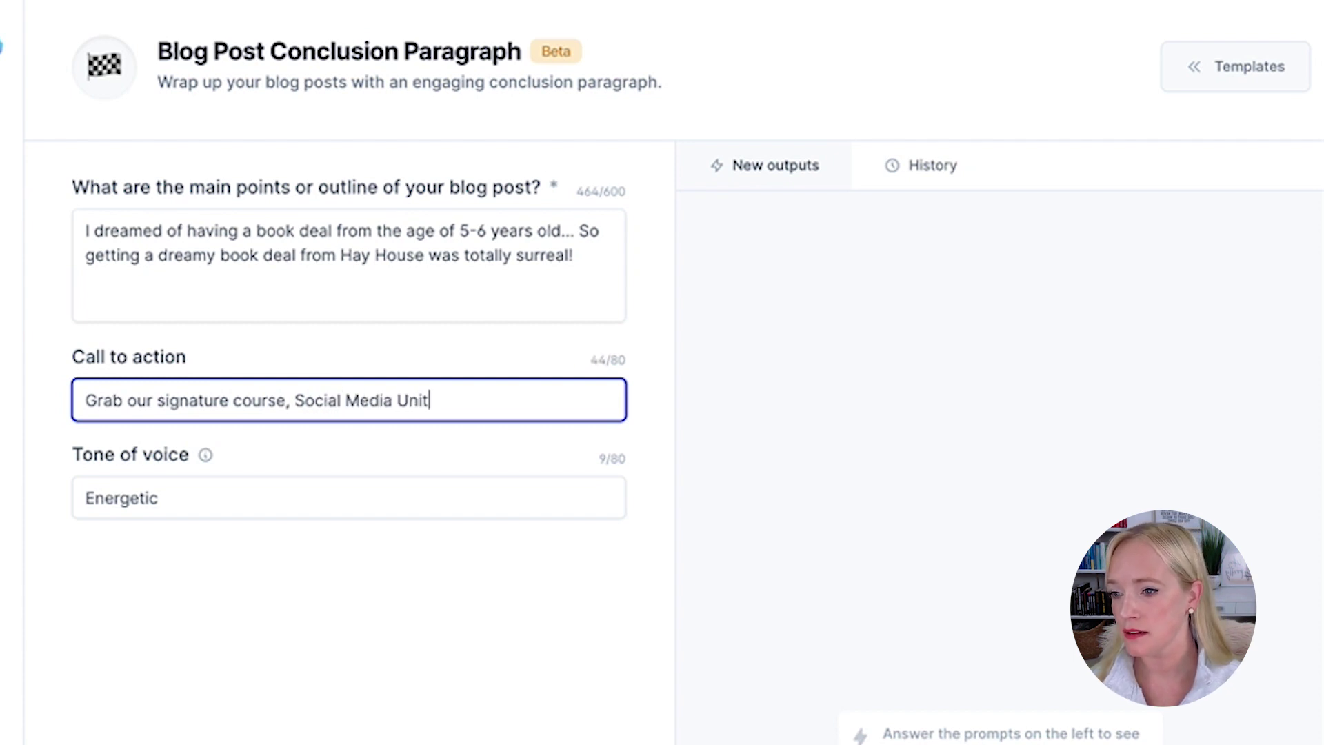
pyautogui.write('ed for FREE')
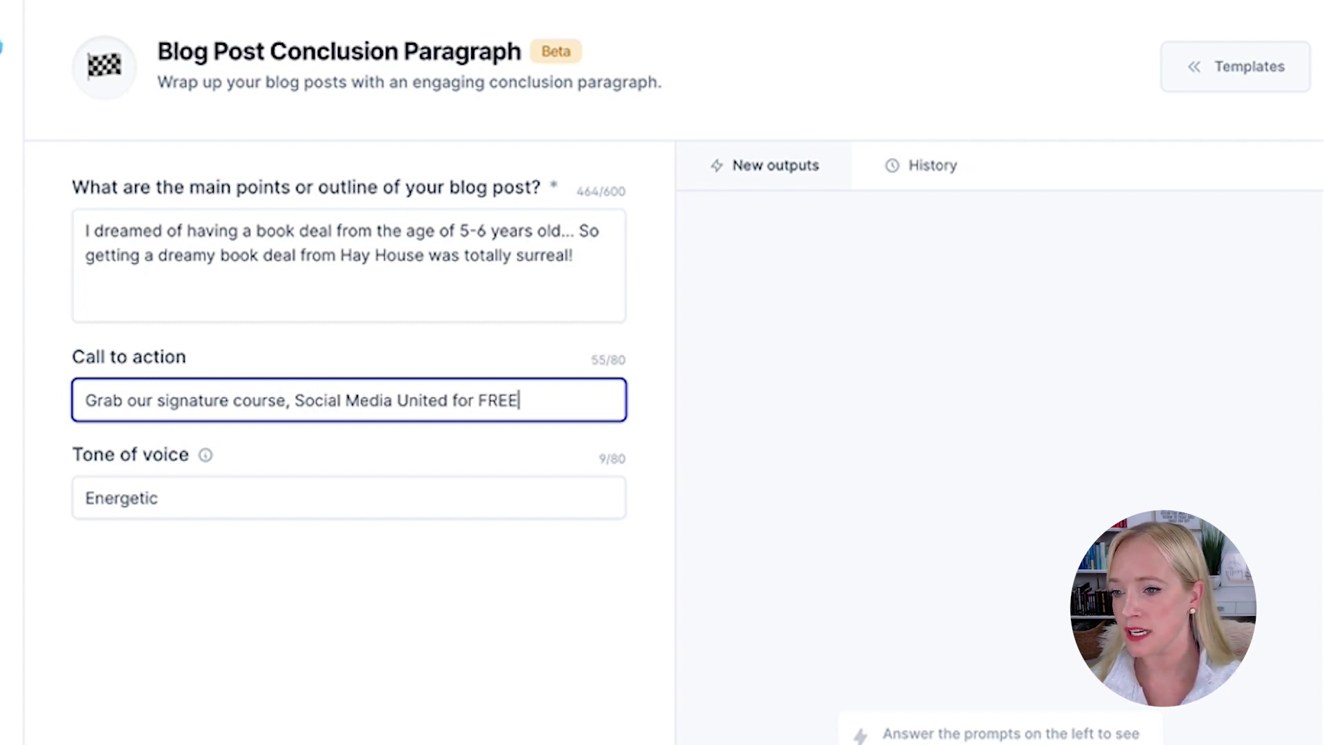
pyautogui.write(' now')
# Step: Replace the main points with the document's introduction up to "what social media managers do!" and generate 10 conclusion paragraphs
pyautogui.click(575, 256)
pyautogui.press('super+Tab')
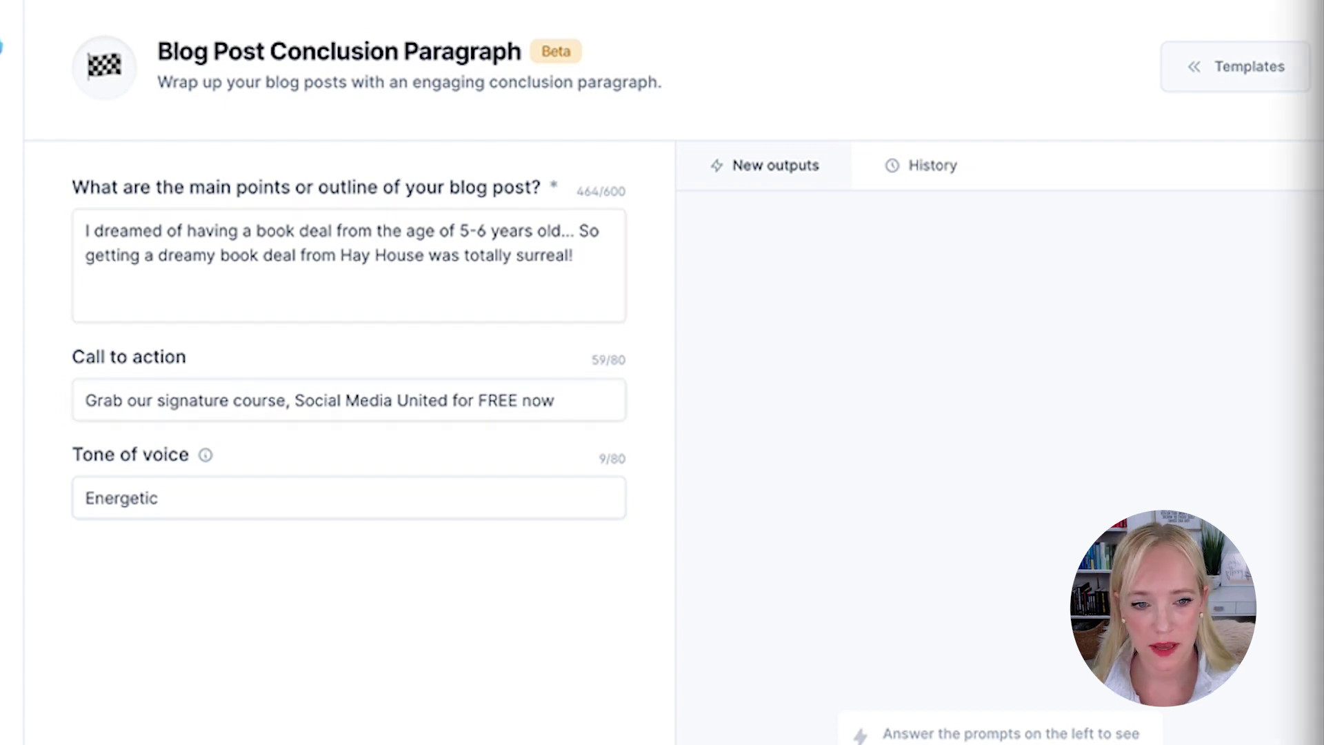
pyautogui.moveTo(1003, 287); pyautogui.dragTo(856, 225)
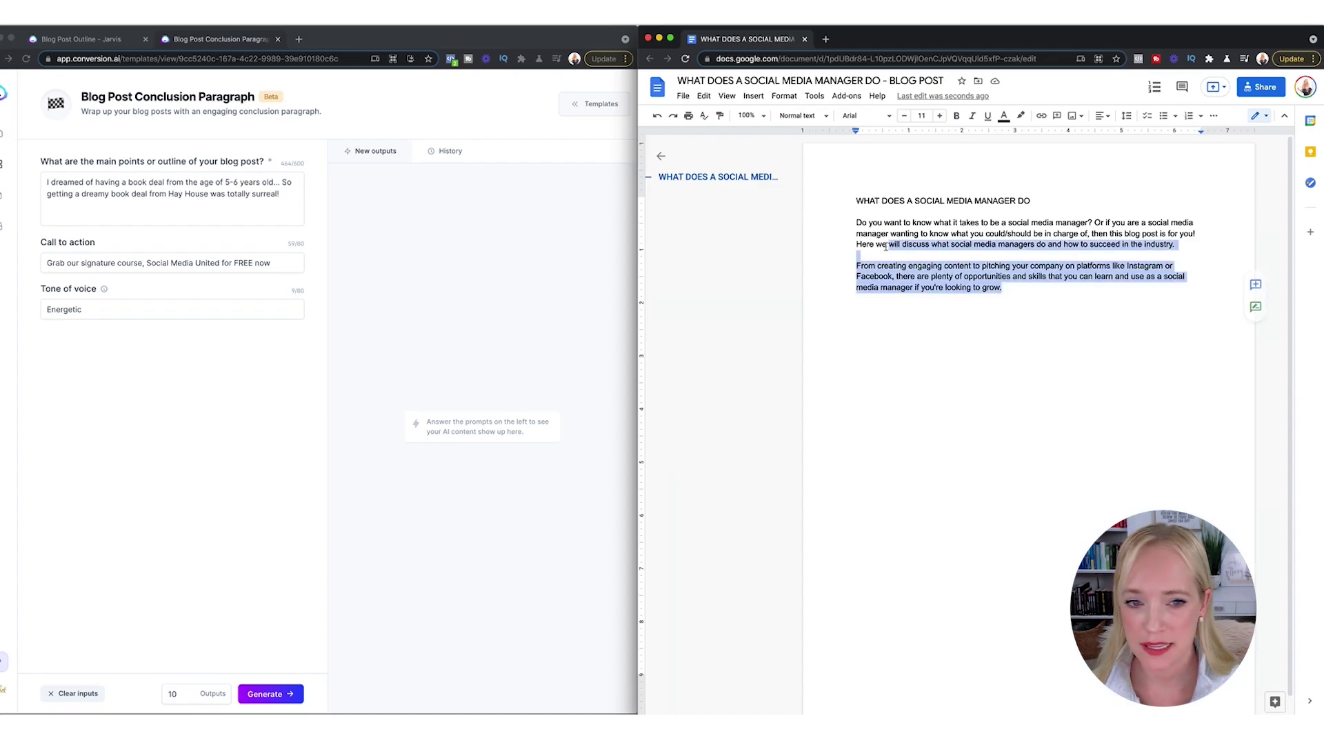
pyautogui.click(281, 195)
pyautogui.moveTo(283, 193); pyautogui.dragTo(42, 177)
pyautogui.write('Do you want to know what it takes to be a social media manager? Or if you are a social media manager wanting to know what you could/should be in charge of, then this blog post is for you! Here we will discuss what social media managers do and how to succeed in the')
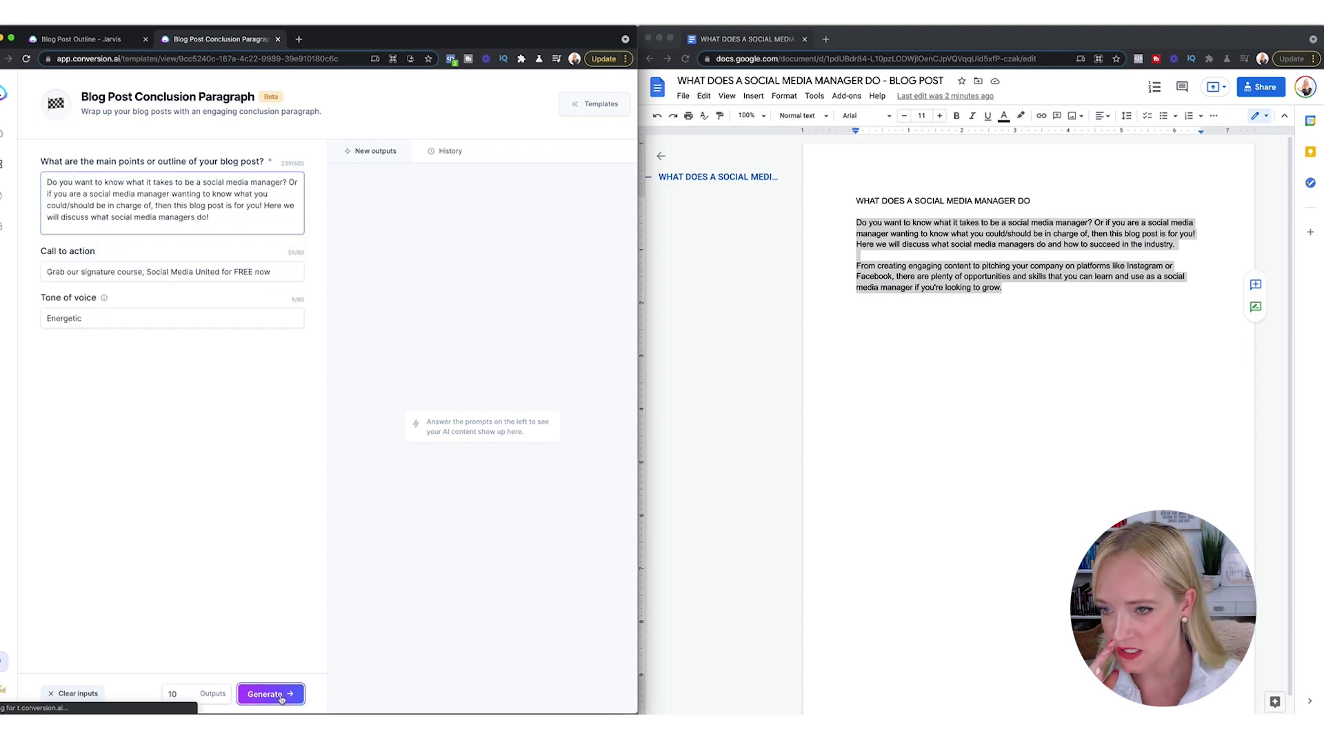
pyautogui.click(266, 694)
# Step: Rerun the blog post outline generation and add blank lines below the introduction in the document
pyautogui.click(133, 38)
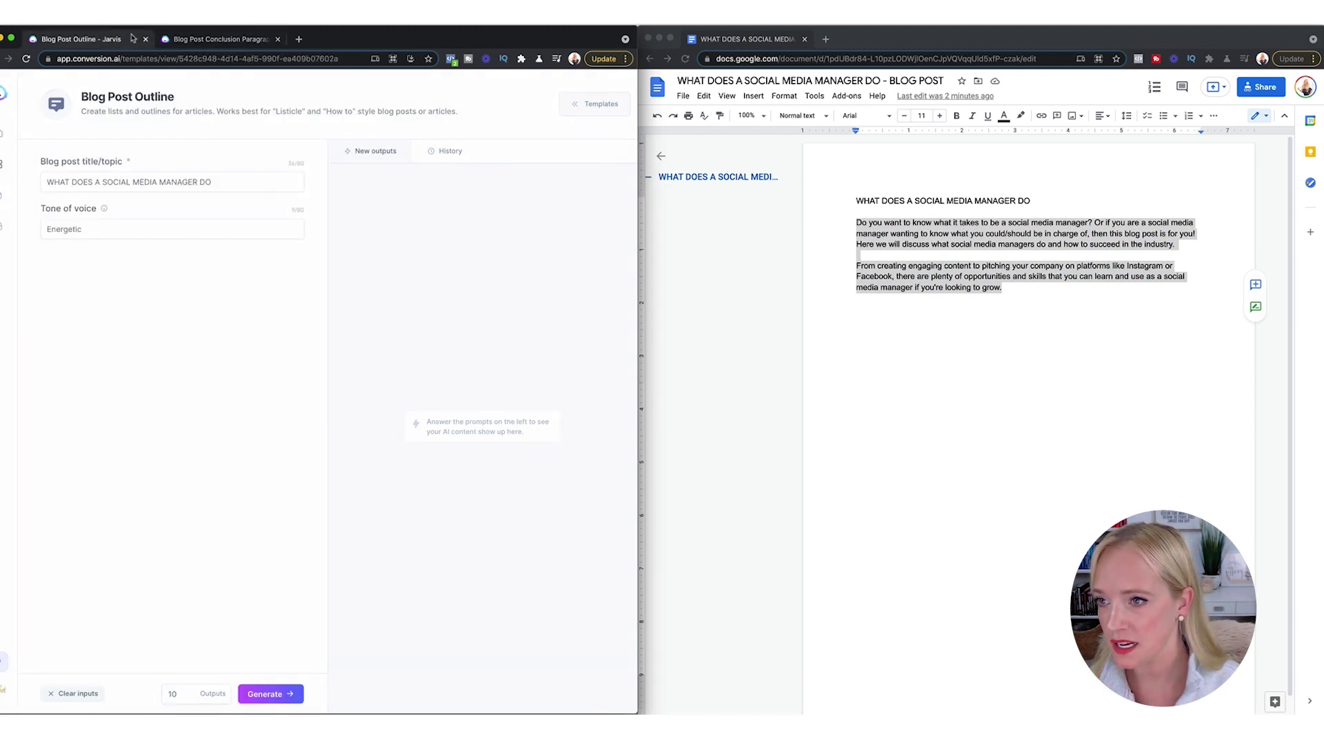
pyautogui.click(273, 694)
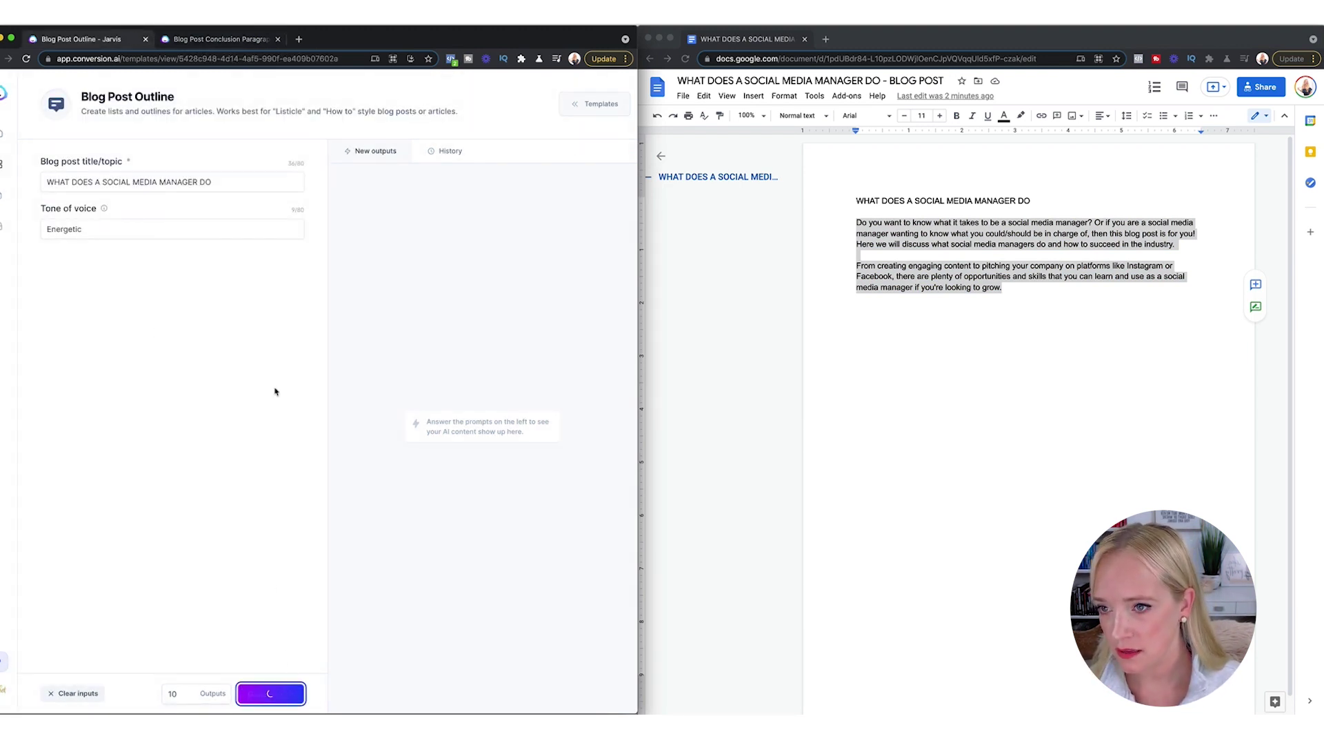
pyautogui.click(246, 41)
pyautogui.click(1027, 310)
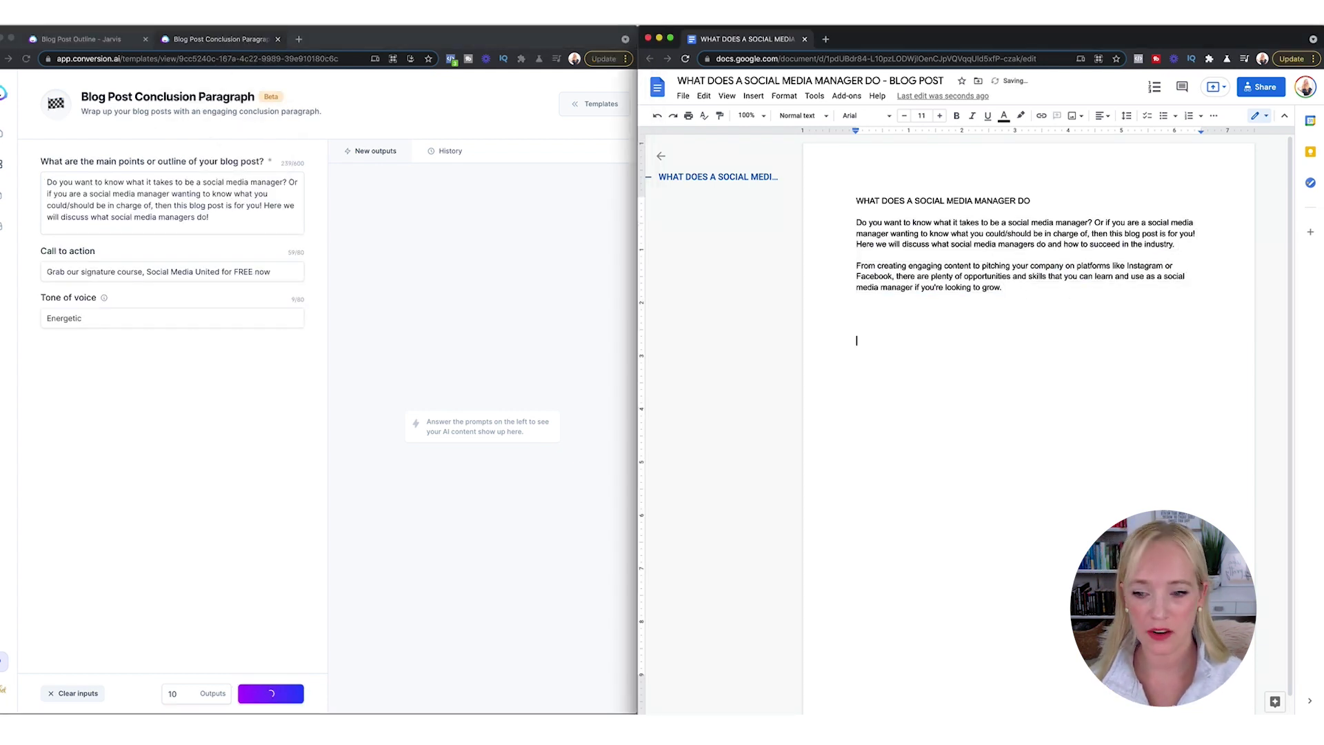
pyautogui.click(112, 42)
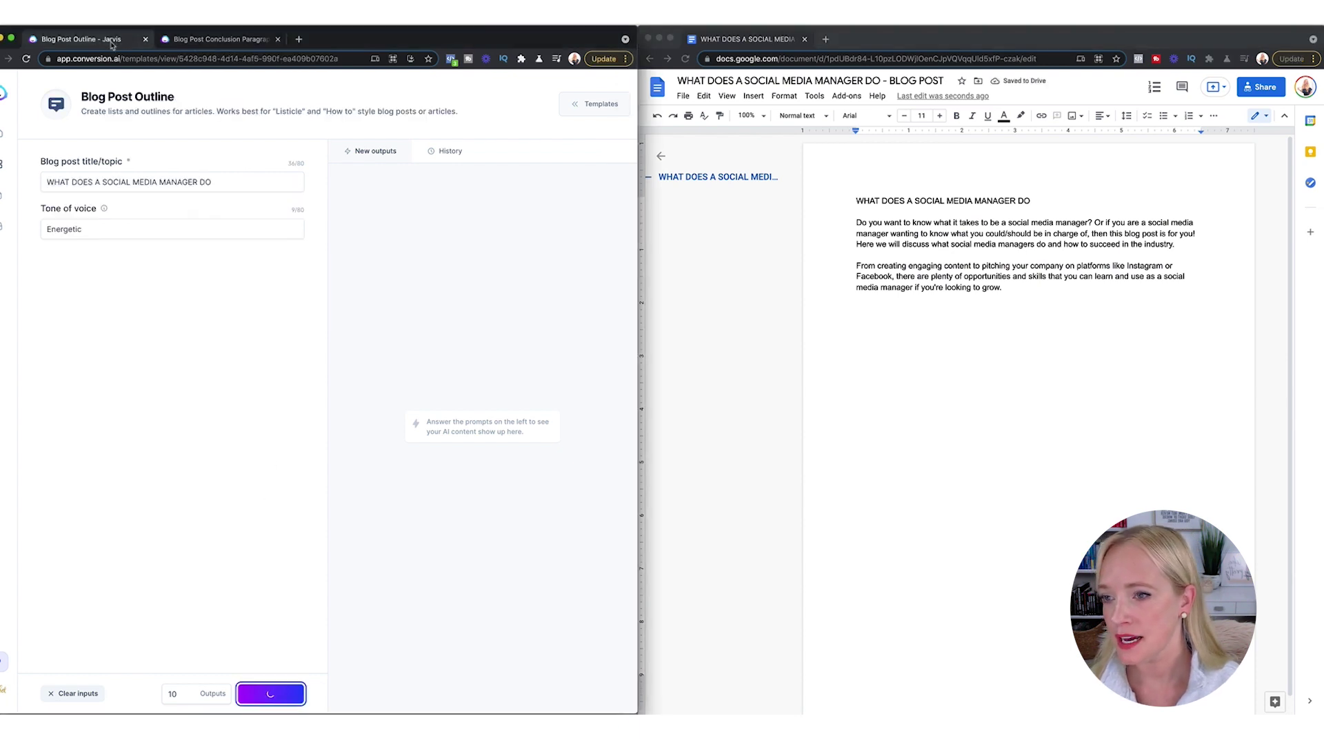
# Step: Paste the generated conclusion starting "A social media manager is a person" below the introduction and remove its "Conclusion paragraph:" label
pyautogui.click(226, 42)
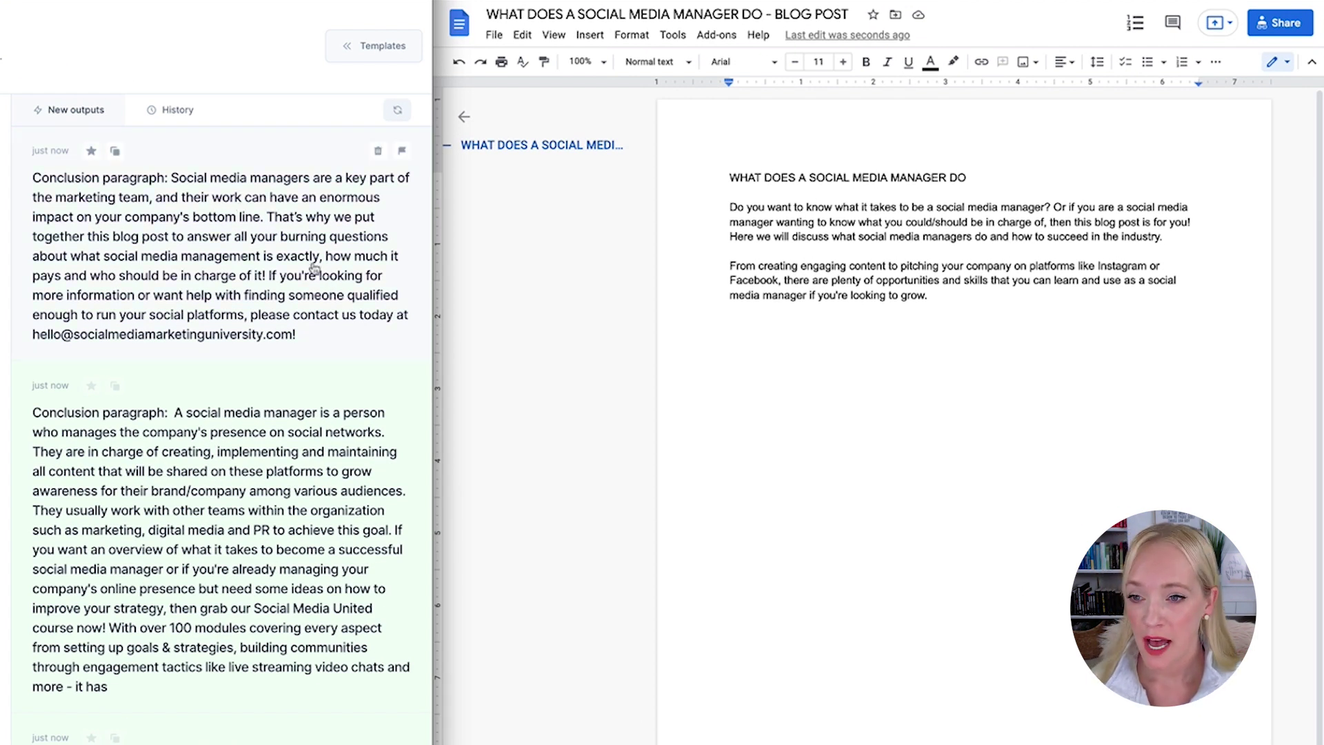
pyautogui.scroll(-1, 315, 269)
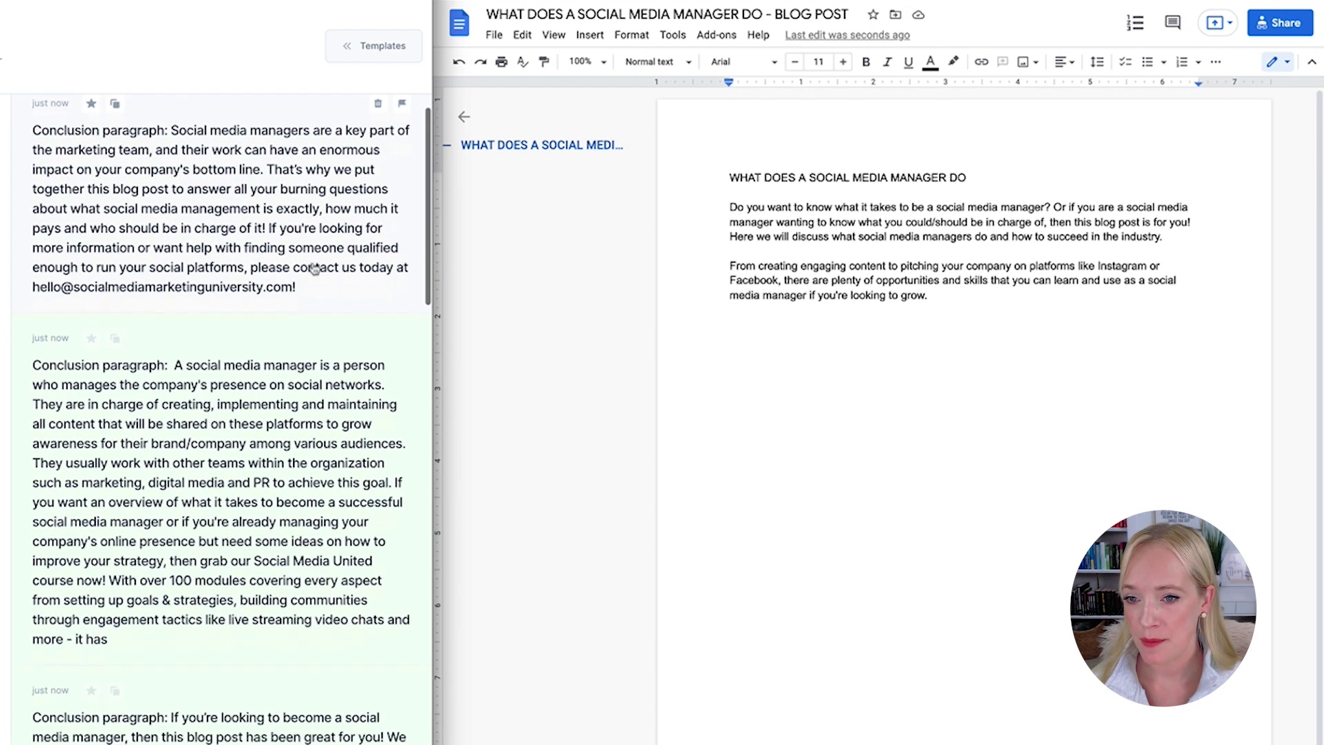
pyautogui.click(115, 104)
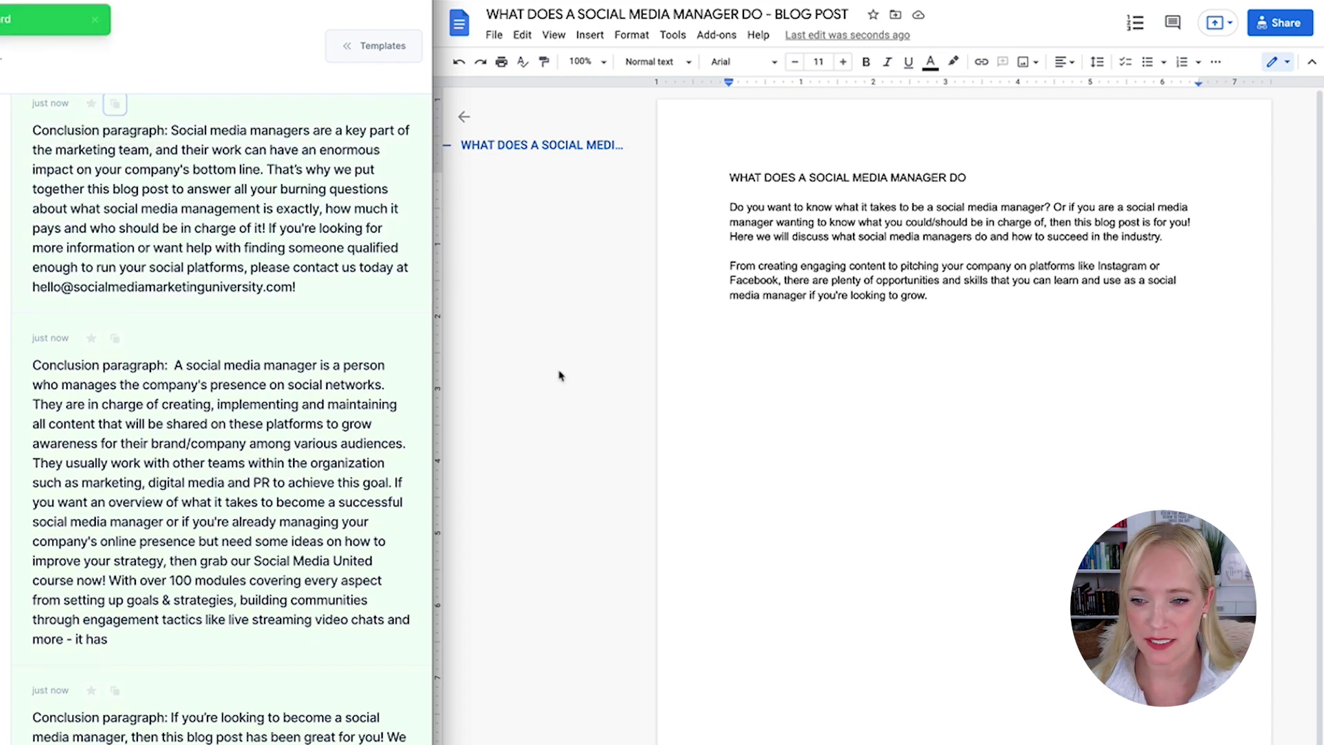
pyautogui.click(881, 354)
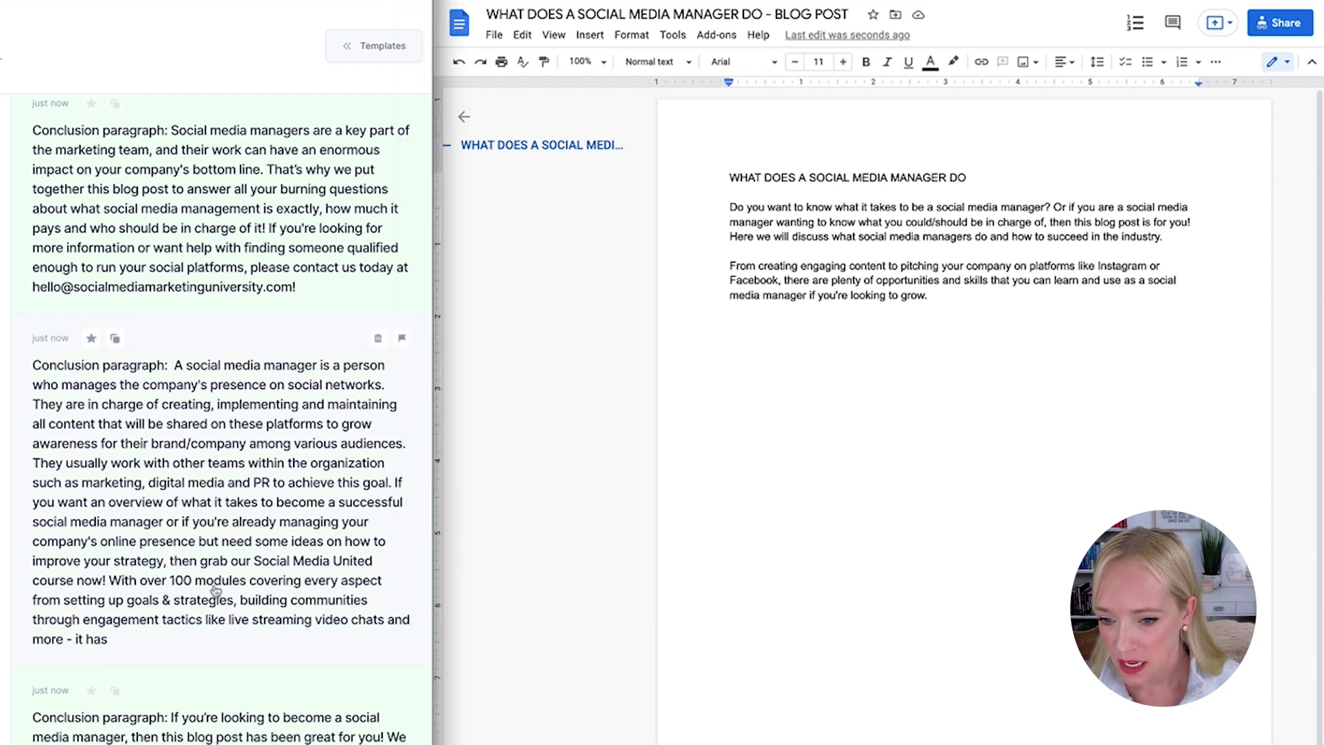
pyautogui.click(115, 337)
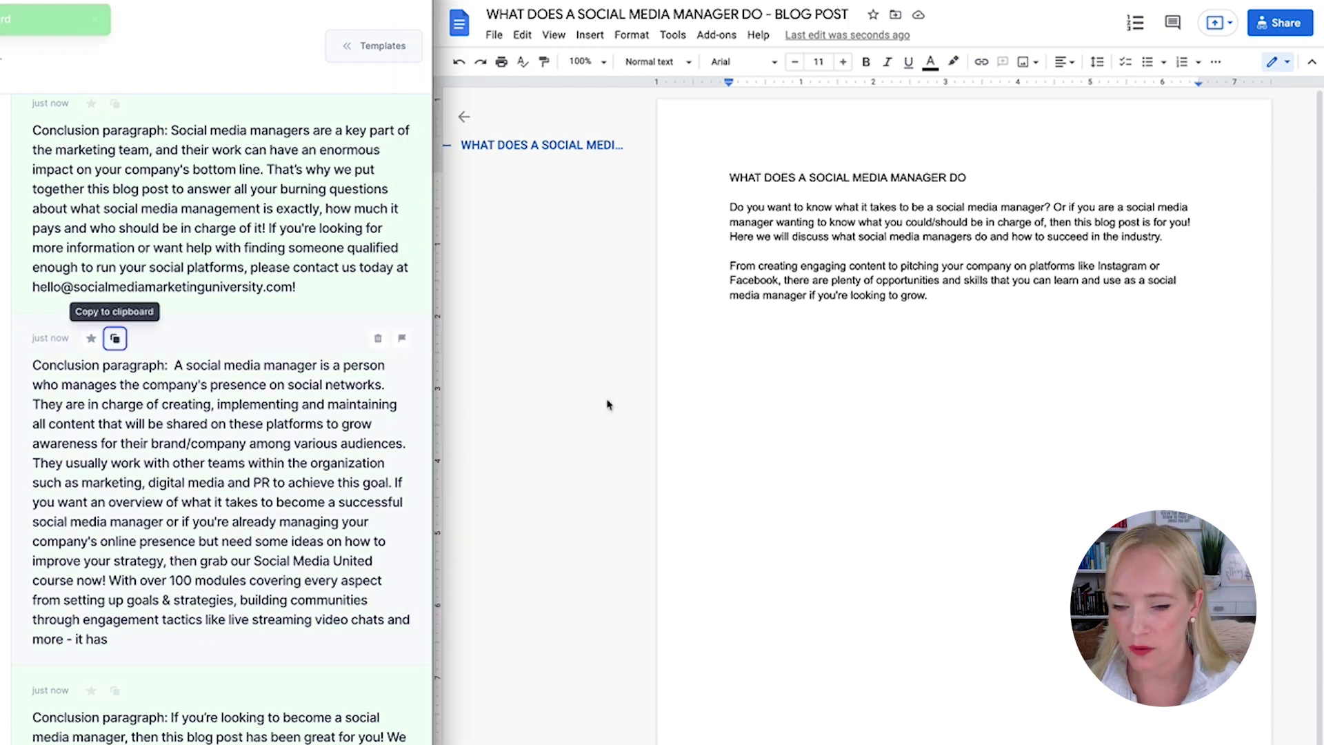
pyautogui.hotkey('ctrl', 'v')
pyautogui.moveTo(847, 368); pyautogui.dragTo(719, 370)
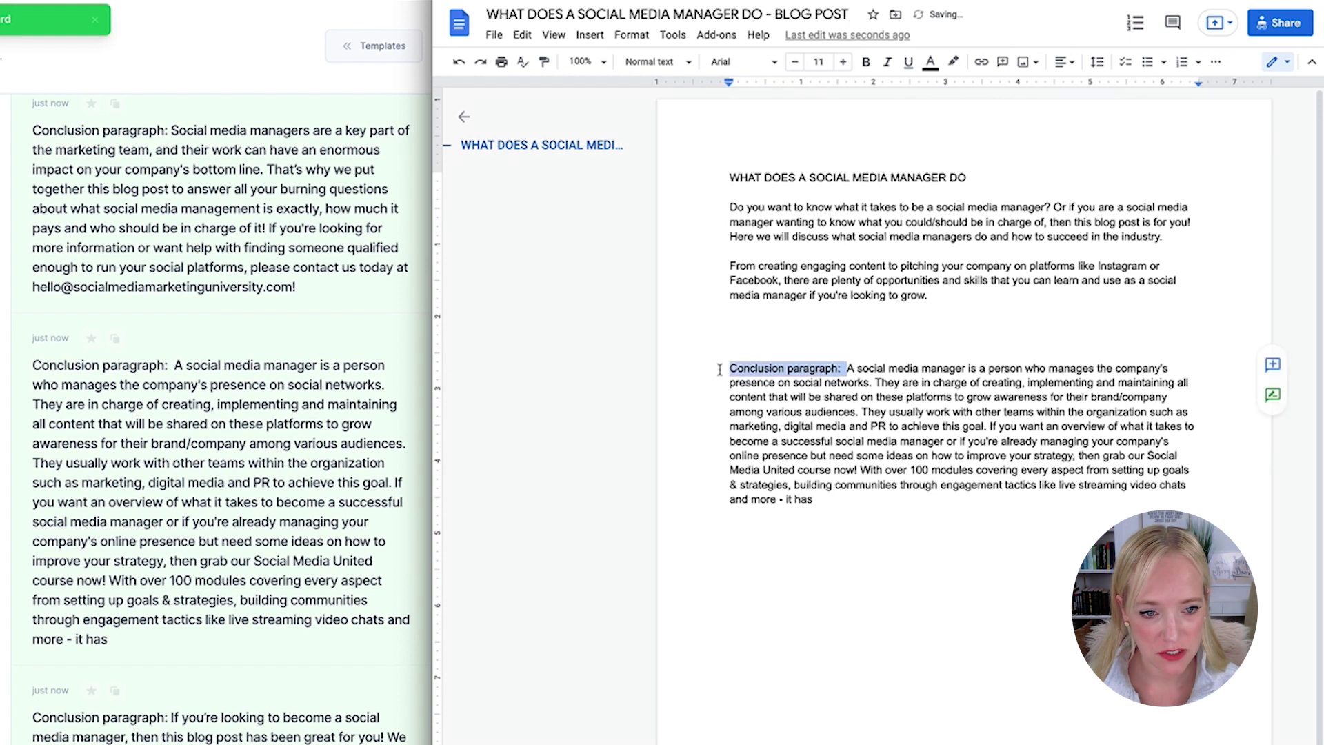
pyautogui.press('BackSpace')
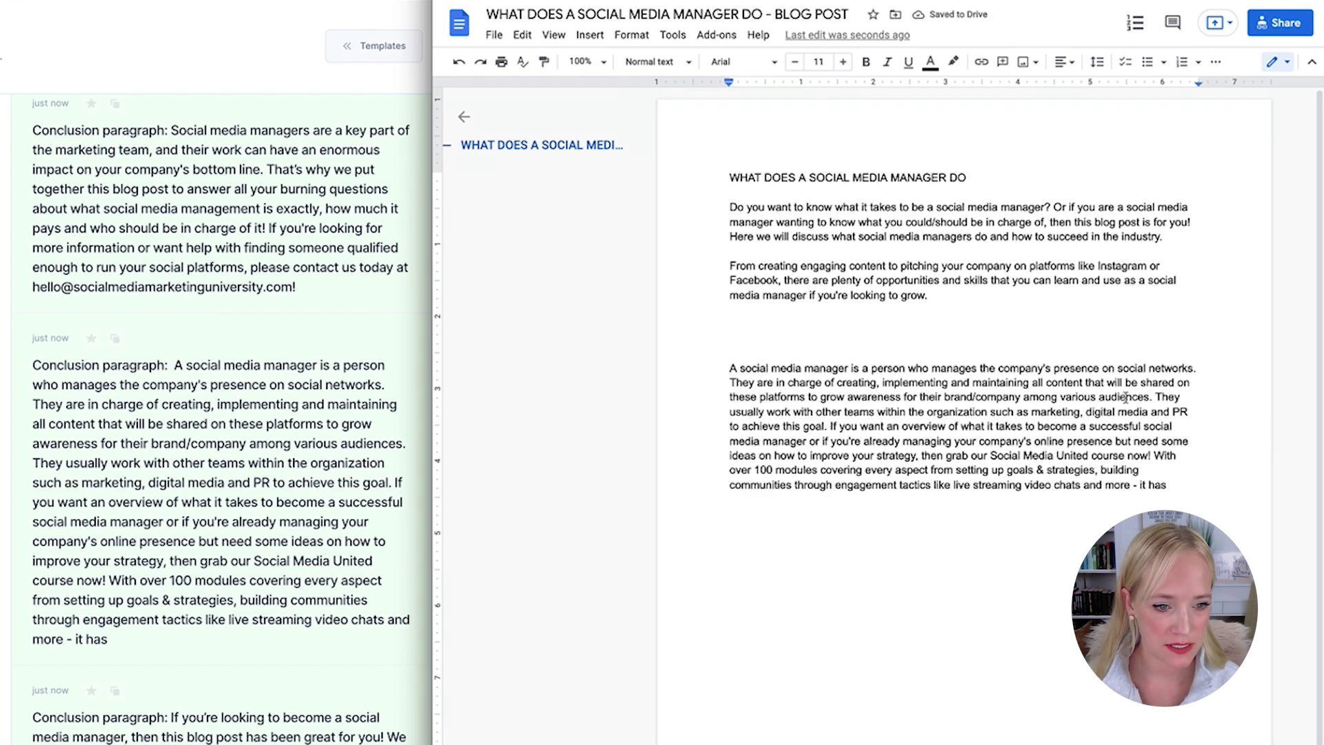
# Step: Start a separate paragraph at "They usually work with other teams" in the conclusion, leaving a blank line above
pyautogui.click(1154, 397)
pyautogui.press('Return')
pyautogui.press('Return')
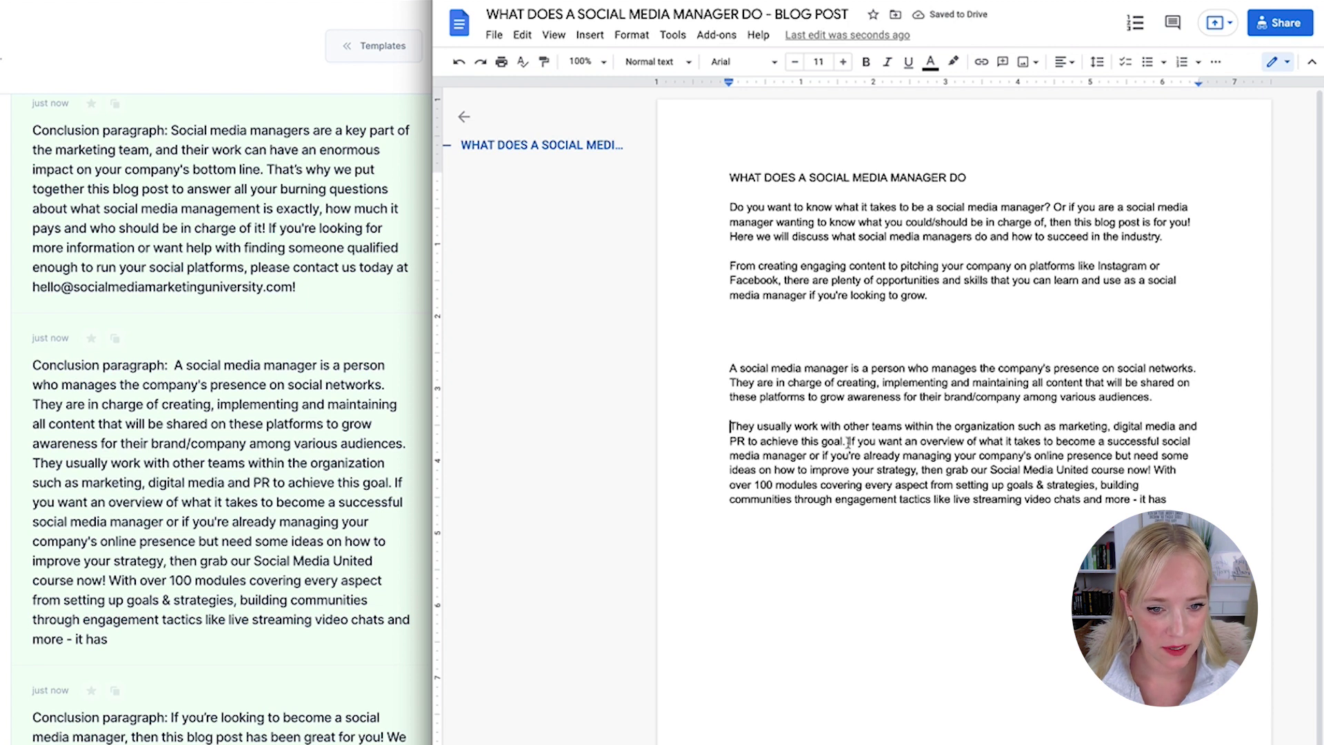
# Step: Start a separate paragraph at "If you want an overview" and insert "for FREE" after "Social Media United course" in the conclusion
pyautogui.click(848, 441)
pyautogui.press('Return')
pyautogui.press('Return')
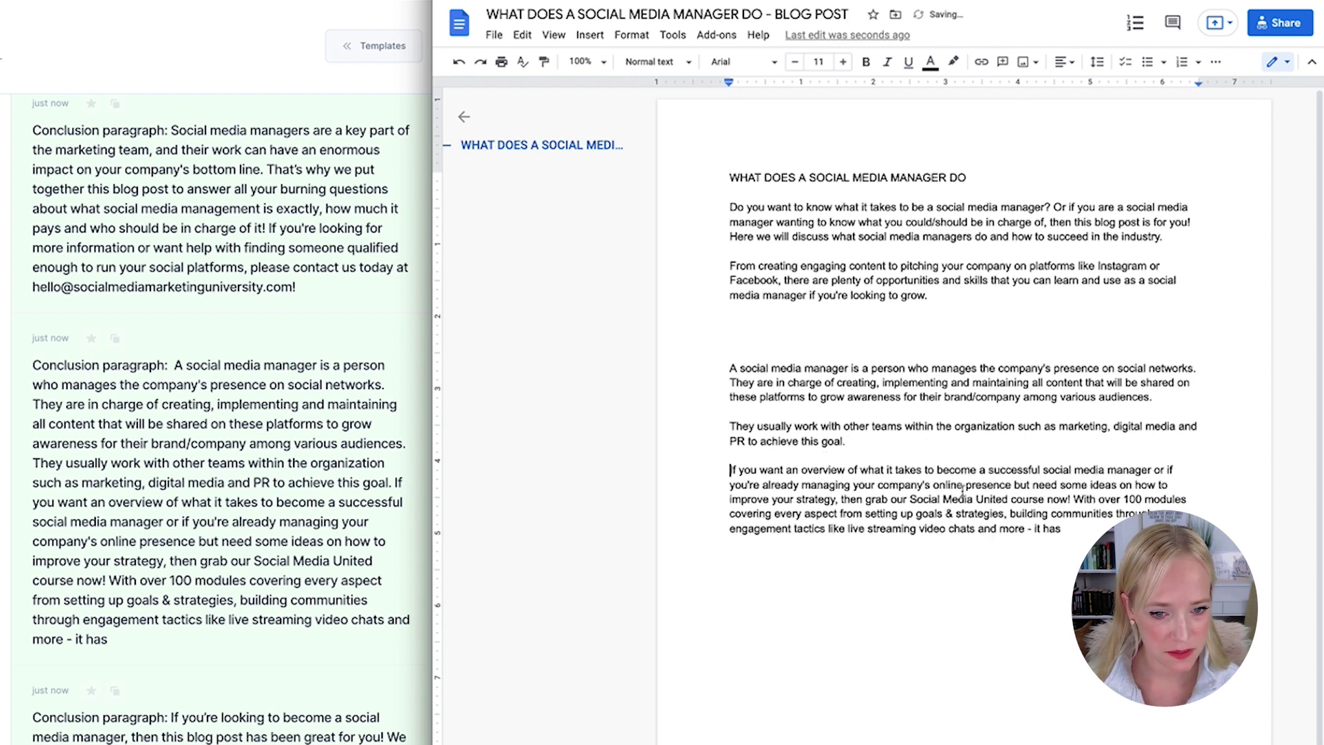
pyautogui.click(1043, 500)
pyautogui.write('for FREE')
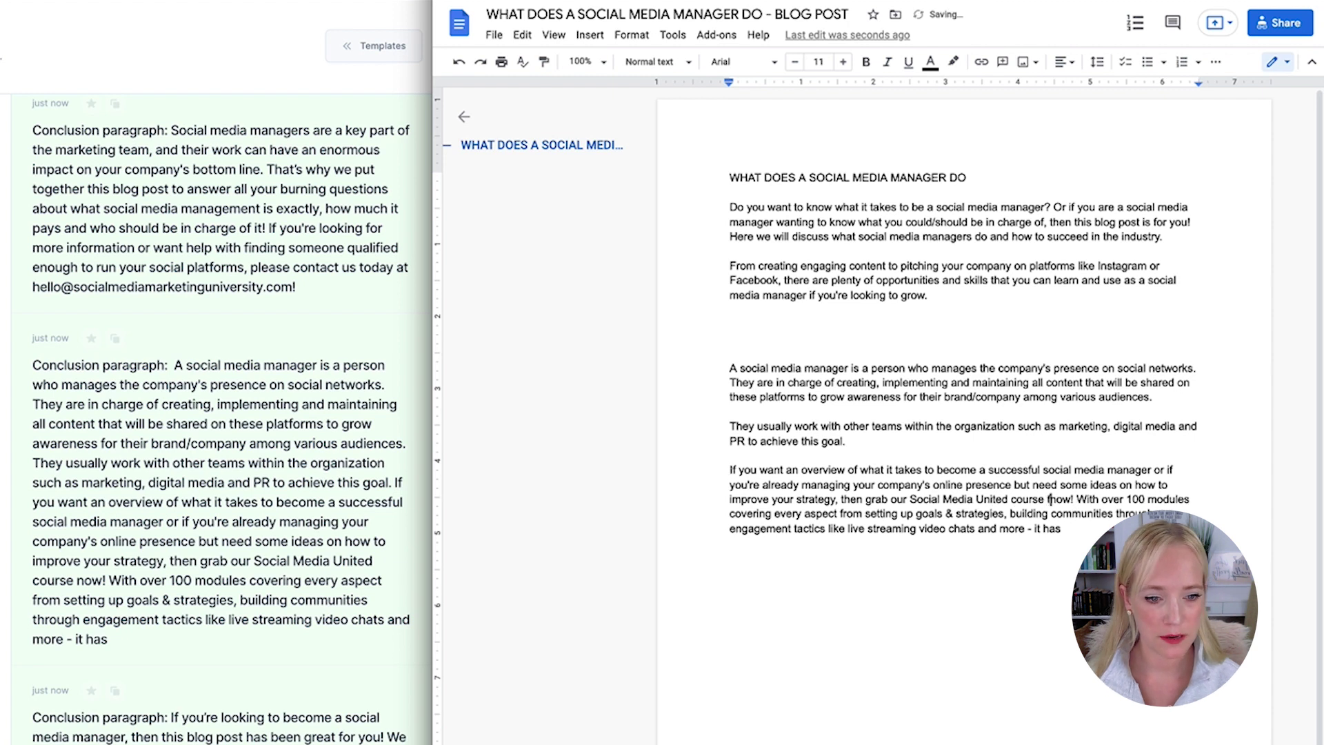
# Step: Add a bracketed "INSERT LINKS" note addressed to the colleague after "for FREE now!" and start a separate paragraph at "With over 100 modules"
pyautogui.press('Right')
pyautogui.press('Right')
pyautogui.press('Right')
pyautogui.press('Right')
pyautogui.press('Right')
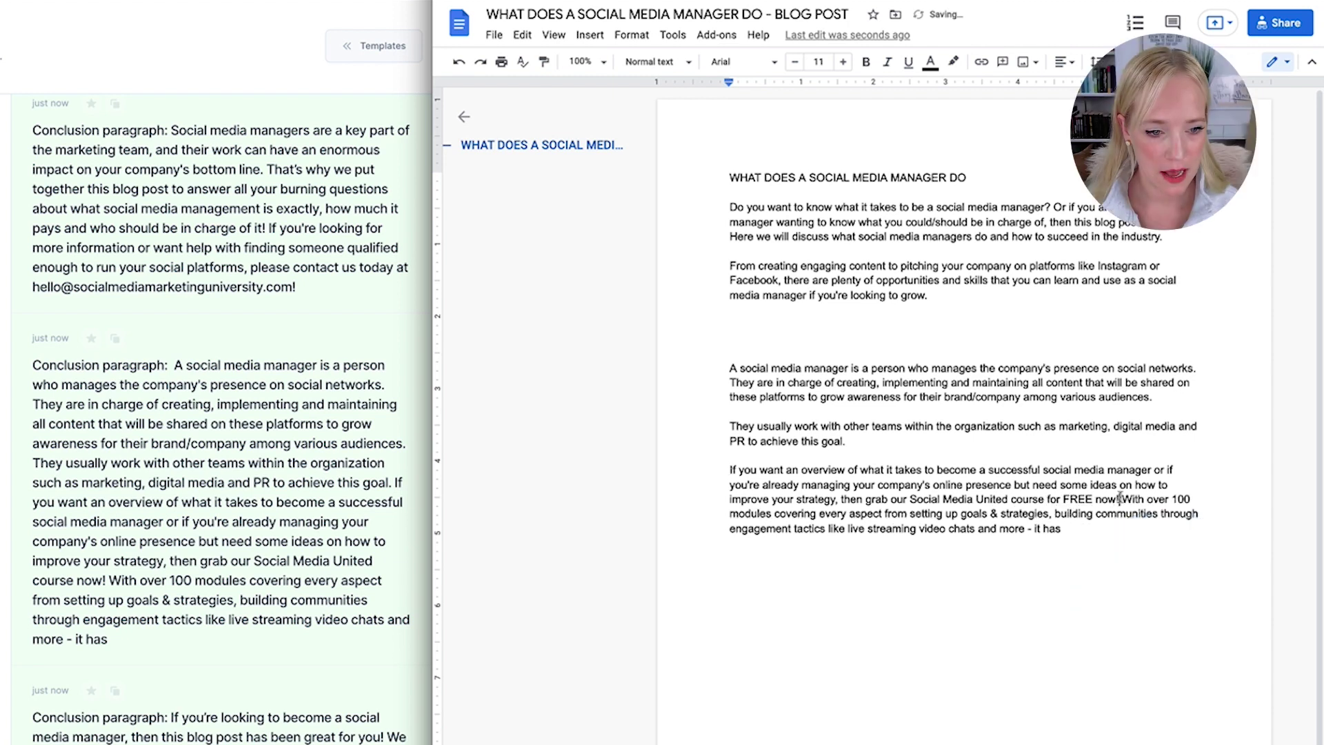
pyautogui.write('[TOM INSERT LINKS]')
pyautogui.press('Return')
pyautogui.press('Return')
# Step: Complete the sentence ending in "it has" with "everything you need to become a successful social media manager!"
pyautogui.click(1167, 558)
pyautogui.write('everything you ne')
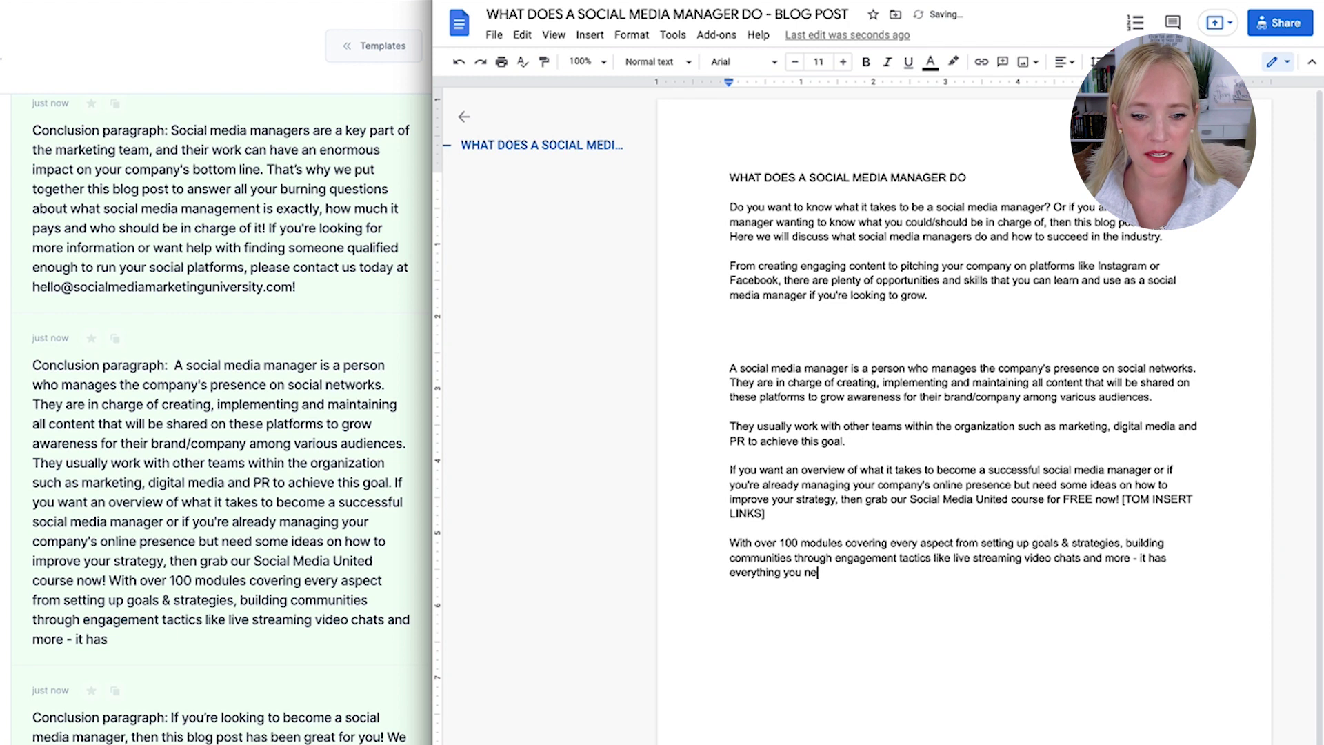
pyautogui.write('ed to become a s')
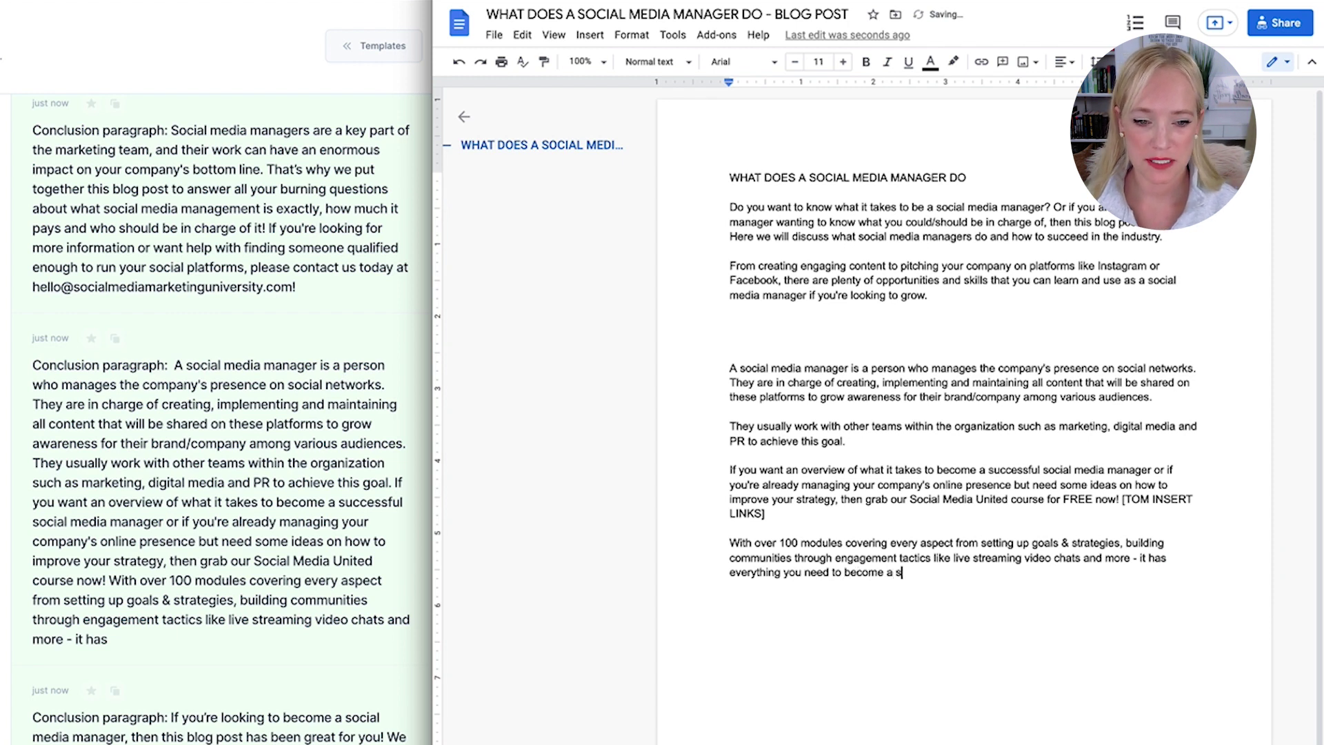
pyautogui.write('uccessful so')
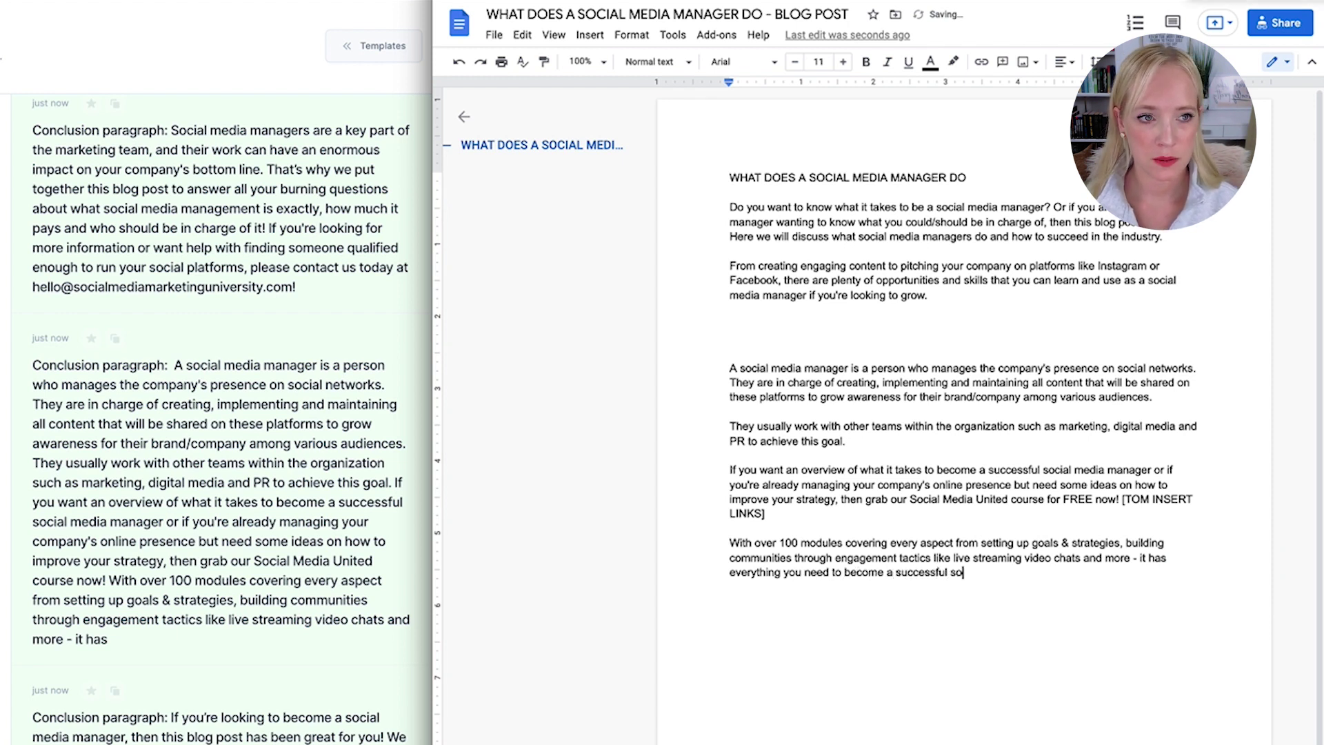
pyautogui.write('cial media manager!')
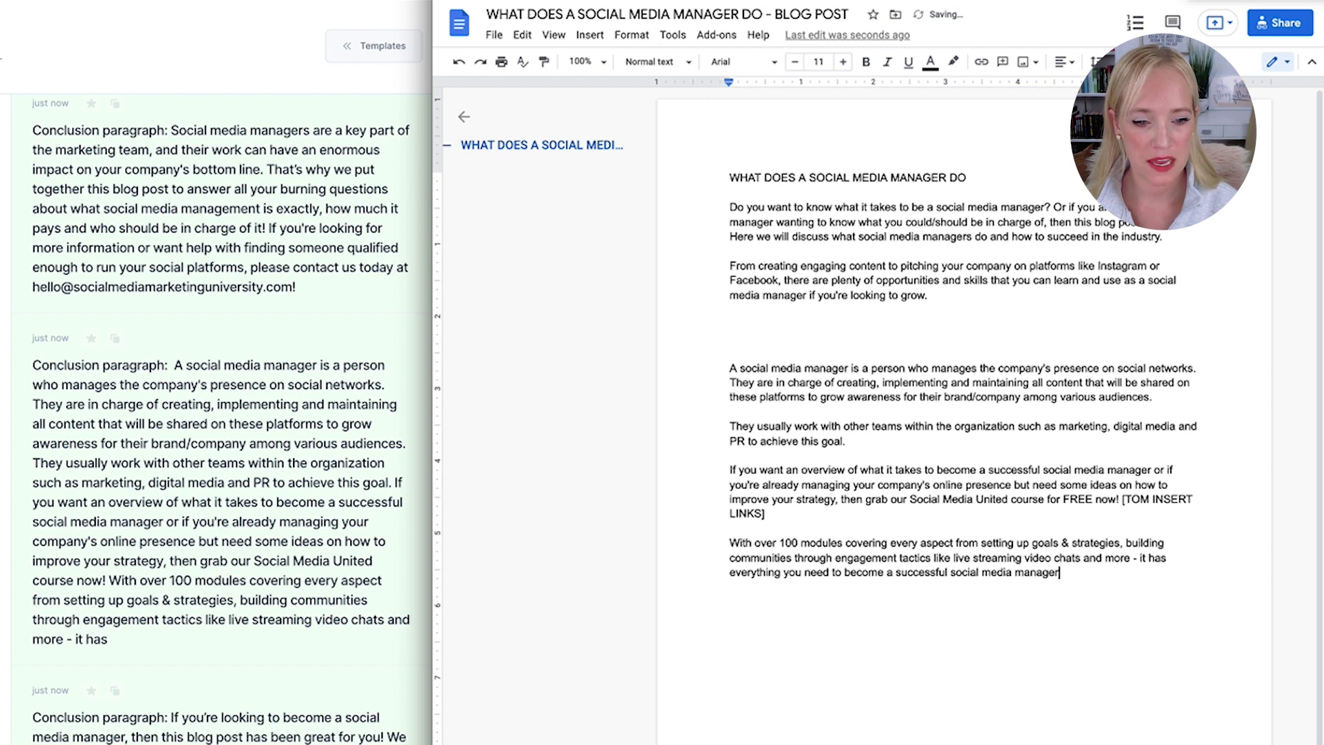
# Step: Paste the bracketed "INSERT LINK HERE" note for the colleague below the conclusion, separated by a blank line
pyautogui.press('Return')
pyautogui.press('Return')
pyautogui.hotkey('ctrl', 'v')
# Step: Check the word count of the blog post document
pyautogui.click(779, 338)
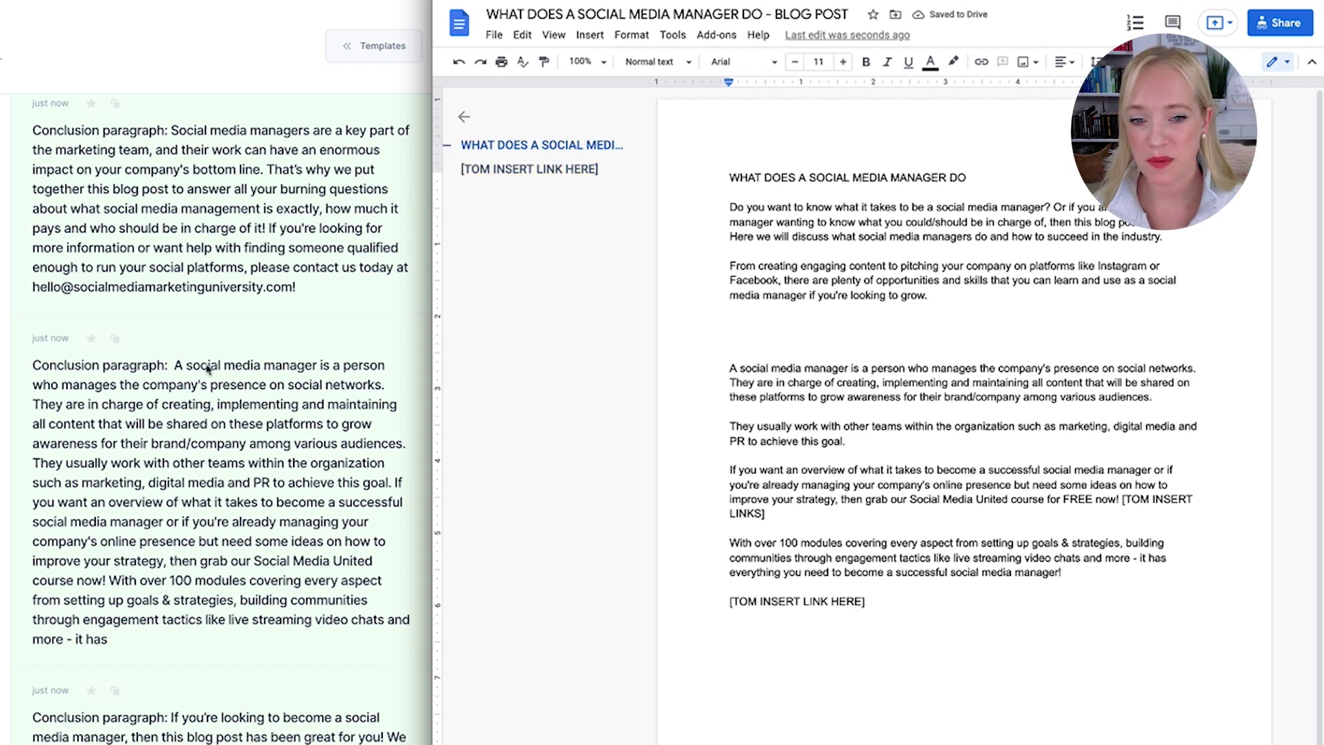
pyautogui.click(672, 34)
pyautogui.click(731, 88)
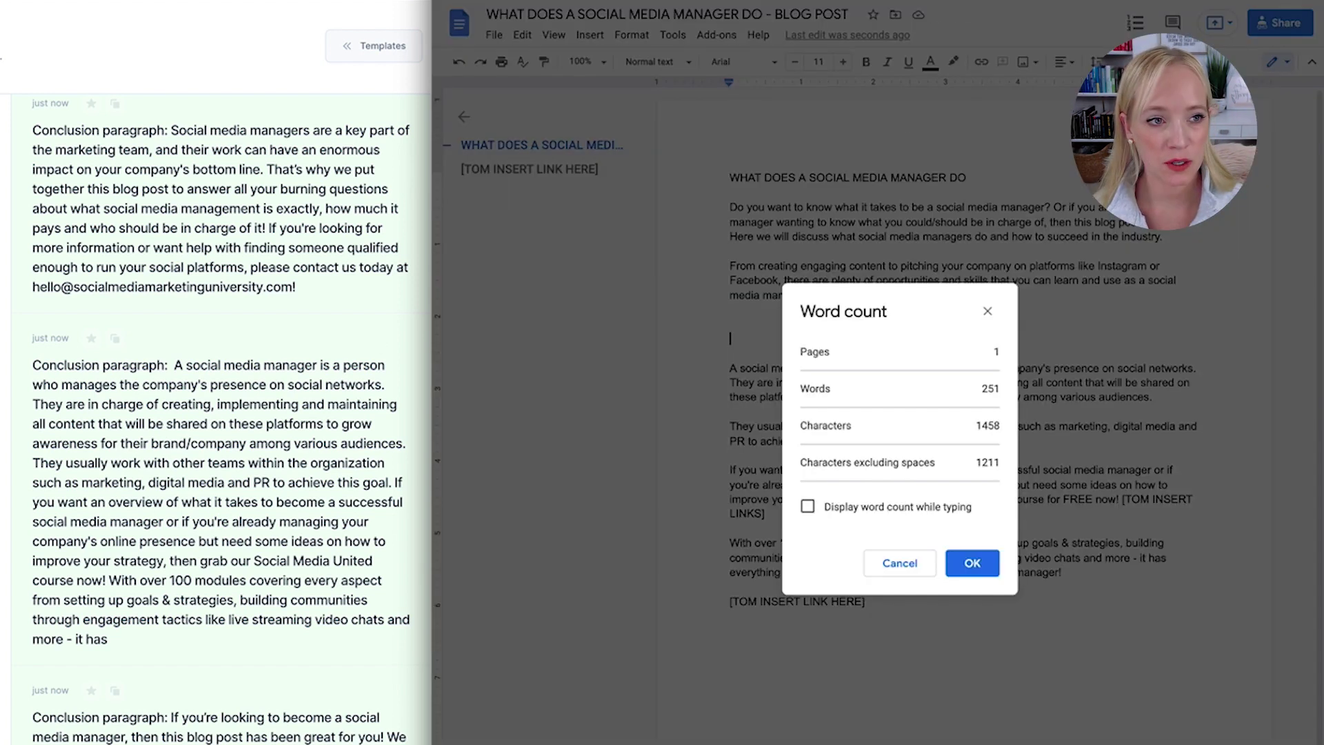
pyautogui.click(966, 563)
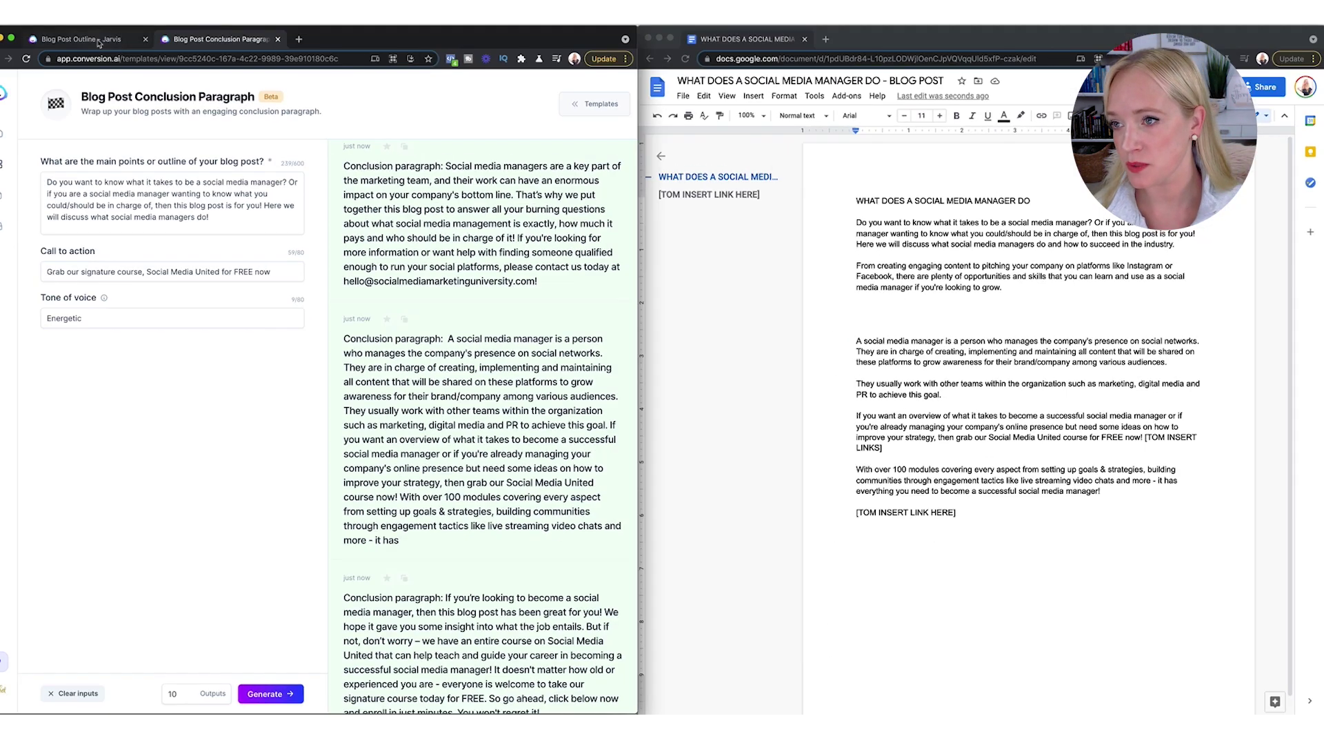
# Step: Copy the generated six-point outline starting "Creates content for social media platforms" and paste it between the introduction and conclusion
pyautogui.click(98, 41)
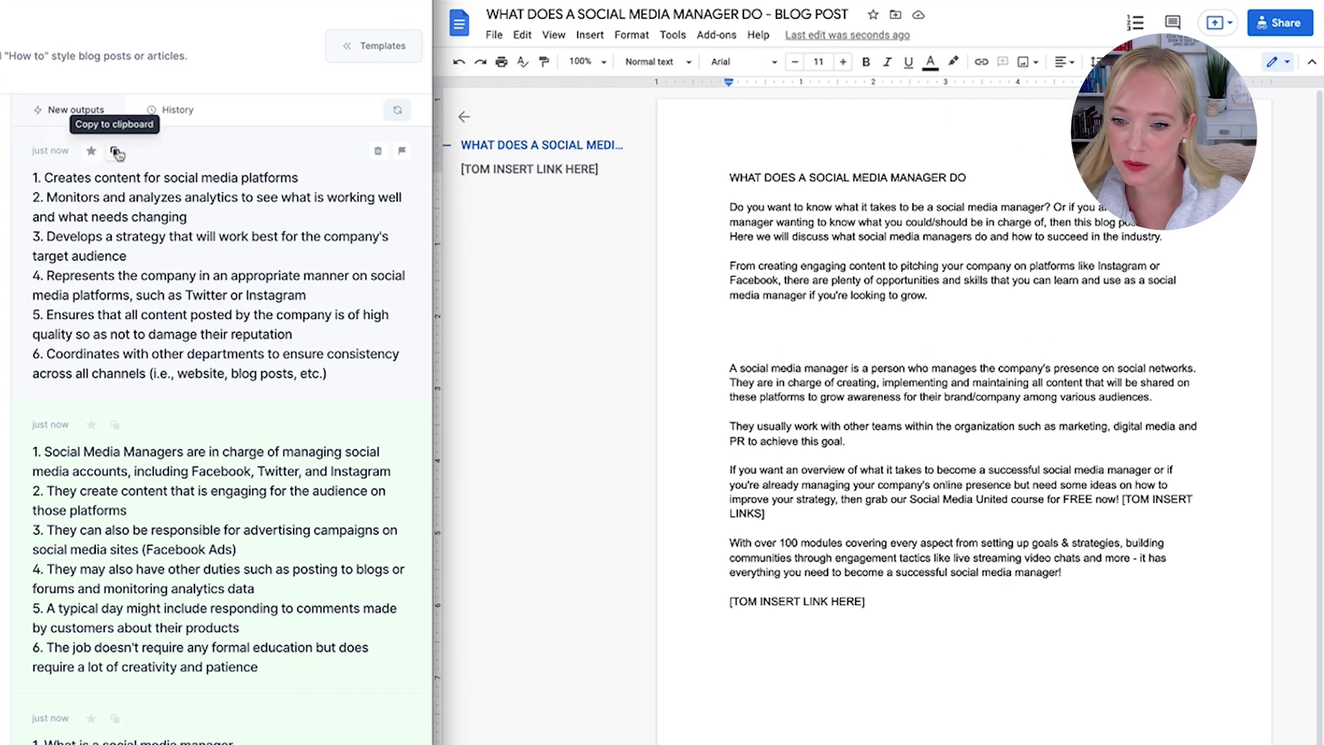
pyautogui.click(116, 152)
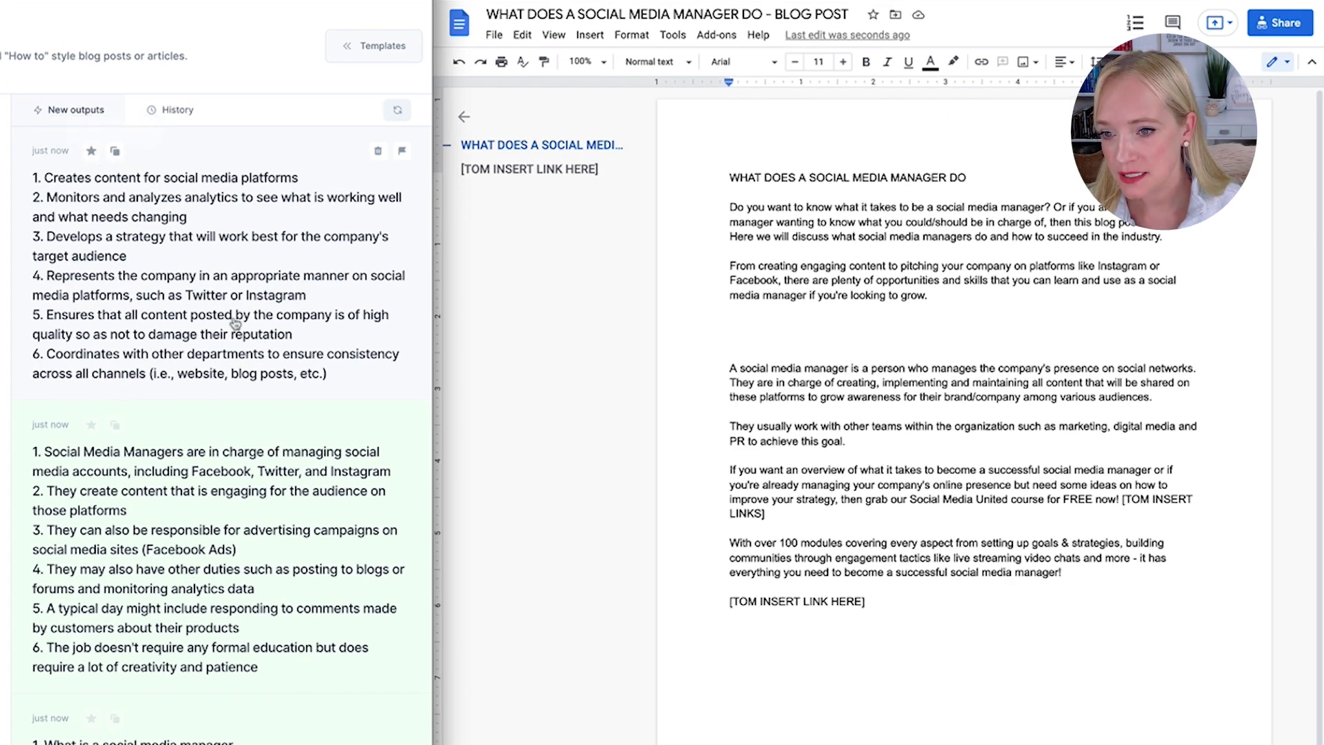
pyautogui.click(114, 152)
pyautogui.hotkey('ctrl', 'v')
# Step: Add blank lines below outline points 1, 2 and 3 in the document
pyautogui.click(951, 325)
pyautogui.press('Return')
pyautogui.press('Return')
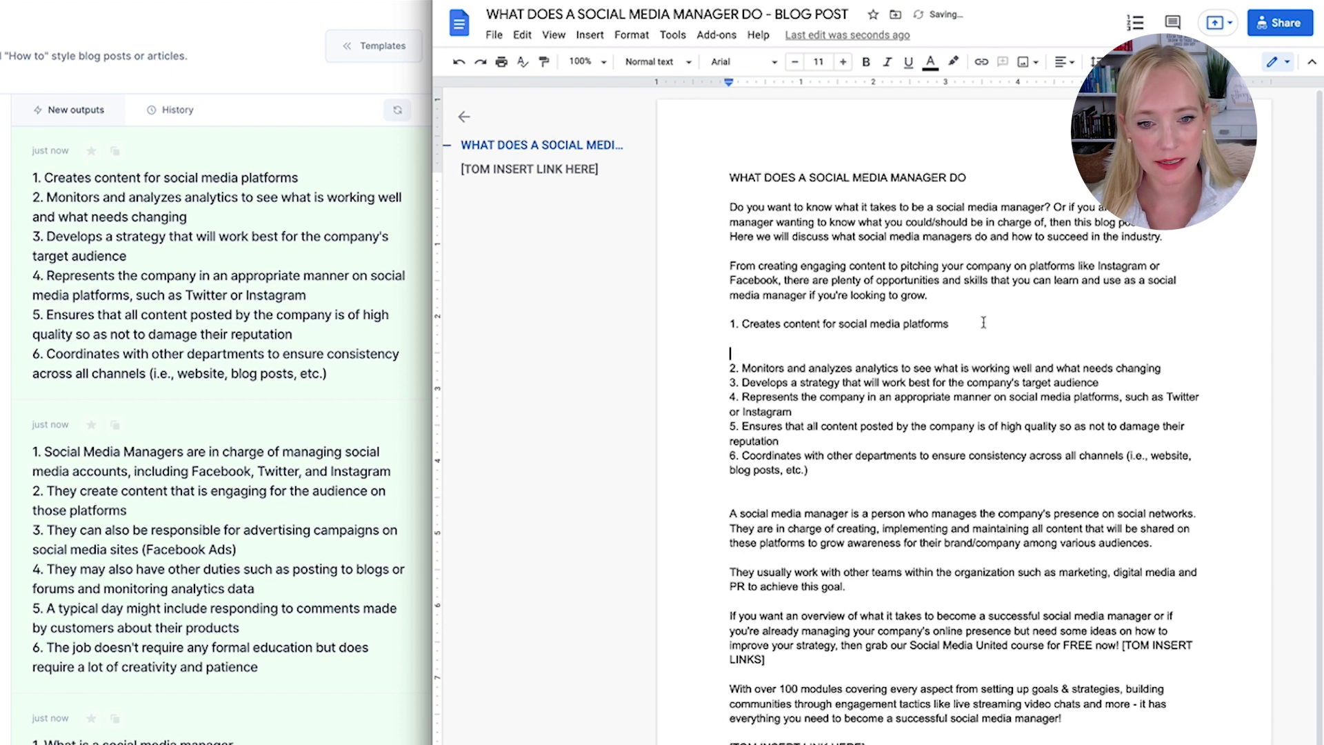
pyautogui.press('Return')
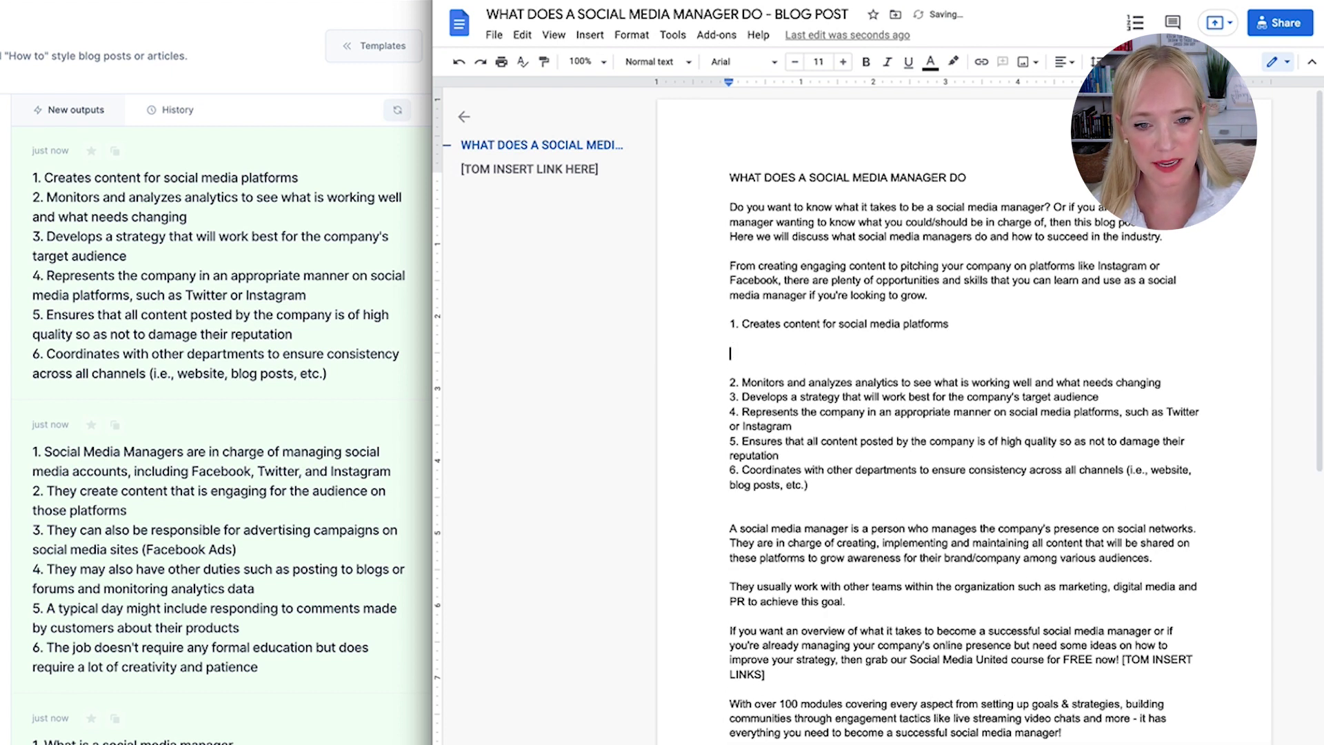
pyautogui.click(1169, 383)
pyautogui.press('Return')
pyautogui.press('Return')
pyautogui.press('Return')
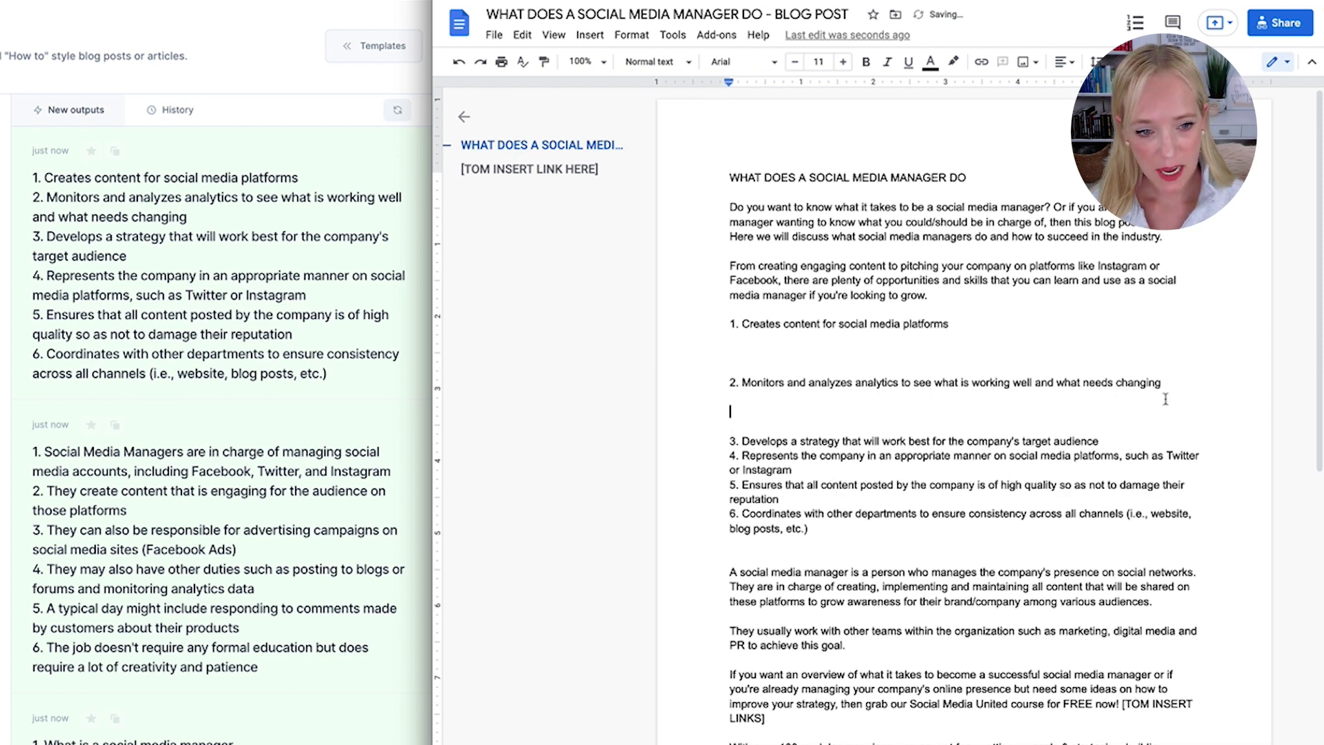
pyautogui.click(1113, 443)
pyautogui.press('Return')
pyautogui.press('Return')
pyautogui.press('Return')
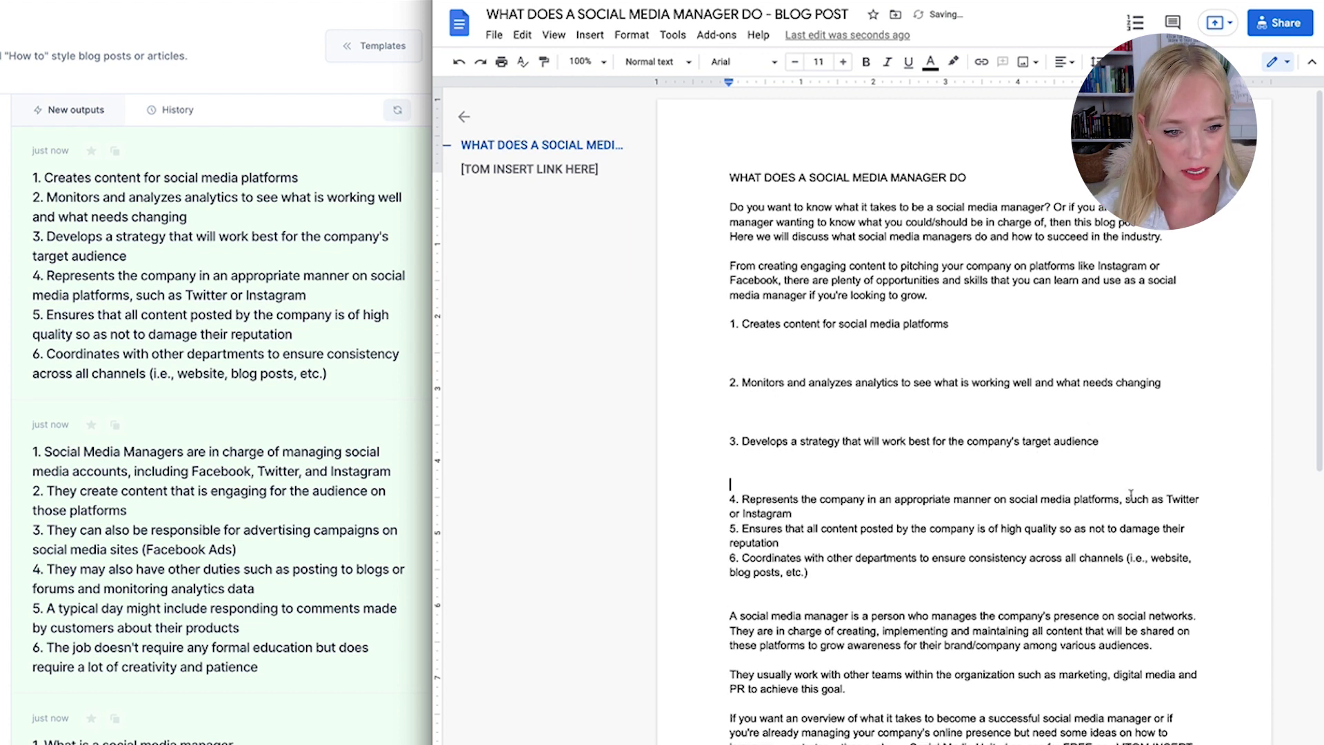
# Step: Add blank lines below outline points 4, 5 and 6 in the document
pyautogui.click(944, 513)
pyautogui.press('Return')
pyautogui.press('Return')
pyautogui.press('Return')
pyautogui.scroll(-2, 949, 503)
pyautogui.click(960, 457)
pyautogui.press('Return')
pyautogui.press('Return')
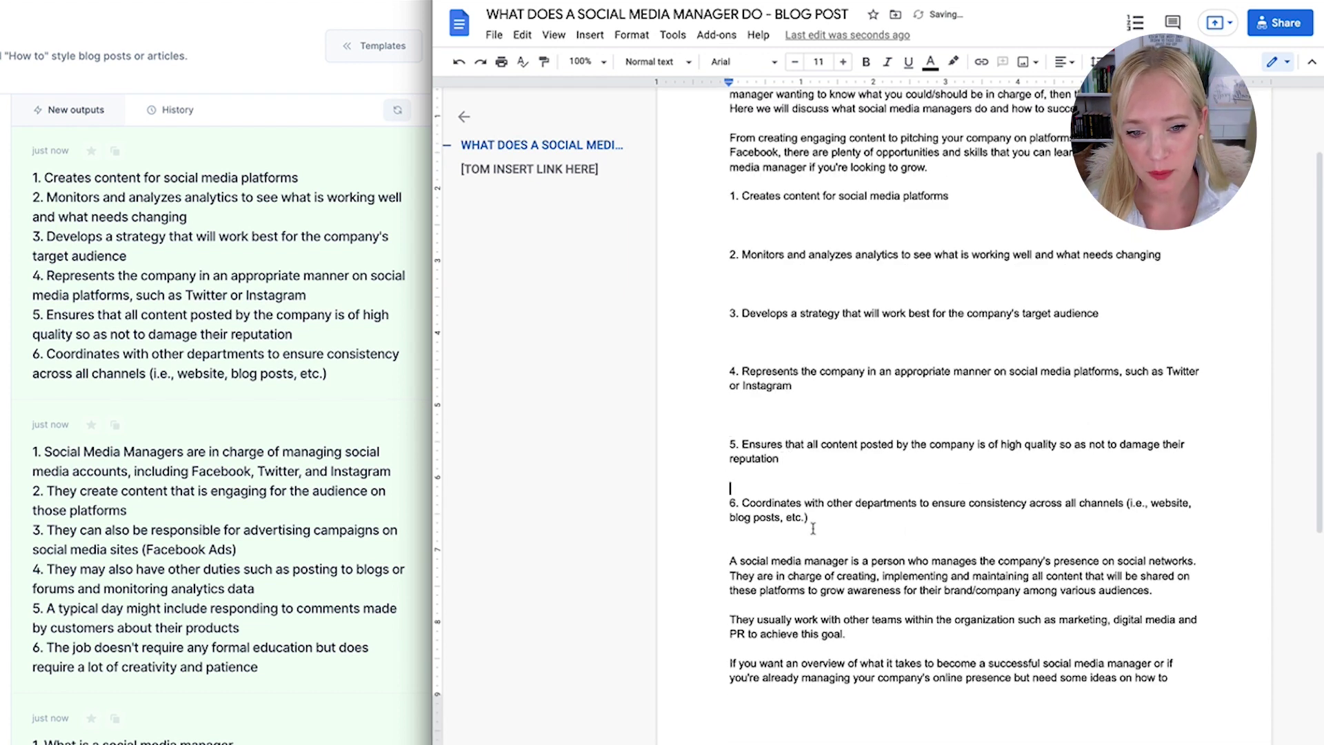
pyautogui.press('Return')
pyautogui.press('Return')
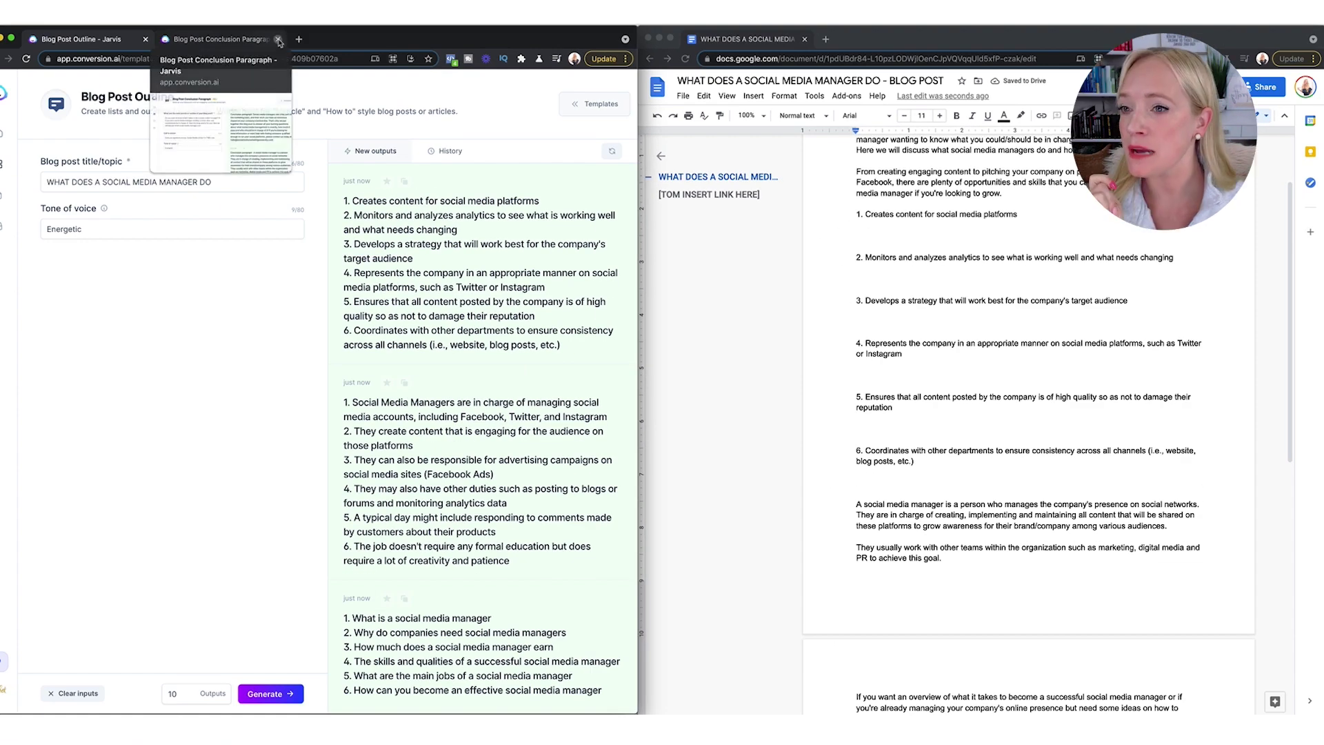
# Step: Open the Content improver template and generate 10 outputs from point 1's text, "Creates content for social media platforms"
pyautogui.click(44, 167)
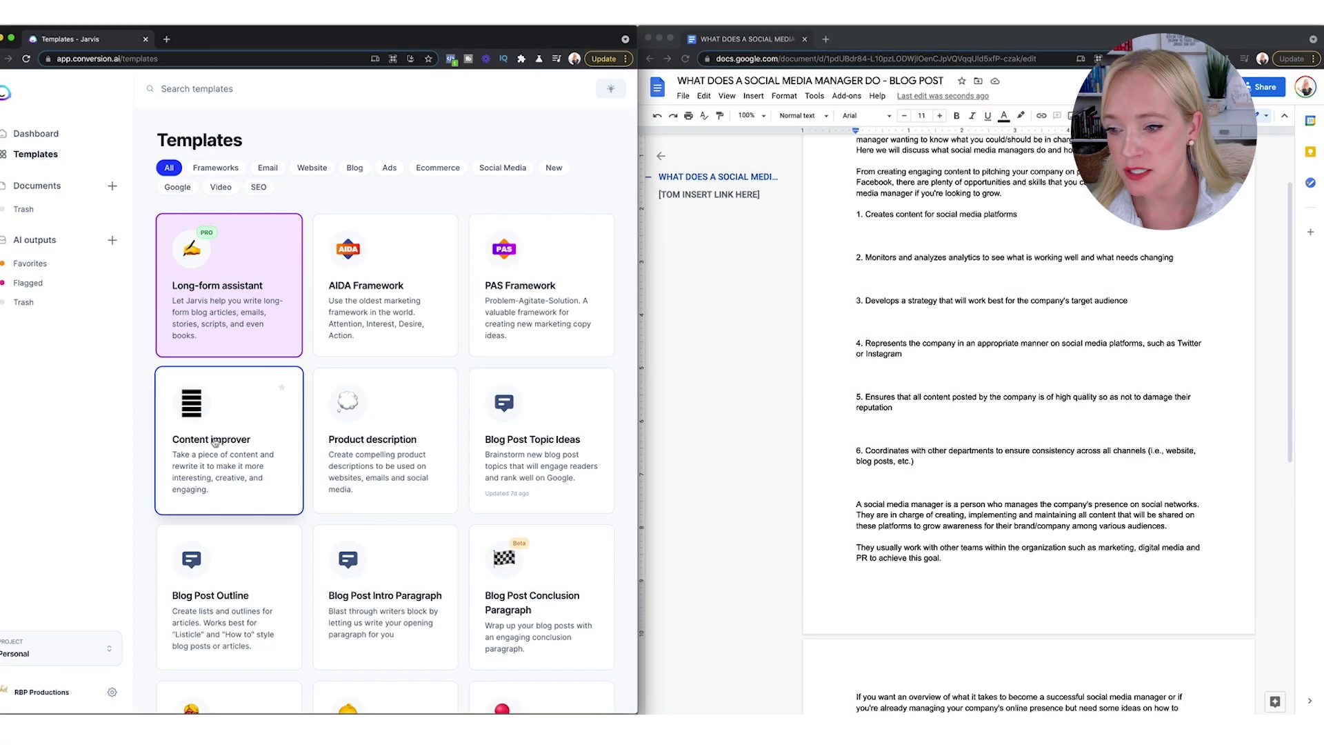
pyautogui.click(215, 443)
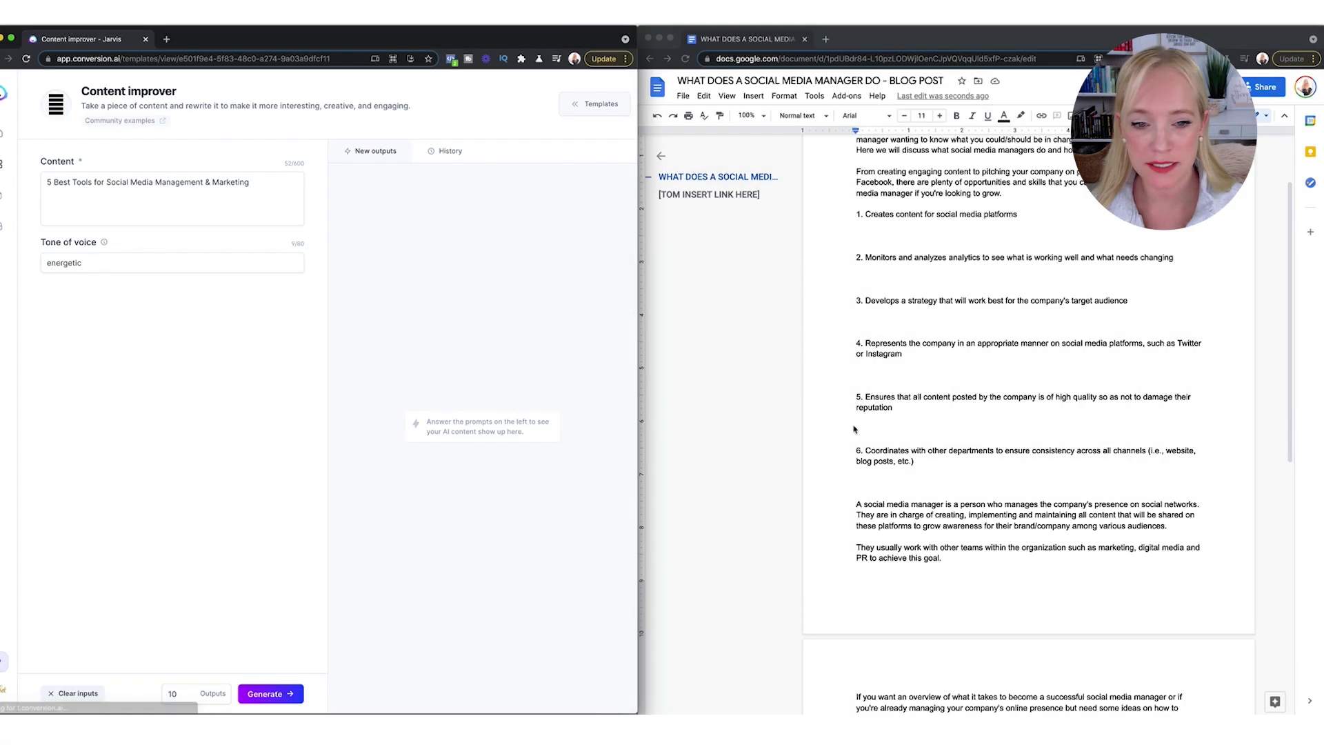
pyautogui.click(1020, 215)
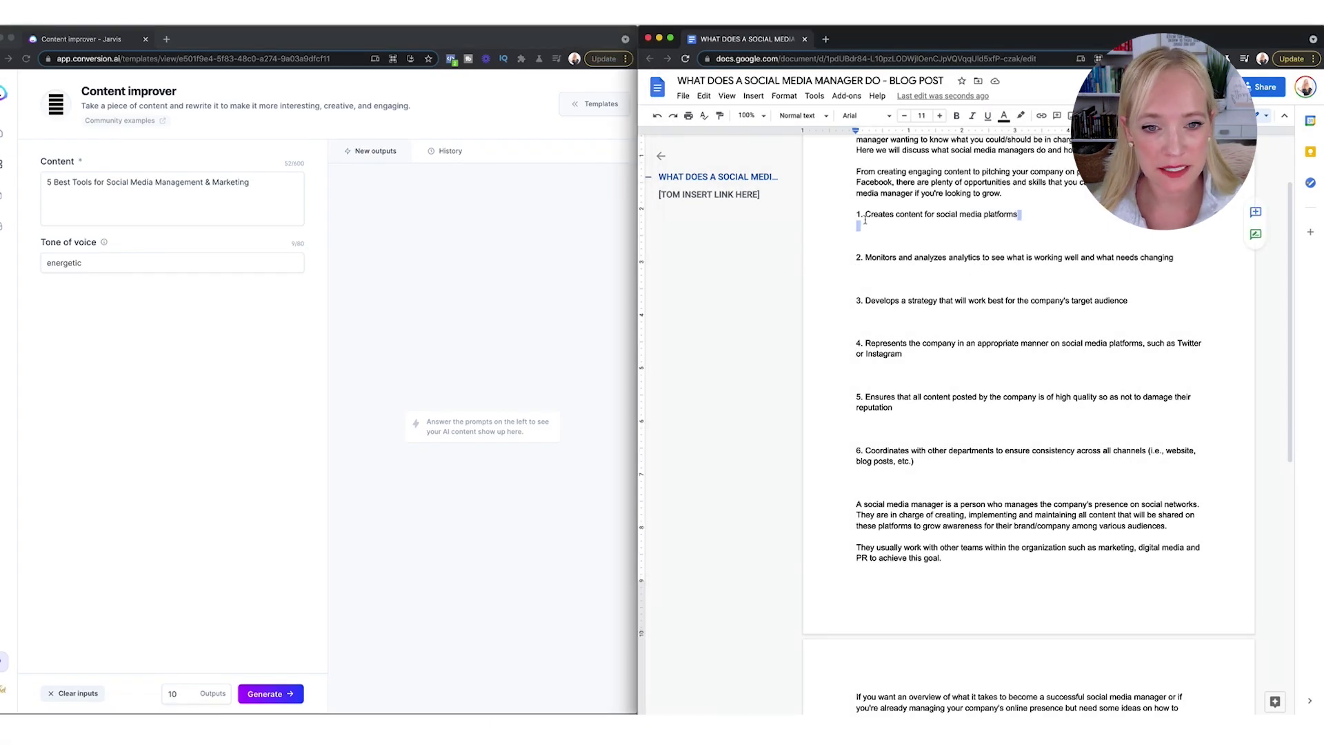
pyautogui.moveTo(865, 219); pyautogui.dragTo(867, 216)
pyautogui.click(134, 182)
pyautogui.press('super+a')
pyautogui.press('super+v')
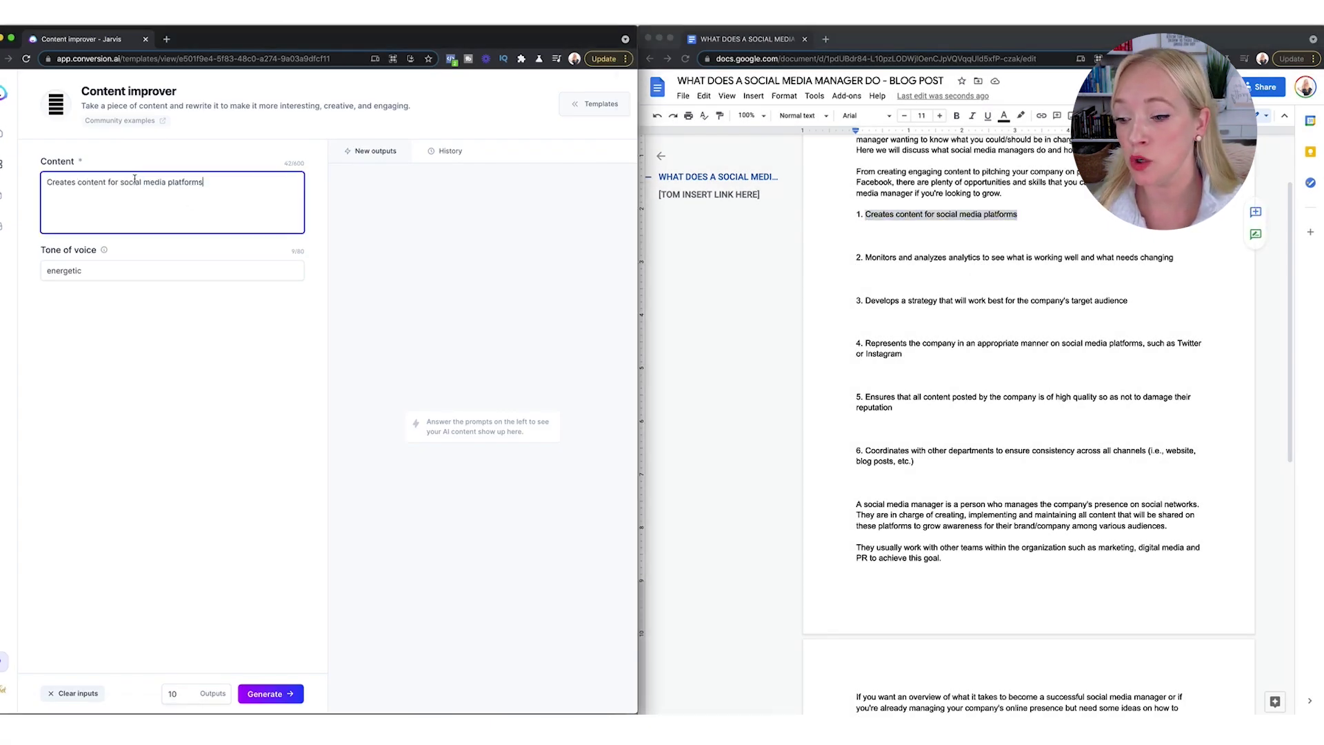
pyautogui.click(279, 695)
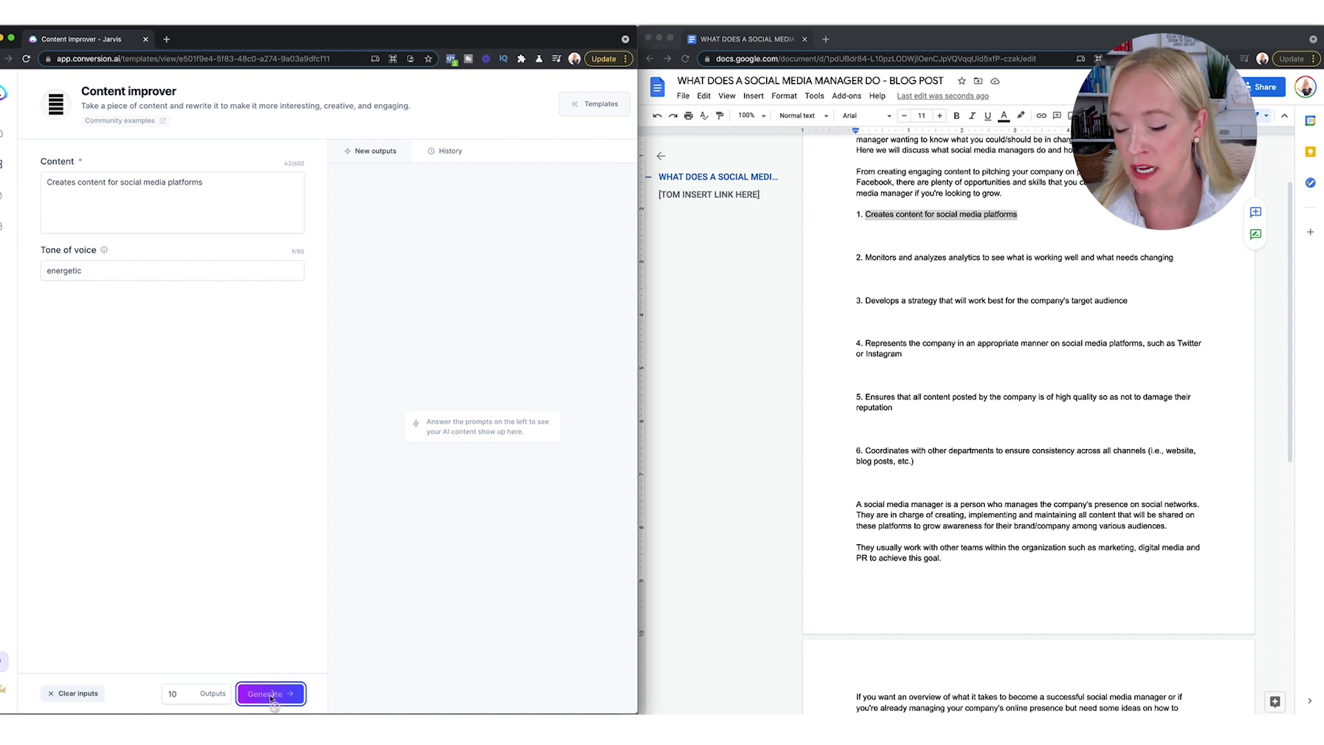
# Step: Add the outline point "7. So much more..." below point 6 in the document
pyautogui.click(952, 243)
pyautogui.click(931, 234)
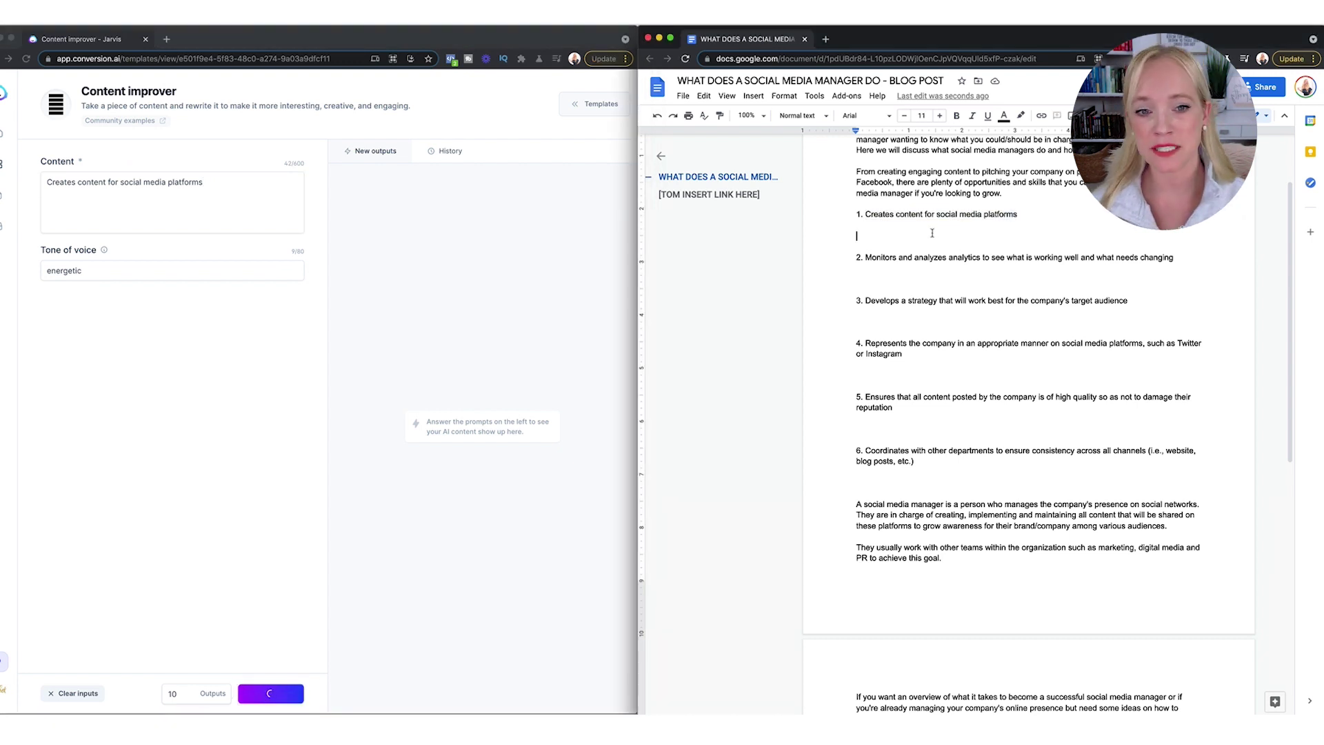
pyautogui.scroll(1, 932, 233)
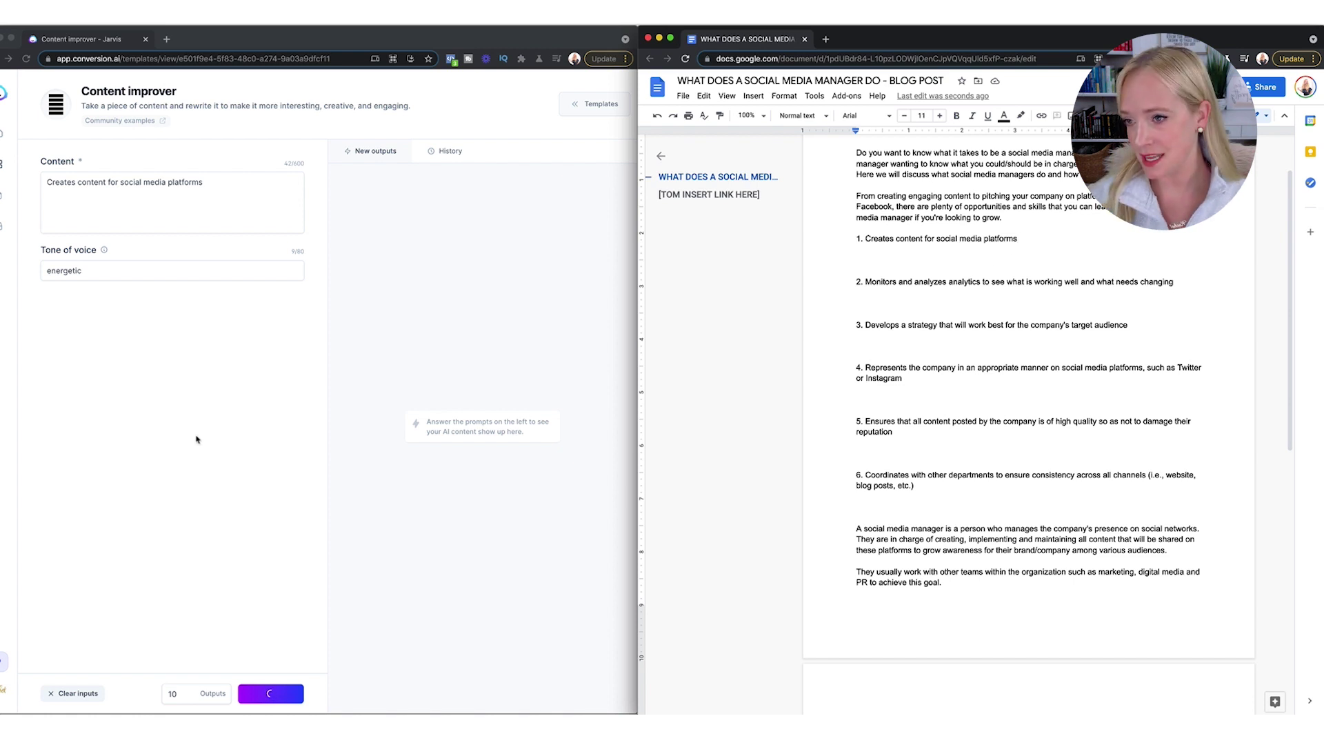
pyautogui.click(859, 507)
pyautogui.write('7.')
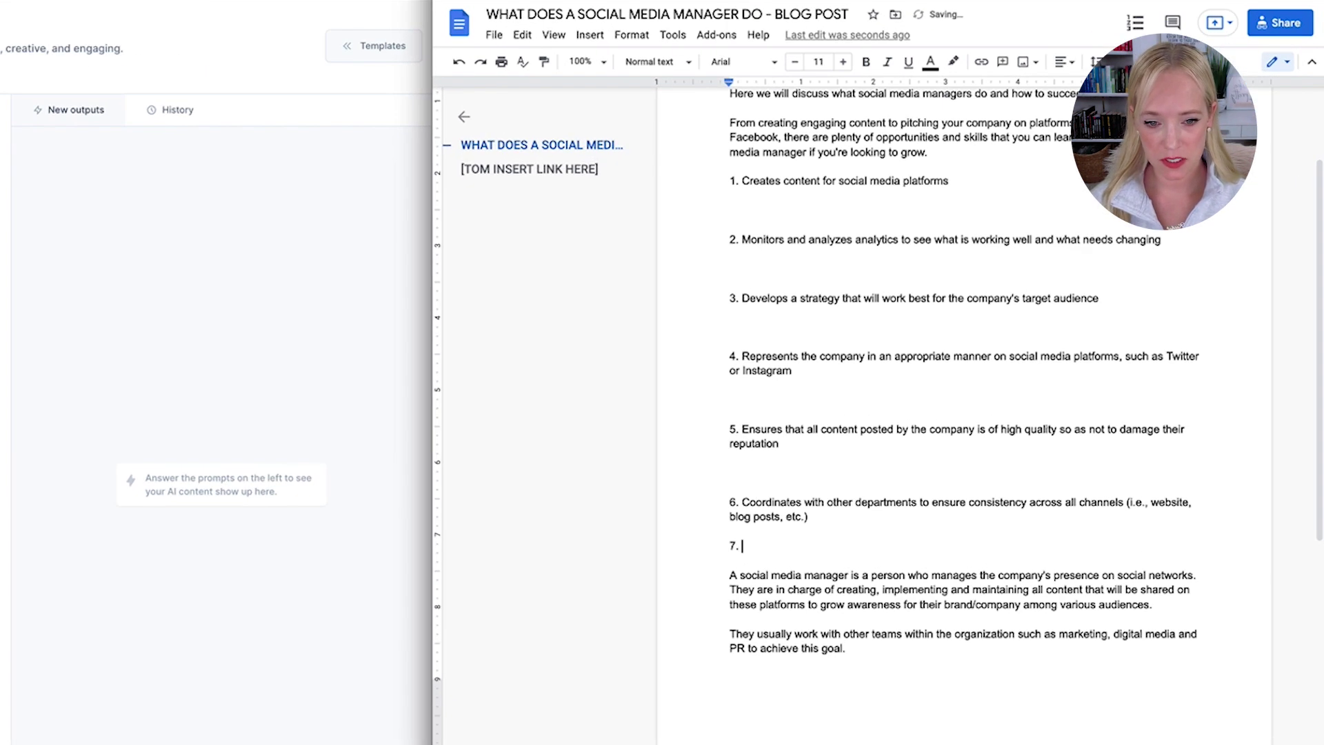
pyautogui.write(' So much')
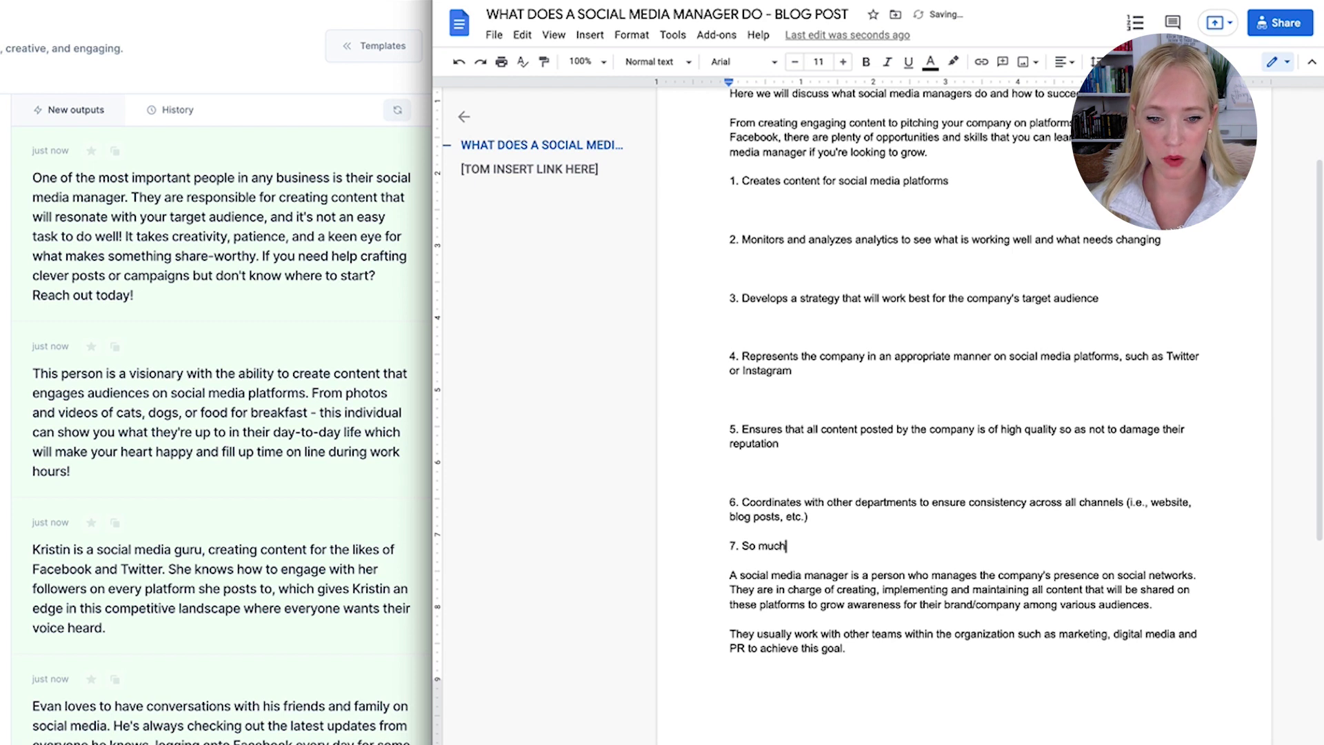
pyautogui.write(' more...')
# Step: Start a paragraph below point 7 with "Social Media Managers can specialize in certain skills, grow their skills and become well rounded,"
pyautogui.press('Return')
pyautogui.press('Return')
pyautogui.write('Social Media')
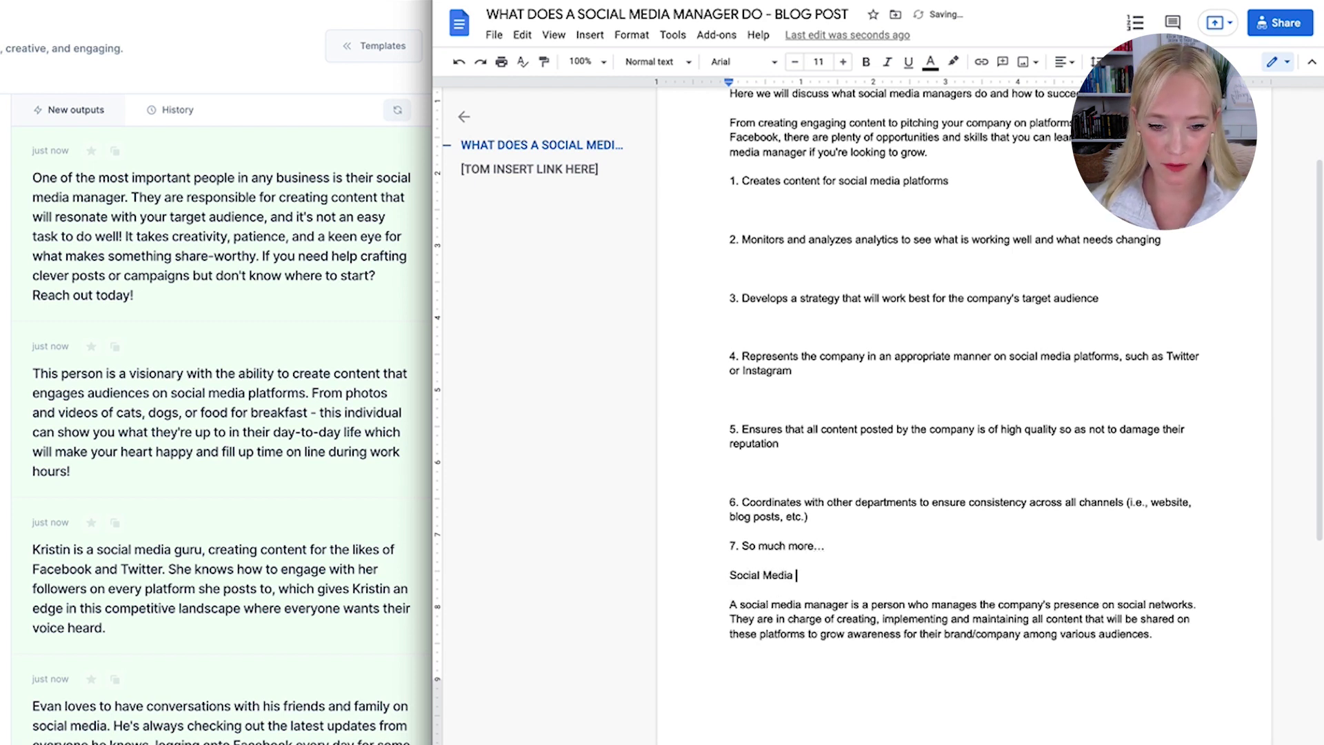
pyautogui.write(' Manage')
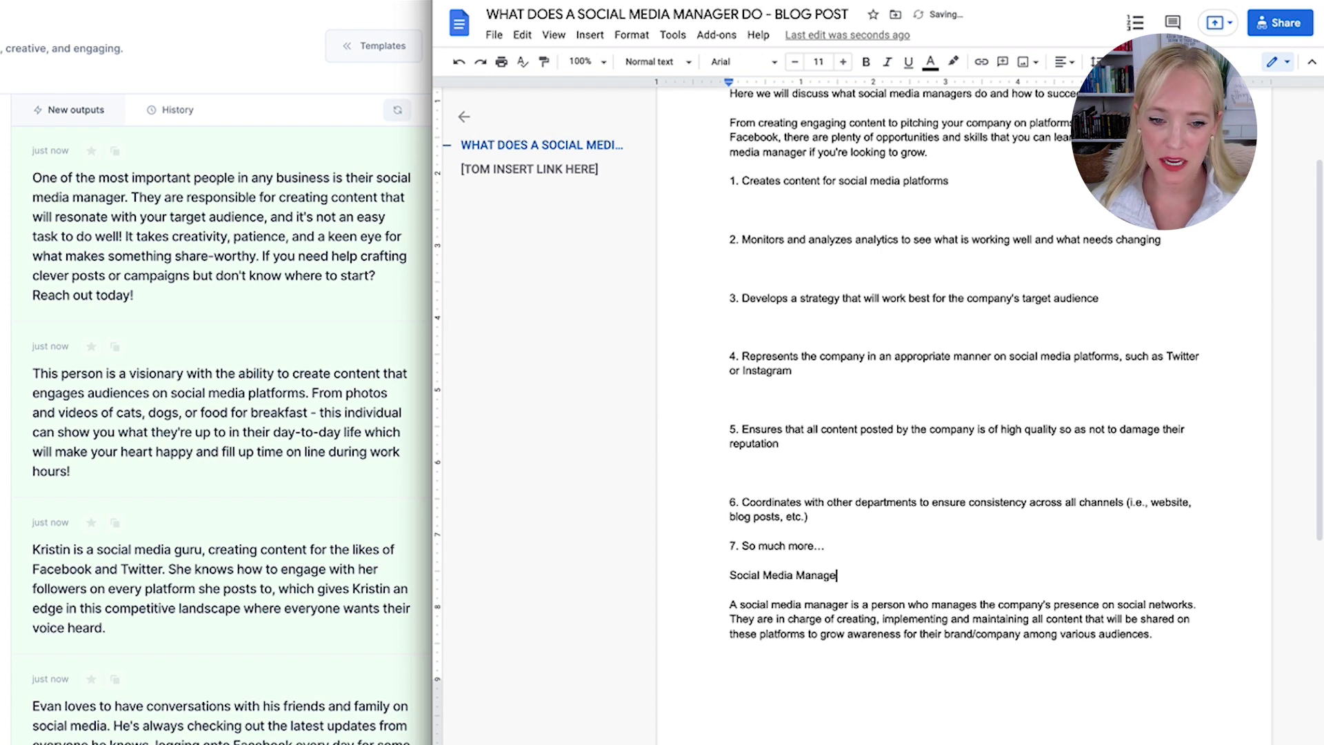
pyautogui.write('rs can specialize in')
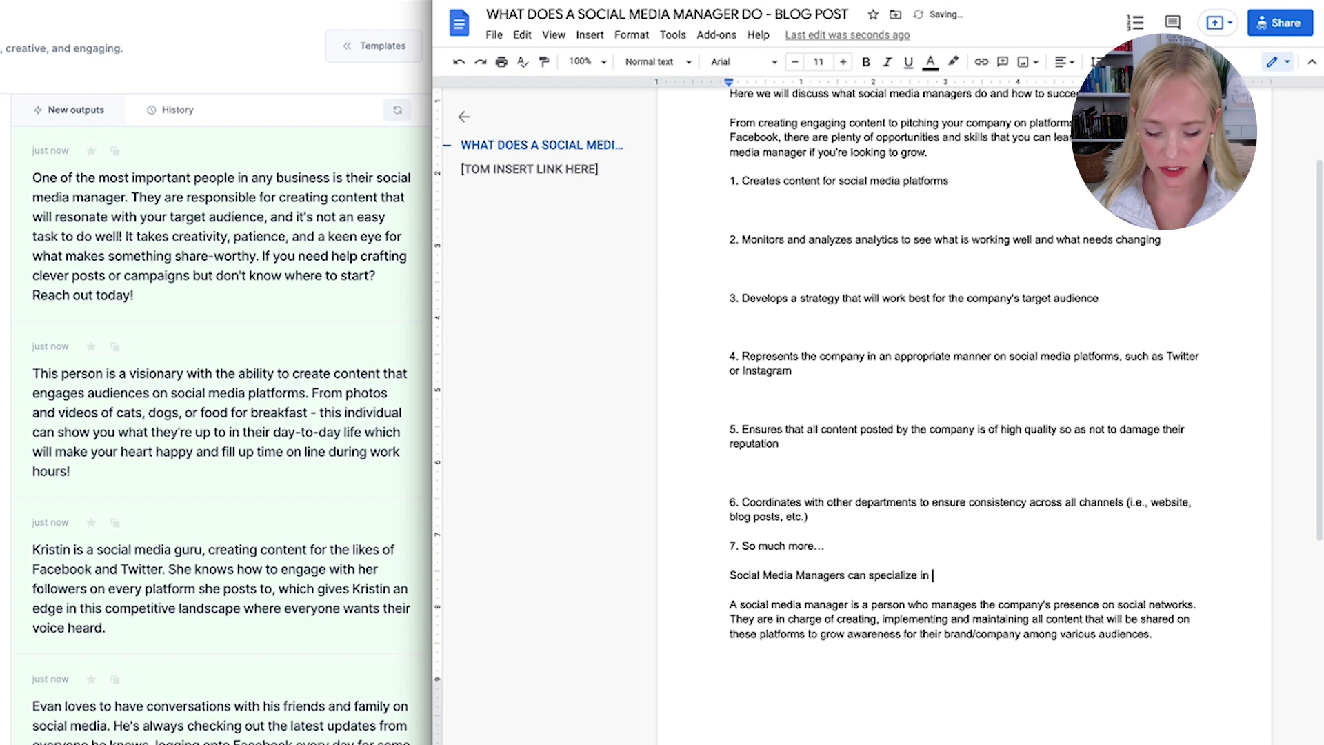
pyautogui.write(' certain skills')
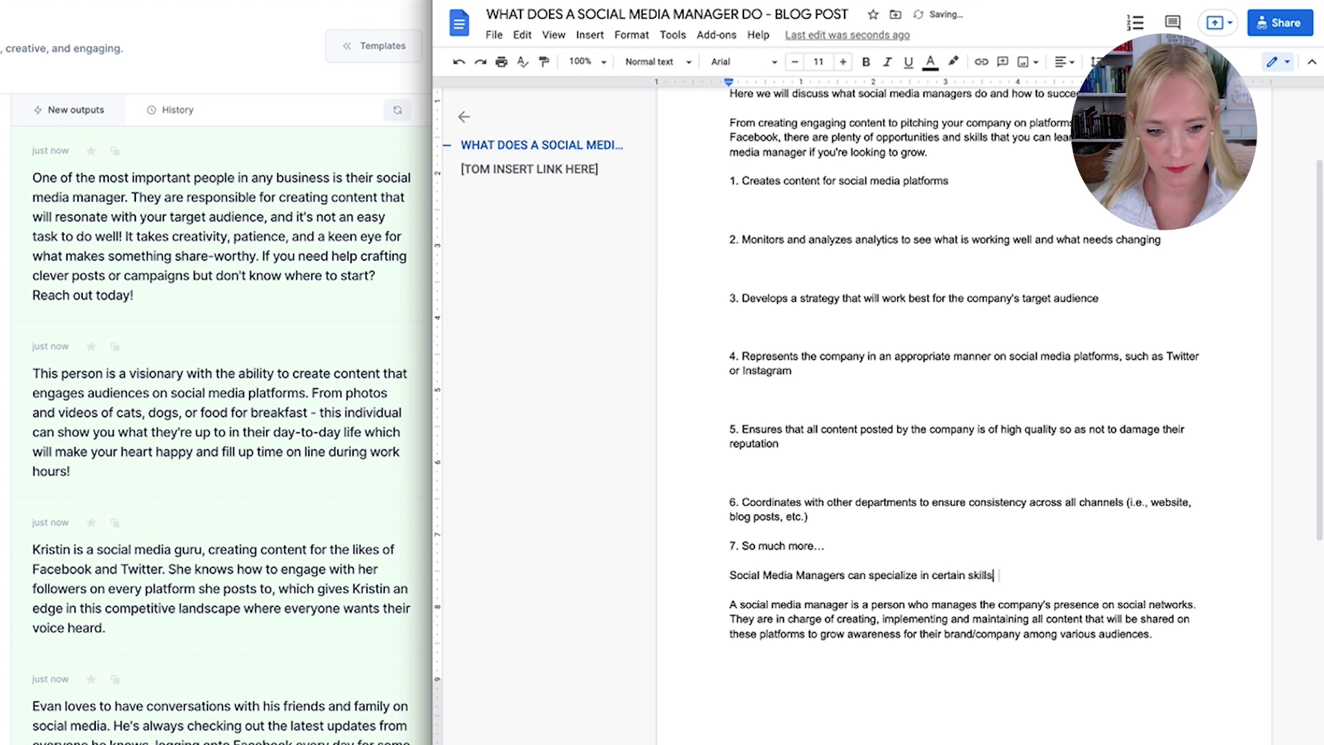
pyautogui.write(', grow their skil')
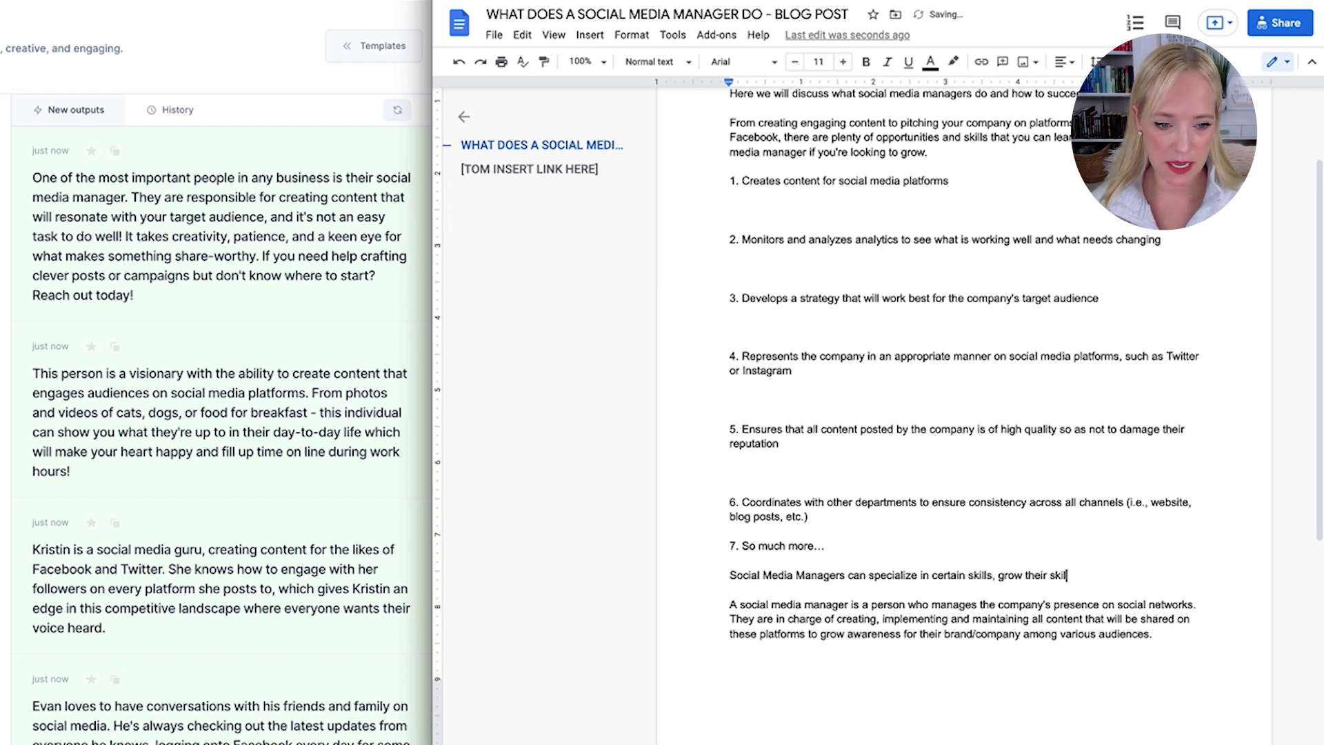
pyautogui.write('ls and become')
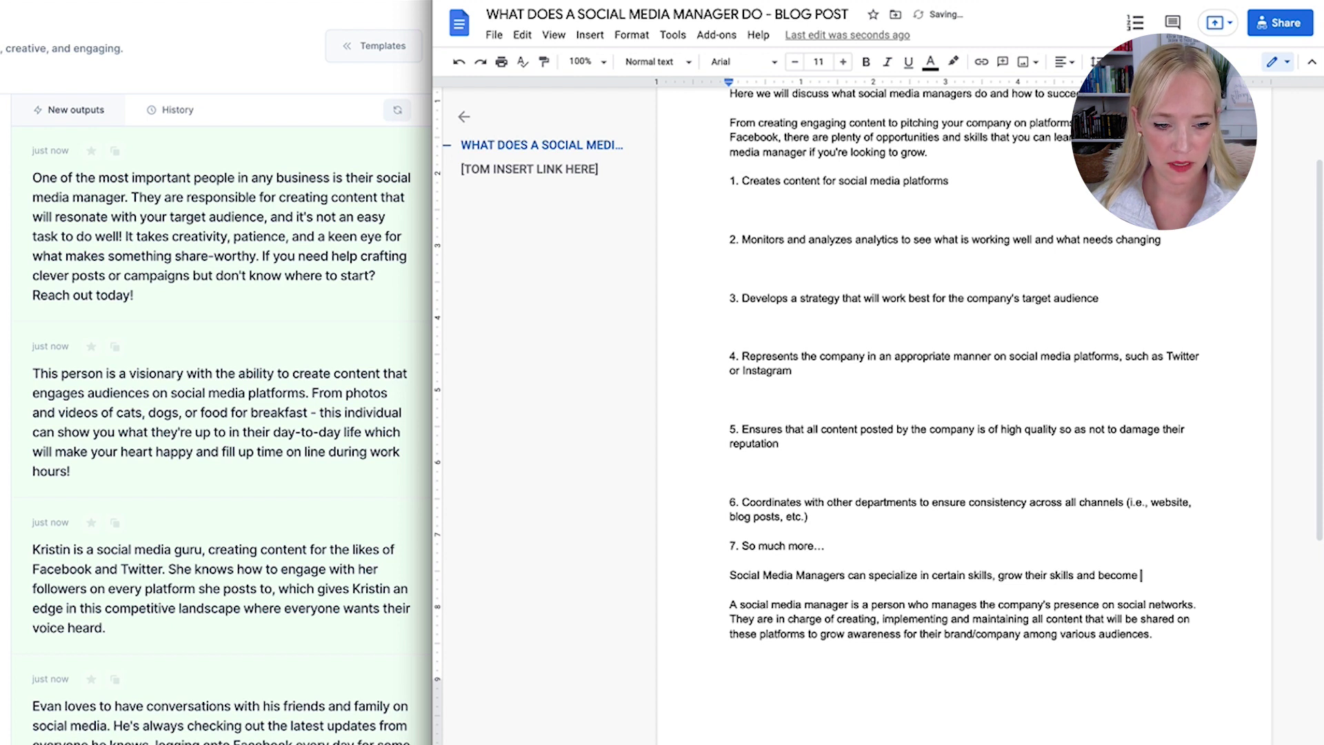
pyautogui.write(' well rounded, ')
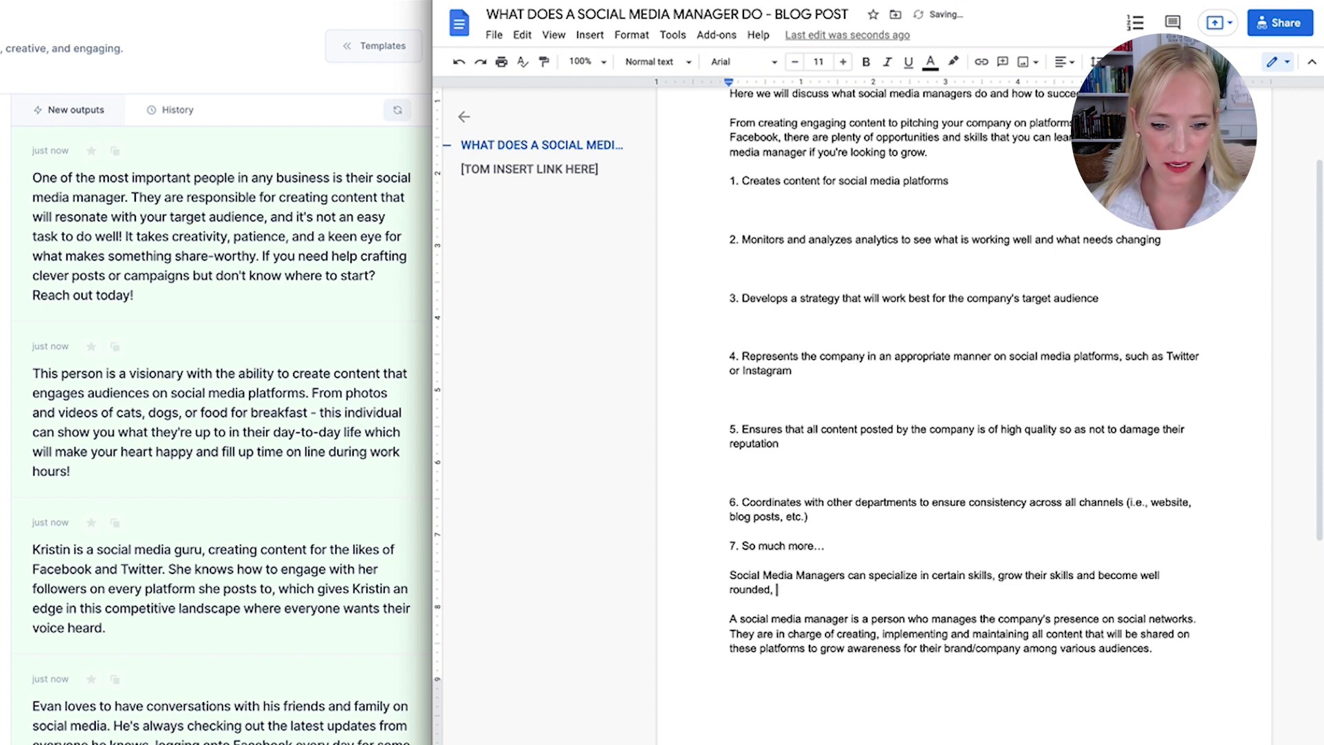
# Step: Complete the sentence below point 7 with "and they may even take on different marketing tasks within a company."
pyautogui.write('and they may ev')
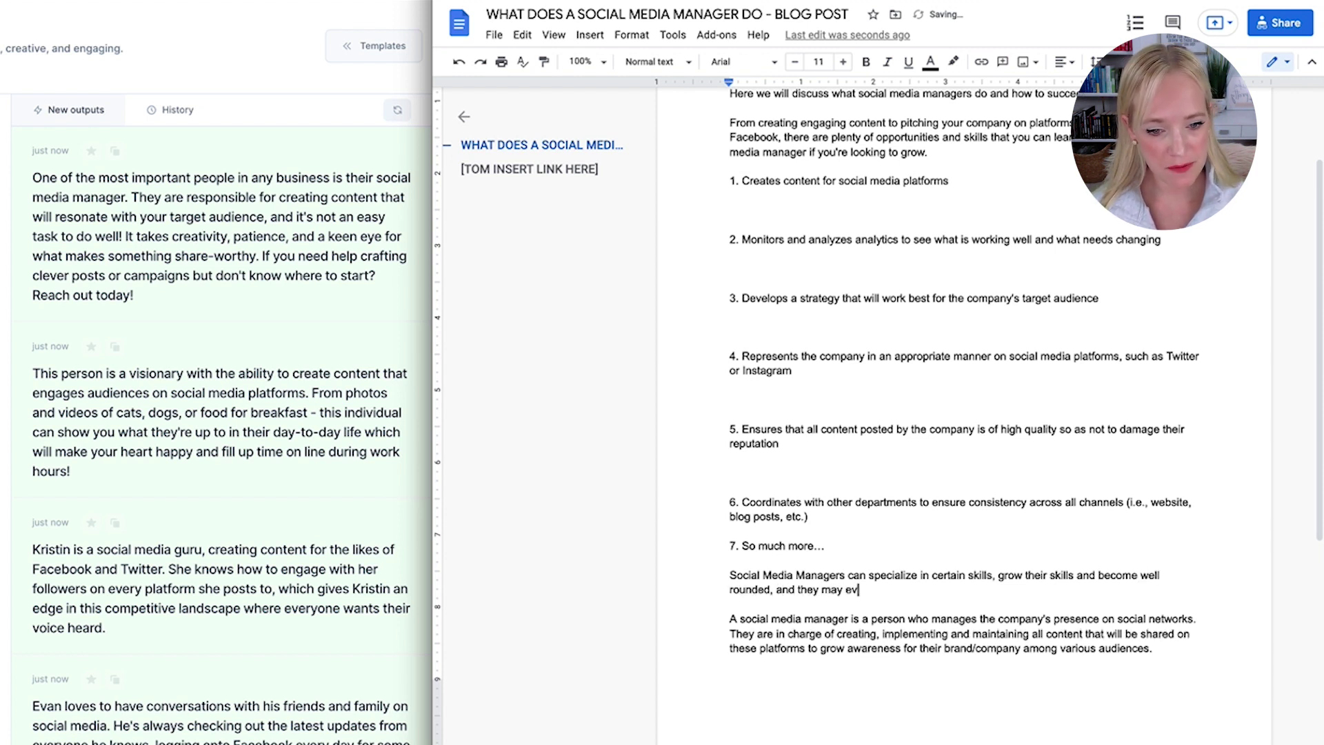
pyautogui.write('en take on dif')
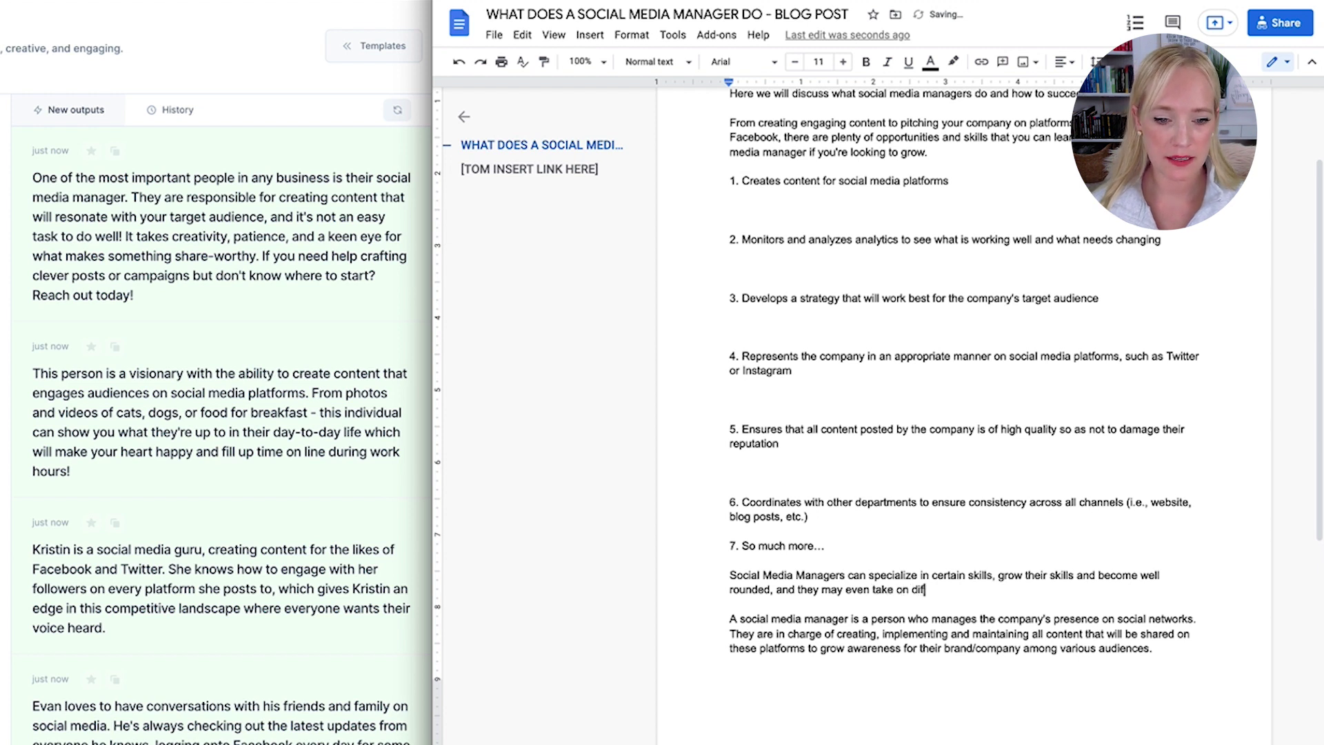
pyautogui.write('ferent marketi')
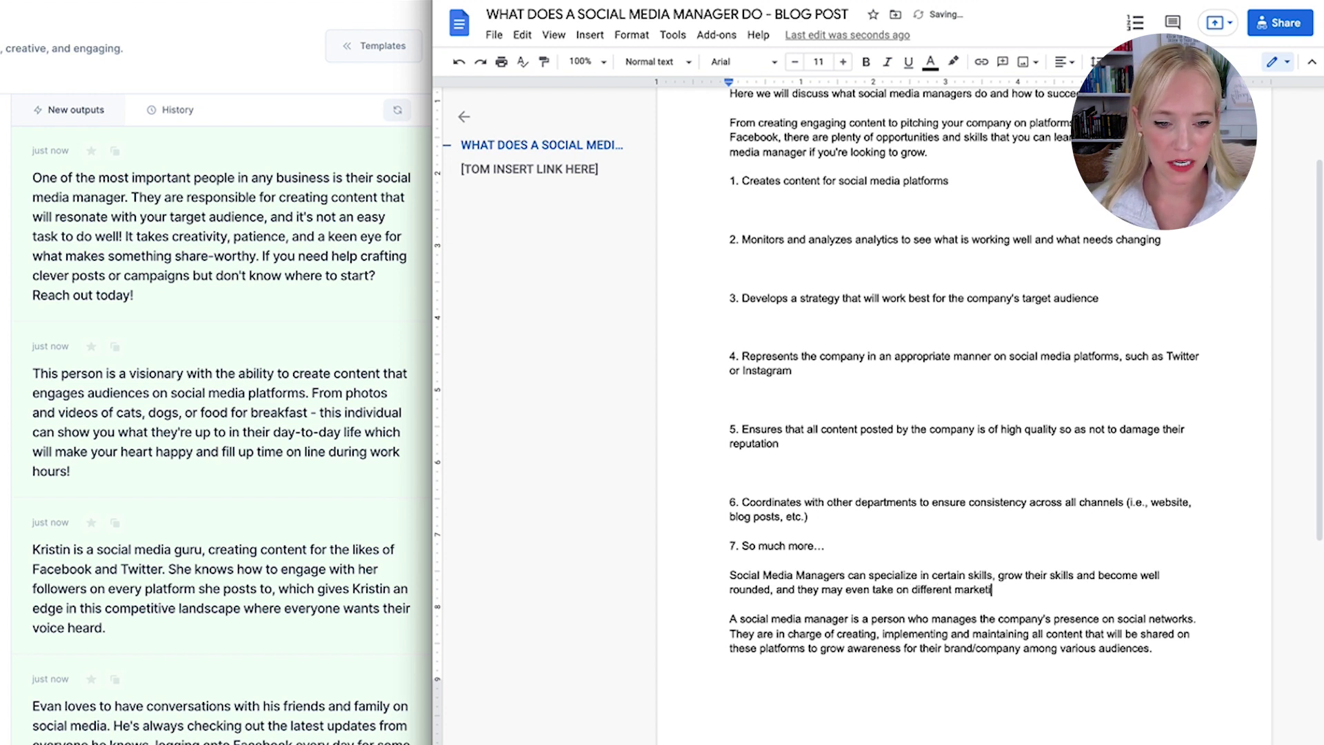
pyautogui.write('ng tasks within a company. But g')
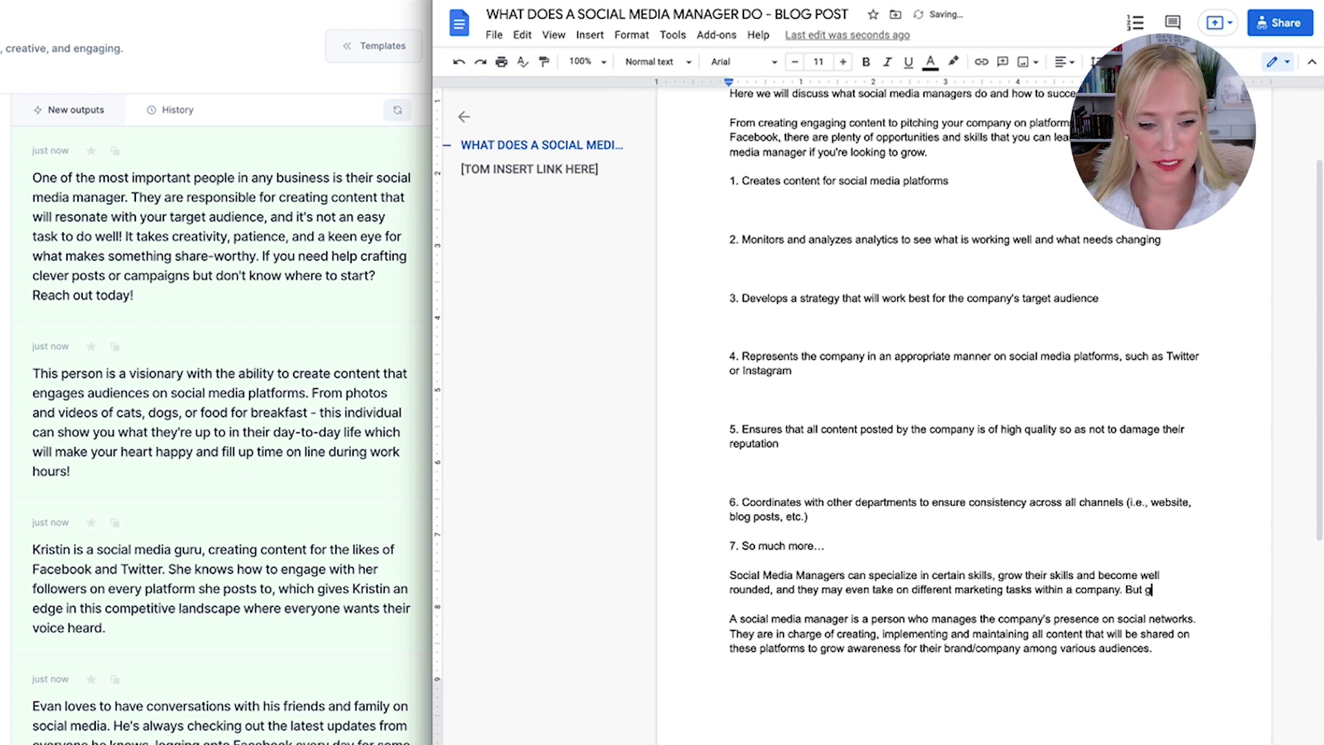
# Step: End the paragraph below point 7 with the sentence "But generally speaking, the above points are what you could expect!"
pyautogui.write('eb')
pyautogui.press('BackSpace')
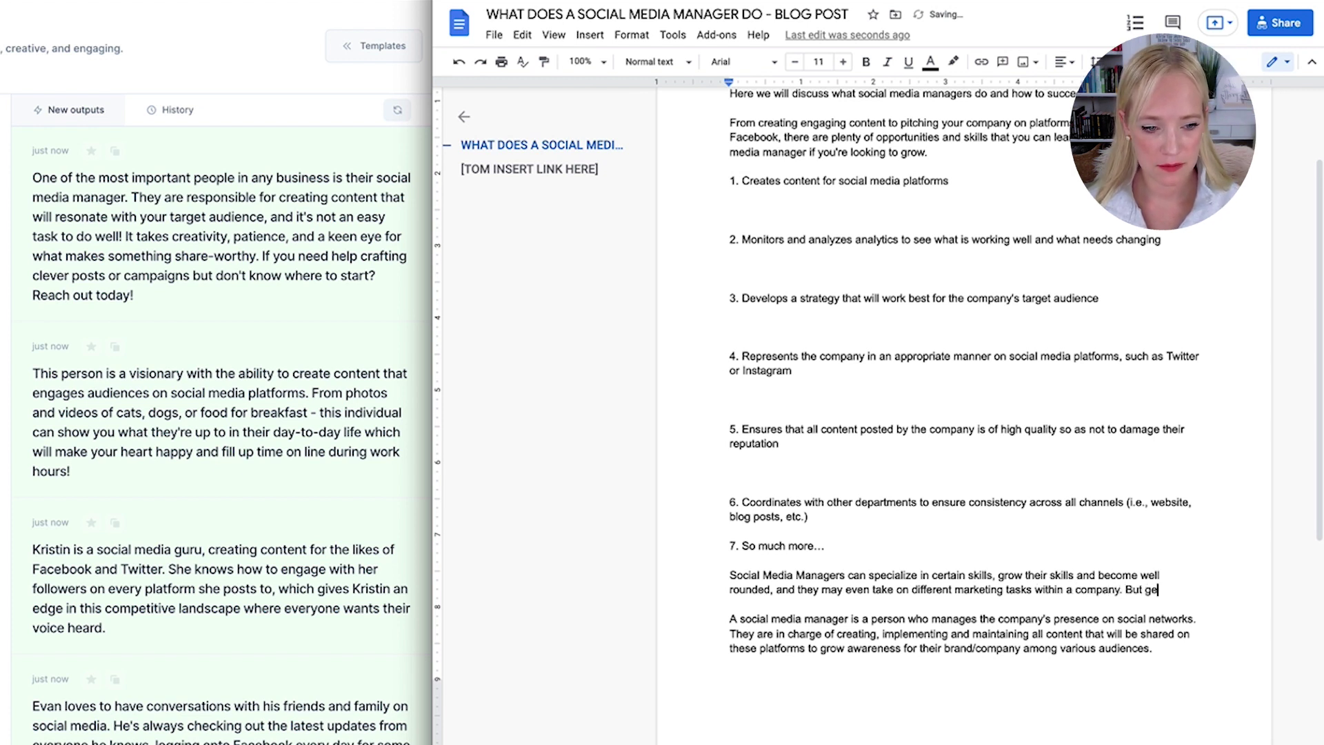
pyautogui.write('nerally speaking,')
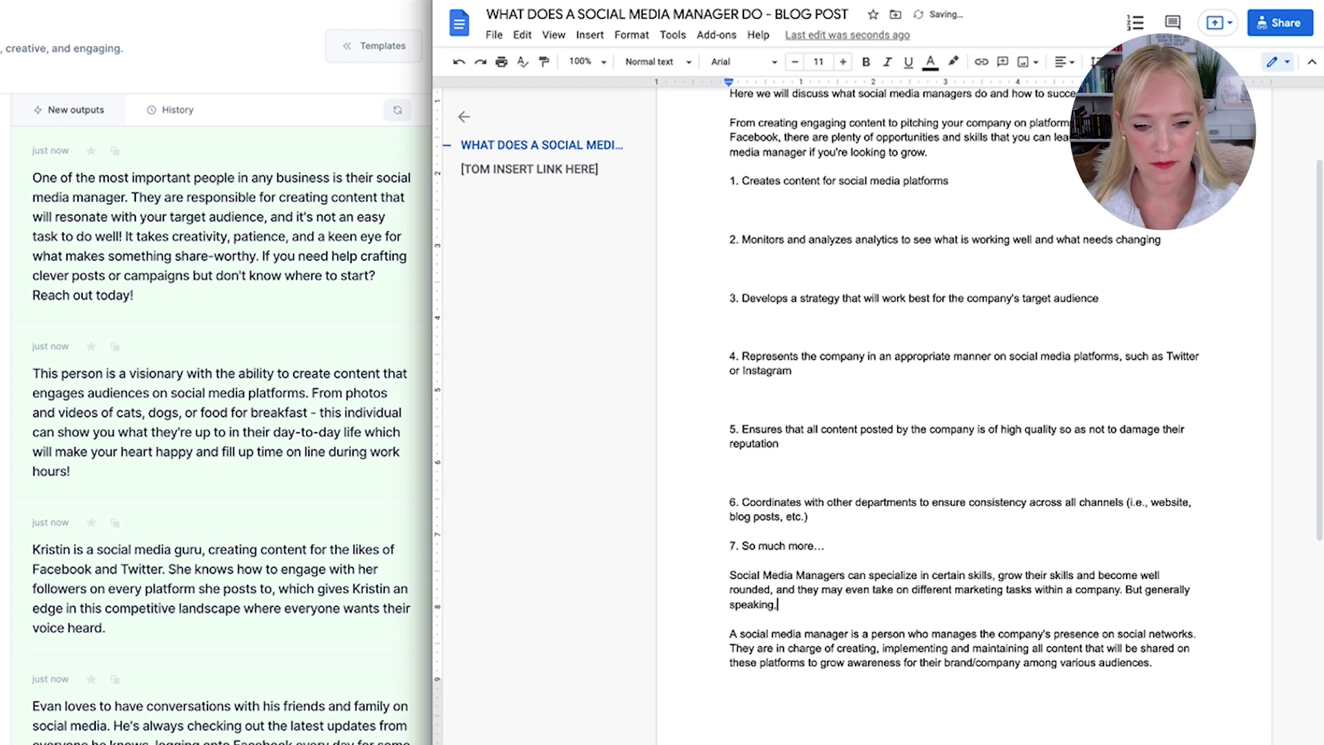
pyautogui.write(' the above to')
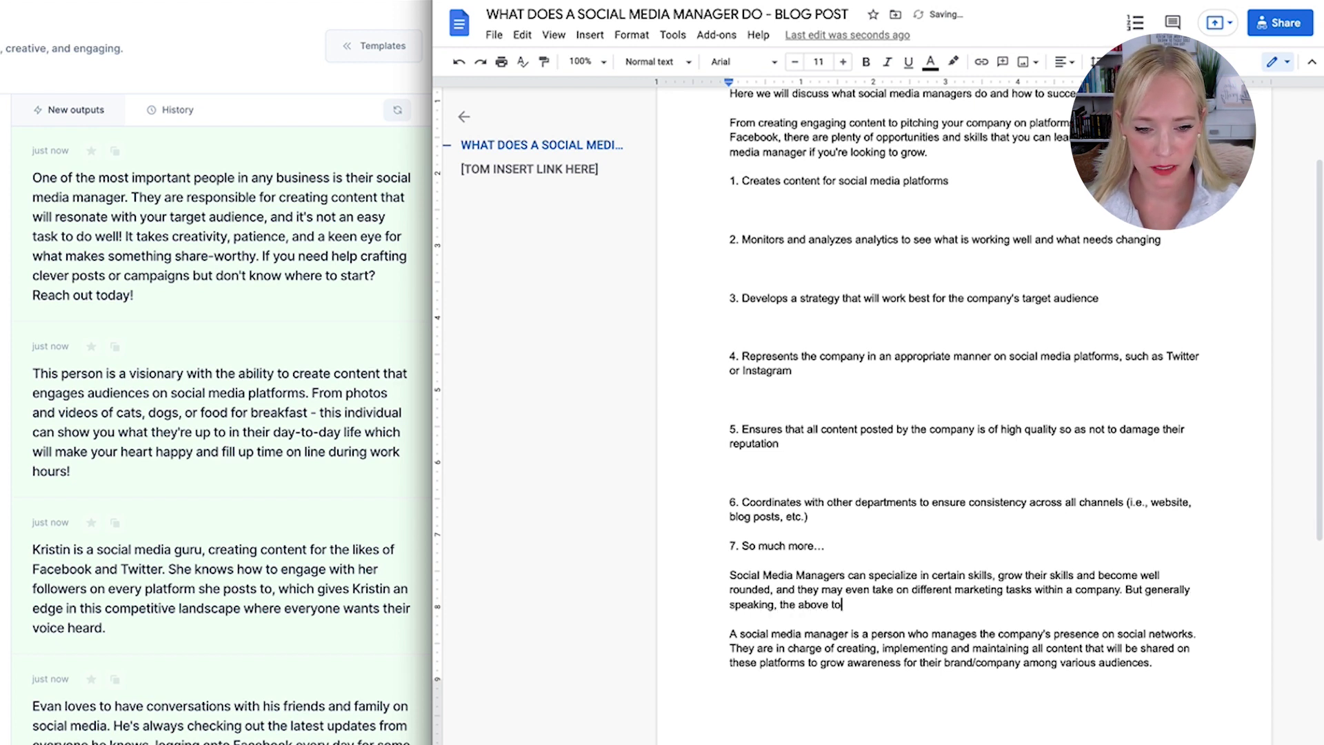
pyautogui.press('BackSpace')
pyautogui.press('BackSpace')
pyautogui.write('points are wha')
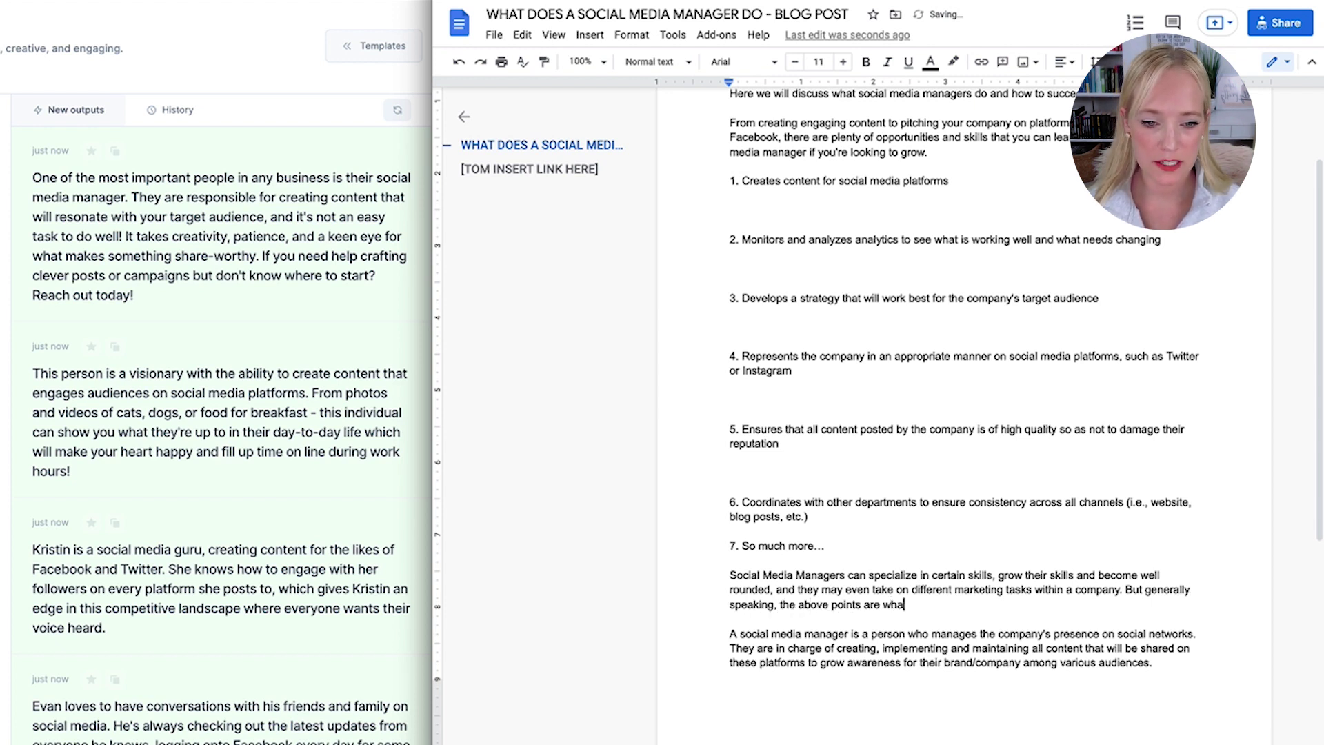
pyautogui.write('t you could exp')
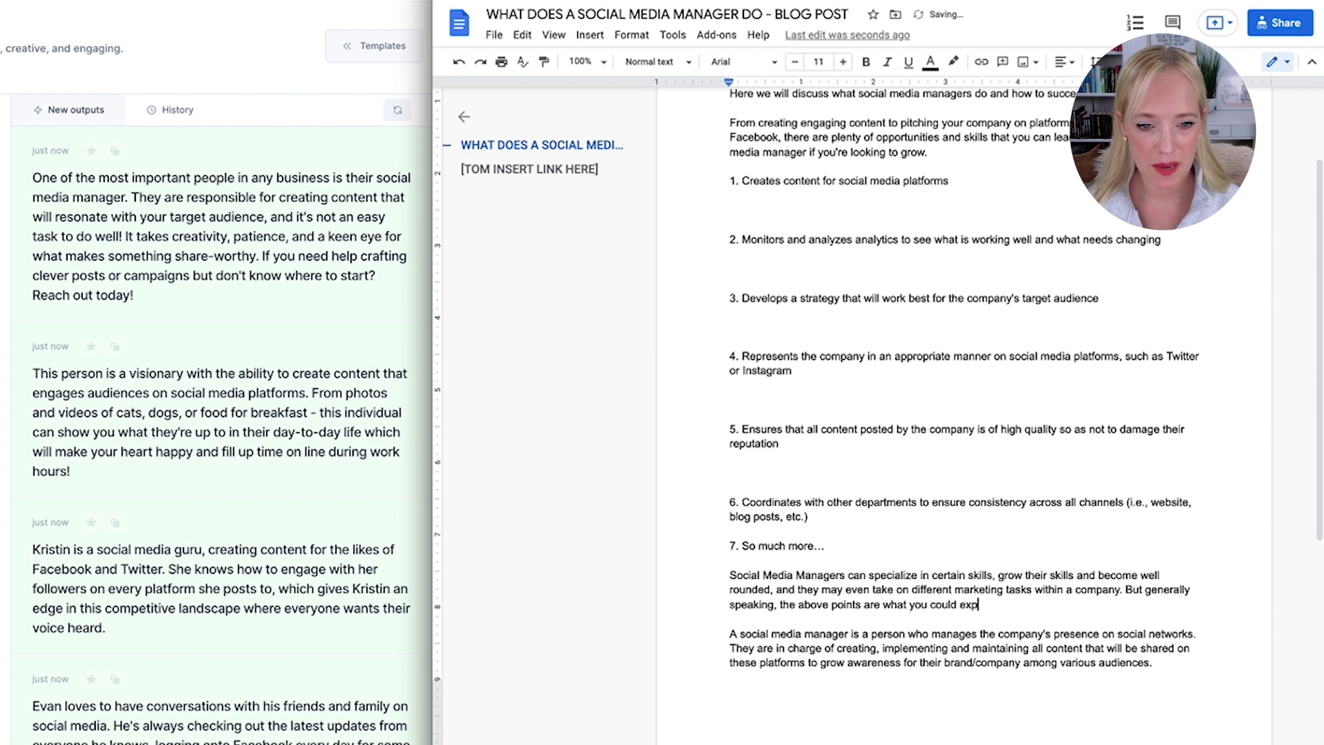
pyautogui.write('ect!')
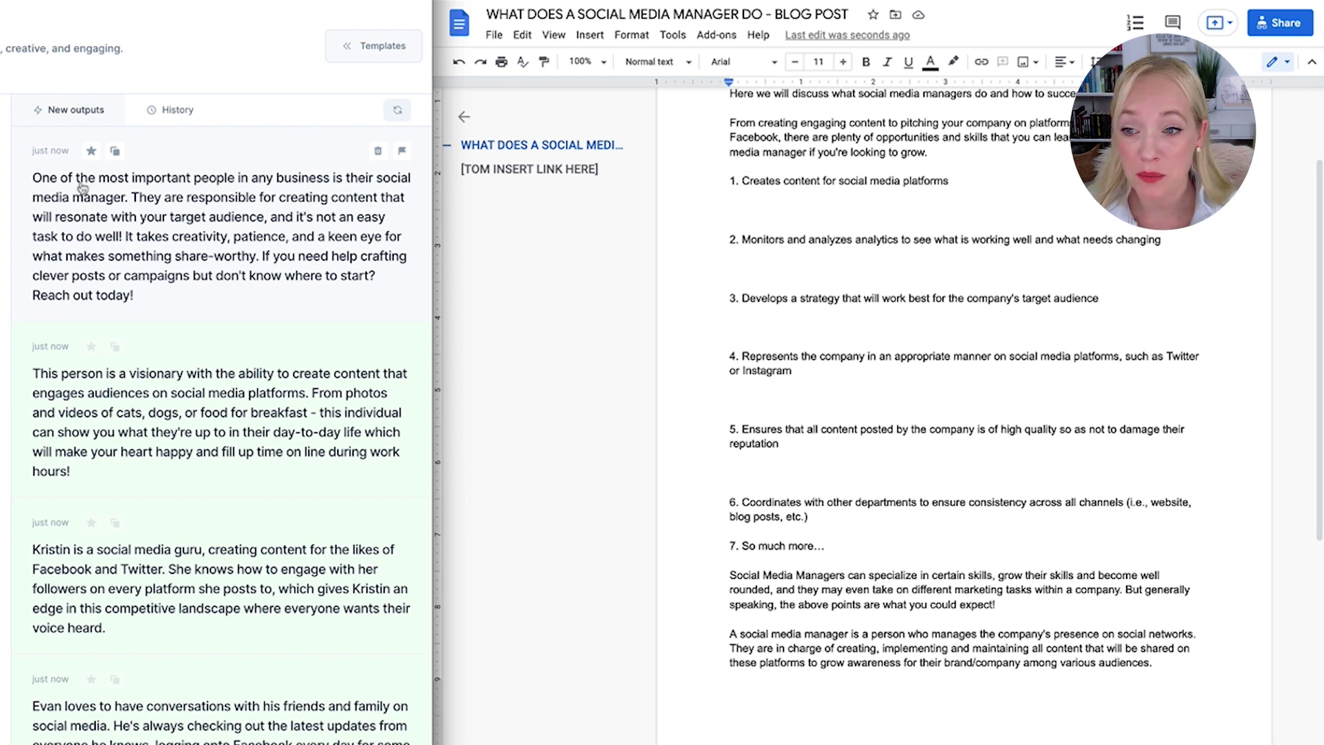
# Step: Copy the output beginning "One of the most important people in any business" into the document below point 1
pyautogui.click(114, 151)
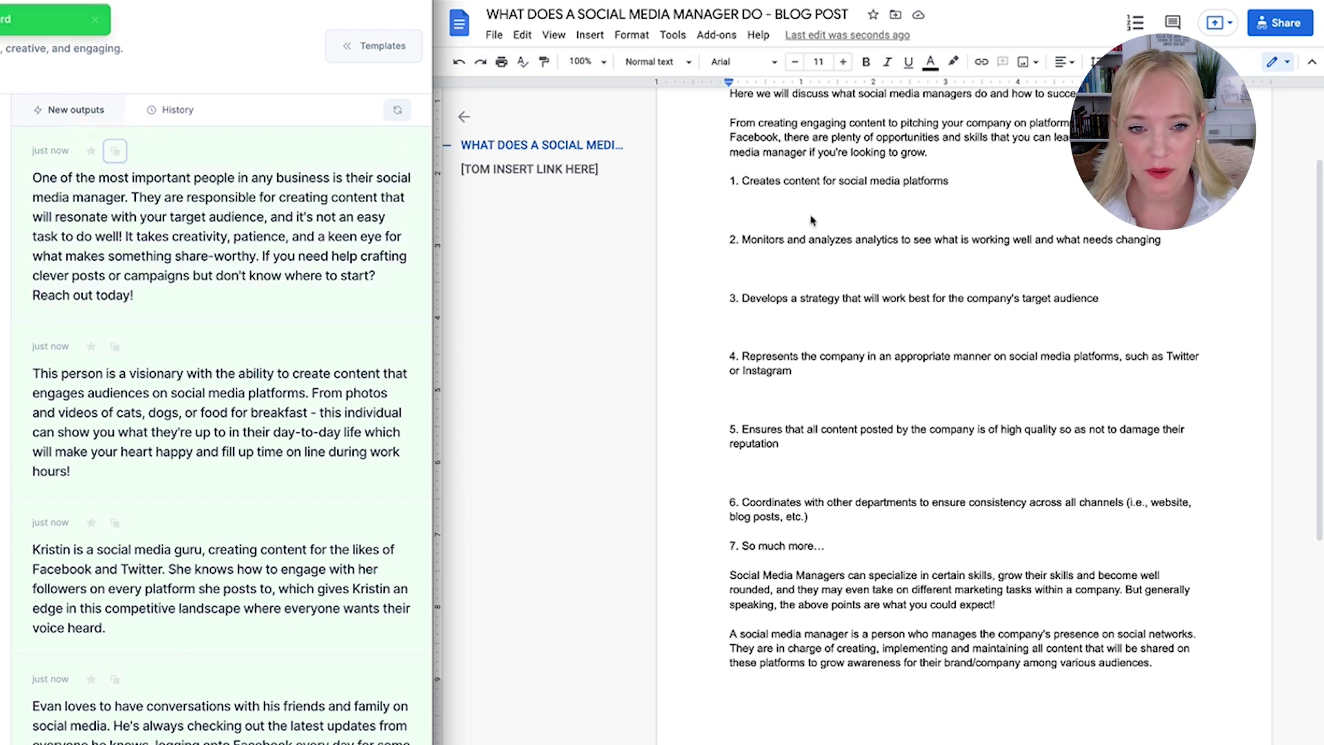
pyautogui.hotkey('ctrl', 'v')
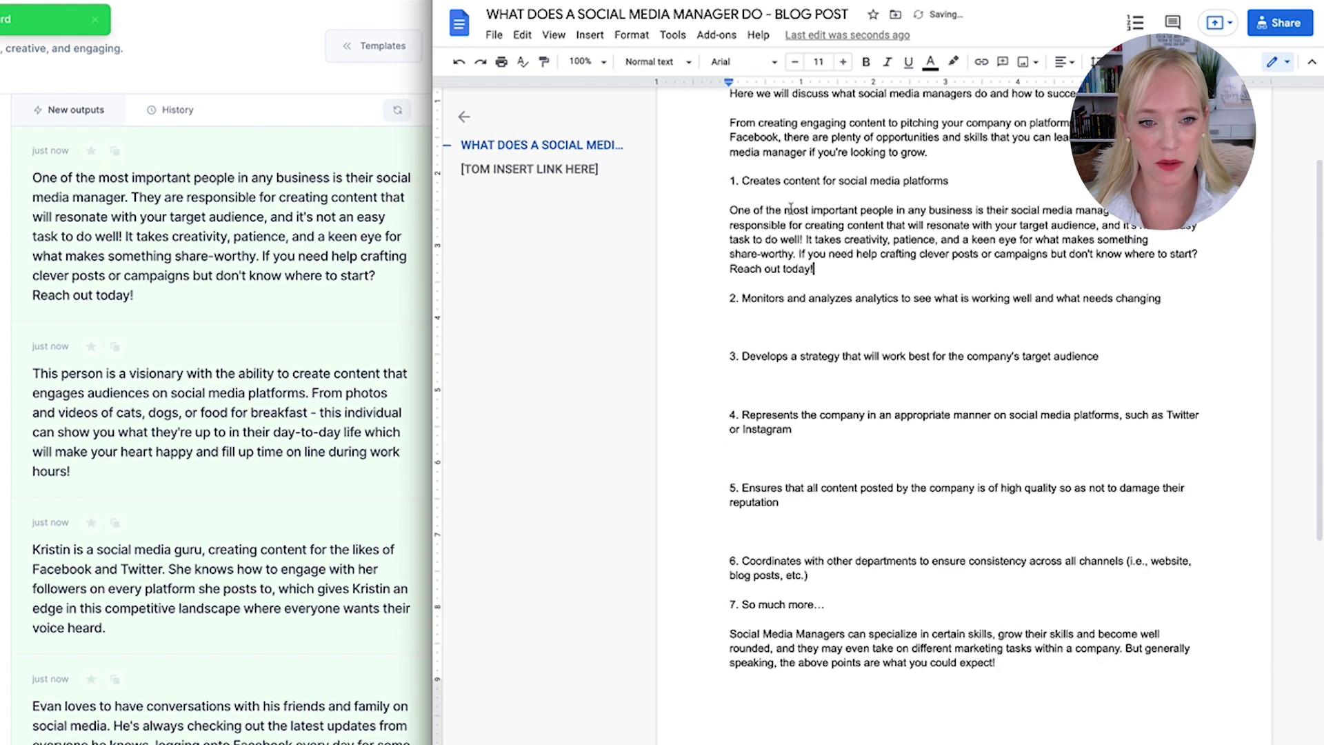
# Step: Copy the "The social media strategist is the mastermind" output in as point 1's second paragraph and change its subject to "social media manager or strategist"
pyautogui.scroll(-7, 241, 379)
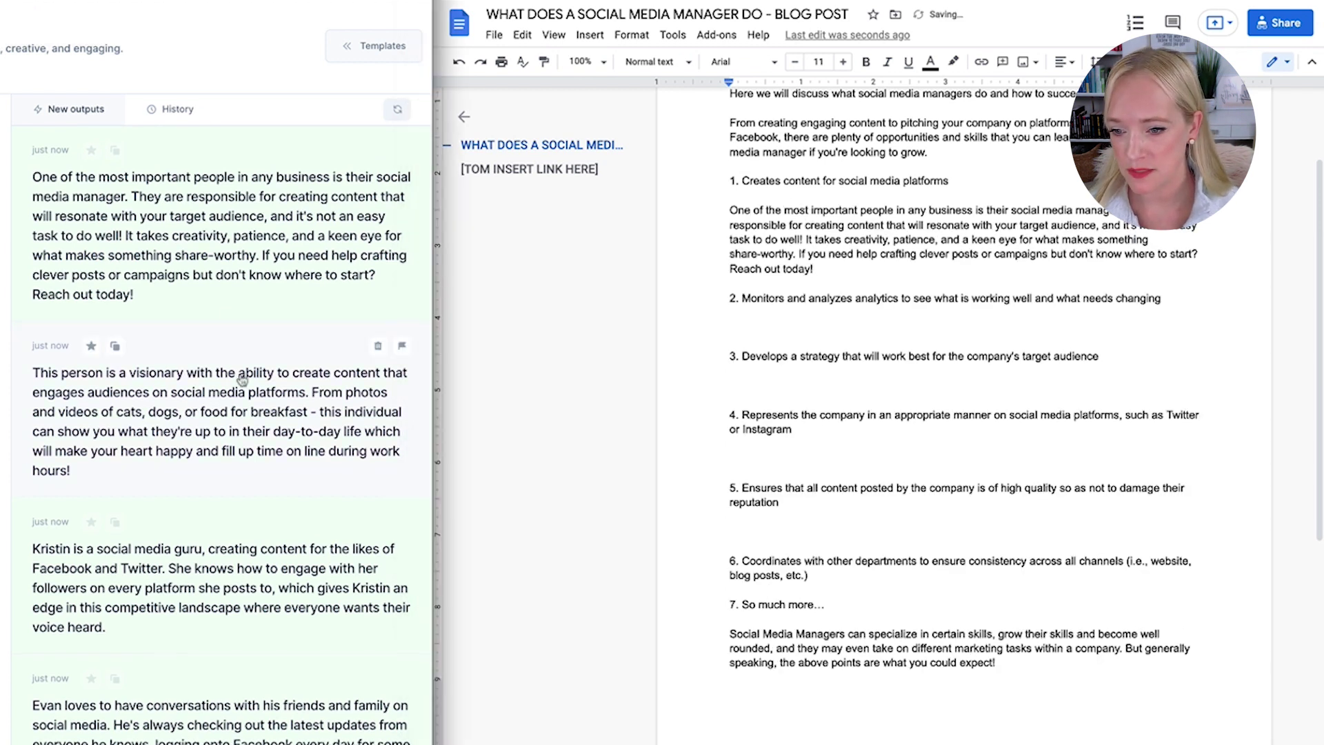
pyautogui.scroll(-5, 241, 380)
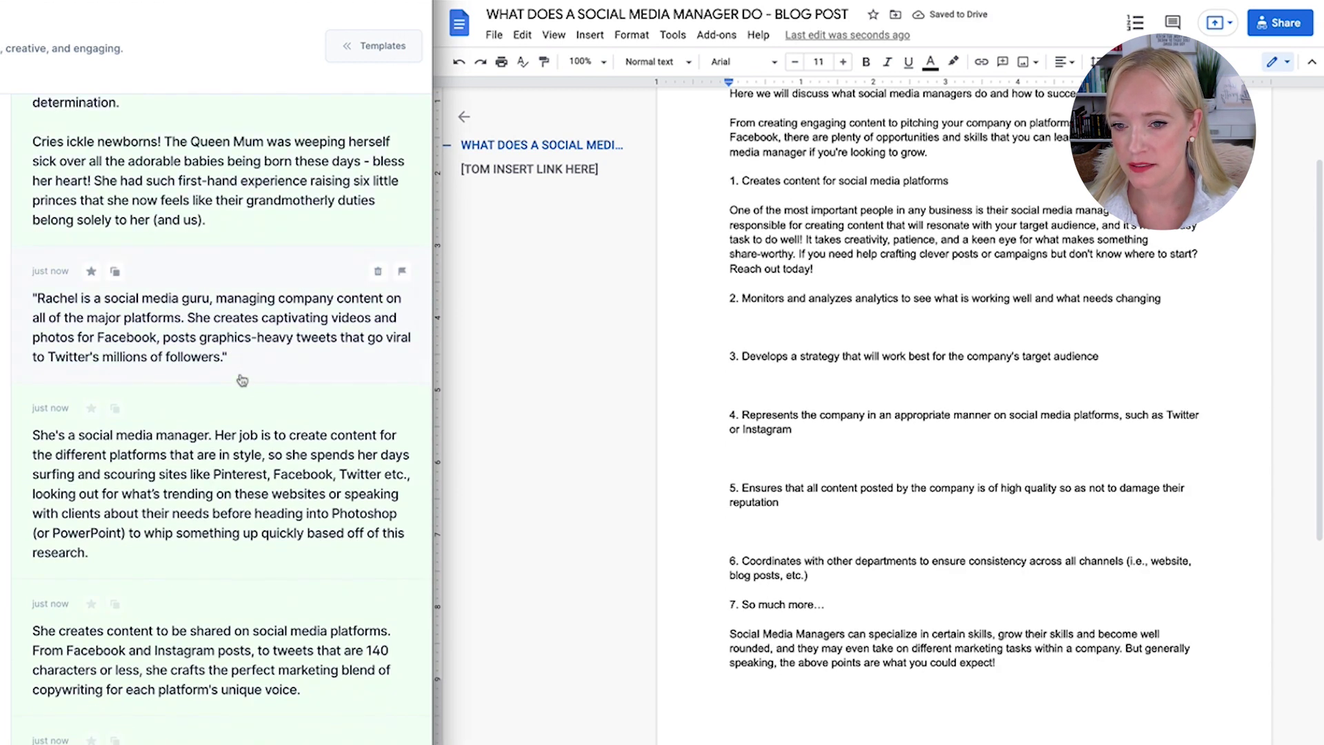
pyautogui.scroll(-5, 160, 445)
pyautogui.click(114, 342)
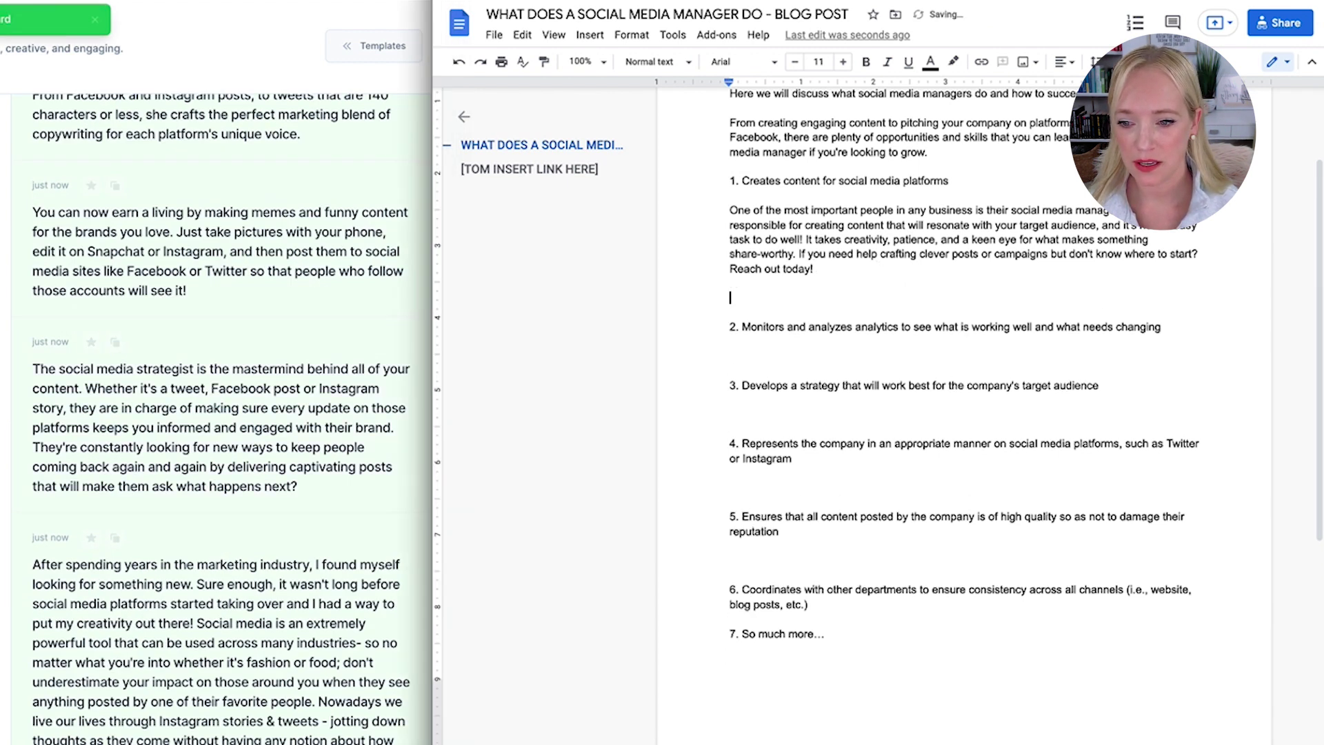
pyautogui.press('Return')
pyautogui.press('Return')
pyautogui.hotkey('ctrl', 'v')
pyautogui.click(817, 296)
pyautogui.write('manager or')
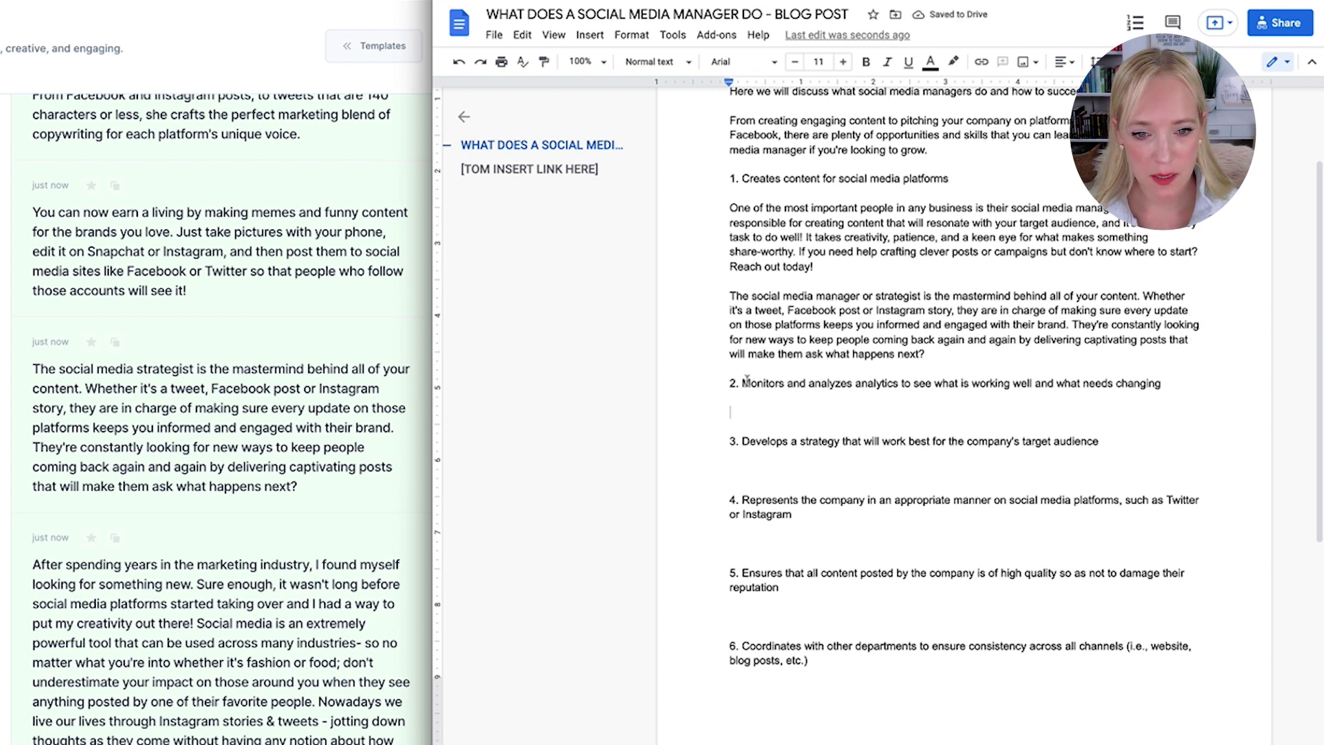
# Step: Generate 10 Content improver outputs from point 2's text, "Monitors and analyzes analytics to see what is working well and what needs changing"
pyautogui.moveTo(728, 383); pyautogui.dragTo(739, 383)
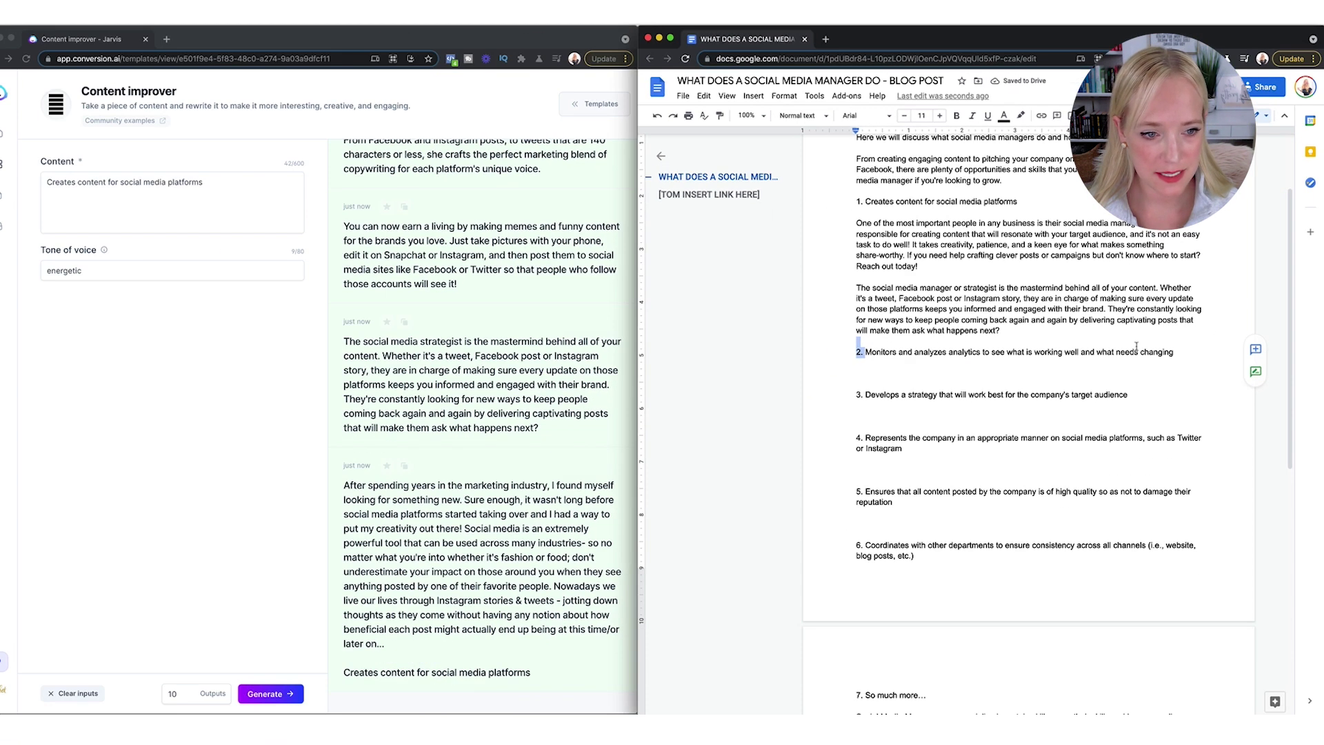
pyautogui.moveTo(1137, 347); pyautogui.dragTo(1173, 353)
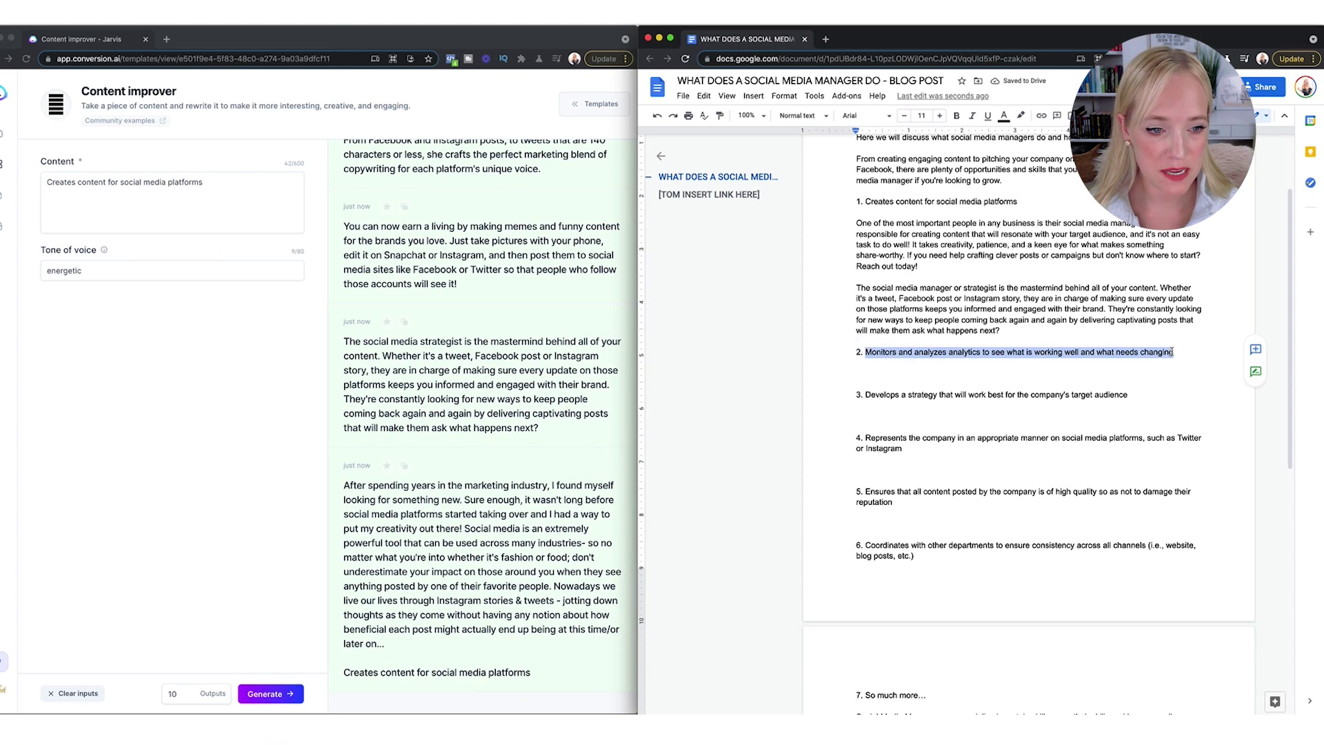
pyautogui.click(1085, 349)
pyautogui.click(146, 181)
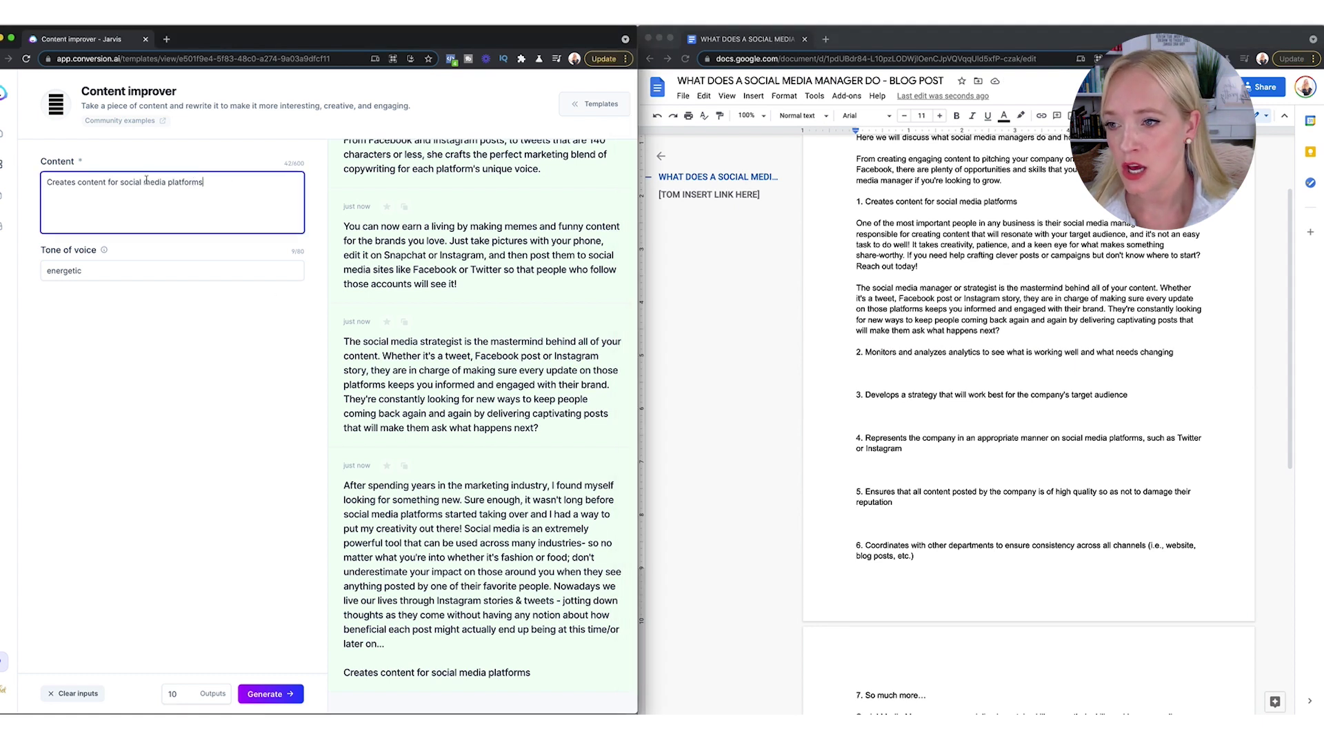
pyautogui.press('super+a')
pyautogui.press('super+v')
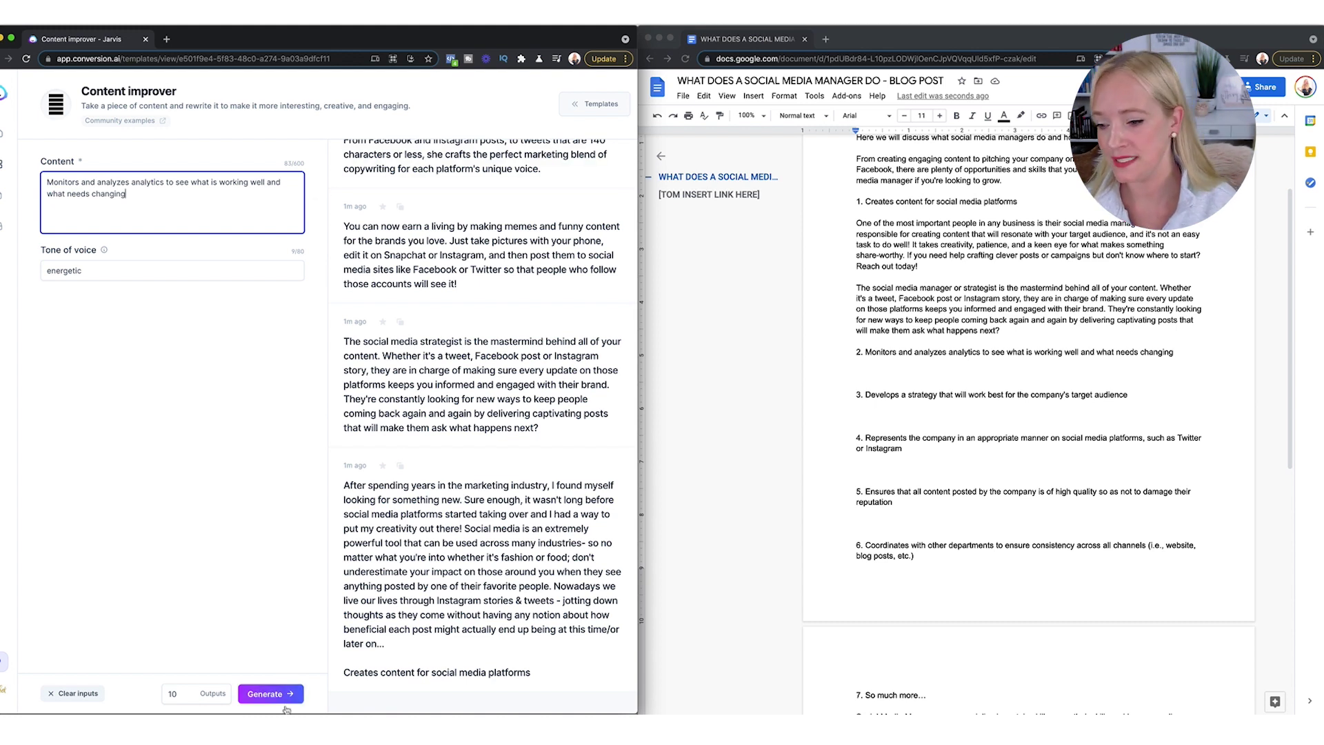
pyautogui.click(271, 693)
pyautogui.scroll(15, 524, 384)
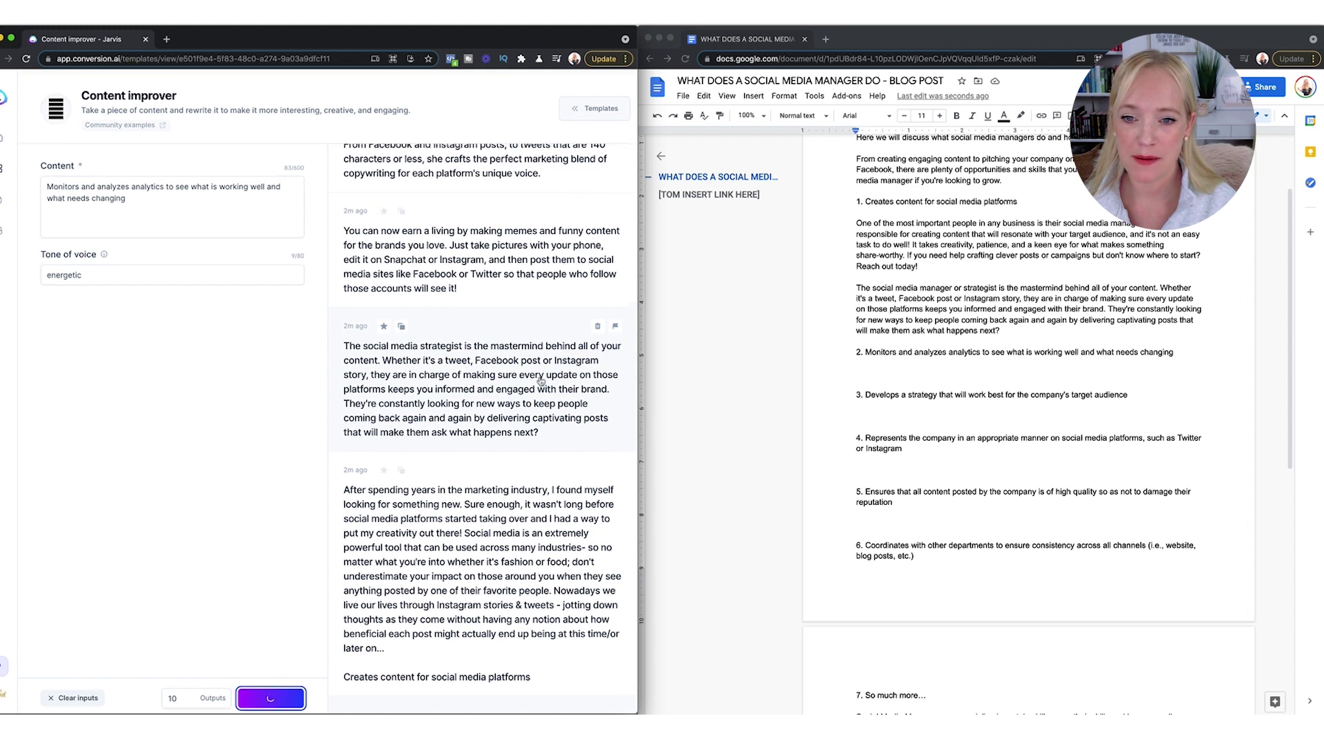
pyautogui.scroll(2, 540, 381)
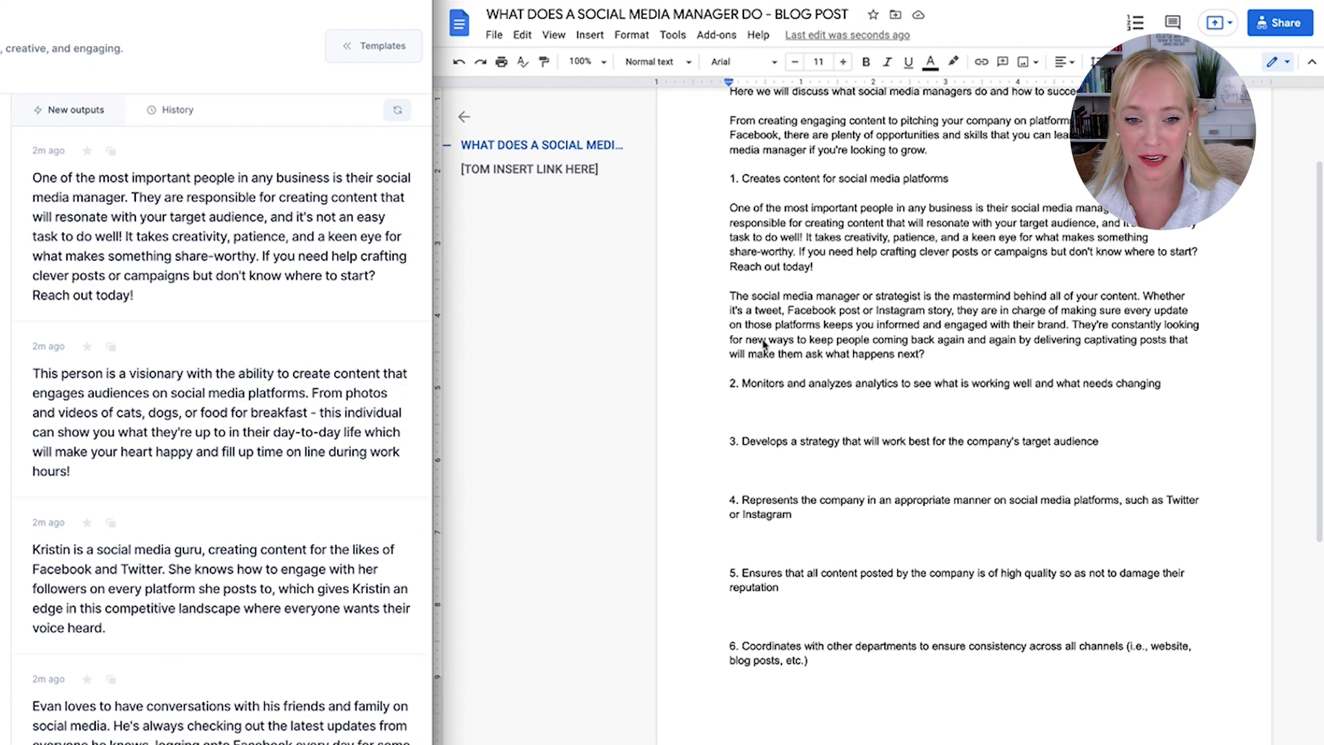
# Step: Copy both paragraphs of the first new output, beginning "Monitors and analyzes analytics", into the document below point 2
pyautogui.click(754, 418)
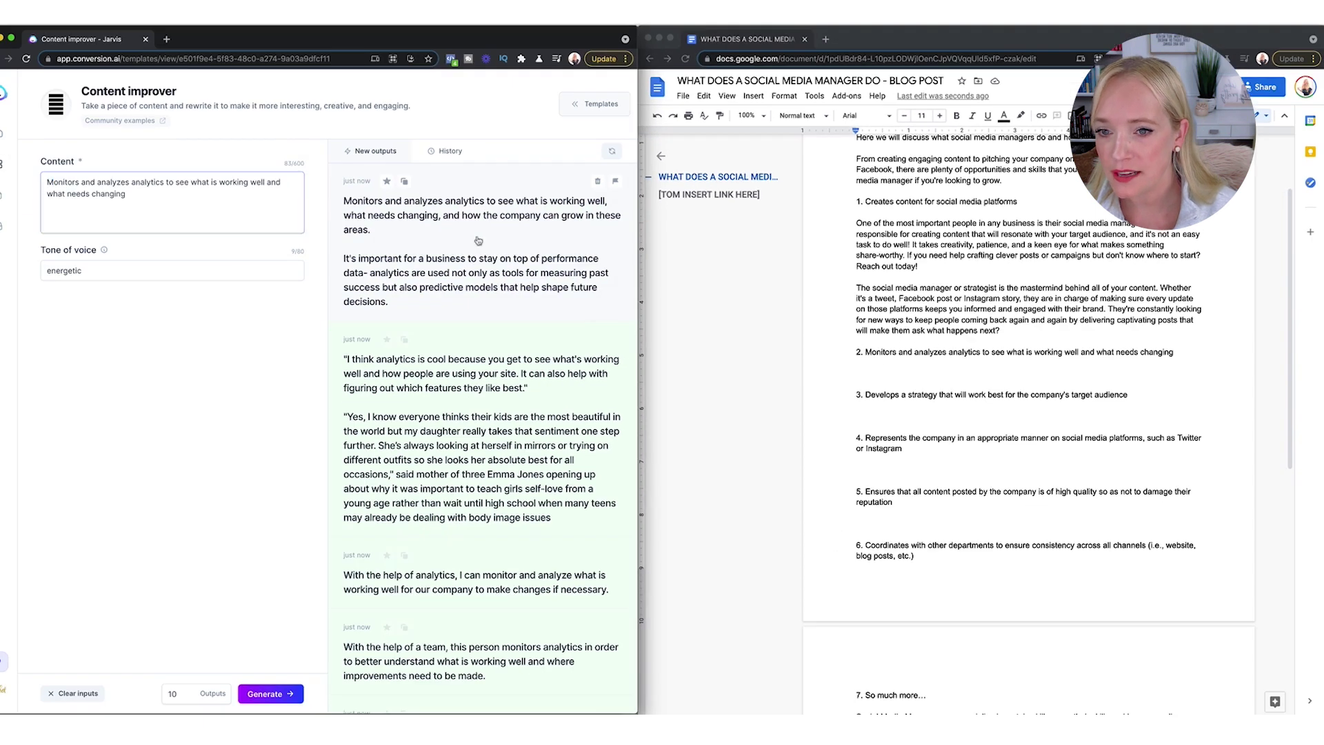
pyautogui.click(205, 223)
pyautogui.moveTo(404, 243); pyautogui.dragTo(121, 161)
pyautogui.click(942, 404)
pyautogui.click(895, 371)
pyautogui.press('super+v')
# Step: Reword the opening of the paragraph below point 2 to "A great social media manager monitors and analyzes marketing analytics"
pyautogui.click(864, 374)
pyautogui.press('BackSpace')
pyautogui.write('A great soc')
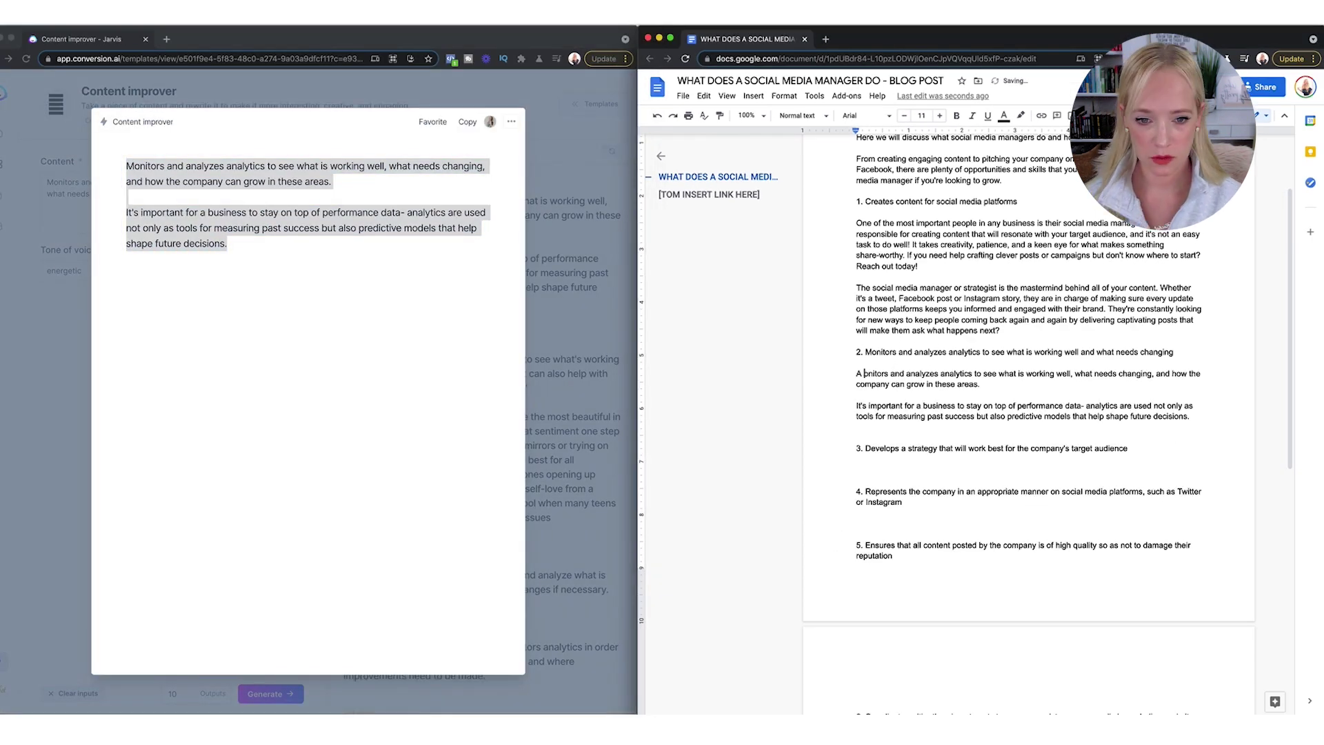
pyautogui.write('ial media manager ')
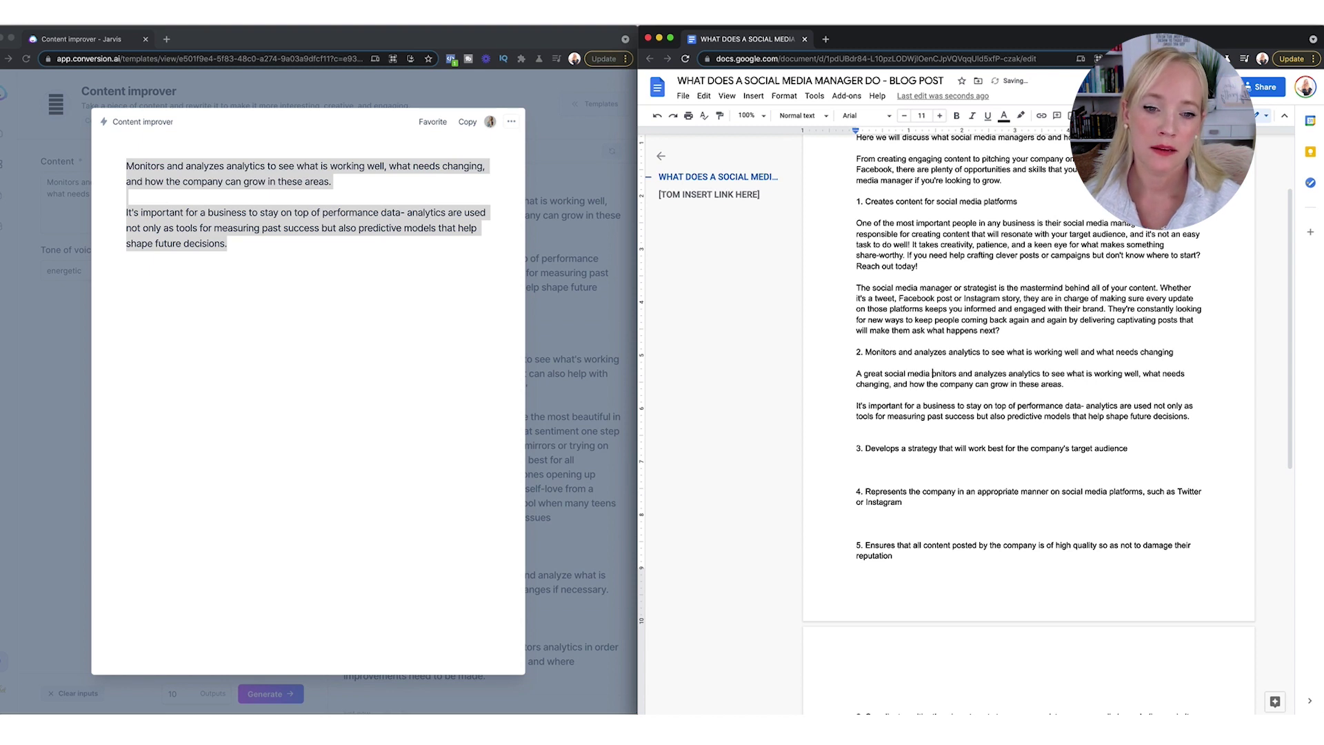
pyautogui.write('monitors and analyzes ')
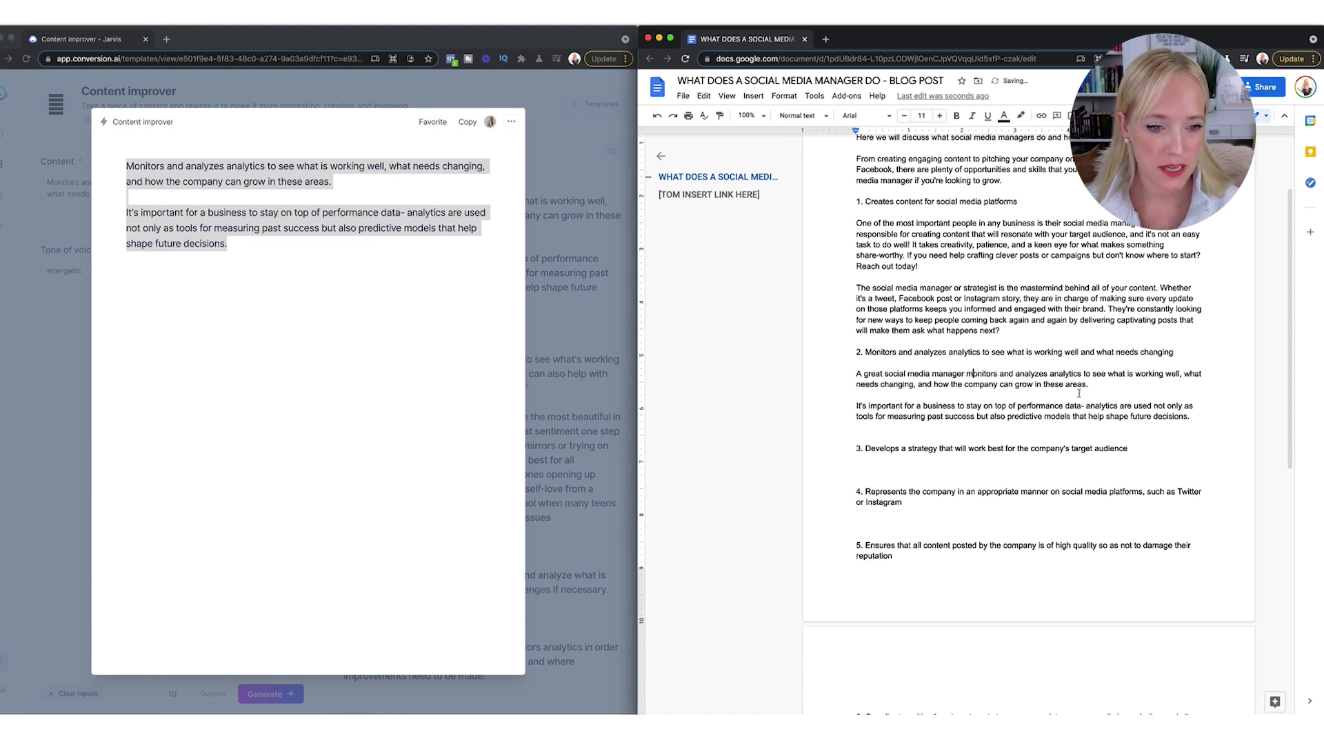
pyautogui.write('marketing')
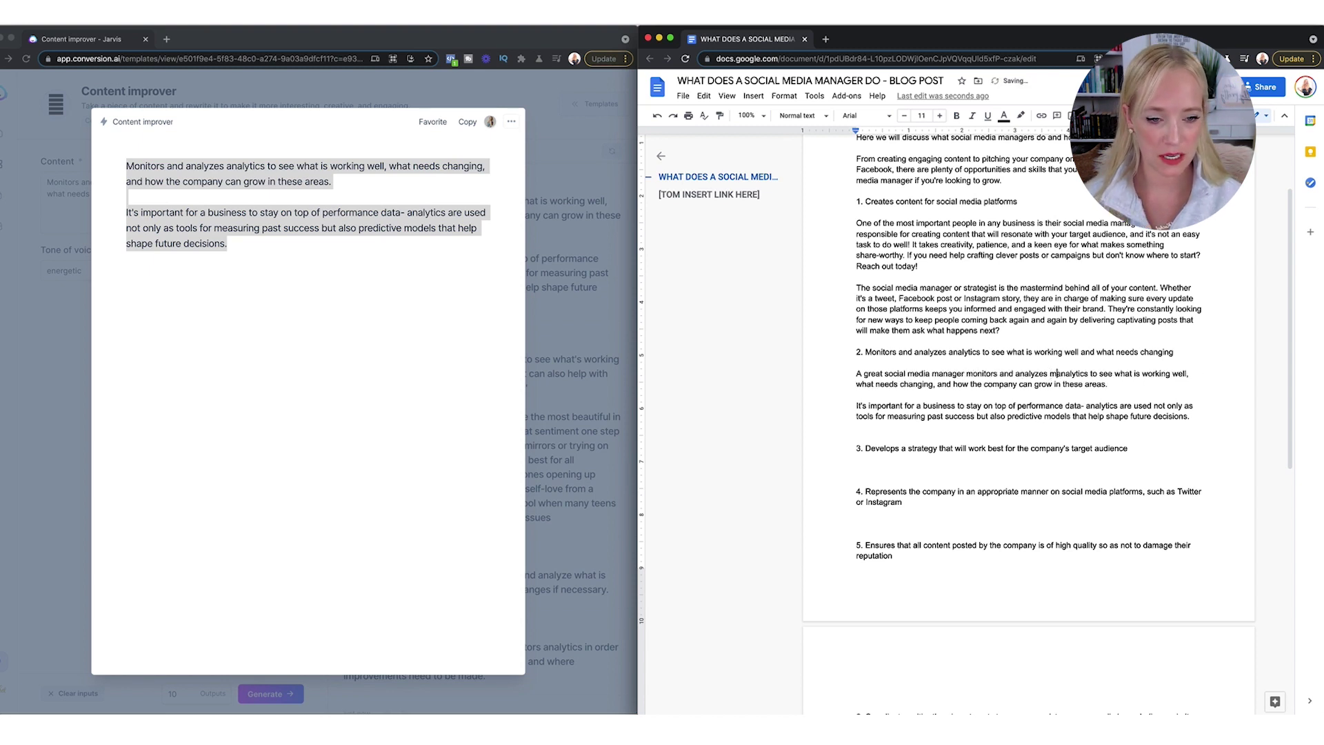
pyautogui.click(1127, 384)
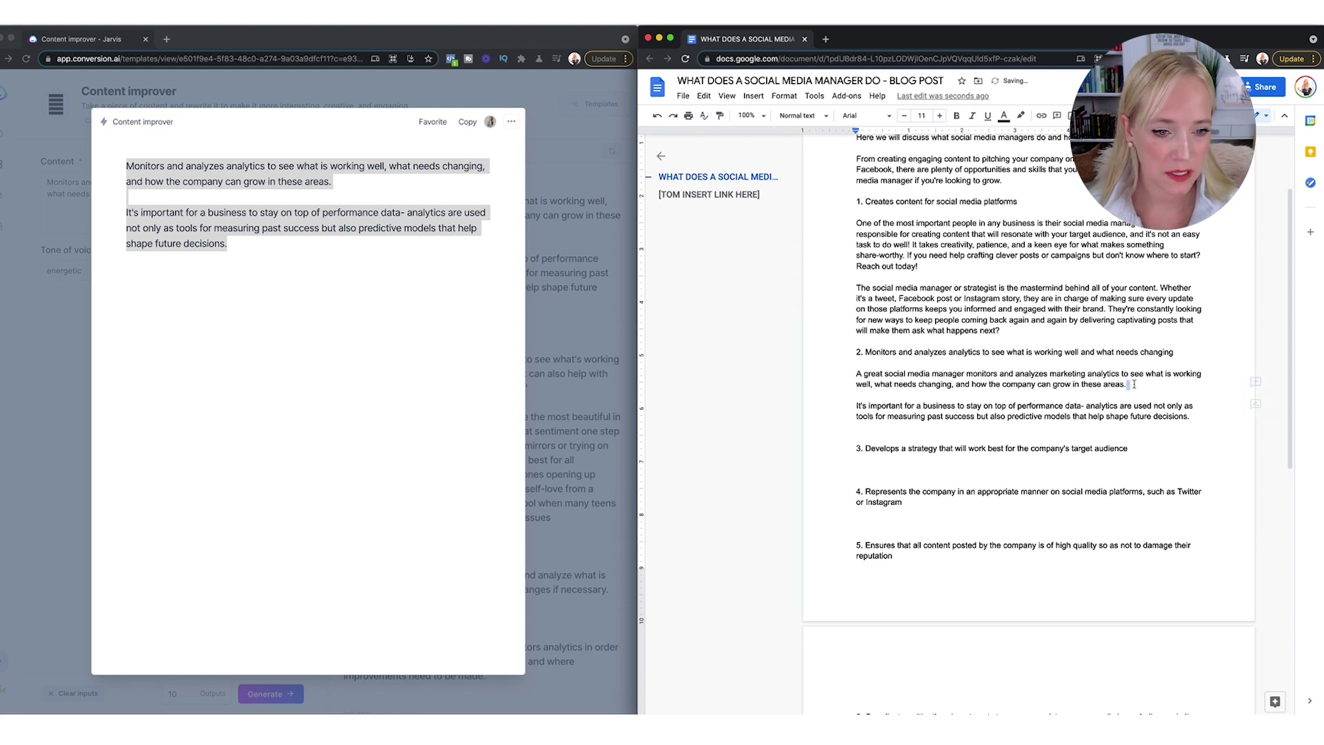
# Step: Insert "marketing and social media" before "performance data" in point 2's second paragraph, and remove the extra blank line above point 3
pyautogui.click(1018, 407)
pyautogui.write('marketing and so')
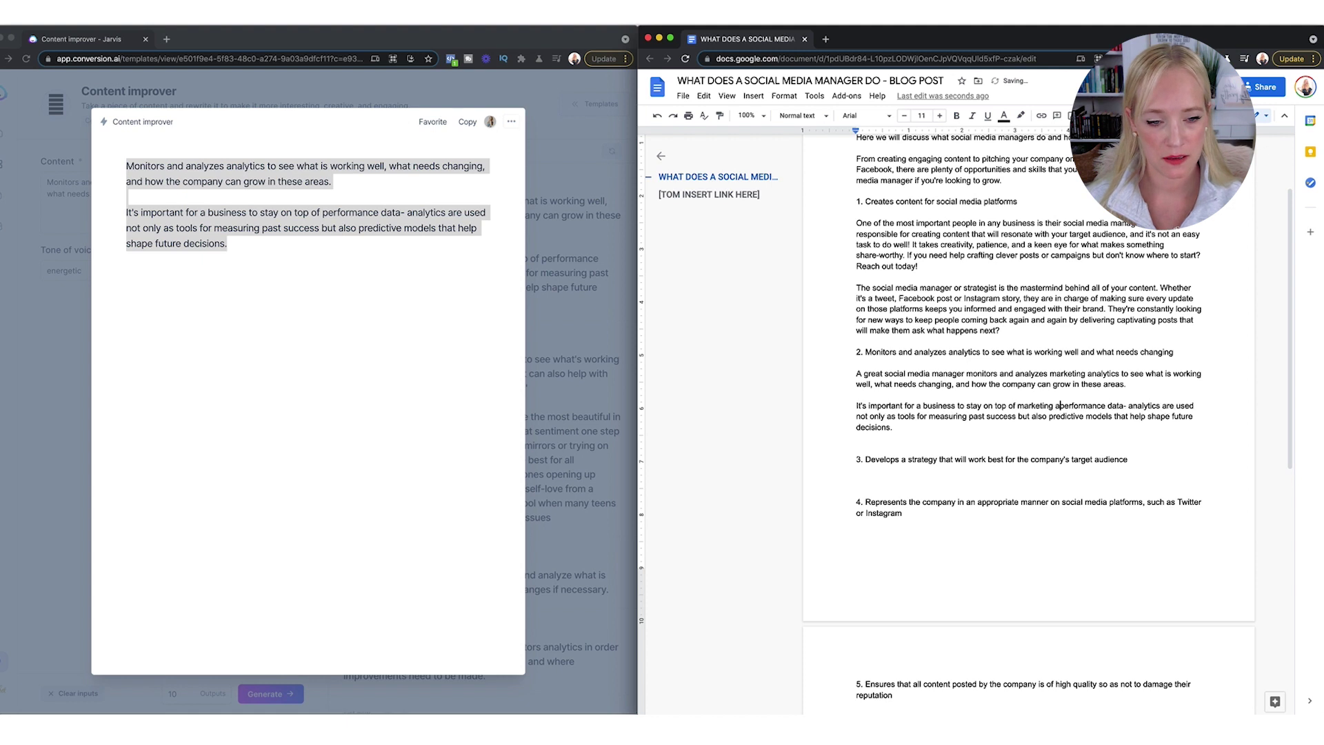
pyautogui.write('cial media')
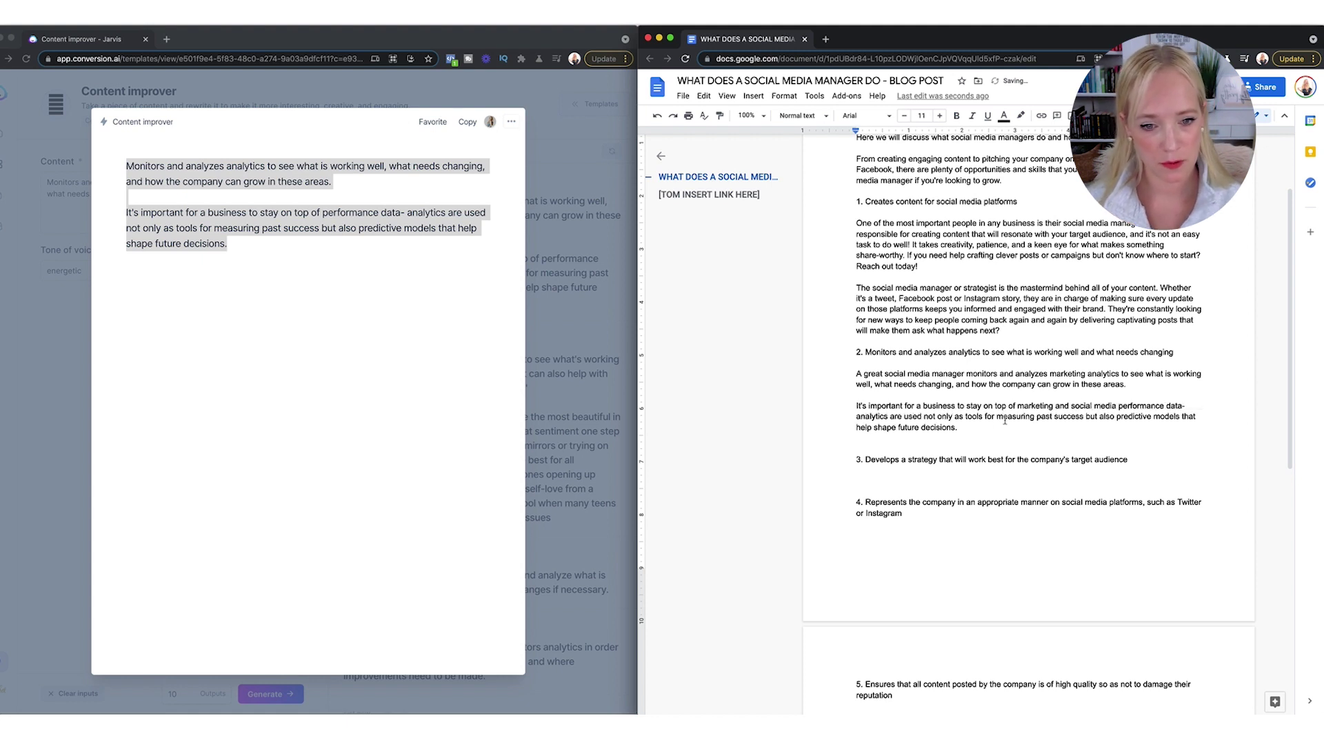
pyautogui.click(591, 389)
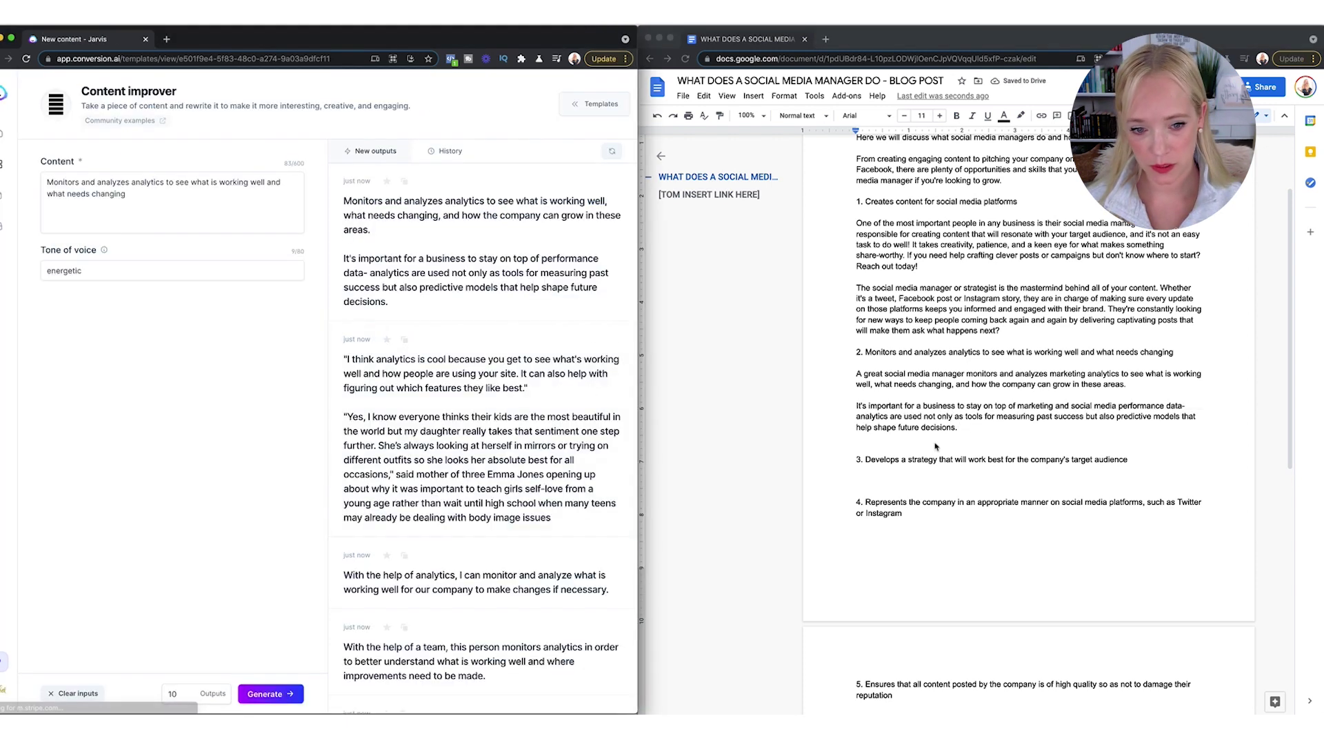
pyautogui.scroll(-2, 936, 447)
pyautogui.click(910, 370)
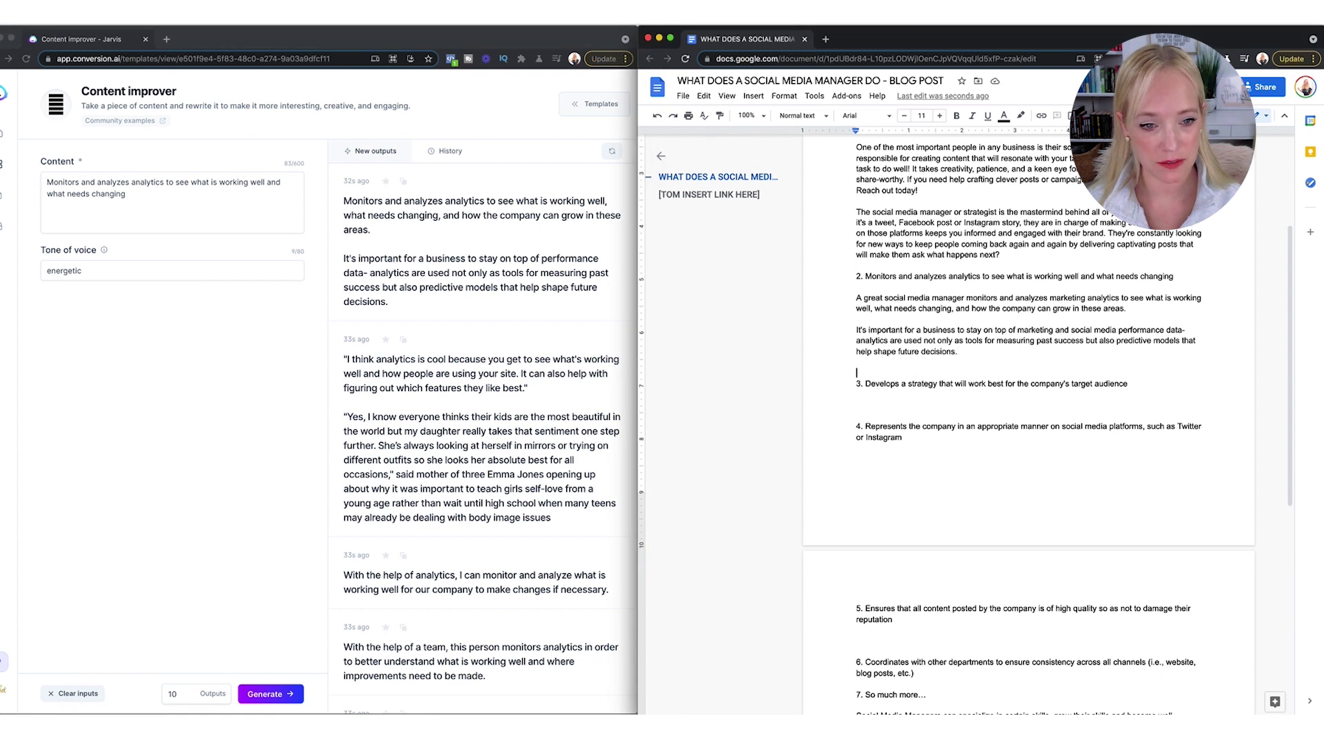
pyautogui.press('BackSpace')
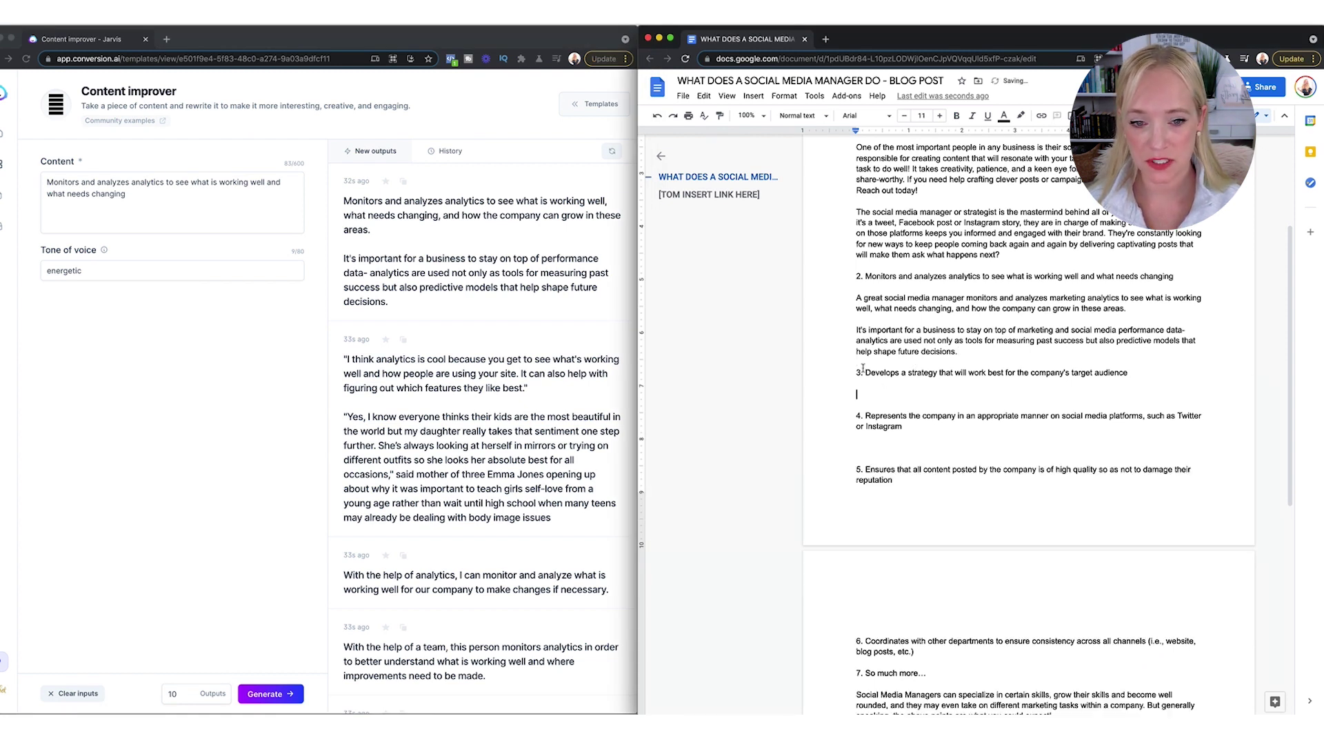
# Step: Generate 10 Content improver outputs from point 3's text, "Develops a strategy that will work best for the company's target audience", and look through them
pyautogui.moveTo(866, 372); pyautogui.dragTo(1129, 373)
pyautogui.press('cmd+c')
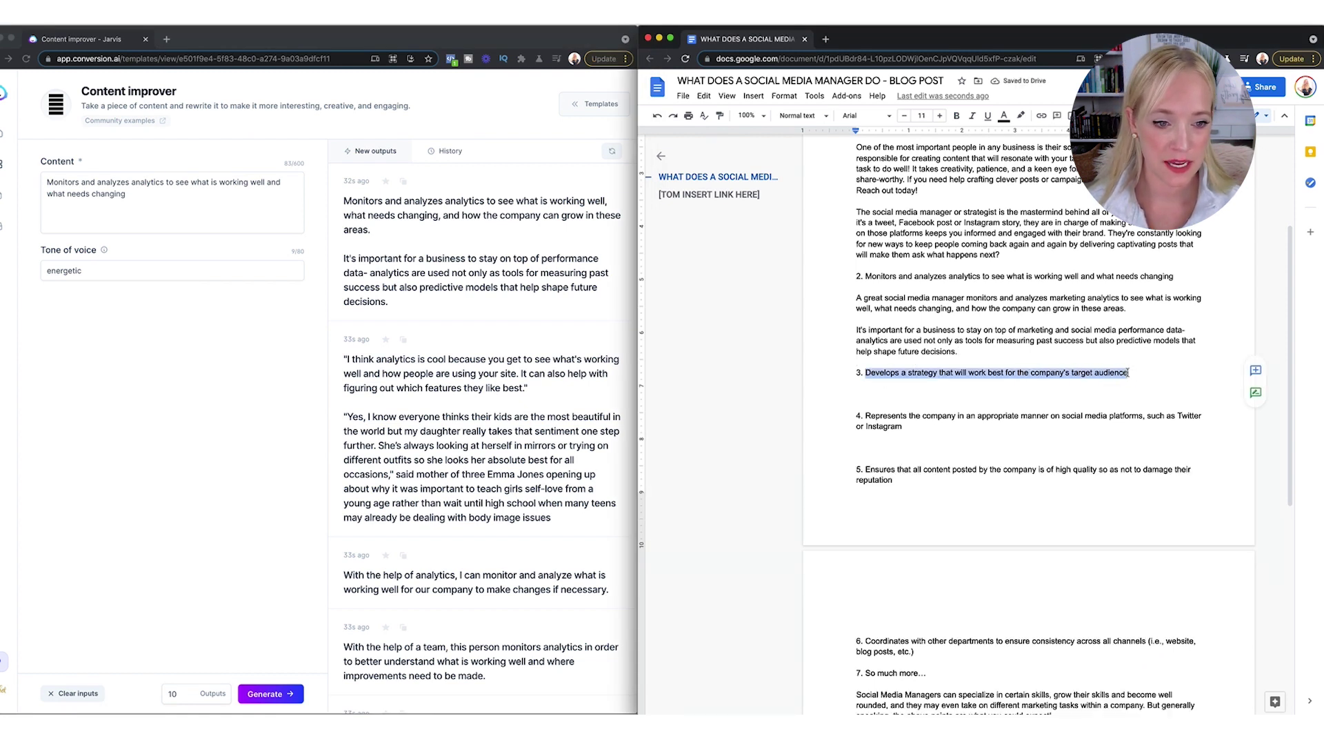
pyautogui.click(249, 271)
pyautogui.tripleClick(83, 186)
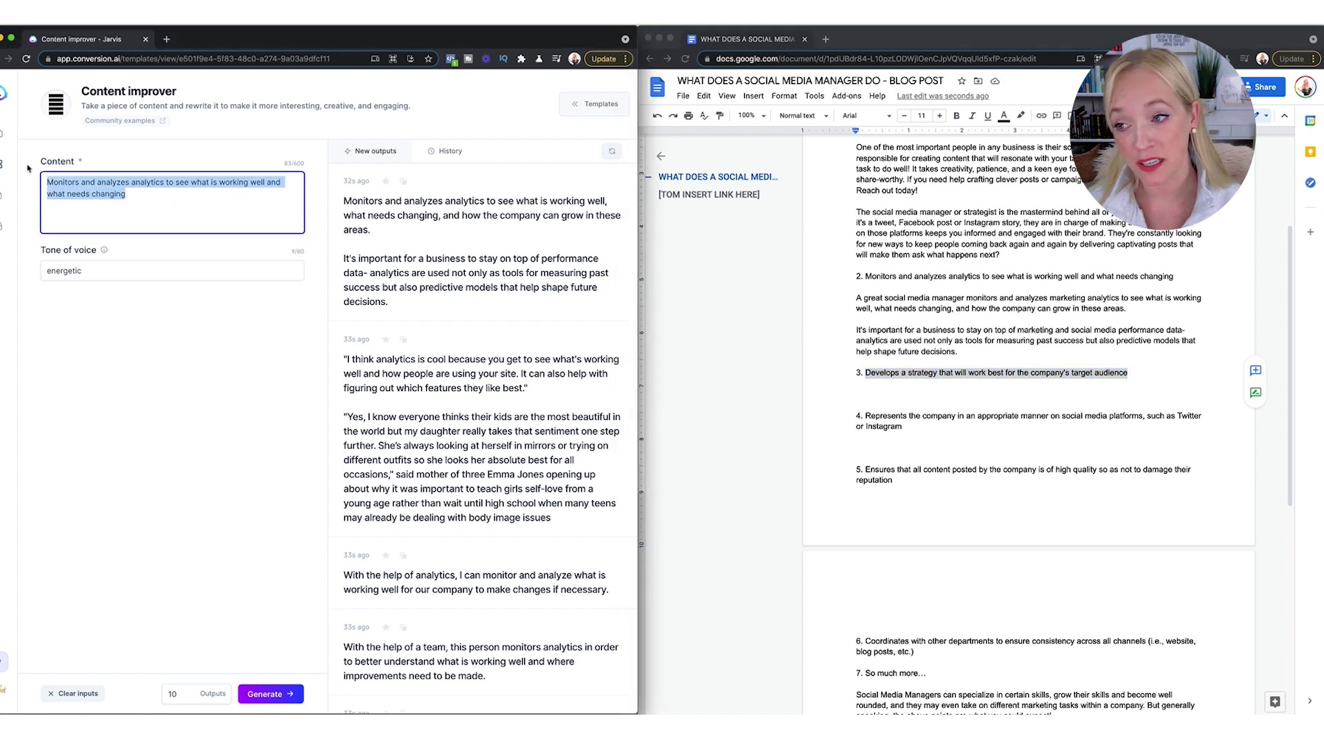
pyautogui.press('cmd+v')
pyautogui.click(271, 694)
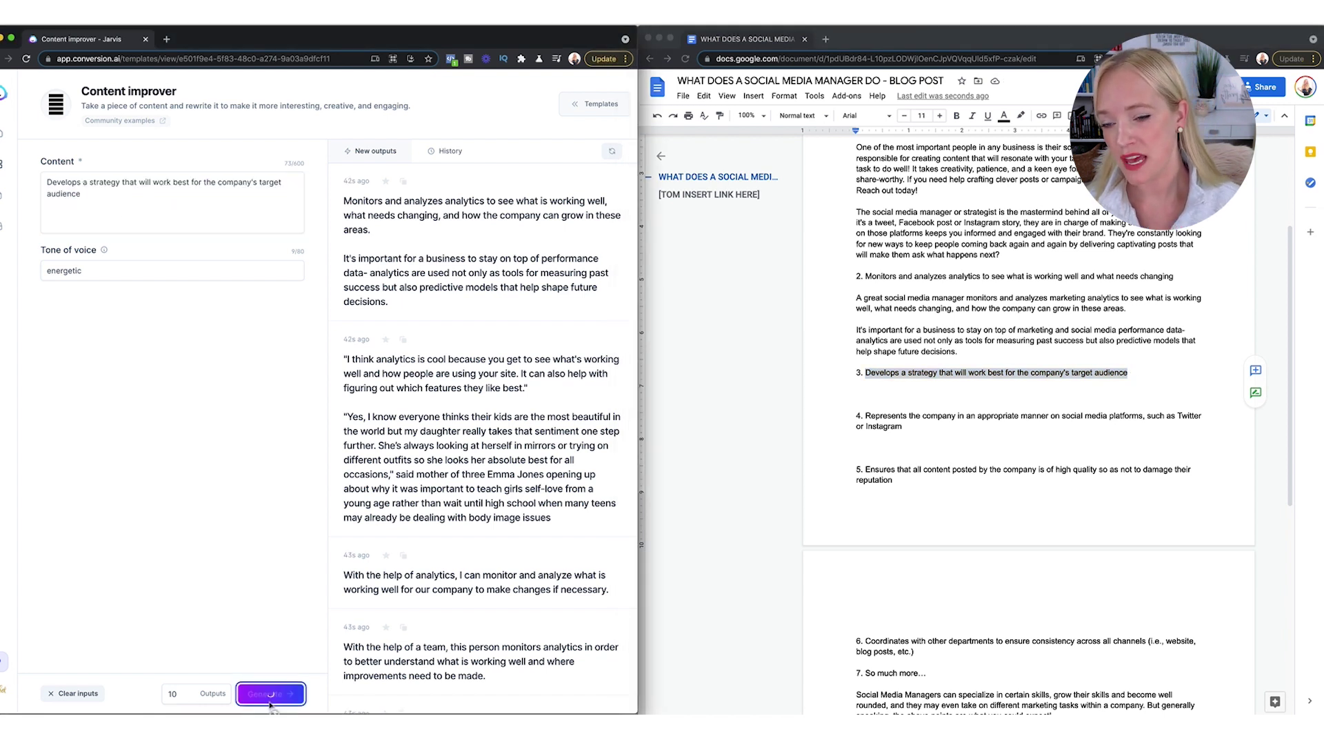
pyautogui.press('cmd+grave')
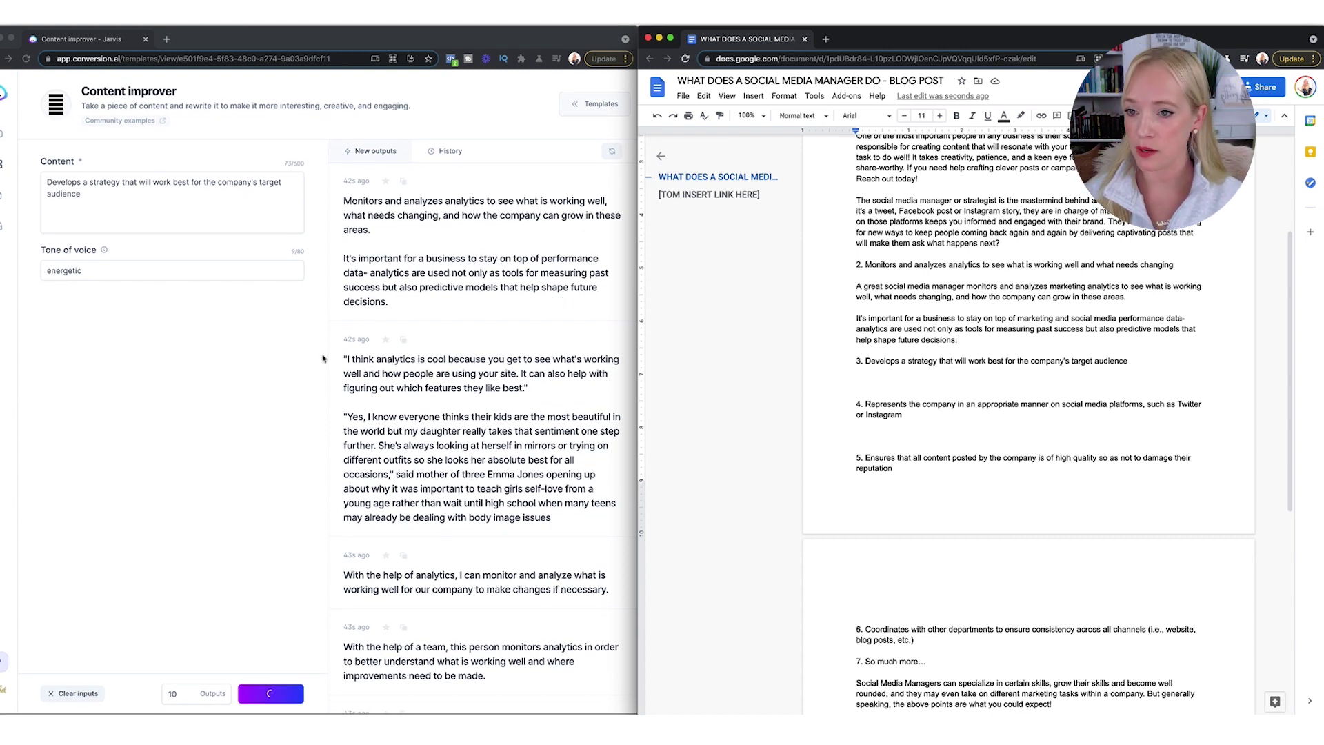
pyautogui.click(267, 368)
pyautogui.scroll(-6, 496, 345)
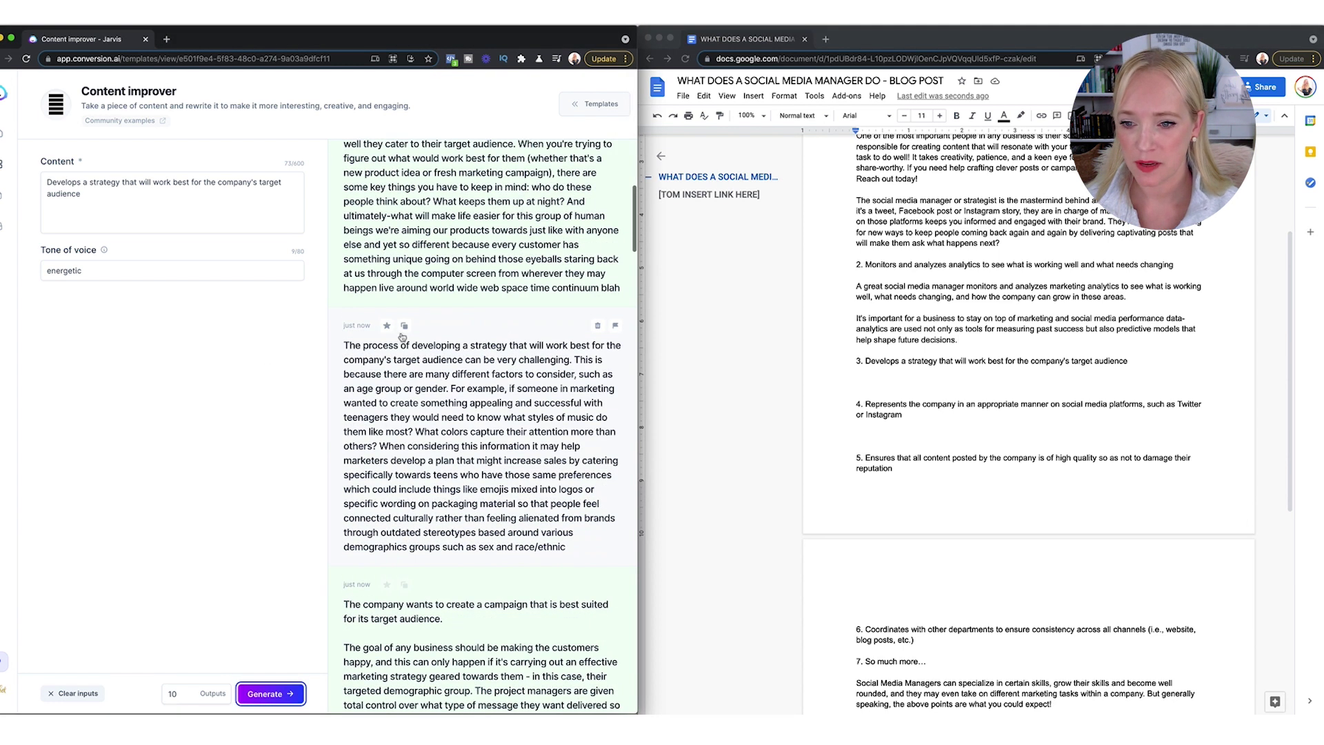
# Step: Change the Content improver text to "Develops a social media strategy" and generate 10 outputs again
pyautogui.click(90, 183)
pyautogui.write('n')
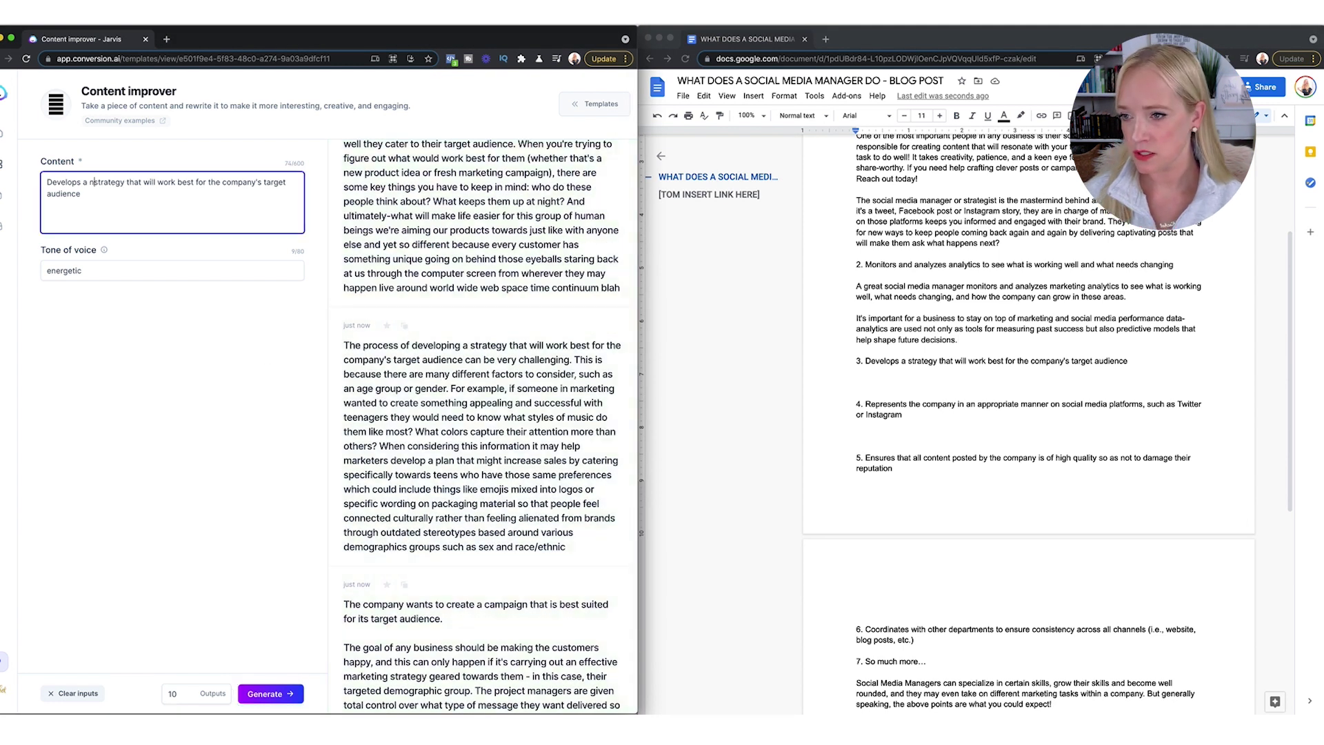
pyautogui.write('ocial media')
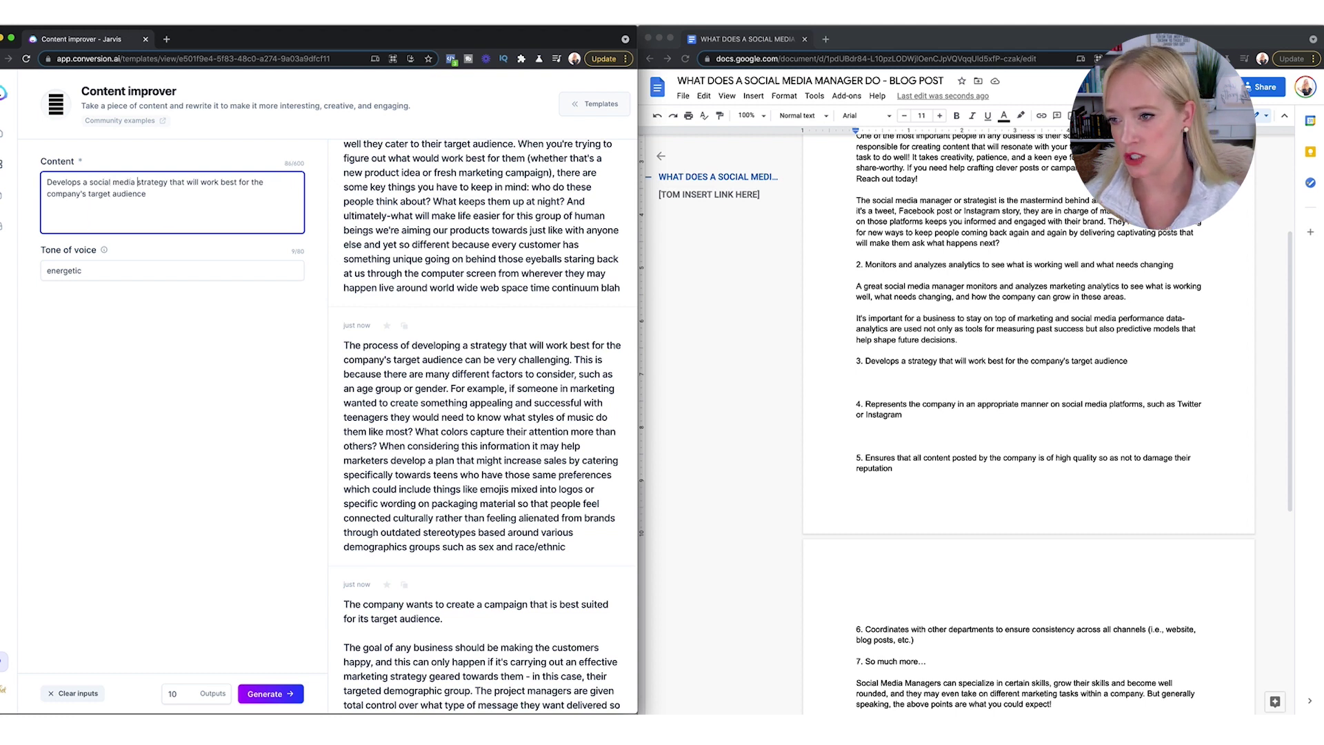
pyautogui.click(265, 694)
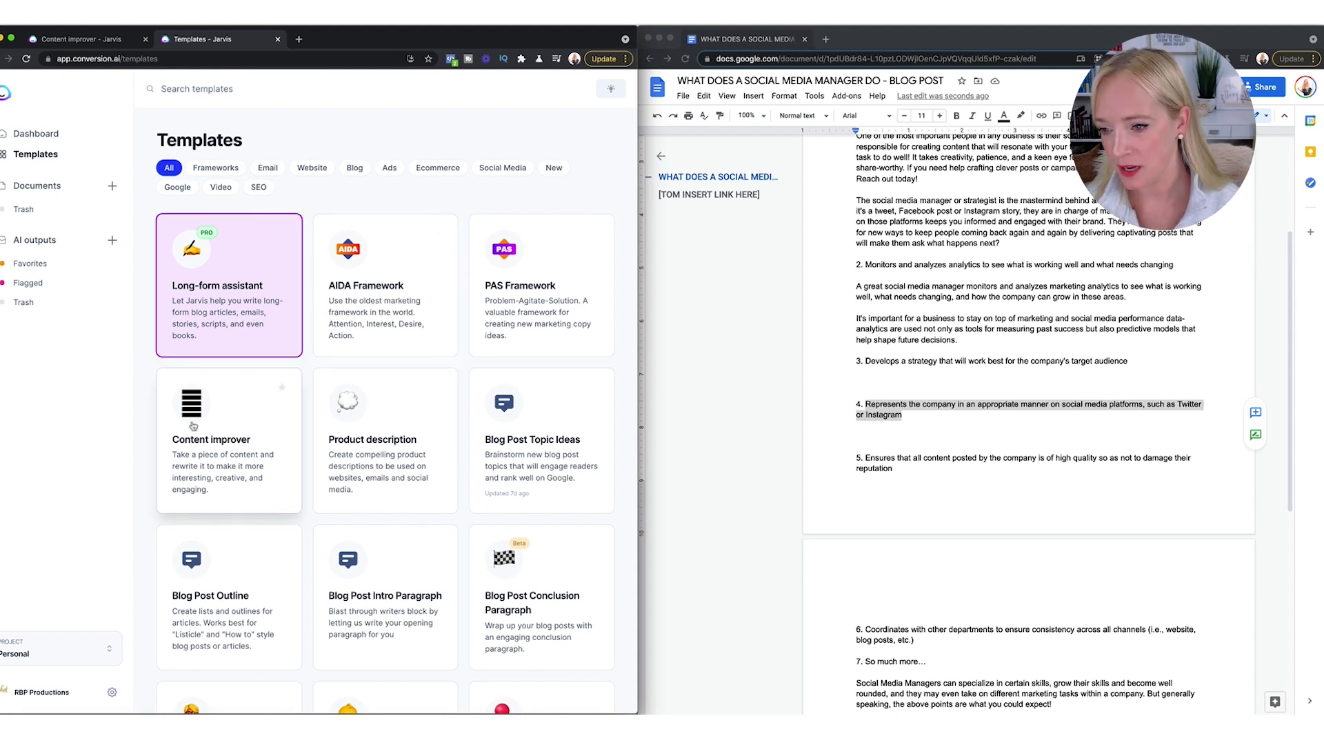
# Step: In a second Content improver, generate 10 outputs from point 4's text, reworded to begin "A social media manager represents the company"
pyautogui.click(227, 441)
pyautogui.moveTo(188, 207); pyautogui.dragTo(24, 177)
pyautogui.write('Represents the company in an appropriate manner on social media platforms, such as Twitter or Instagram')
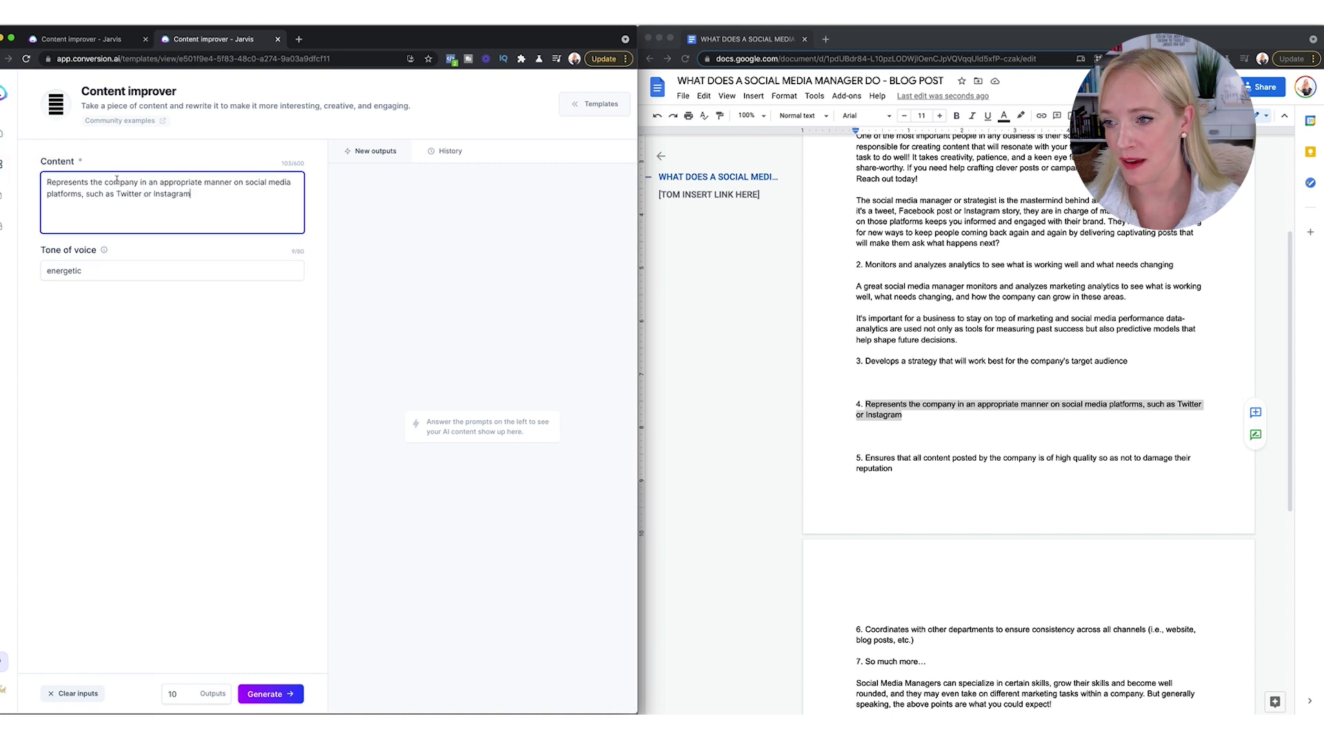
pyautogui.write('A social media ')
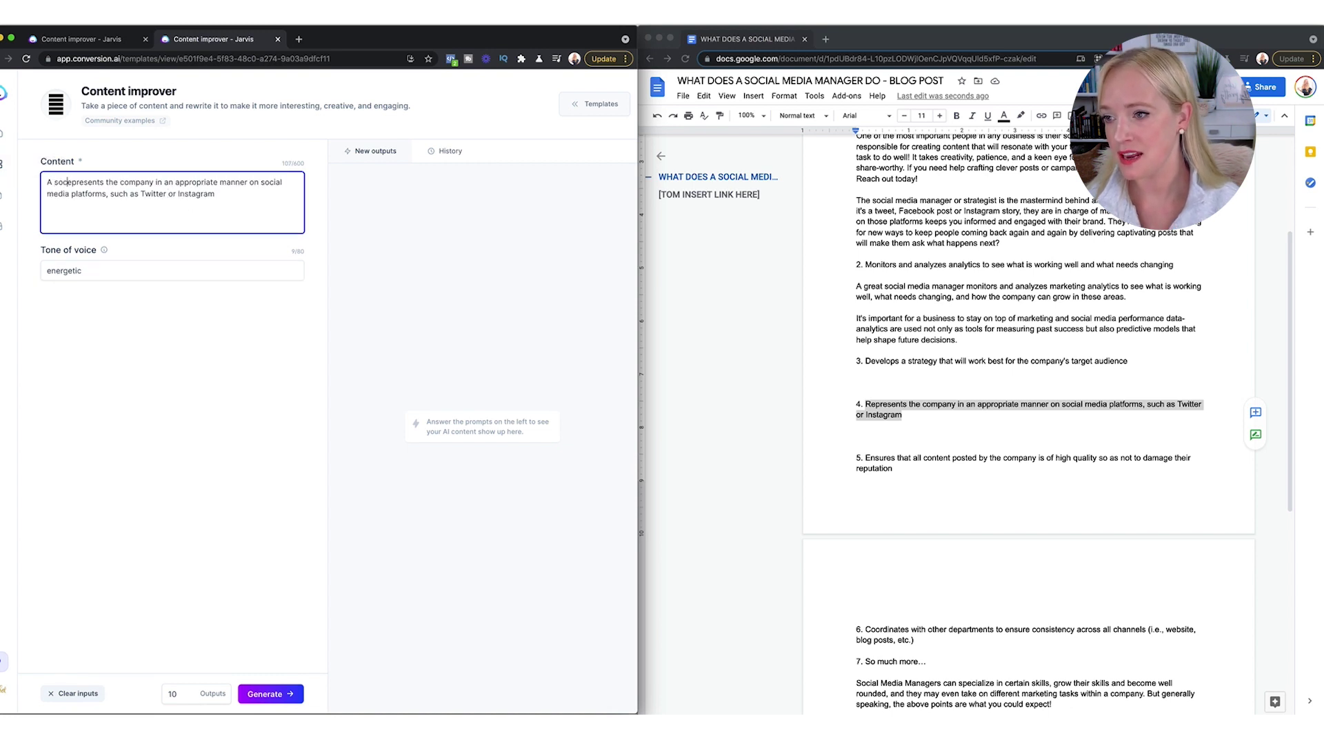
pyautogui.write('manager r')
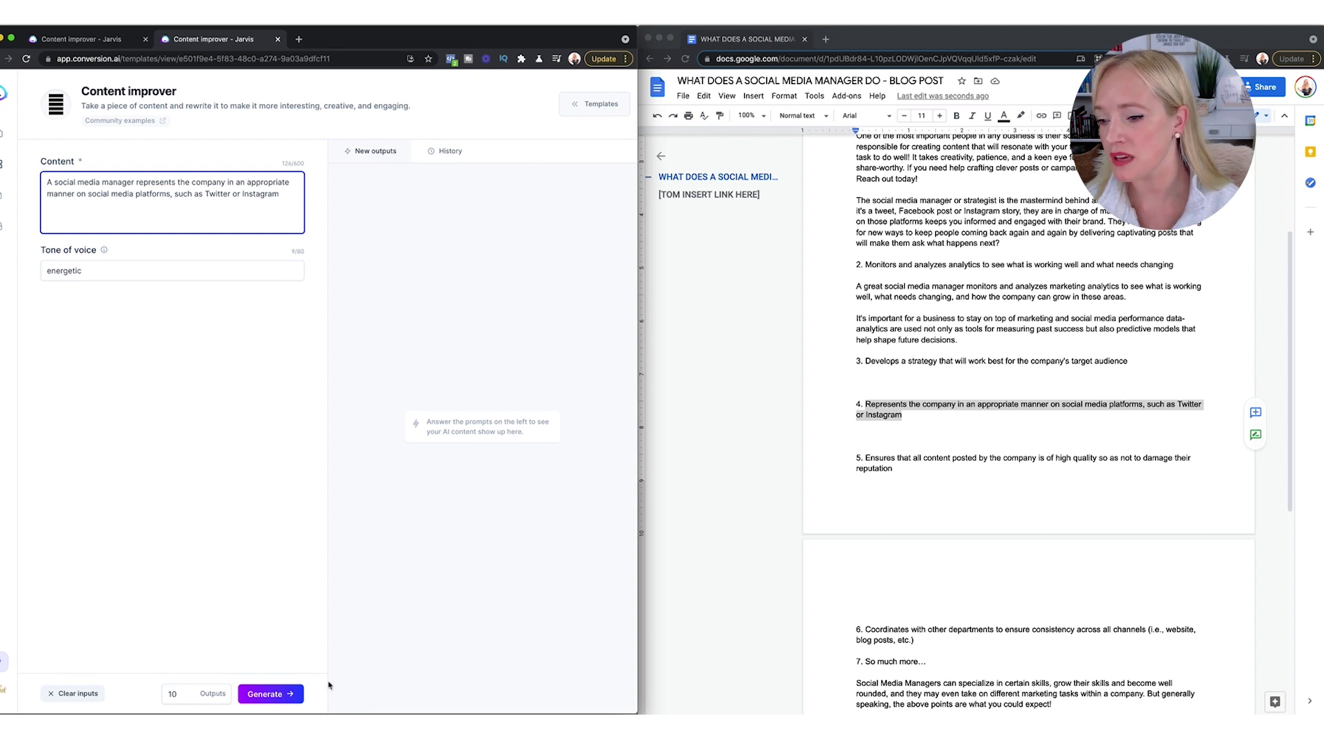
pyautogui.click(269, 694)
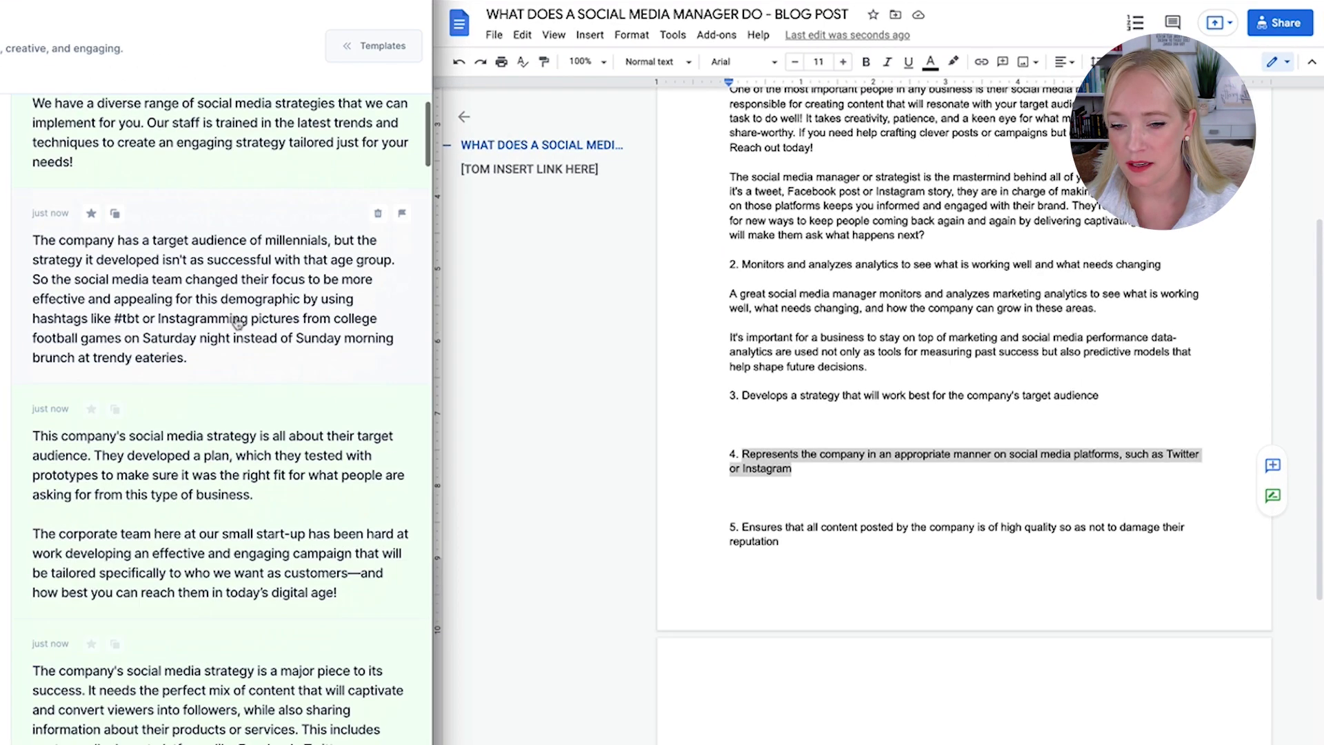
# Step: Copy the output beginning "This company's social media strategy is all about their target audience" into the document below point 3
pyautogui.scroll(-1, 238, 324)
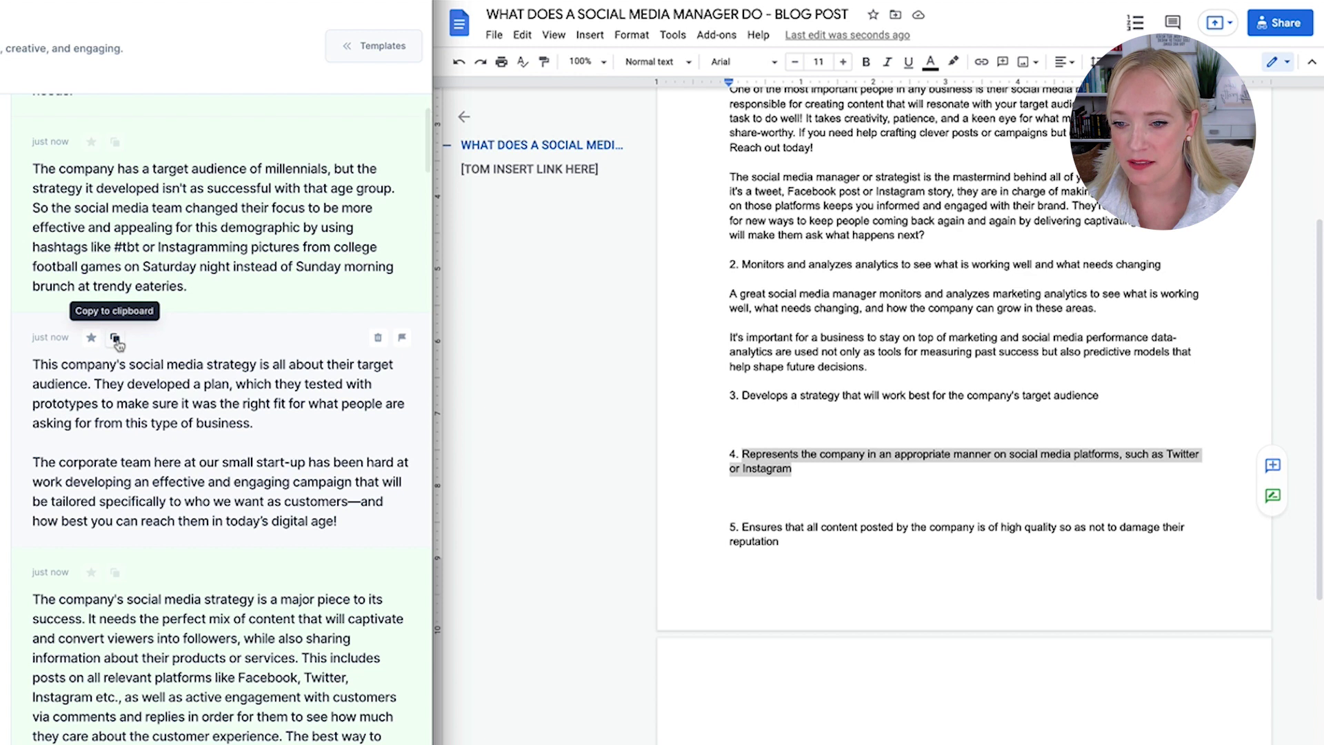
pyautogui.click(116, 338)
pyautogui.click(814, 425)
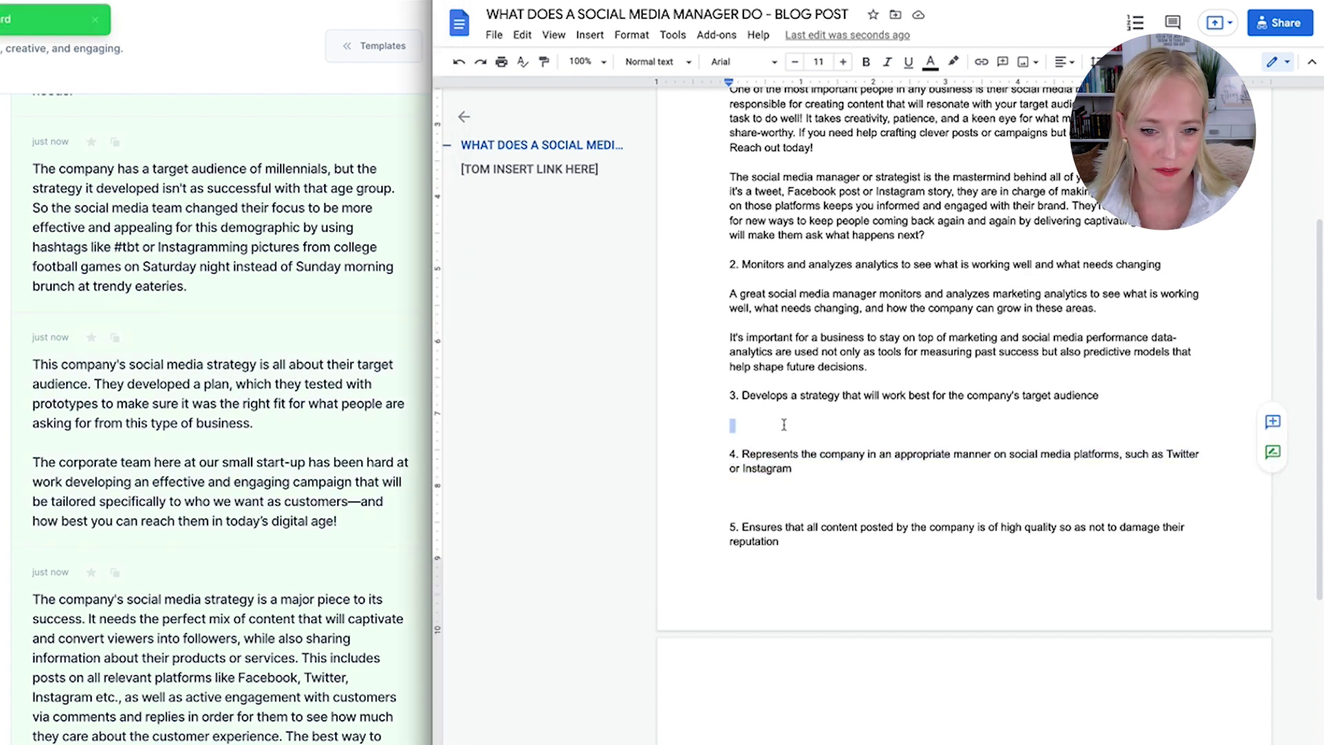
pyautogui.hotkey('ctrl', 'v')
# Step: Reword the opening below point 3 to "The social media manager creates a social media strategy that is all about their target audience"
pyautogui.moveTo(812, 425); pyautogui.dragTo(730, 425)
pyautogui.write('The social media manager creates a')
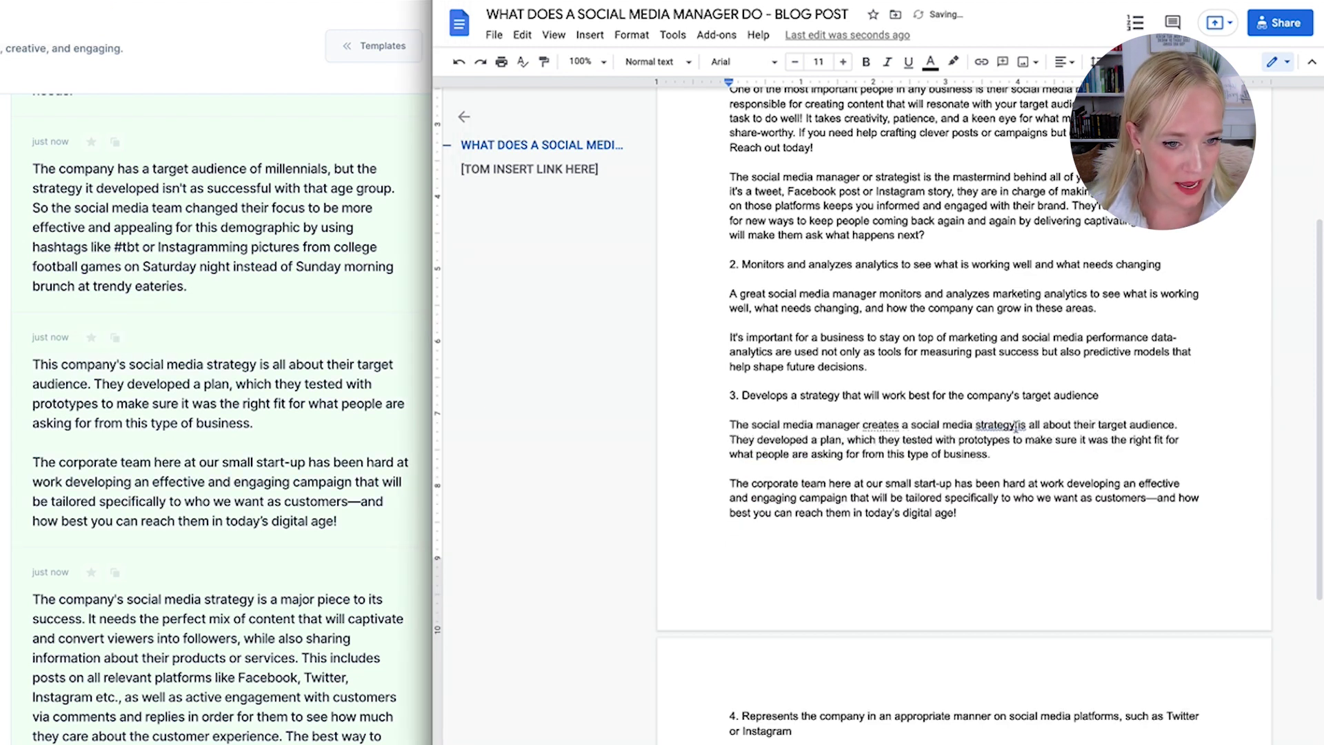
pyautogui.click(1025, 425)
pyautogui.write('that')
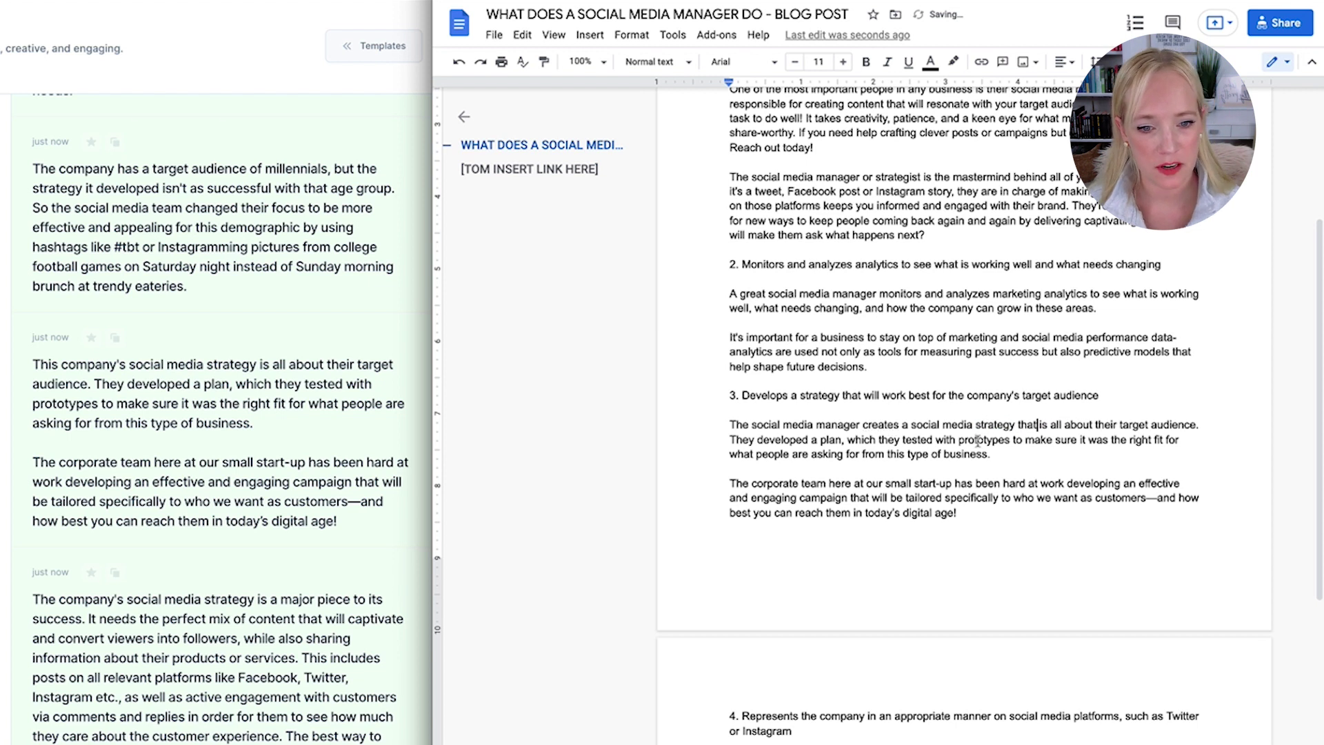
# Step: Change the start of the second sentence below point 3 to "They develop a plan, which they may or may not have tested"
pyautogui.click(805, 440)
pyautogui.press('BackSpace')
pyautogui.press('BackSpace')
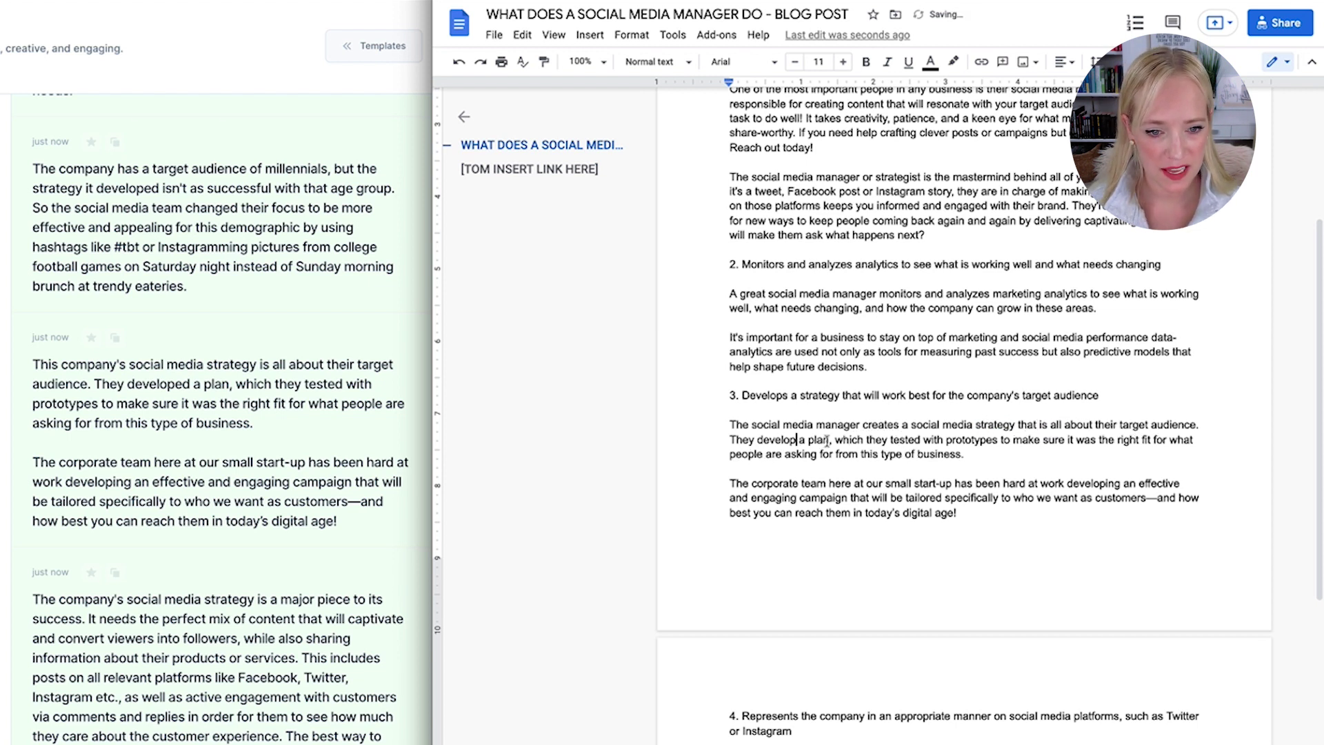
pyautogui.hotkey('ctrl', 'Right')
pyautogui.write('may or may ')
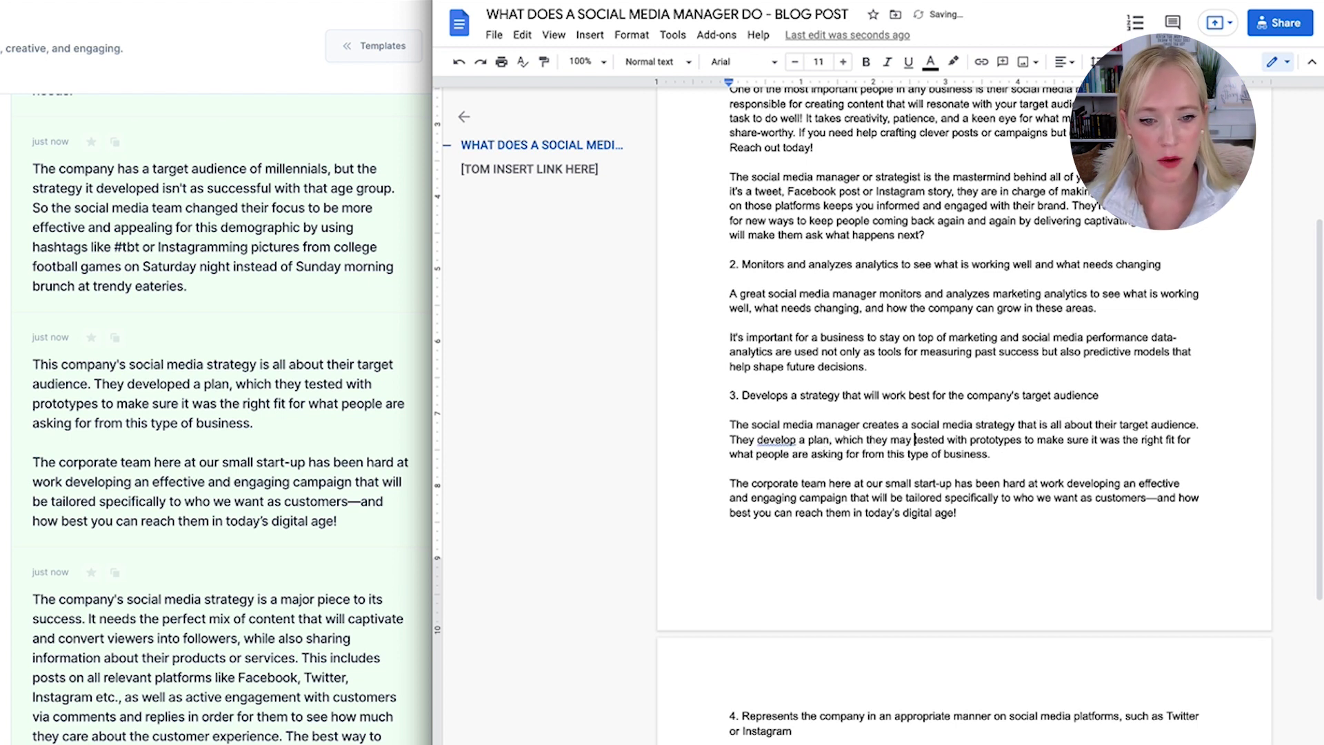
pyautogui.write('not have')
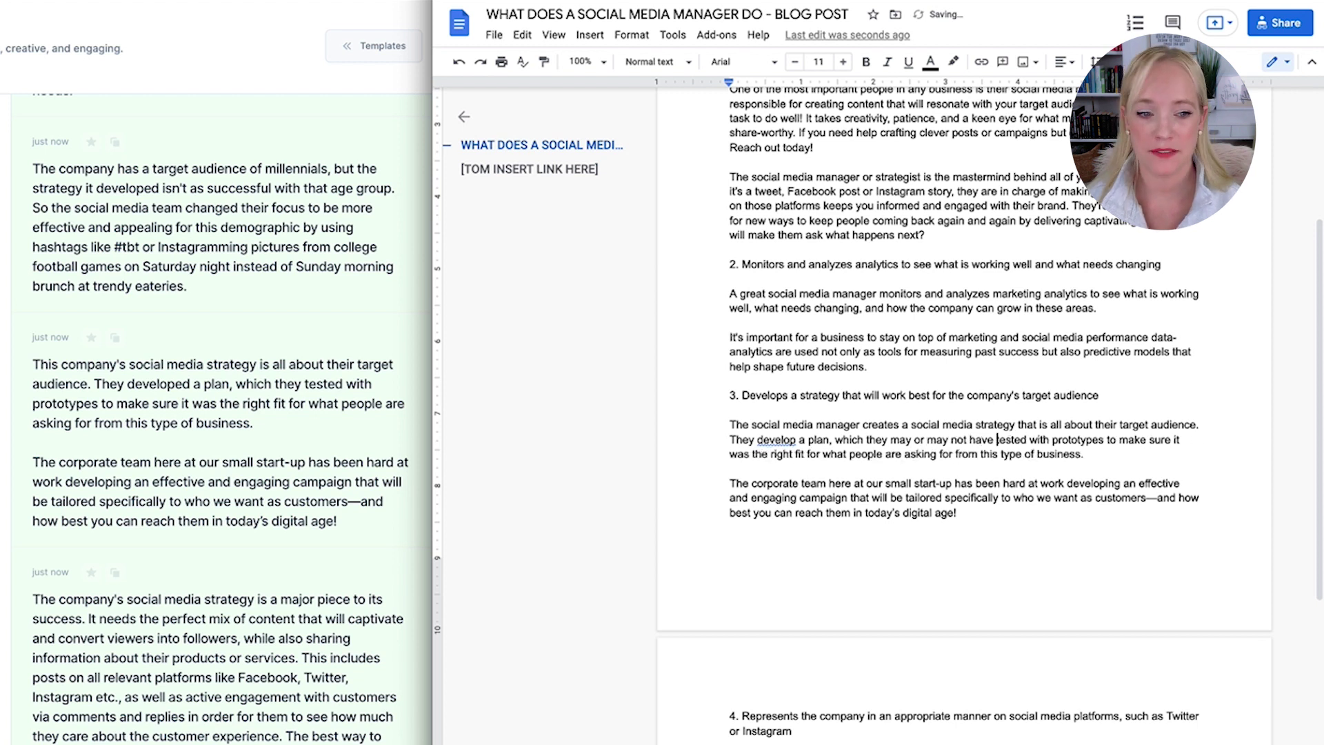
# Step: In that sentence, replace "prototypes" with "small portions of the audience" and "fit" with "type of content"
pyautogui.moveTo(1104, 440); pyautogui.dragTo(1052, 440)
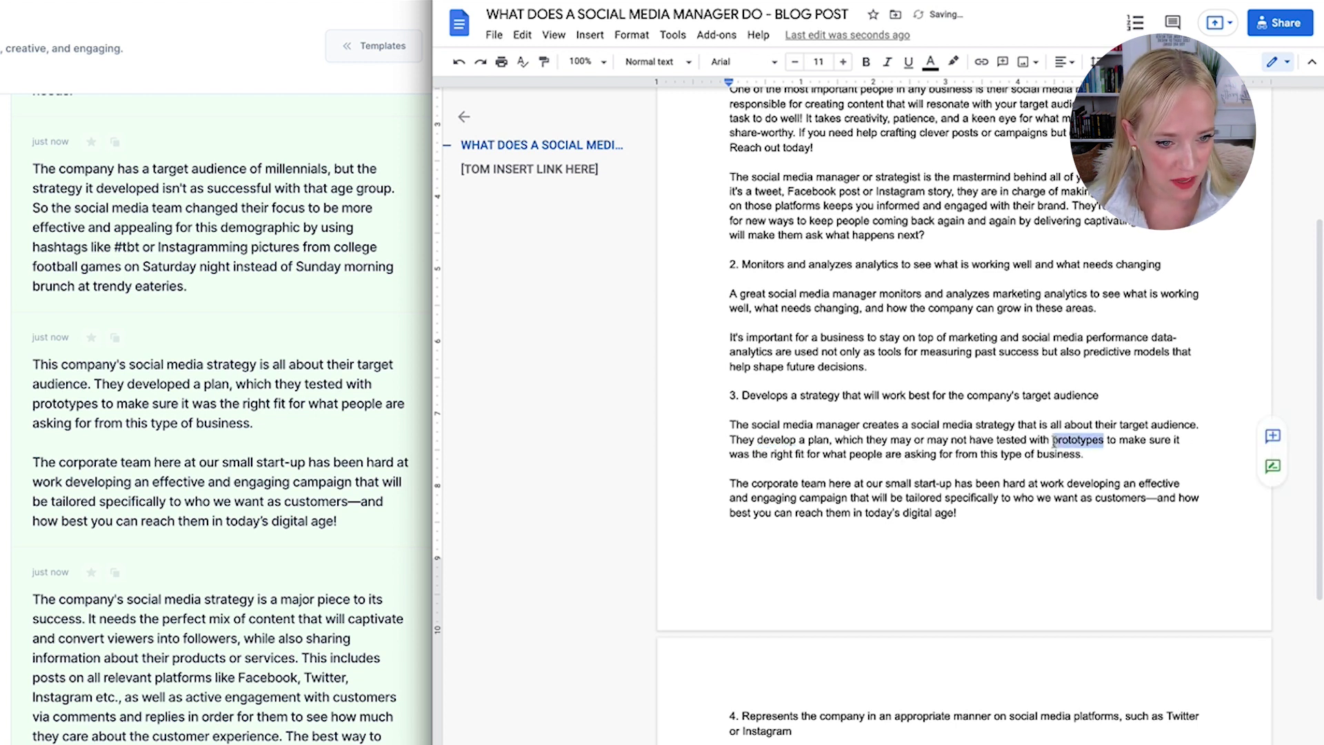
pyautogui.write('small portions of the audience')
pyautogui.doubleClick(879, 454)
pyautogui.write('type of content')
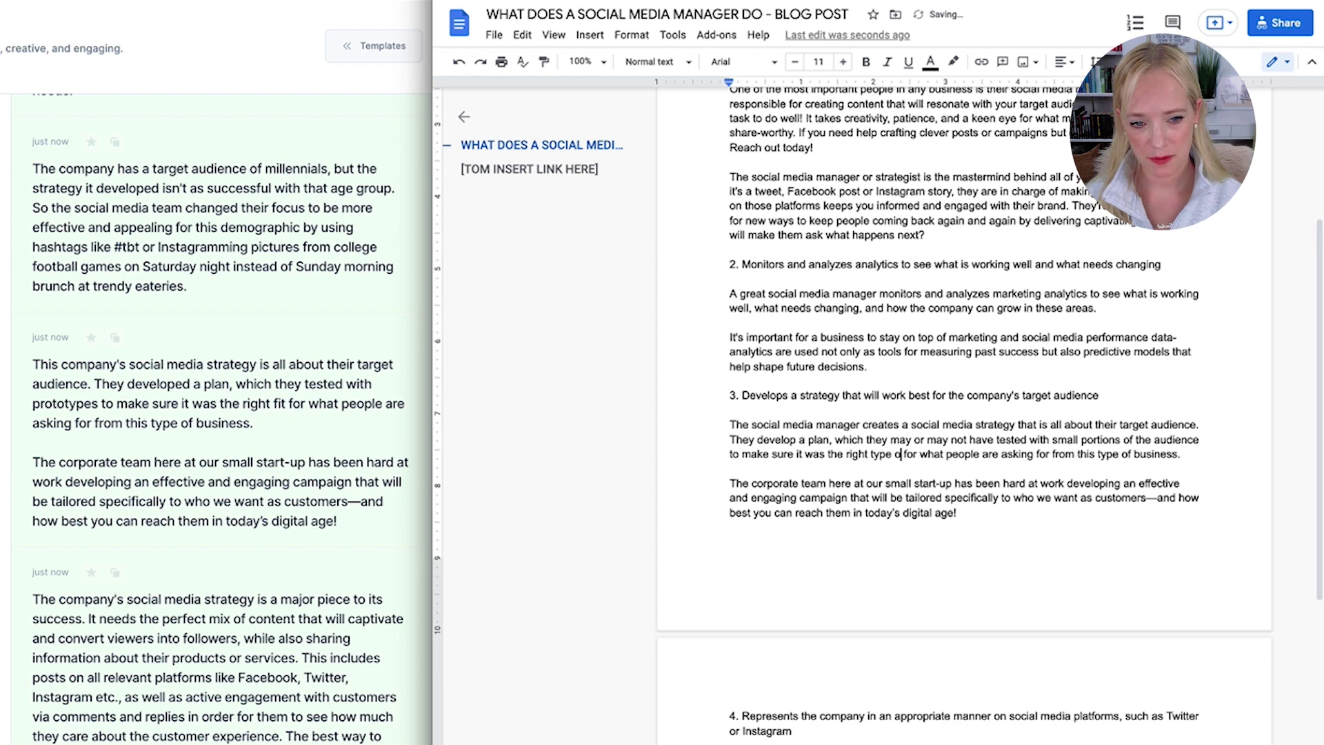
pyautogui.click(838, 470)
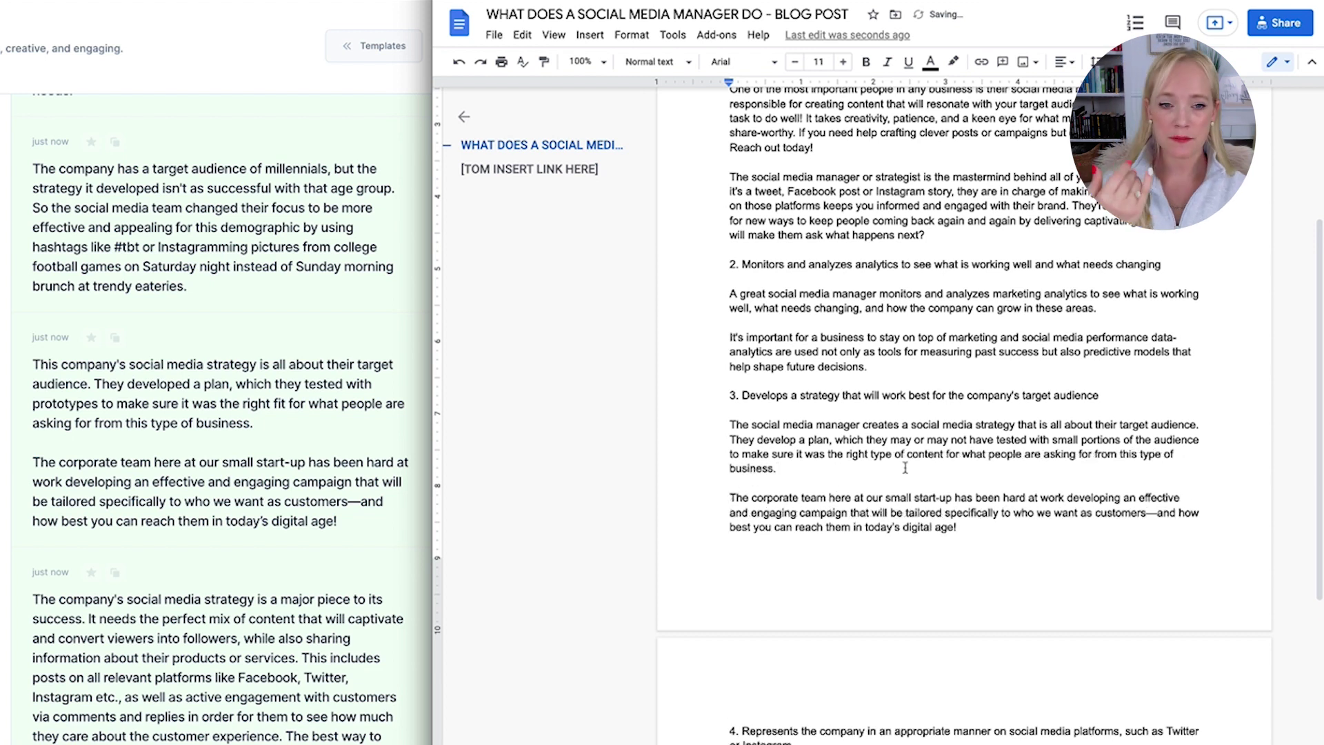
# Step: Delete the paragraph beginning "The corporate team here at our small start-up" below point 3
pyautogui.scroll(-2, 906, 467)
pyautogui.moveTo(1010, 411); pyautogui.dragTo(726, 381)
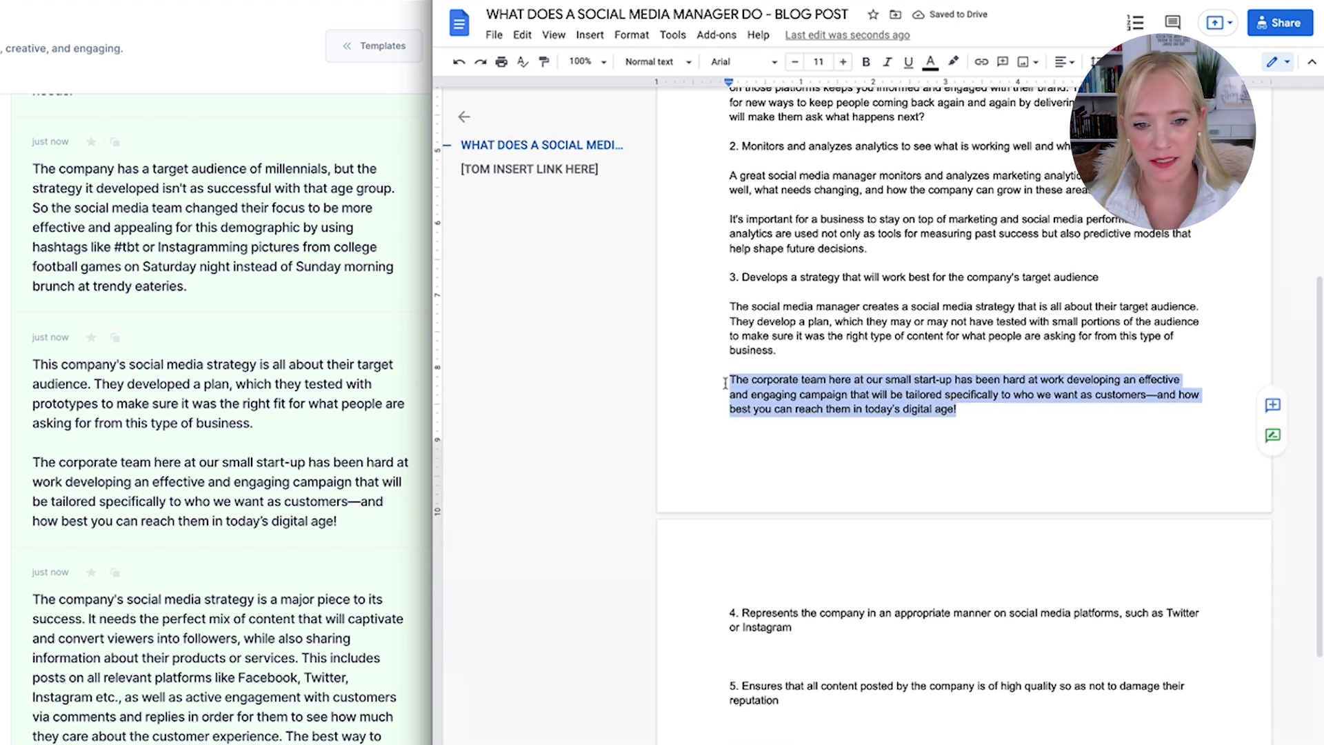
pyautogui.press('BackSpace')
# Step: Copy the output beginning "Developing a social media strategy for the company's target audience" in below point 3's first paragraph
pyautogui.scroll(-10, 214, 537)
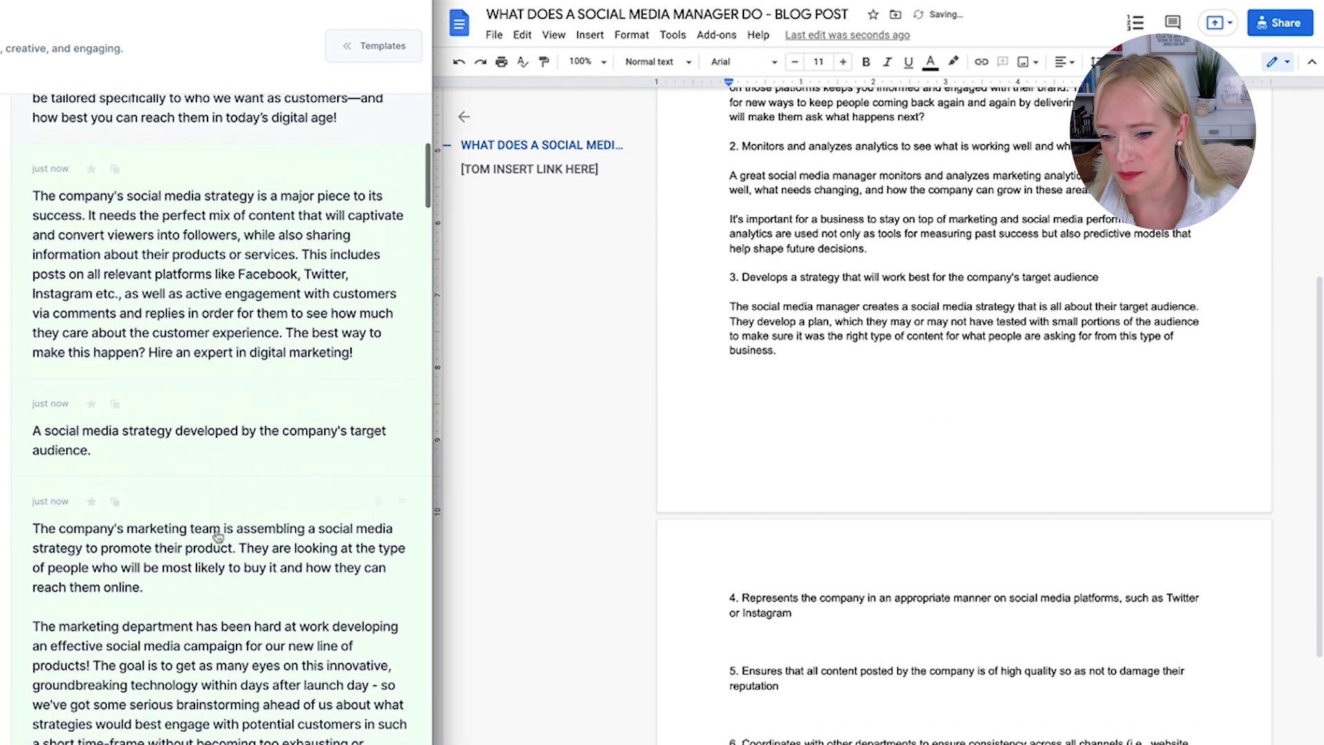
pyautogui.scroll(-2, 210, 534)
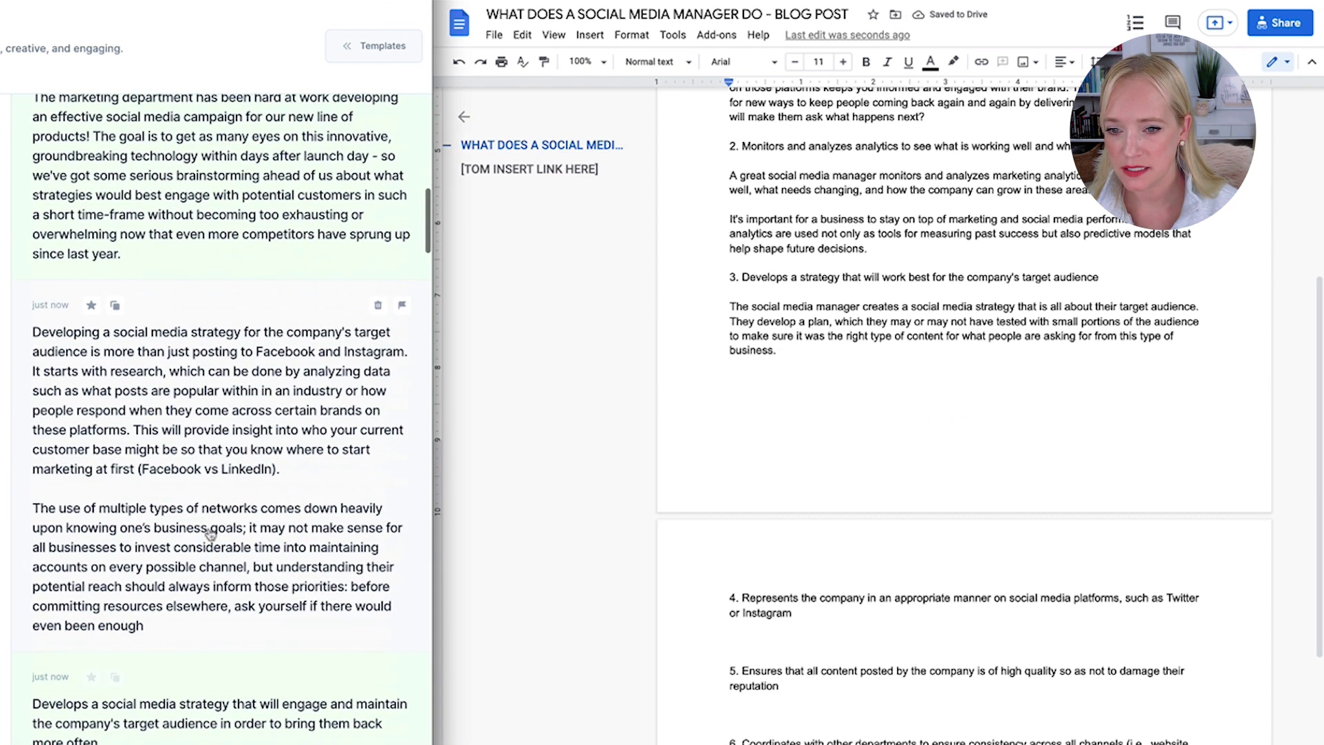
pyautogui.click(116, 306)
pyautogui.click(803, 376)
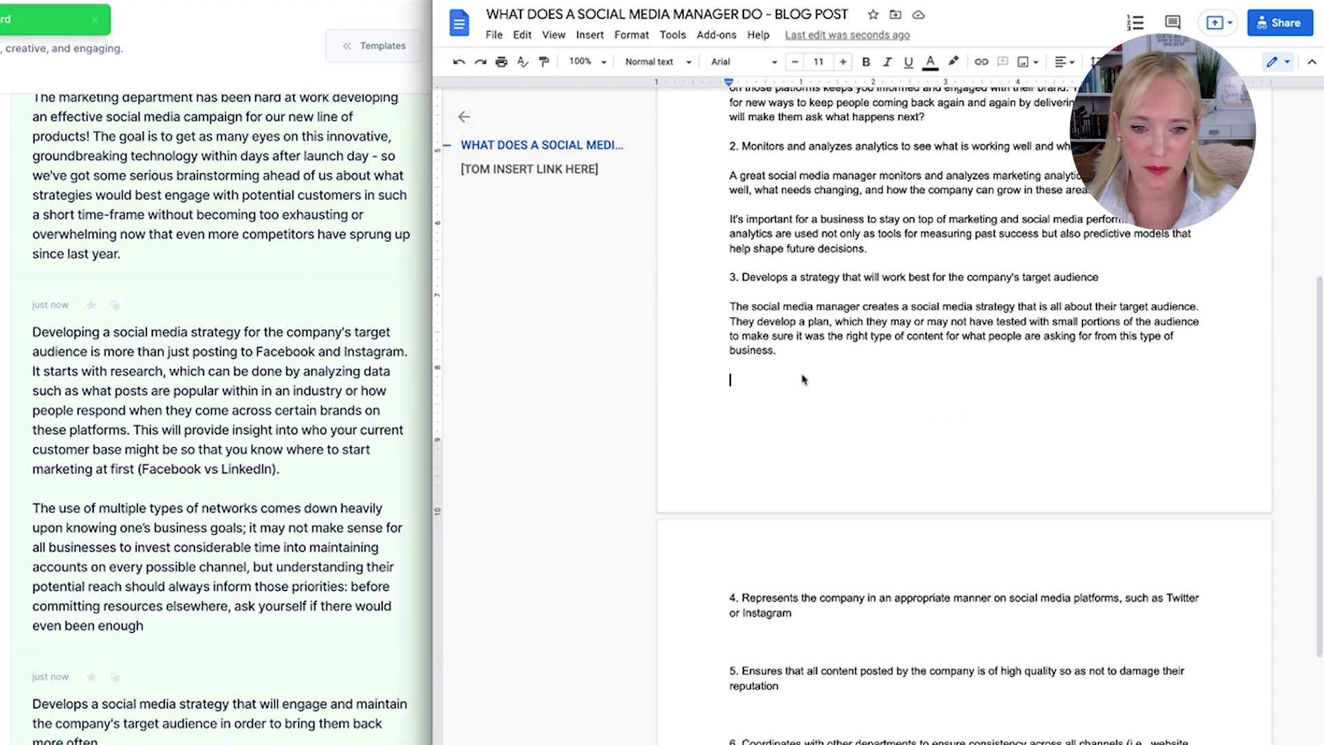
pyautogui.hotkey('ctrl', 'v')
pyautogui.scroll(-5, 859, 695)
# Step: Generate 10 Content improver outputs from point 5's text, "Ensures that all content posted by the company is of high quality so as not to damage their reputation"
pyautogui.click(764, 478)
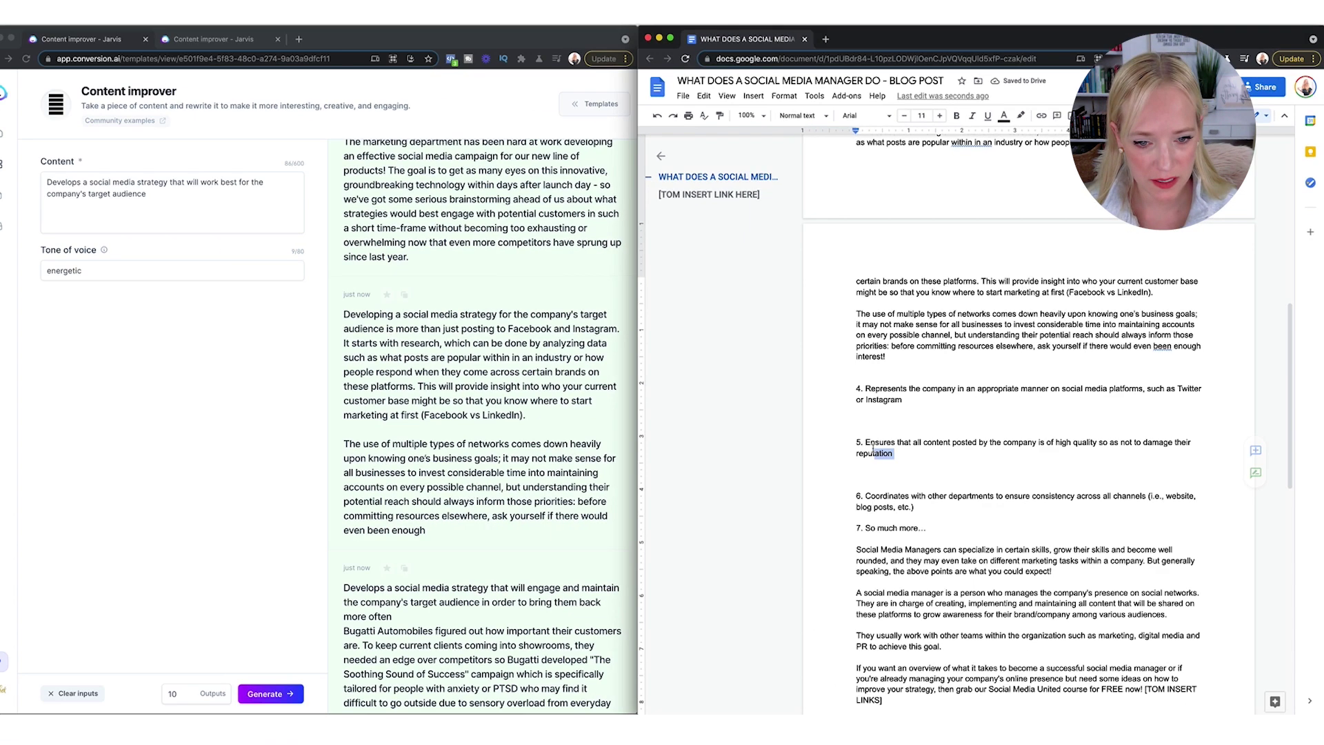
pyautogui.moveTo(786, 520); pyautogui.dragTo(742, 505)
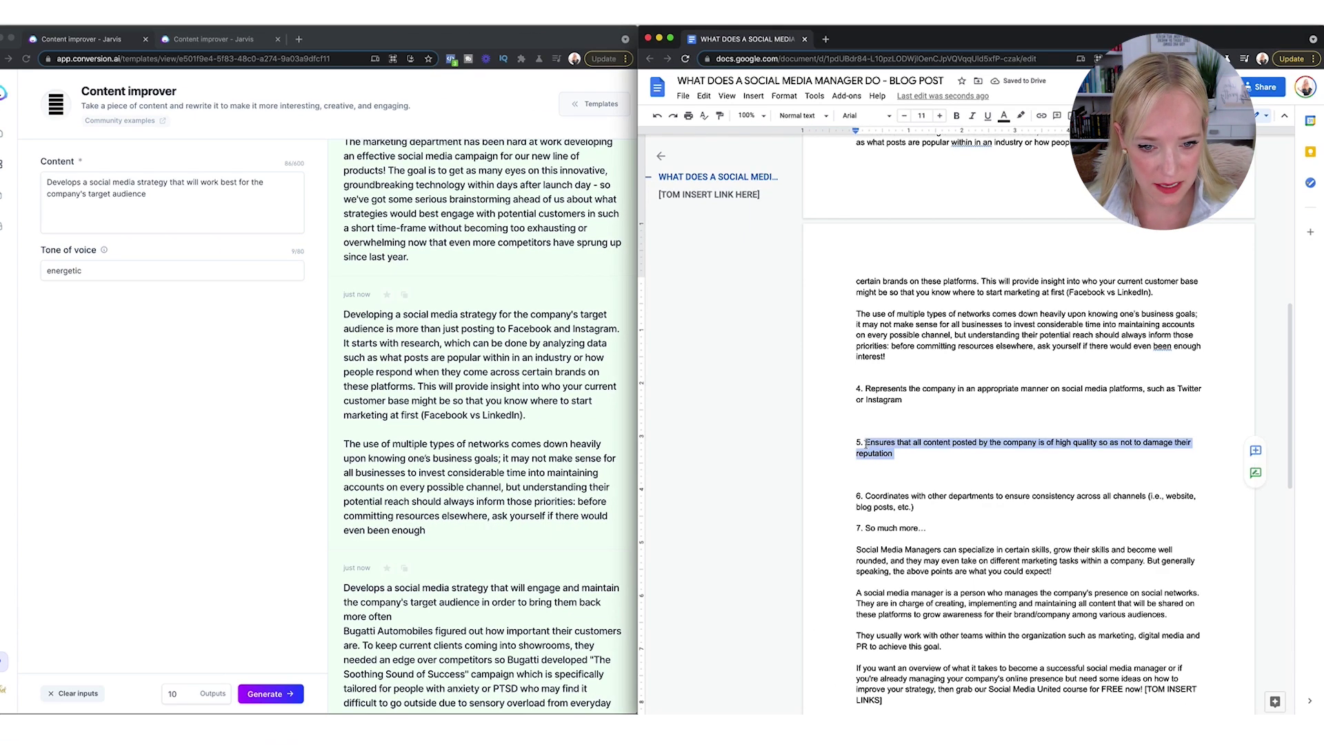
pyautogui.hotkey('ctrl', 'c')
pyautogui.click(129, 186)
pyautogui.hotkey('ctrl', 'a')
pyautogui.hotkey('ctrl', 'v')
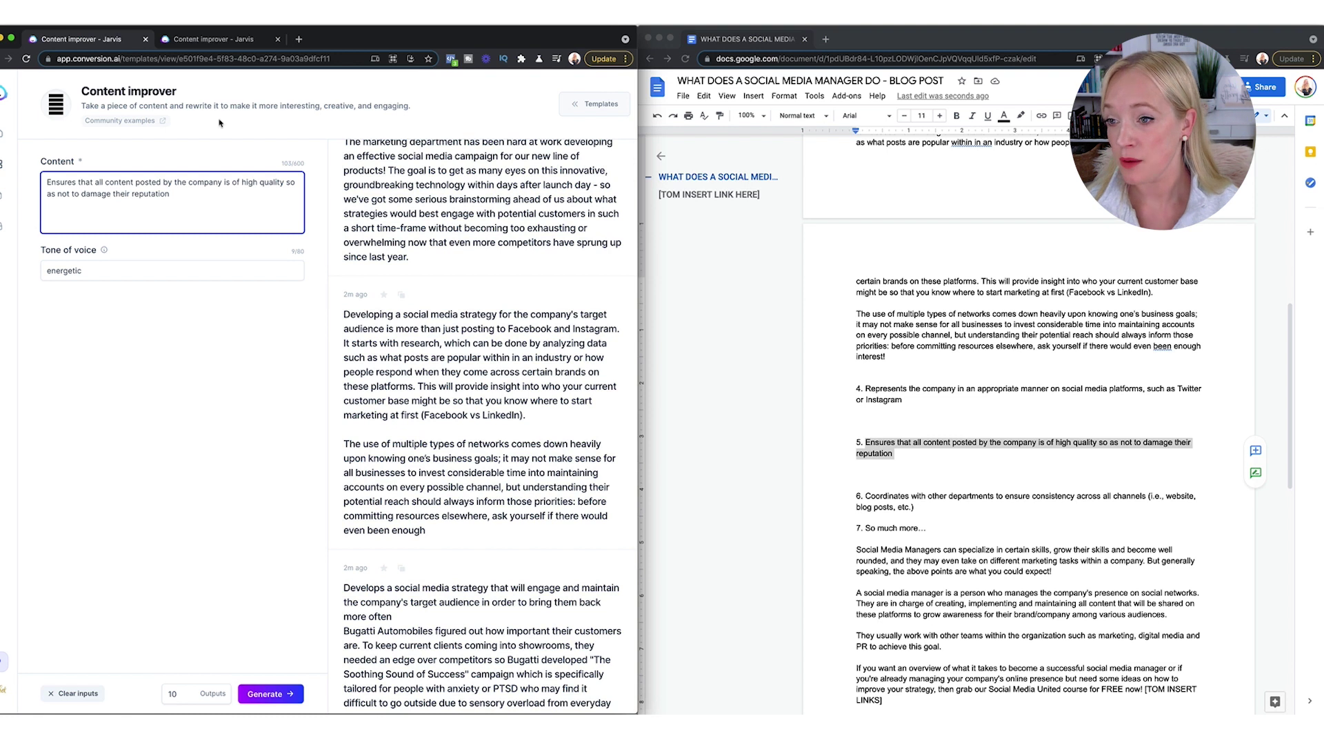
pyautogui.click(288, 693)
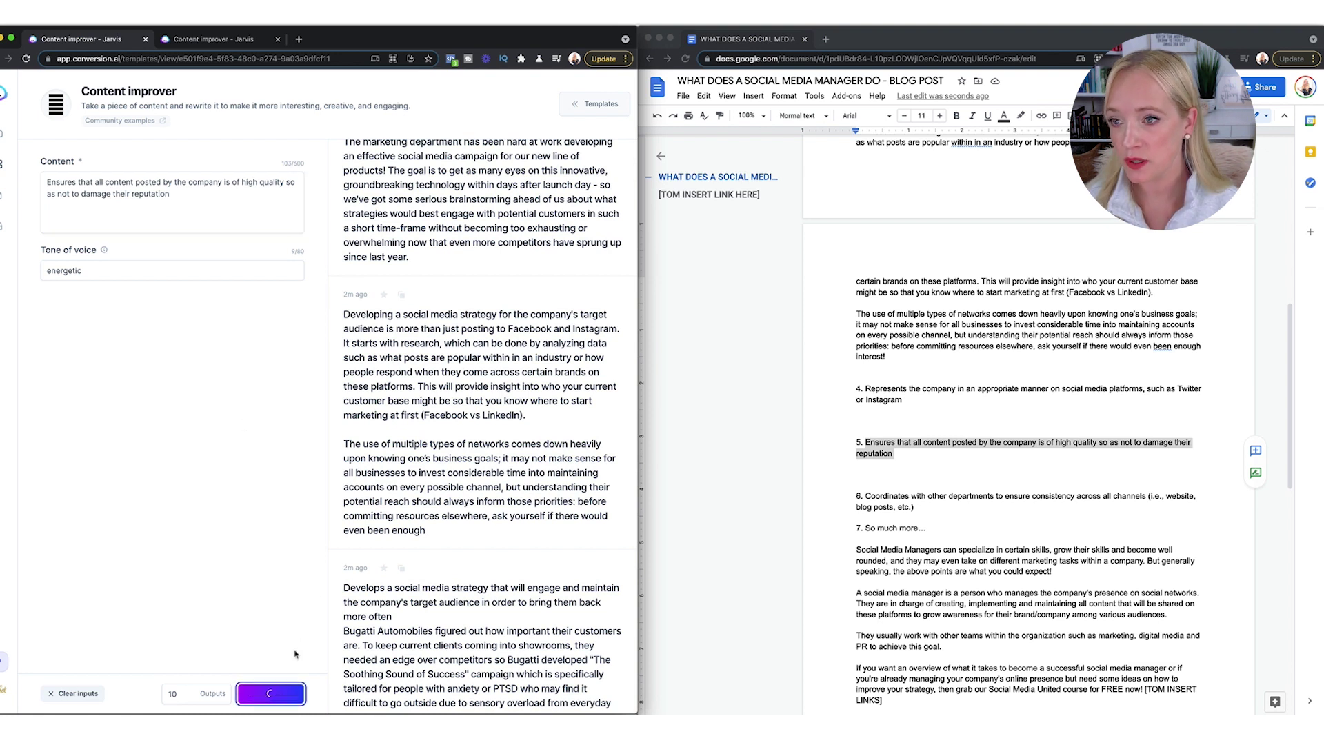
# Step: Copy the output containing "because they want to maintain a trustworthy image with employees and customers" in below point 5
pyautogui.click(260, 43)
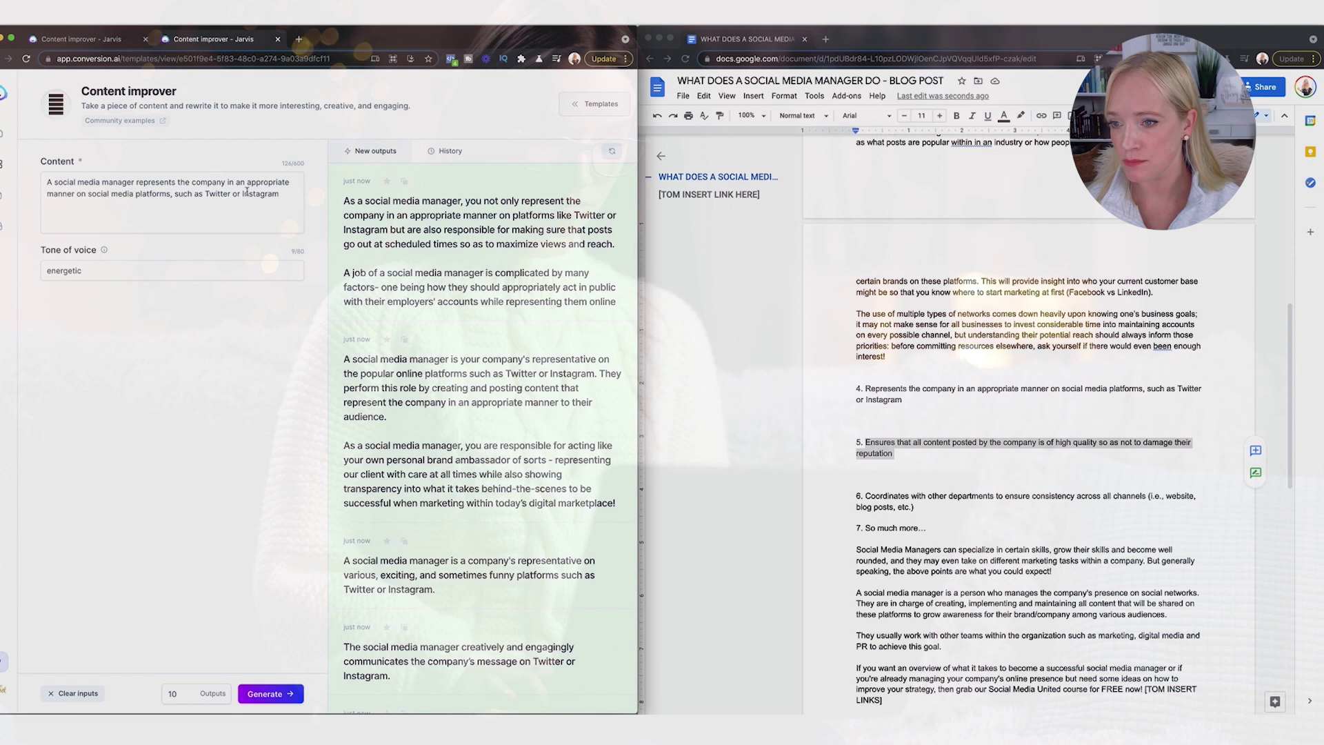
pyautogui.click(288, 188)
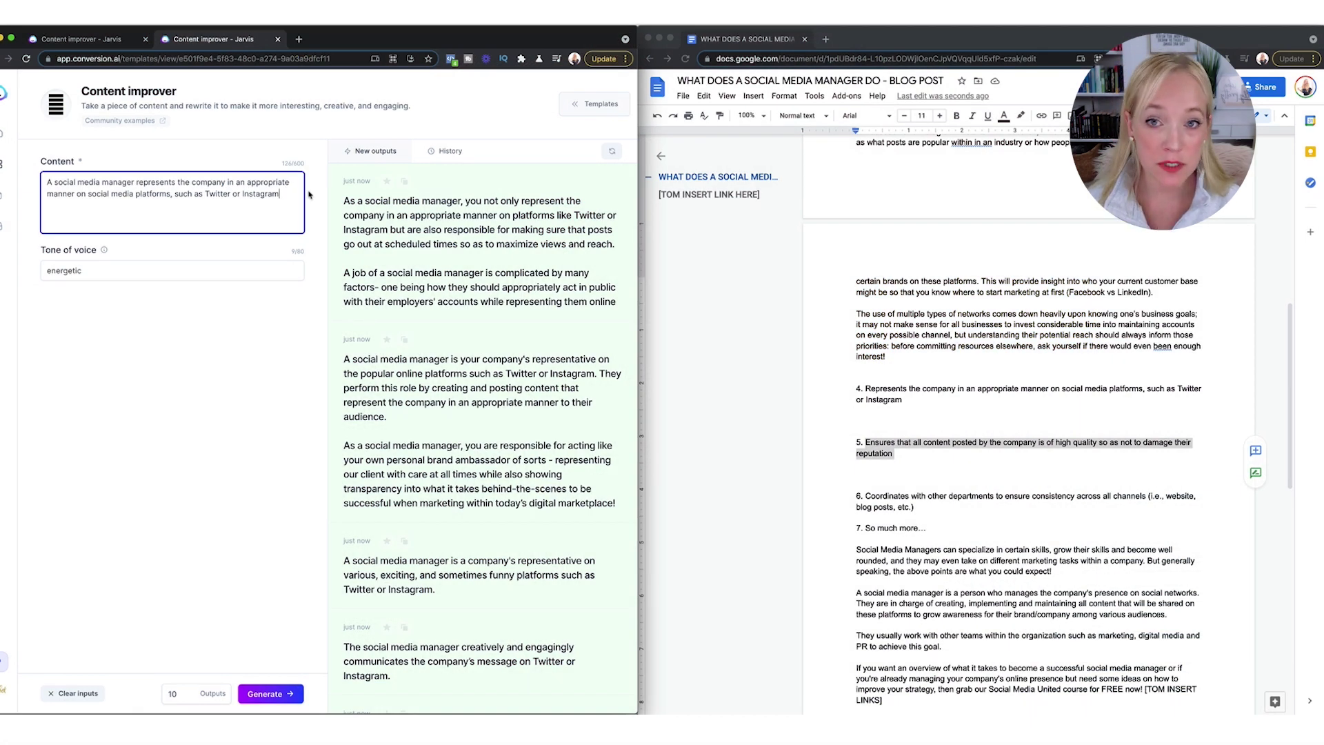
pyautogui.click(98, 41)
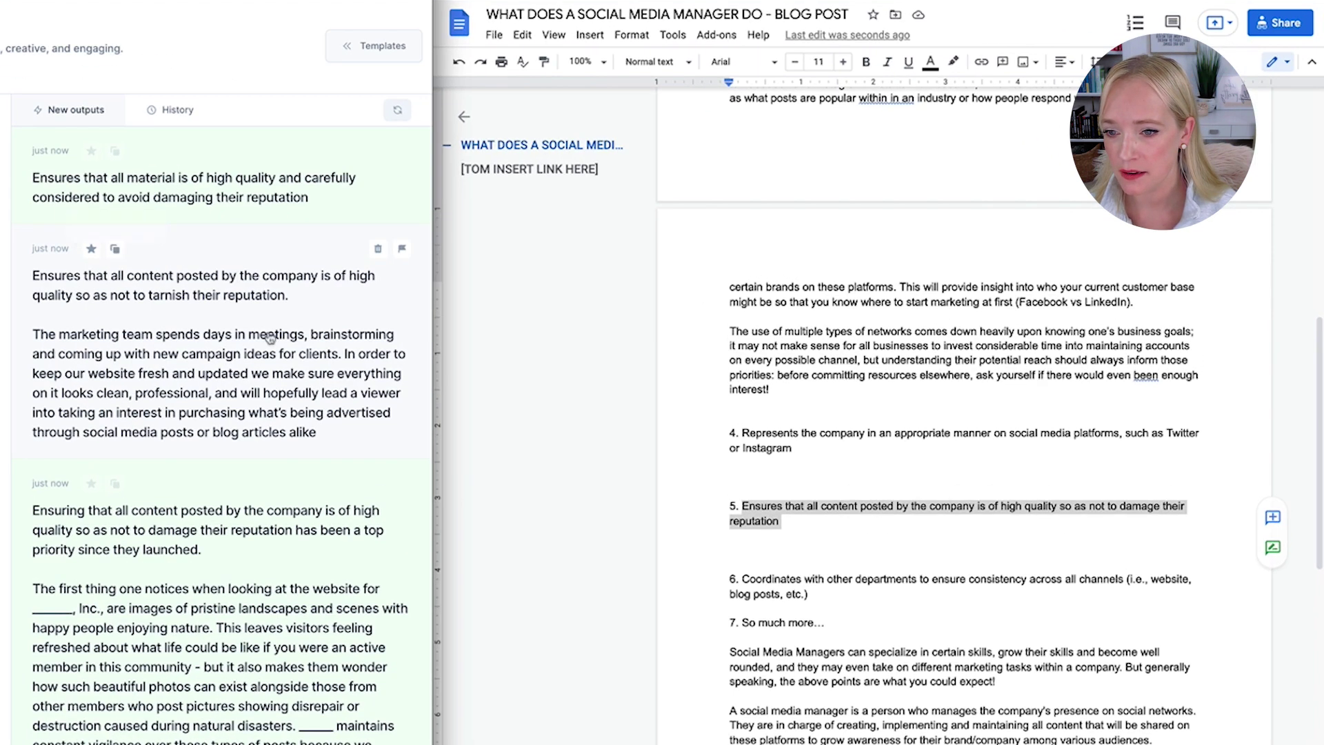
pyautogui.scroll(-8, 149, 335)
pyautogui.click(115, 315)
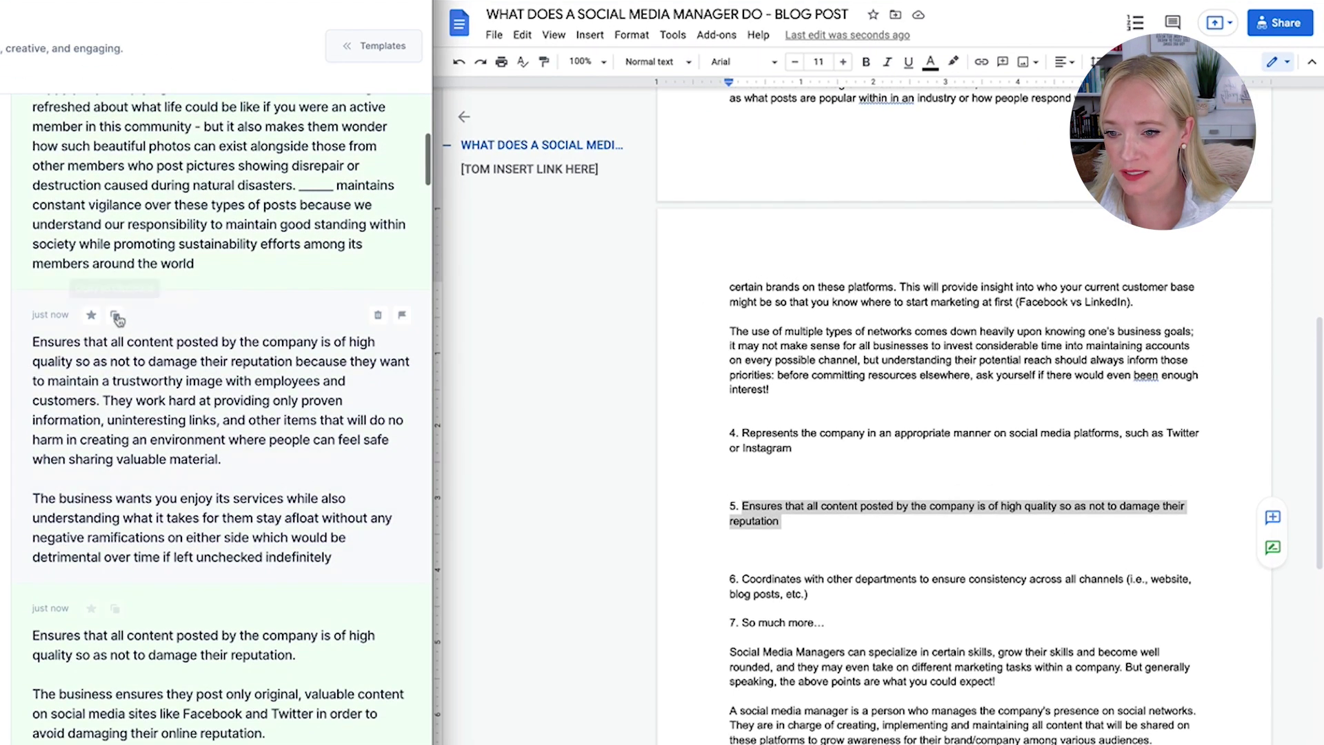
pyautogui.click(766, 550)
pyautogui.hotkey('ctrl', 'v')
# Step: Change the opening of the paragraph below point 5 to "A great social media manager ensures"
pyautogui.click(747, 550)
pyautogui.press('BackSpace')
pyautogui.write('A great social media am')
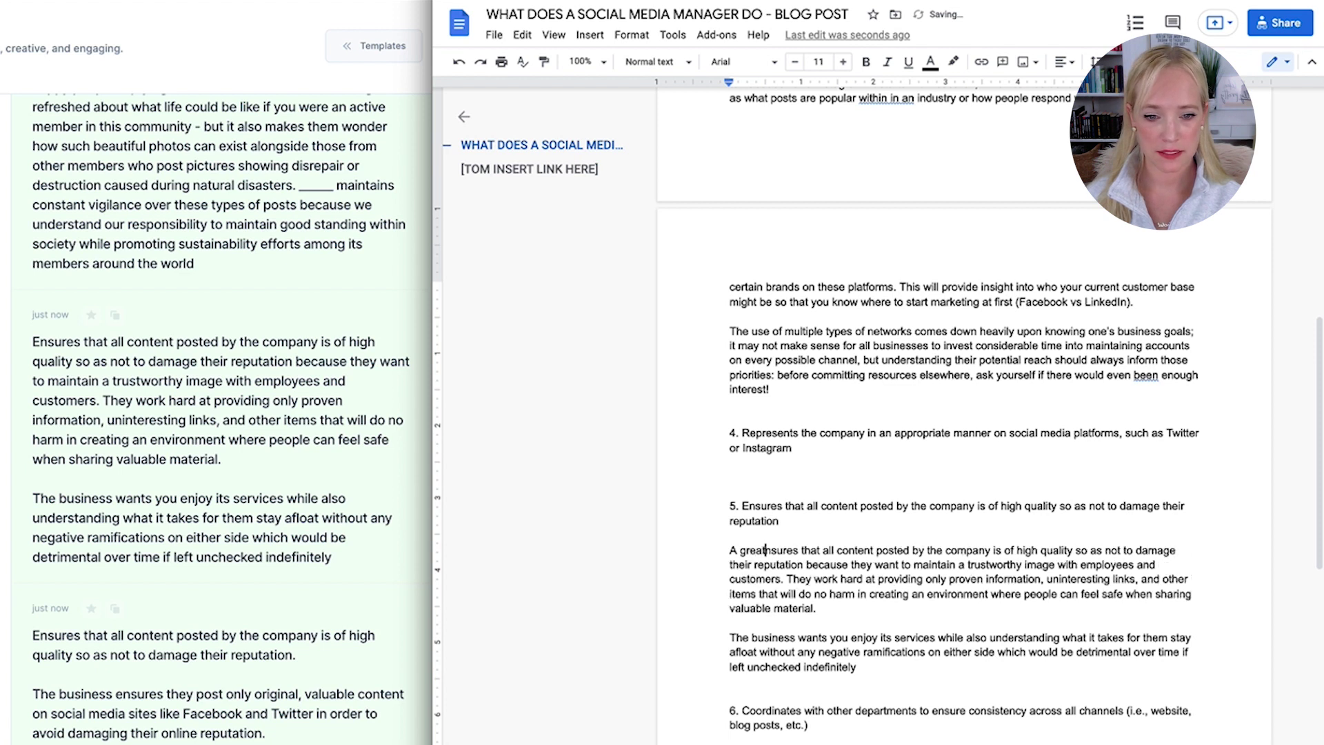
pyautogui.press('BackSpace')
pyautogui.press('BackSpace')
pyautogui.write('manager e')
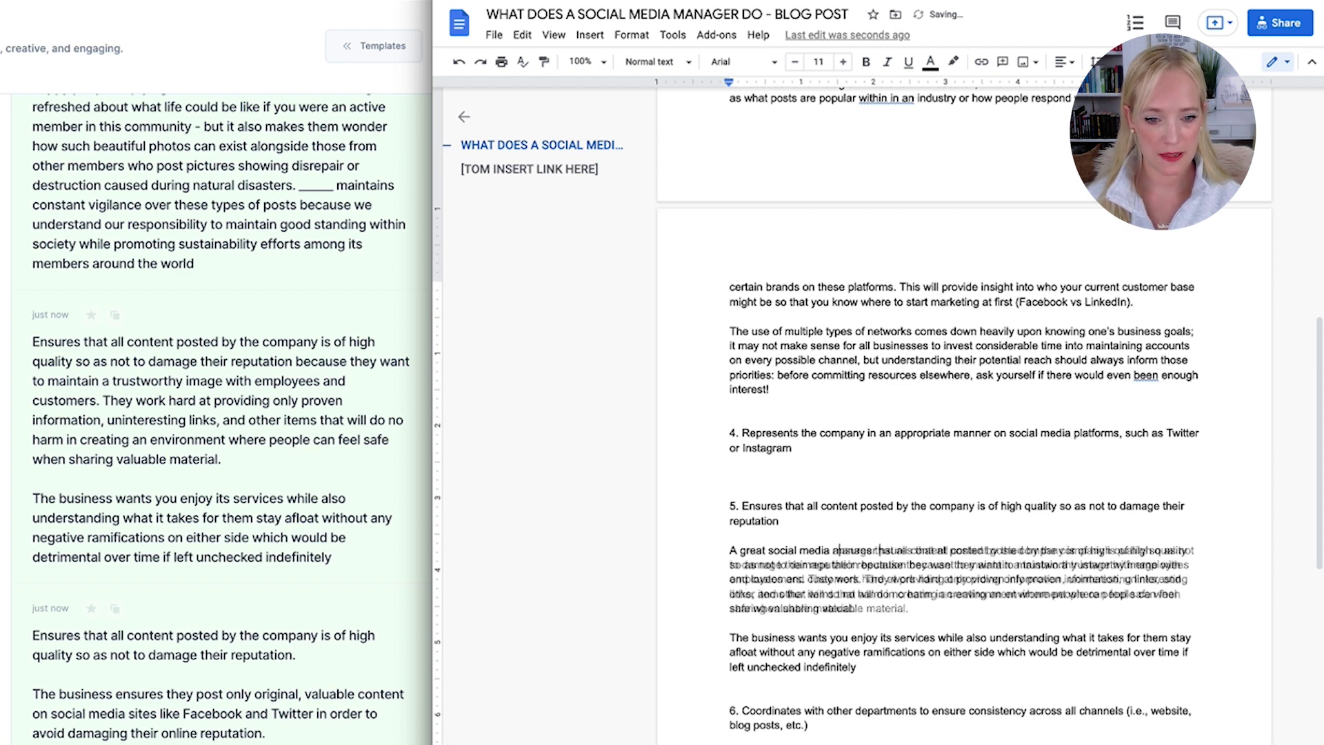
# Step: In the same paragraph, replace "proven" with "fact-checked" and change "uninteresting" to "interesting"
pyautogui.click(931, 606)
pyautogui.doubleClick(1034, 581)
pyautogui.write('fact-chec')
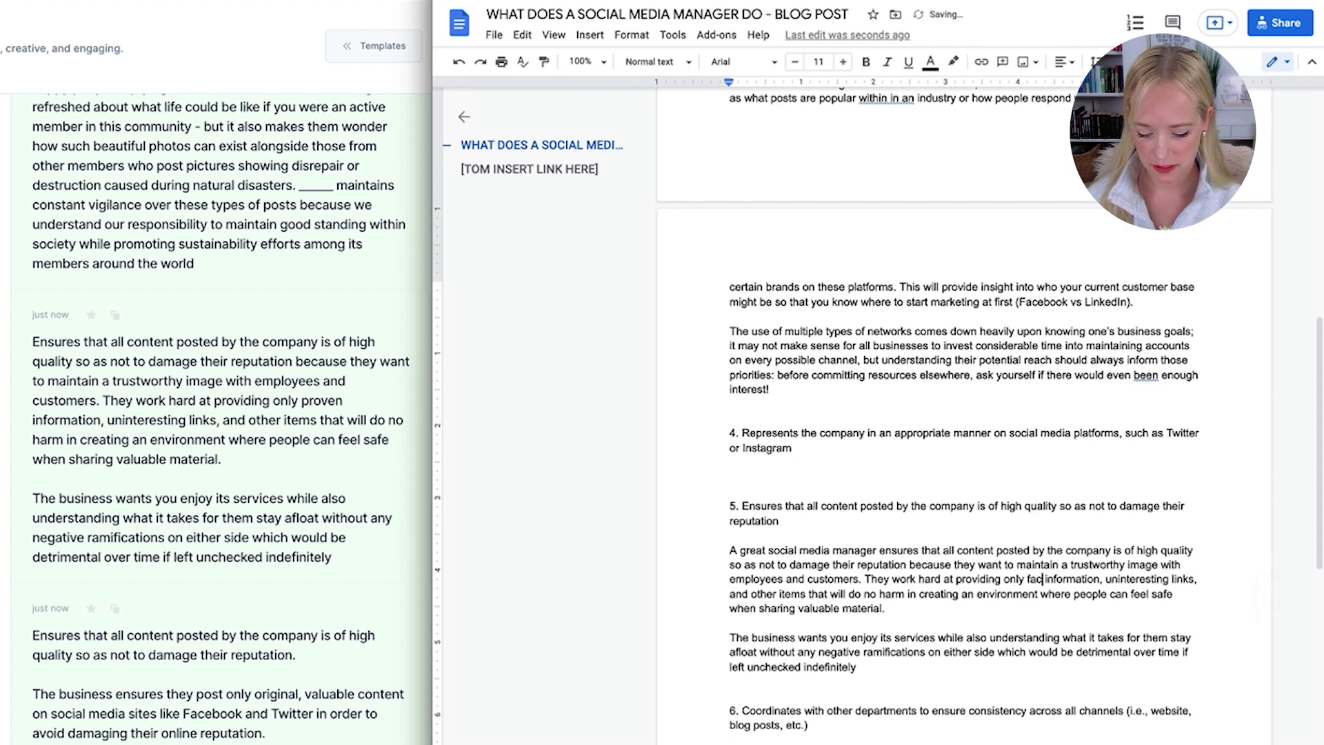
pyautogui.write('ked')
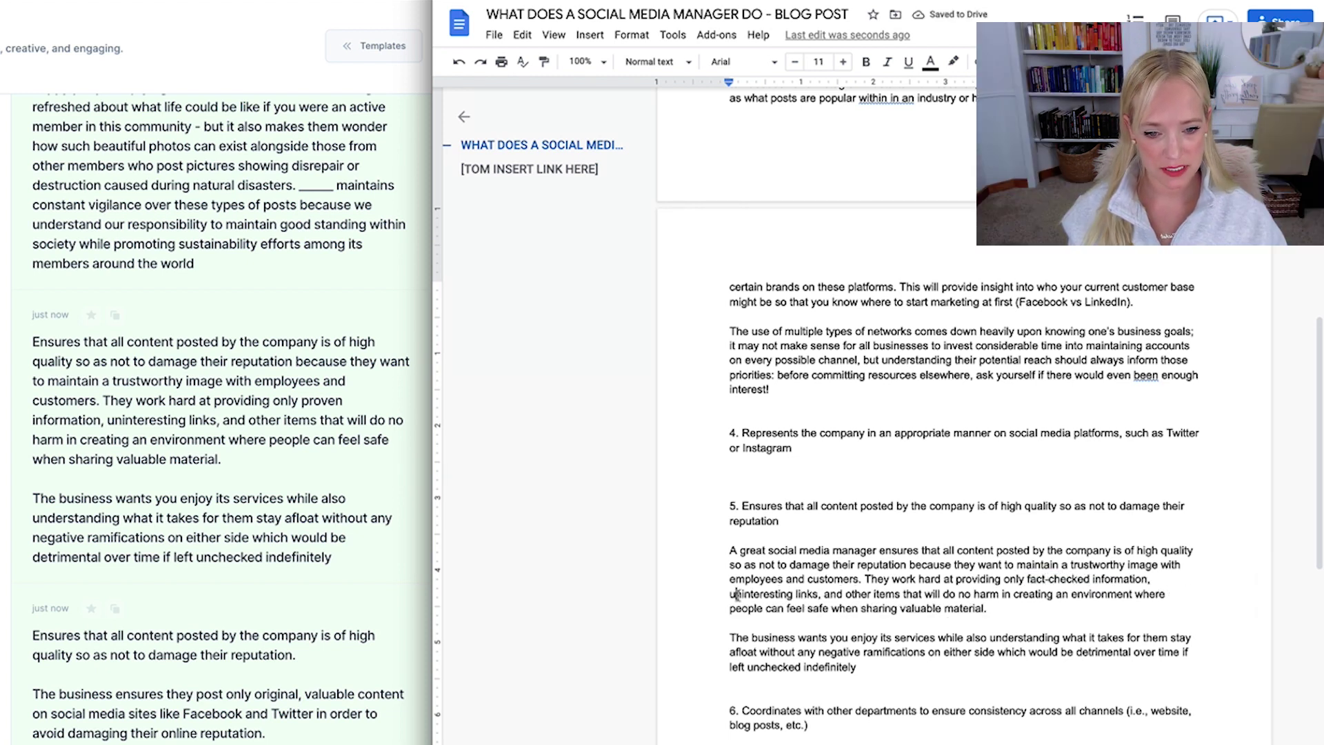
pyautogui.press('BackSpace')
pyautogui.press('Delete')
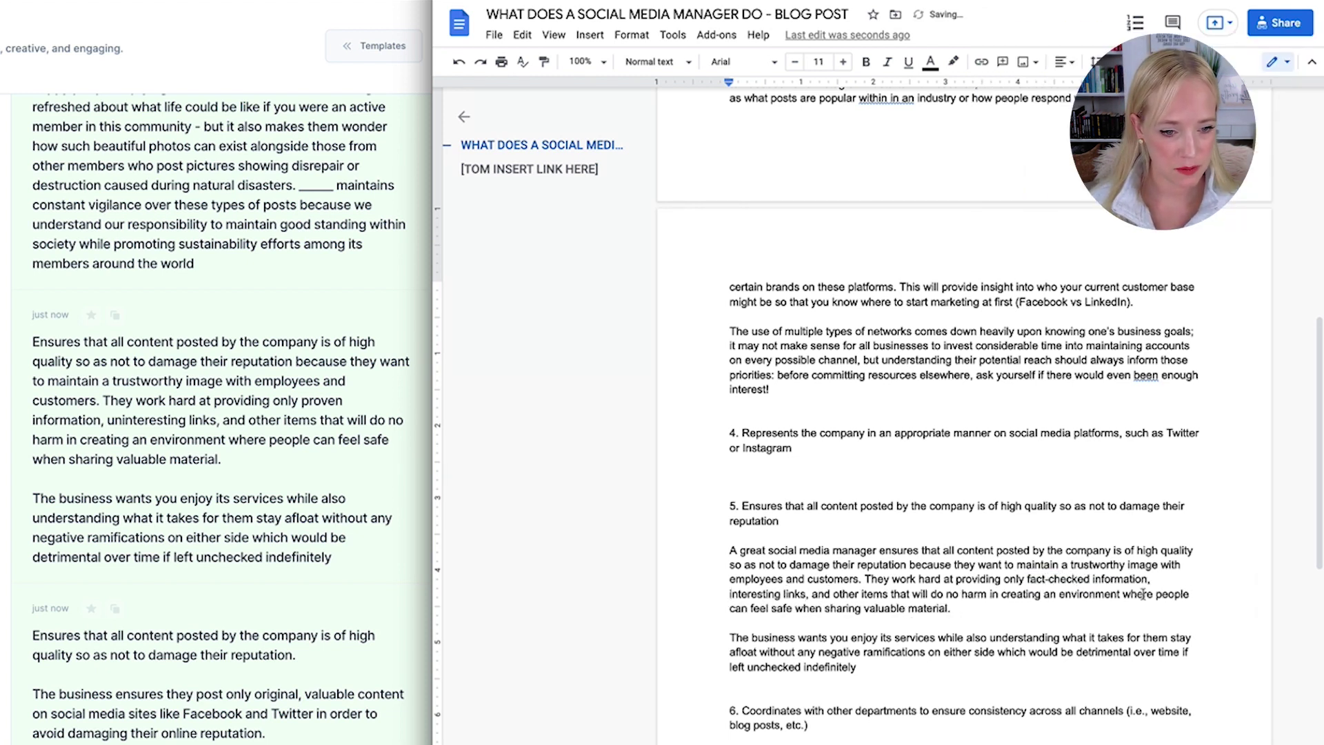
# Step: End point 5's paragraph with "no harm for the brand." and delete the paragraph beginning "The business wants you enjoy its services"
pyautogui.moveTo(998, 607); pyautogui.dragTo(991, 594)
pyautogui.write('for the bran')
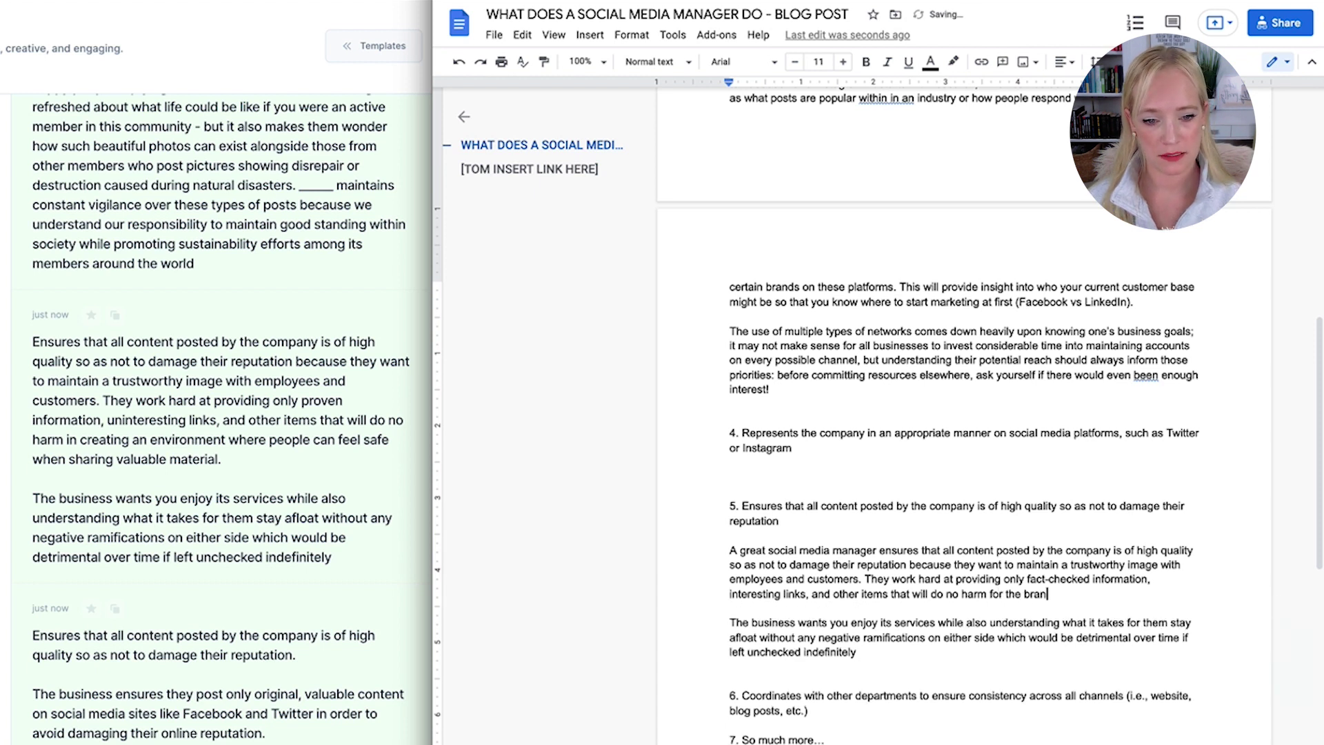
pyautogui.write('d.')
pyautogui.moveTo(857, 652); pyautogui.dragTo(729, 625)
pyautogui.press('BackSpace')
pyautogui.press('BackSpace')
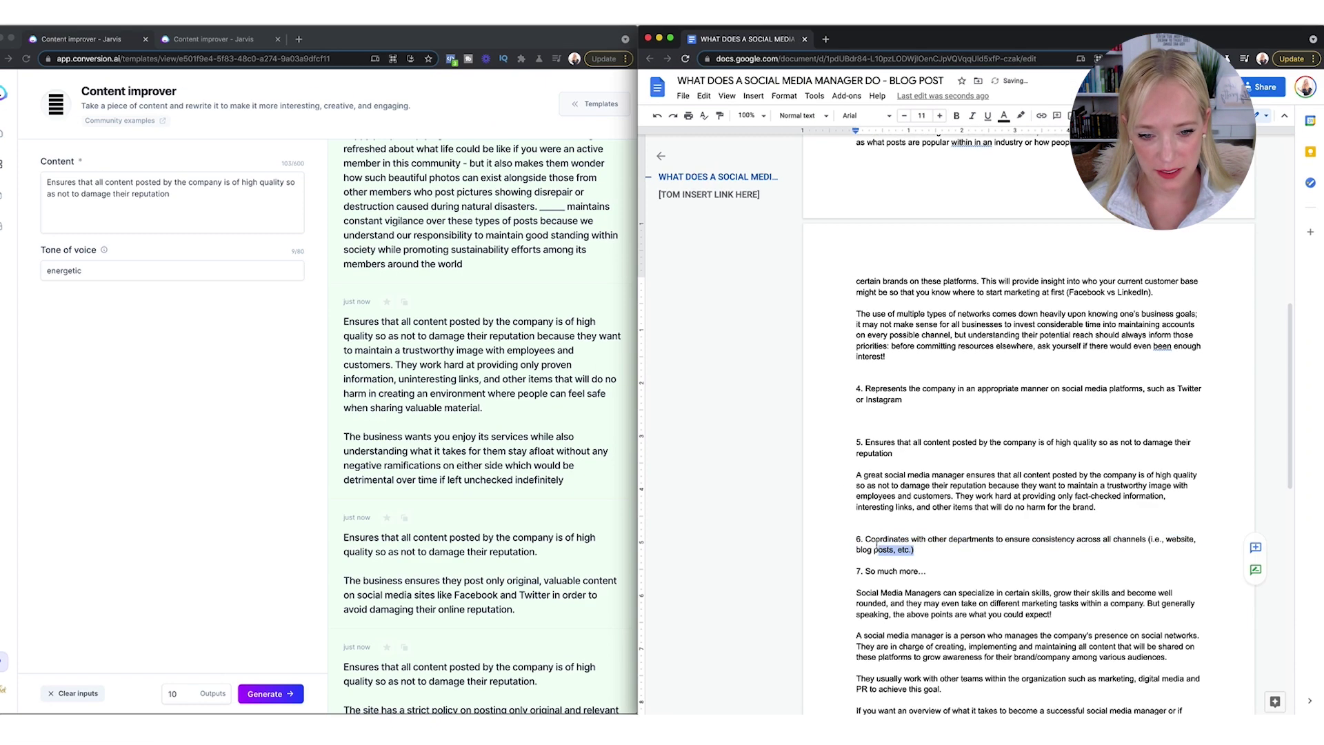
# Step: Generate 10 Content improver outputs from point 6's text, reworded to begin "The social media manager coordinates with other departments"
pyautogui.moveTo(809, 652); pyautogui.dragTo(743, 639)
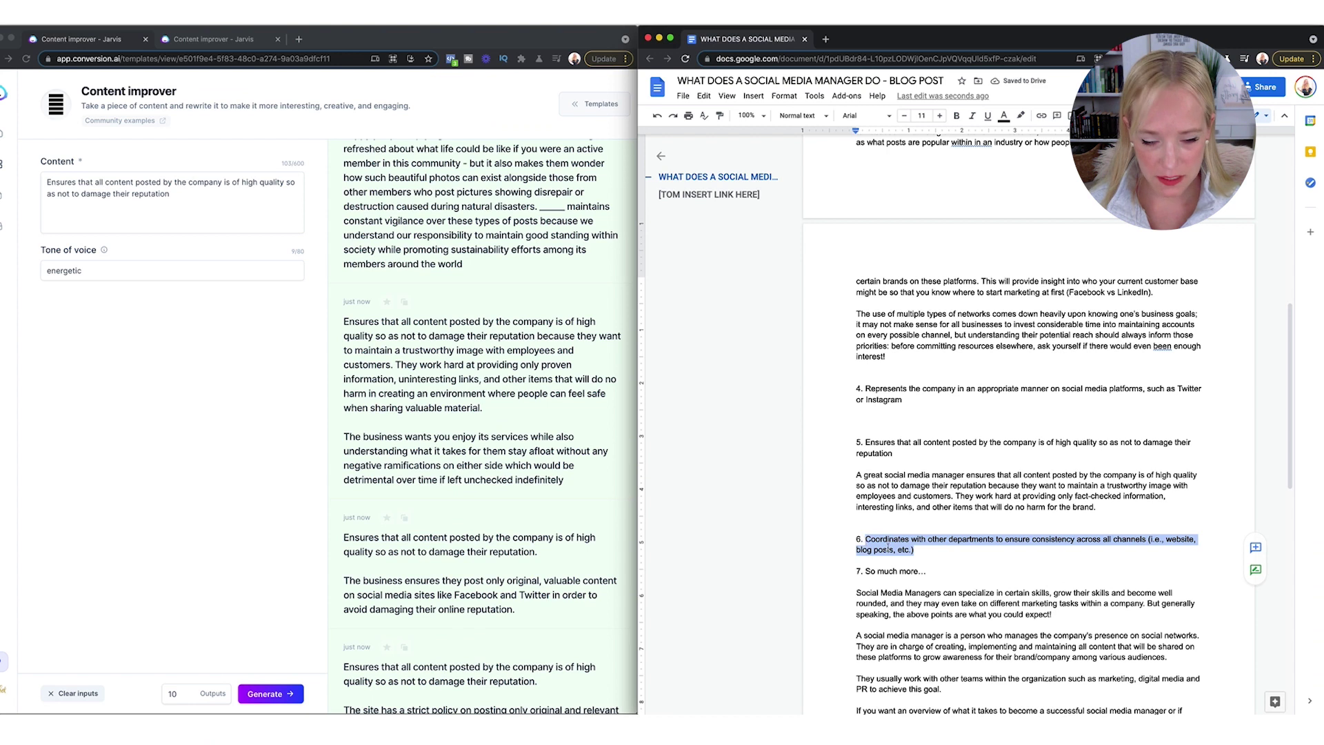
pyautogui.click(160, 190)
pyautogui.hotkey('ctrl', 'a')
pyautogui.hotkey('ctrl', 'v')
pyautogui.write('The social')
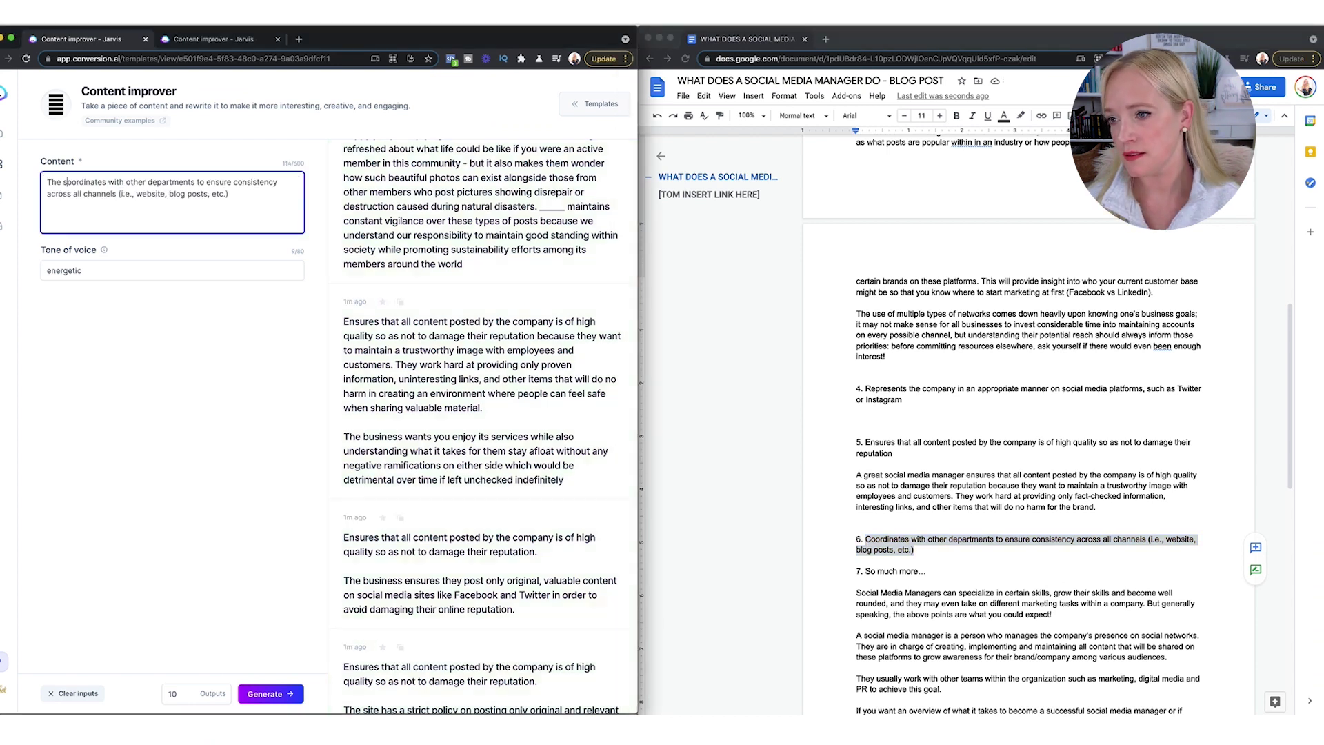
pyautogui.press('Delete')
pyautogui.write('media manager c')
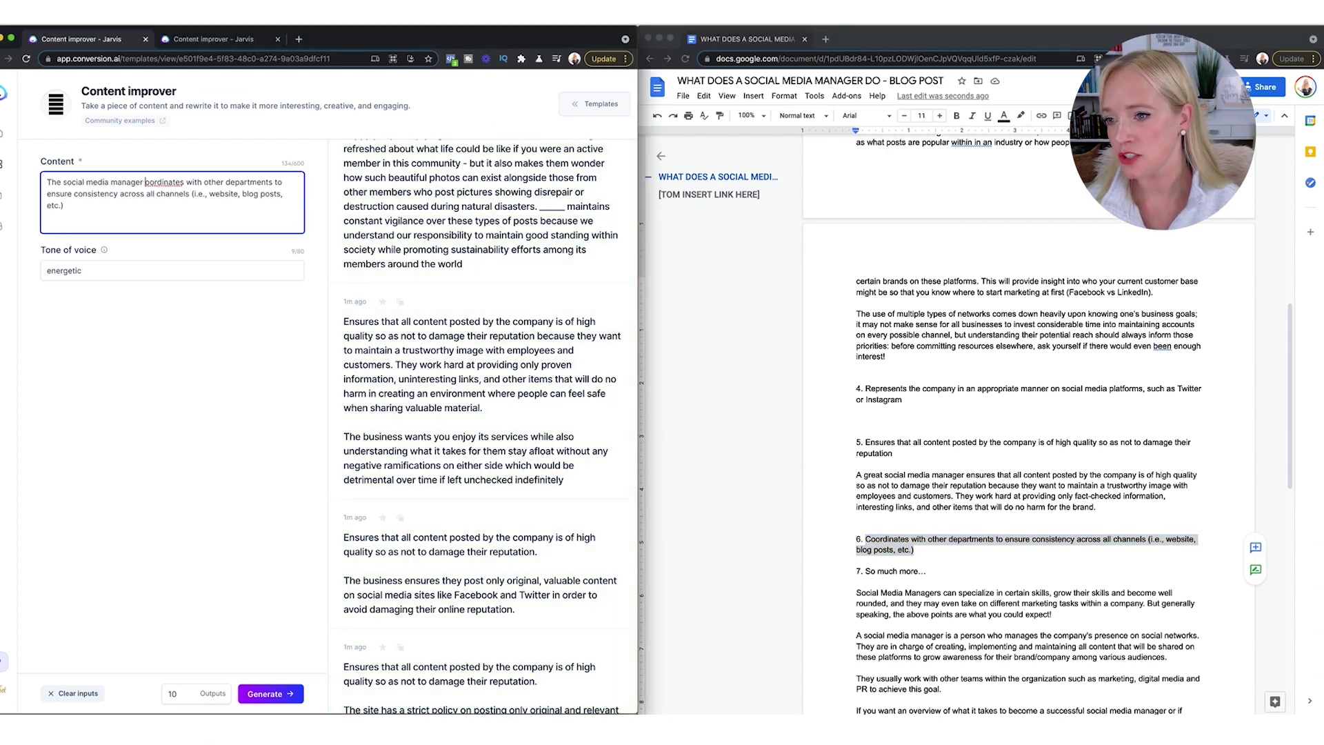
pyautogui.click(265, 693)
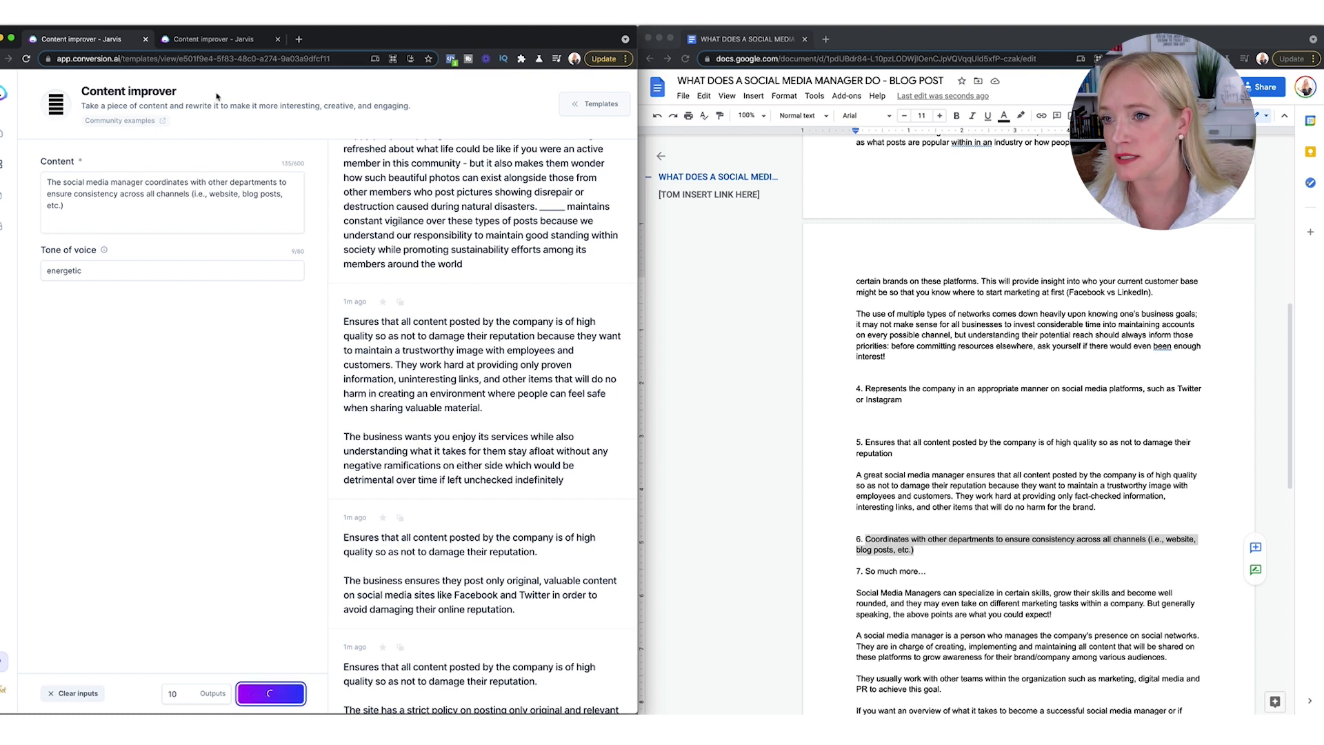
# Step: Copy the first paragraph of the output beginning "As a social media manager, you not only represent the company" in below point 4
pyautogui.click(218, 42)
pyautogui.scroll(-1, 499, 233)
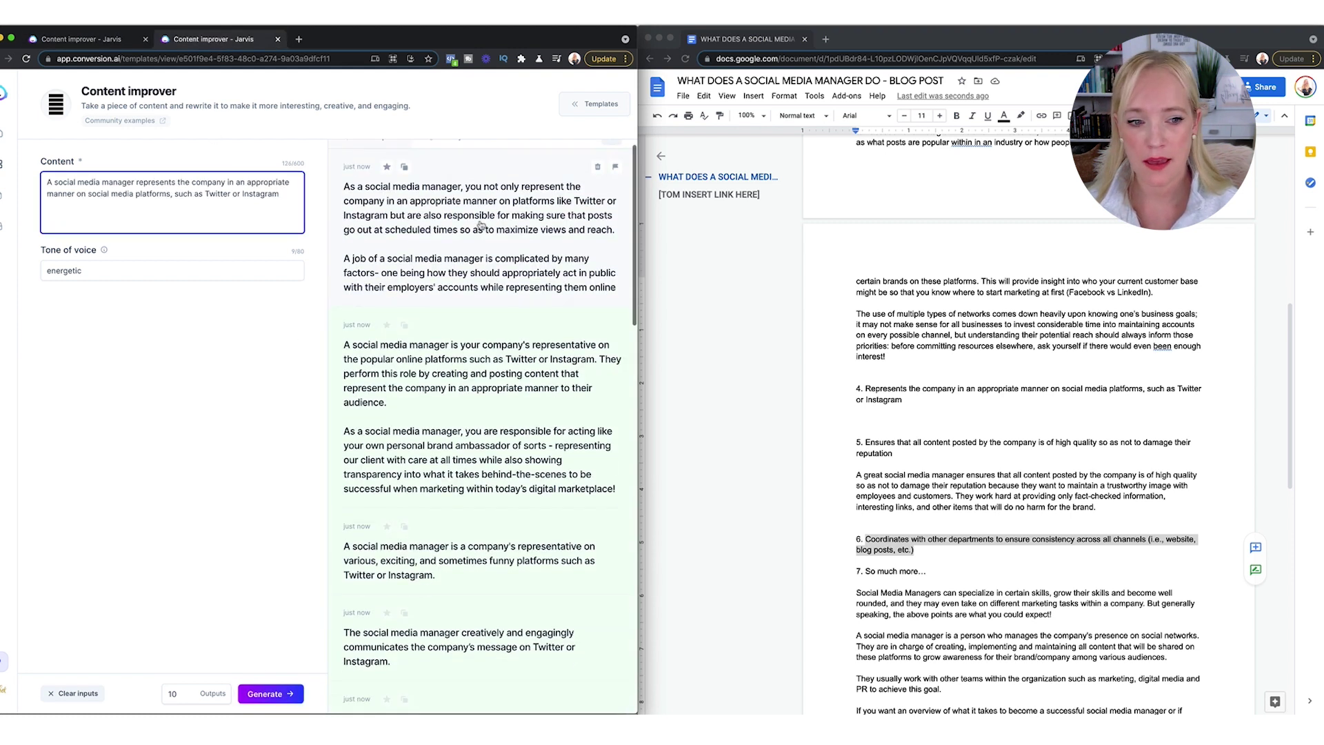
pyautogui.click(405, 166)
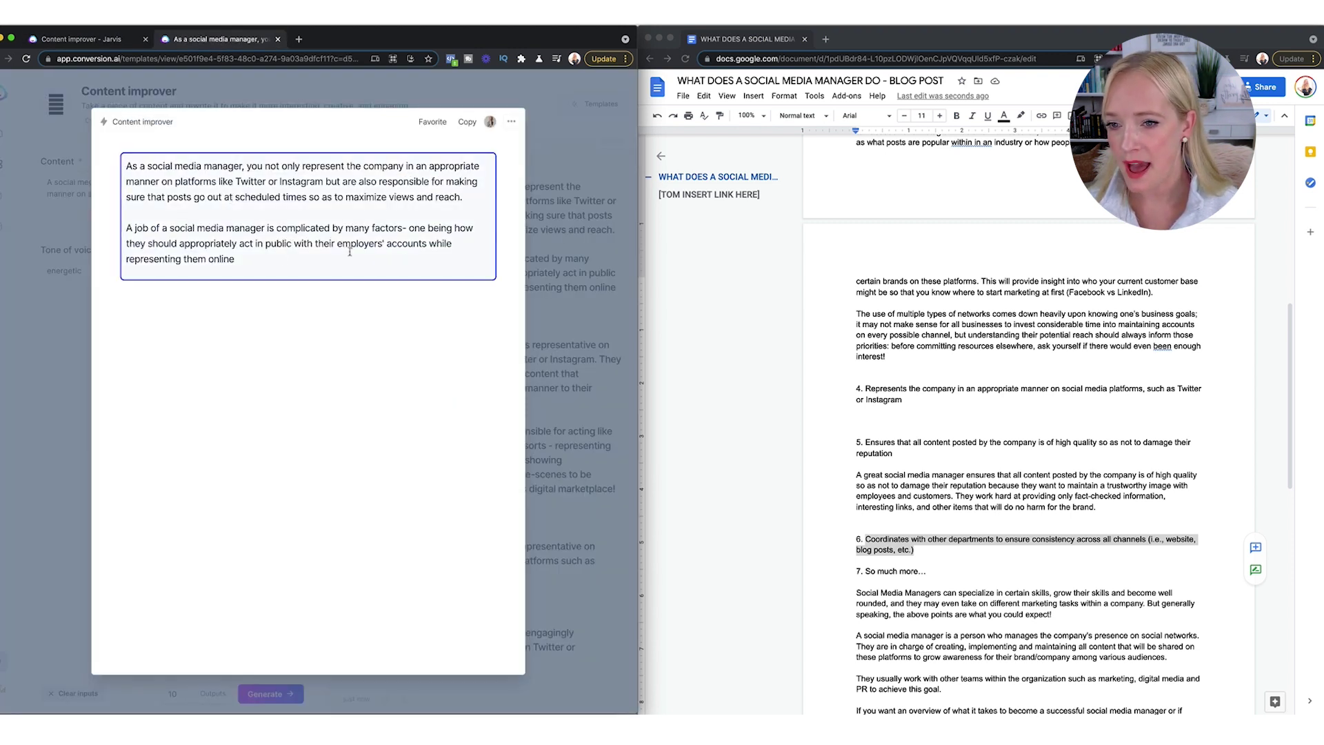
pyautogui.tripleClick(467, 197)
pyautogui.press('super+c')
pyautogui.click(1091, 407)
pyautogui.press('super+v')
pyautogui.click(577, 380)
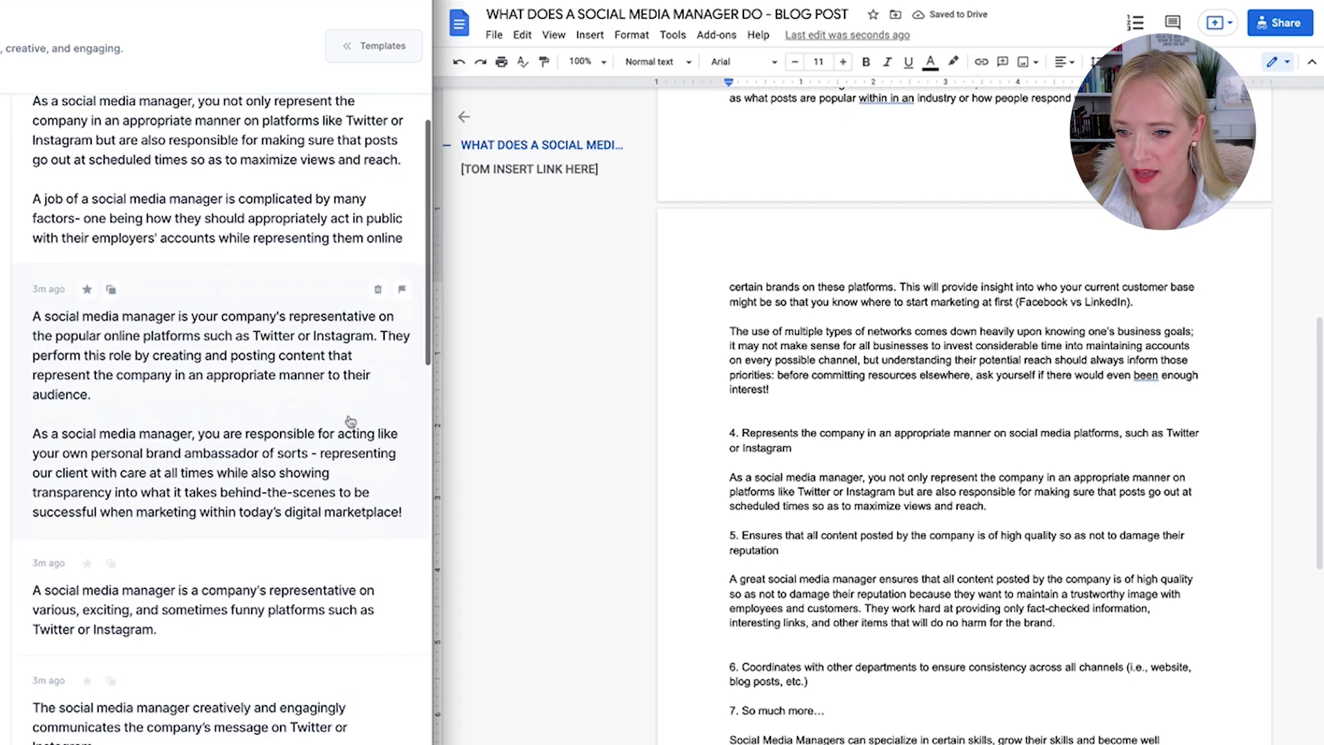
# Step: Add the output paragraph beginning "Social Media Managers manage all aspects of our Facebook pages" as point 4's second paragraph
pyautogui.scroll(-5, 577, 380)
pyautogui.scroll(-4, 351, 421)
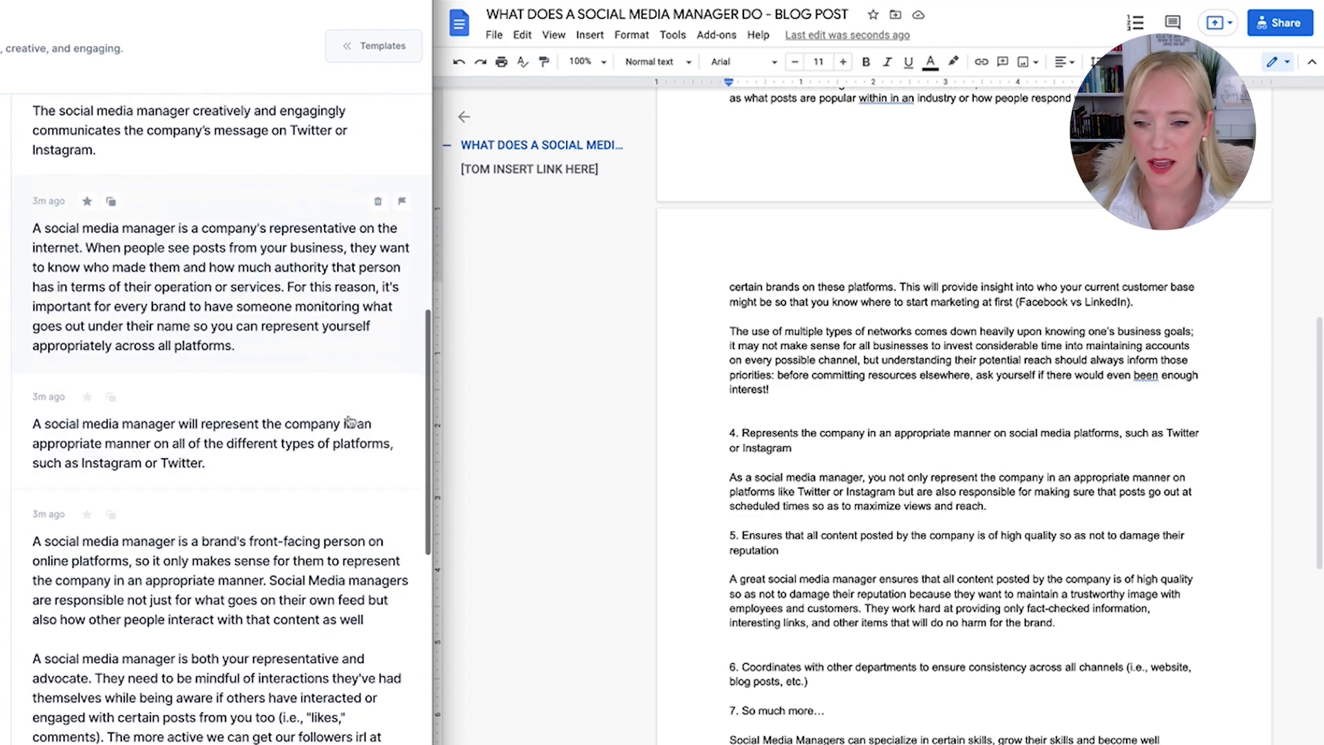
pyautogui.scroll(-1, 228, 566)
pyautogui.click(228, 552)
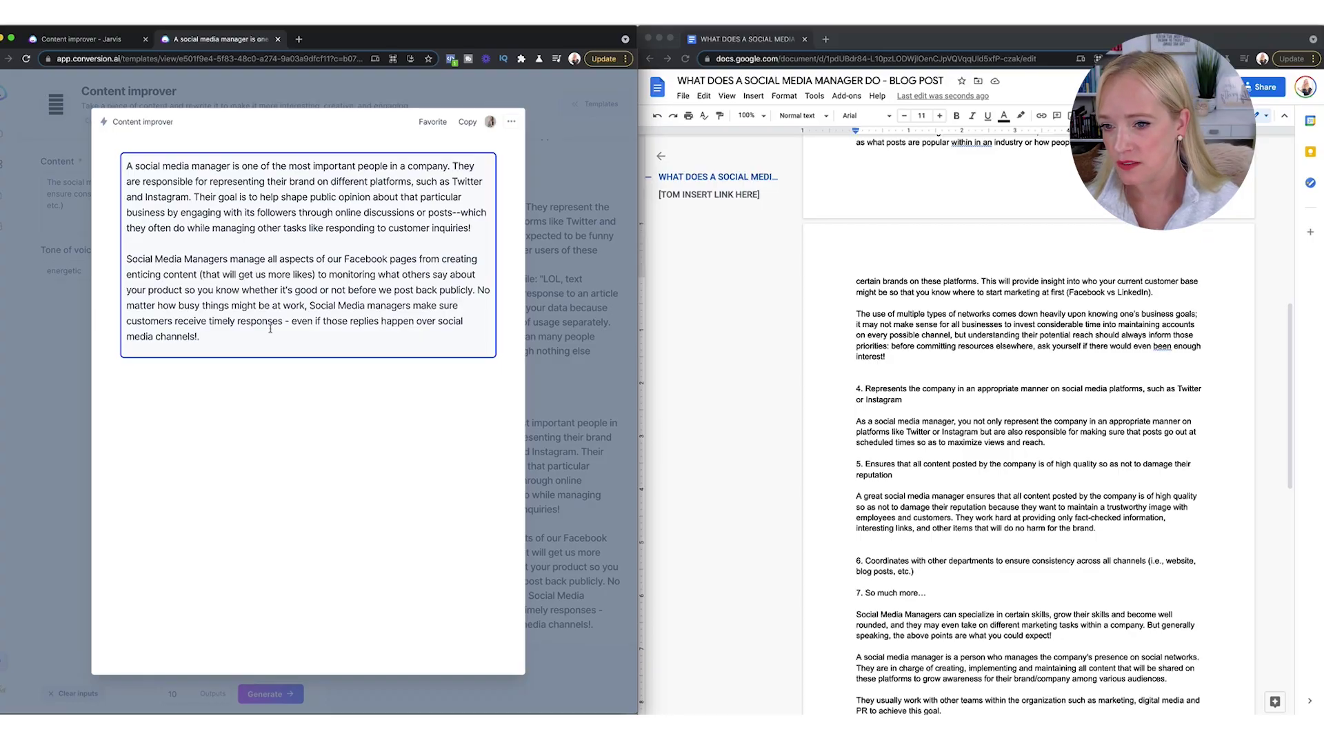
pyautogui.tripleClick(270, 328)
pyautogui.hotkey('ctrl', 'c')
pyautogui.click(933, 540)
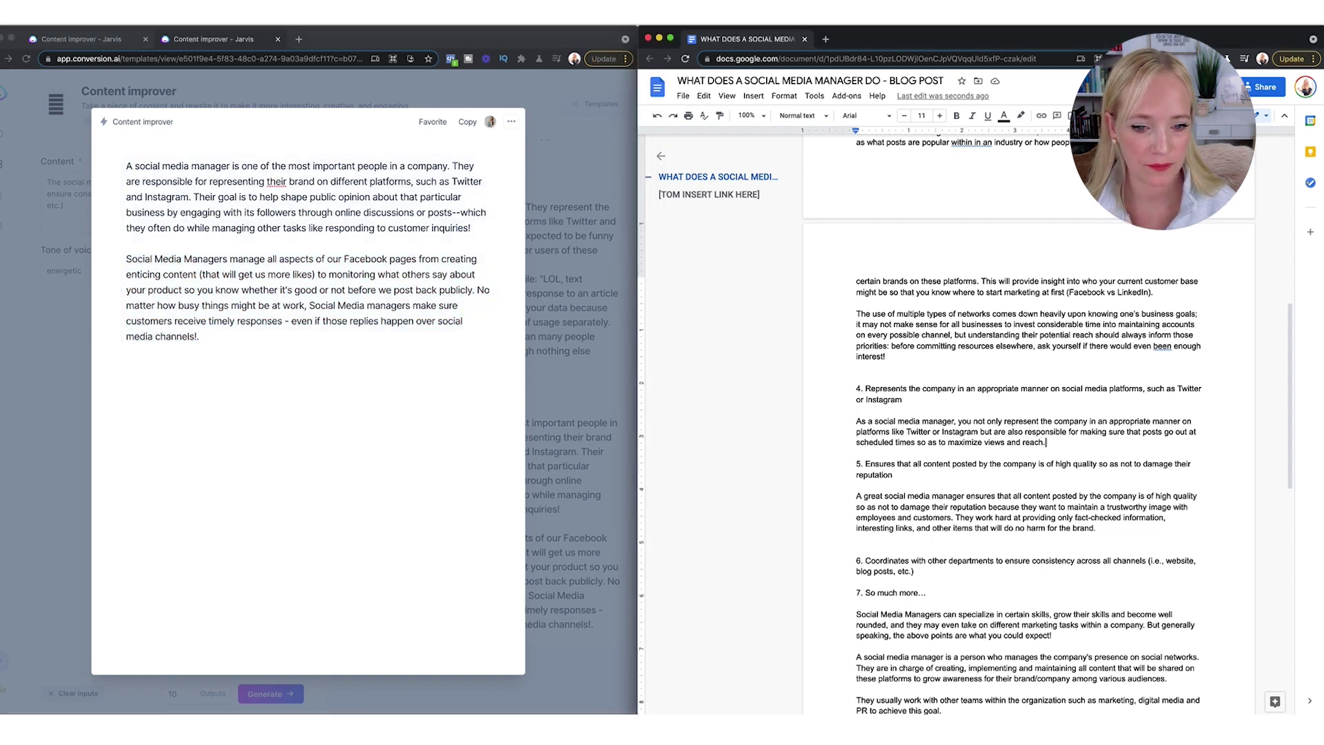
pyautogui.press('Return')
pyautogui.press('Return')
pyautogui.hotkey('ctrl', 'v')
# Step: Remove the extra empty line above point 6
pyautogui.scroll(-3, 1027, 413)
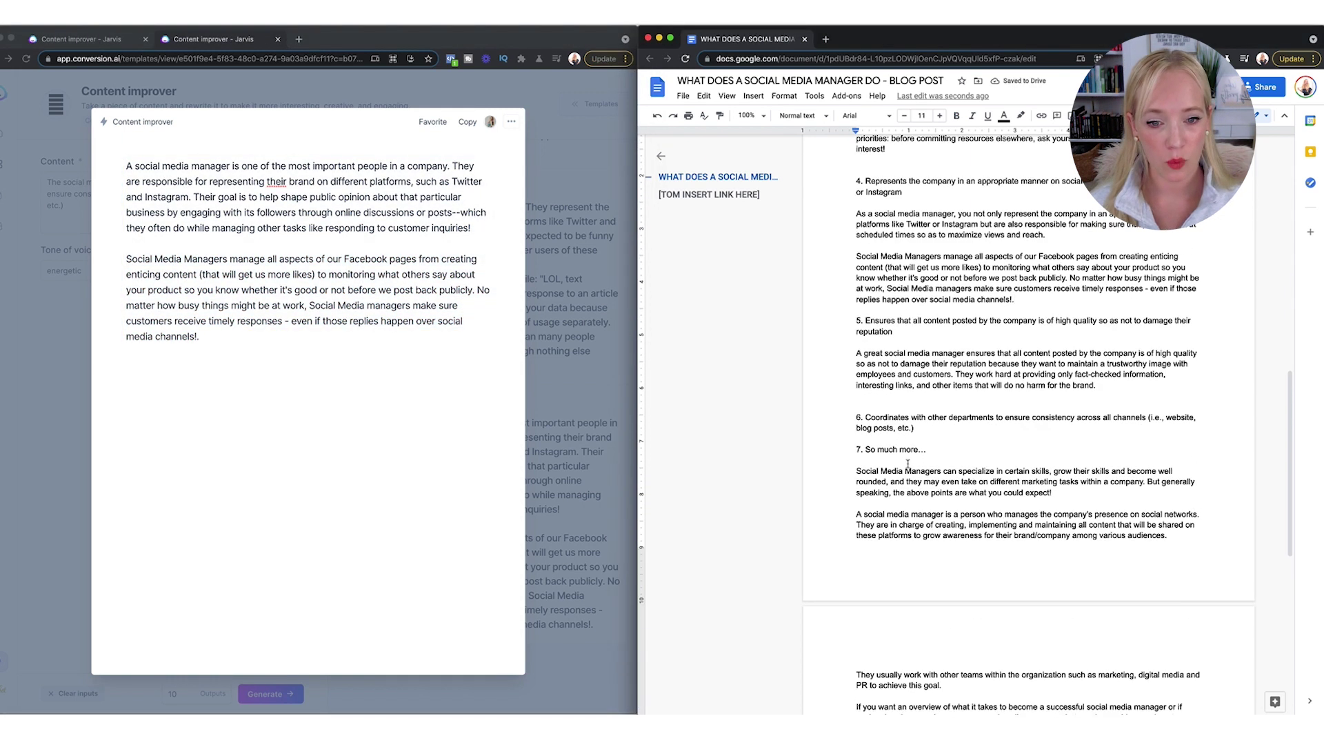
pyautogui.doubleClick(876, 402)
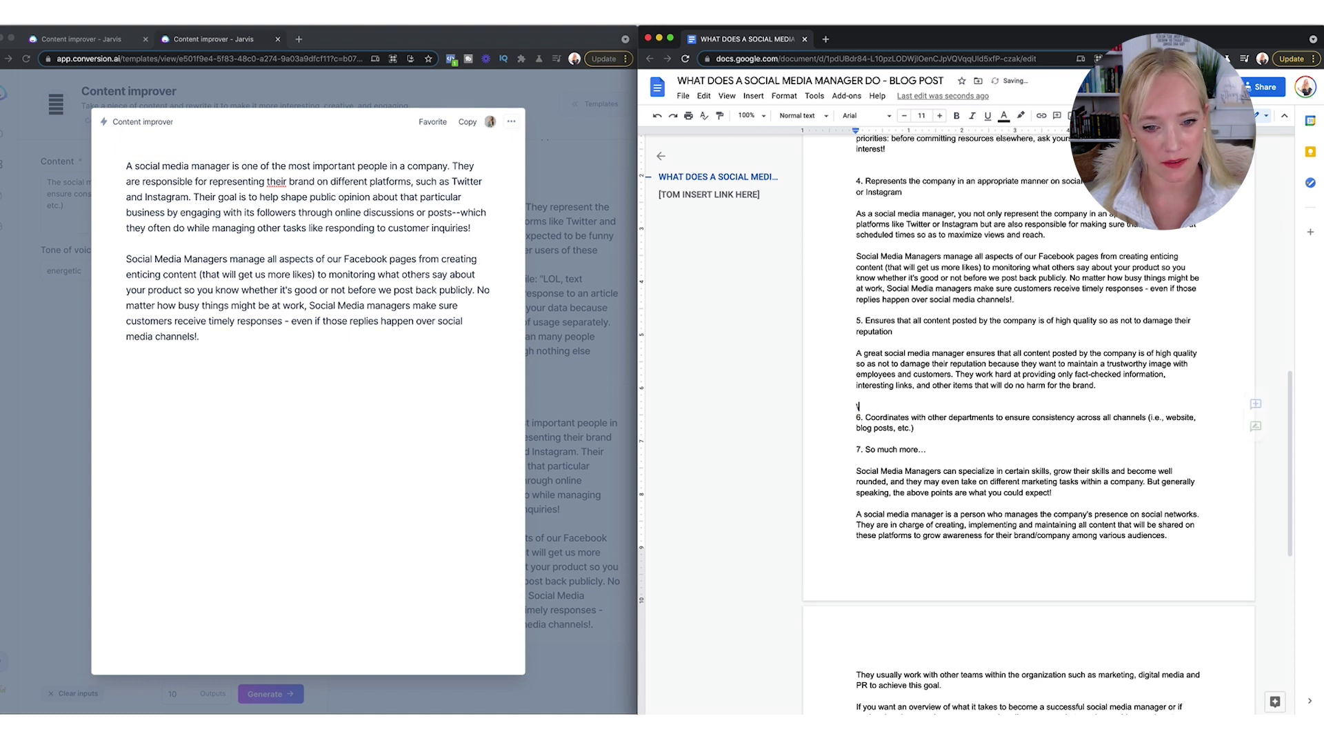
pyautogui.press('BackSpace')
# Step: Close the opened output and the extra Content improver page, and generate 10 outputs again from point 6's text
pyautogui.click(192, 84)
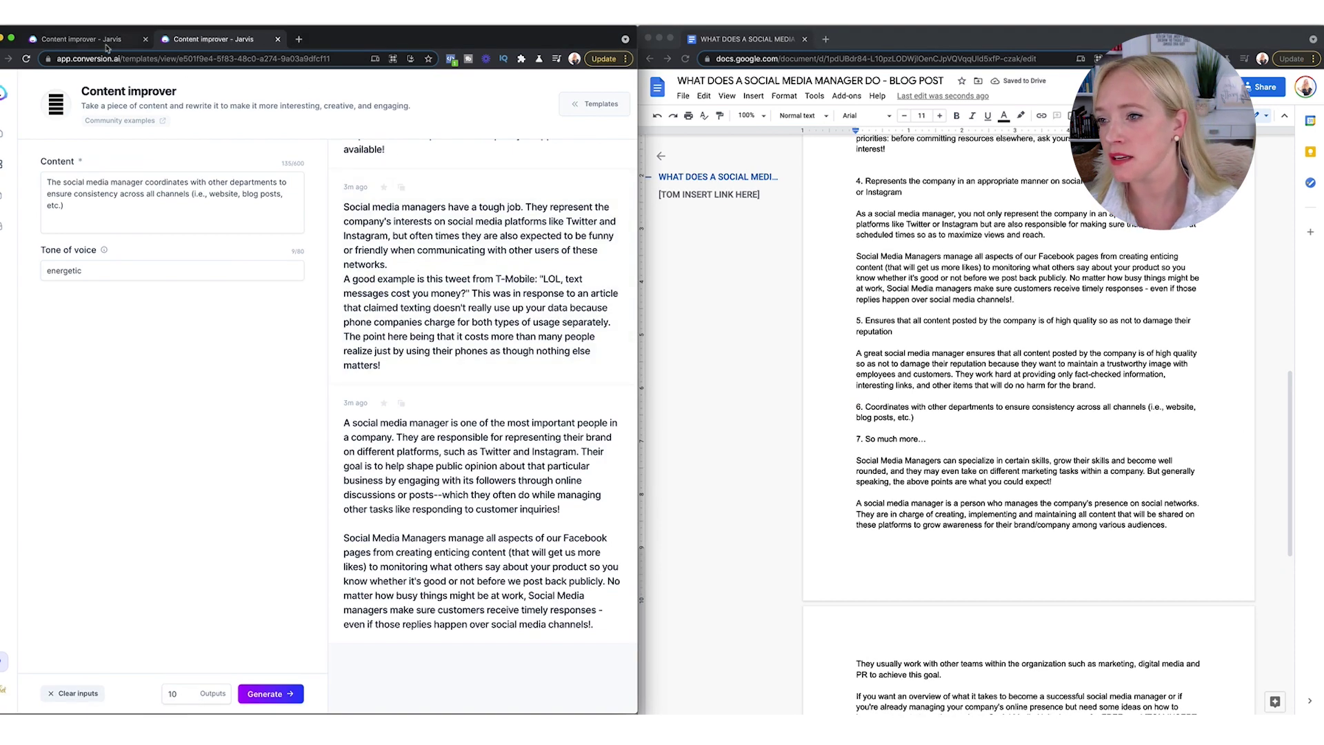
pyautogui.click(100, 40)
pyautogui.press('super+w')
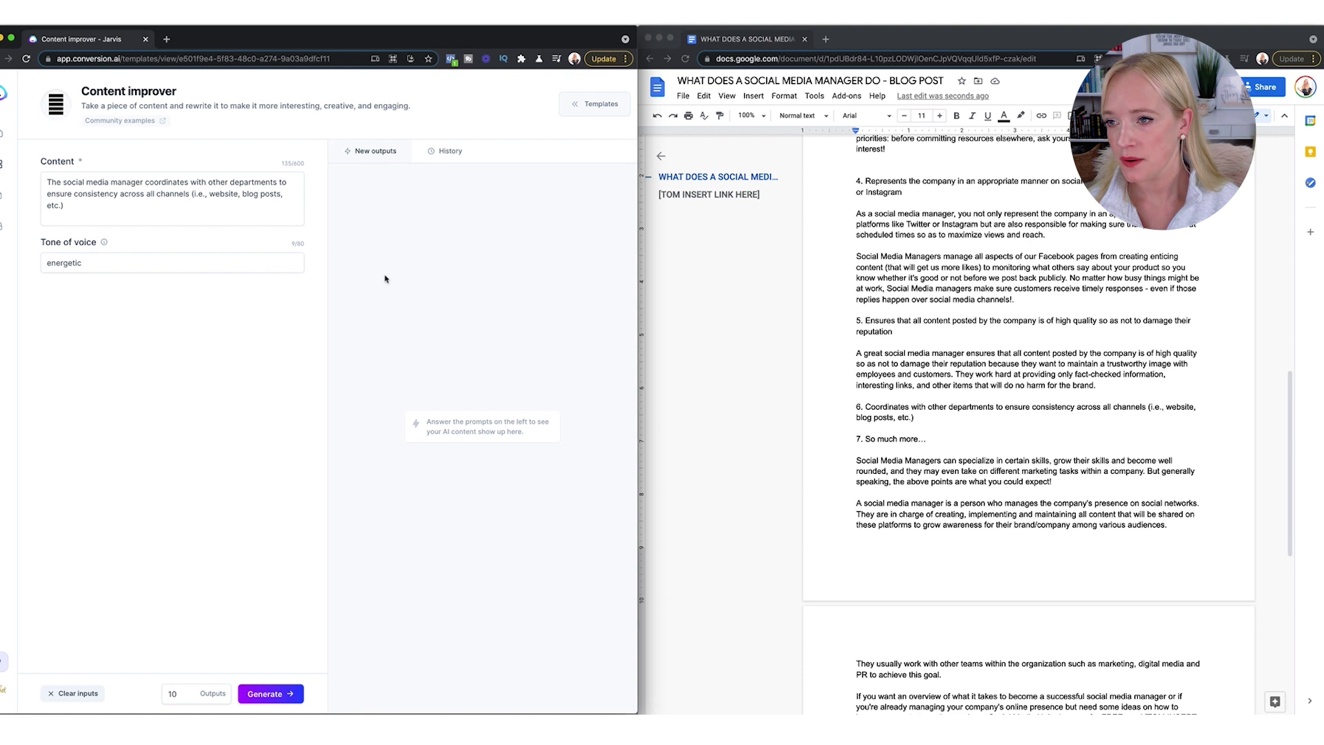
pyautogui.click(229, 207)
pyautogui.click(271, 693)
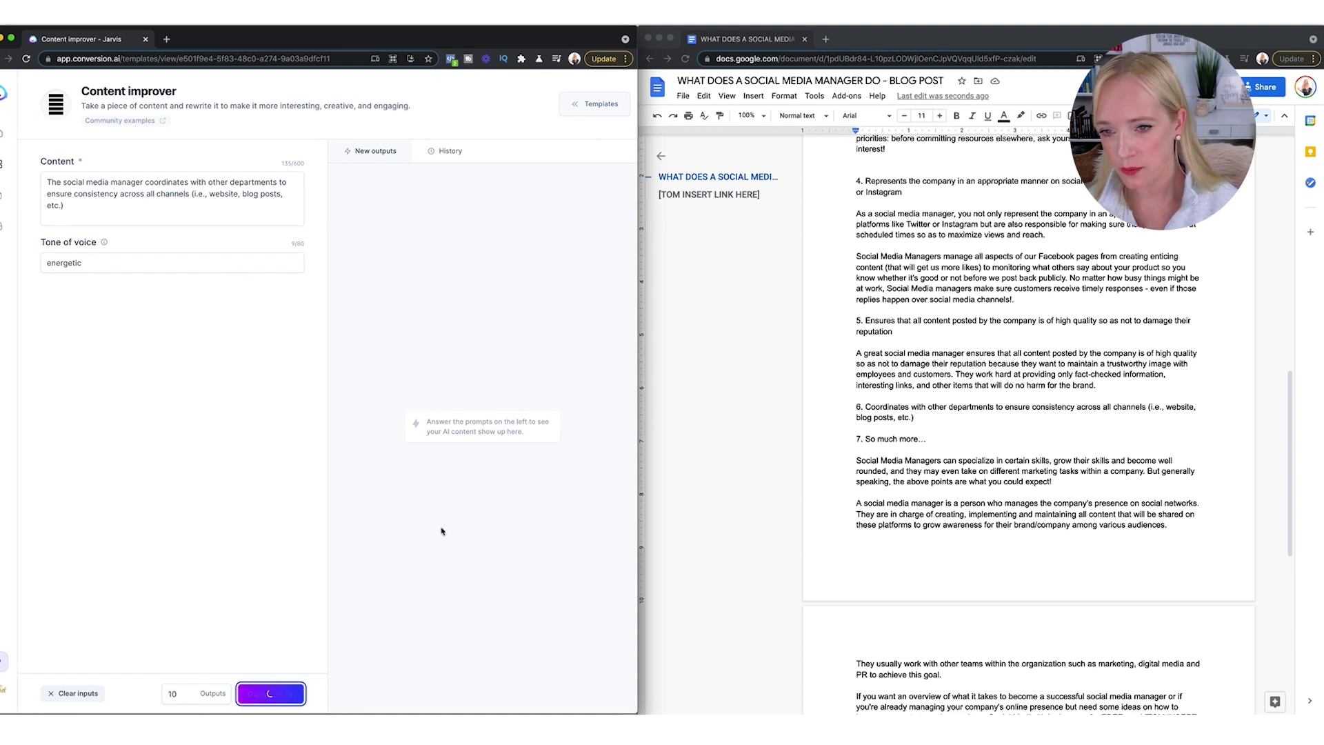
# Step: Insert a blank paragraph below point 6 and check the document's word count
pyautogui.click(923, 418)
pyautogui.press('Return')
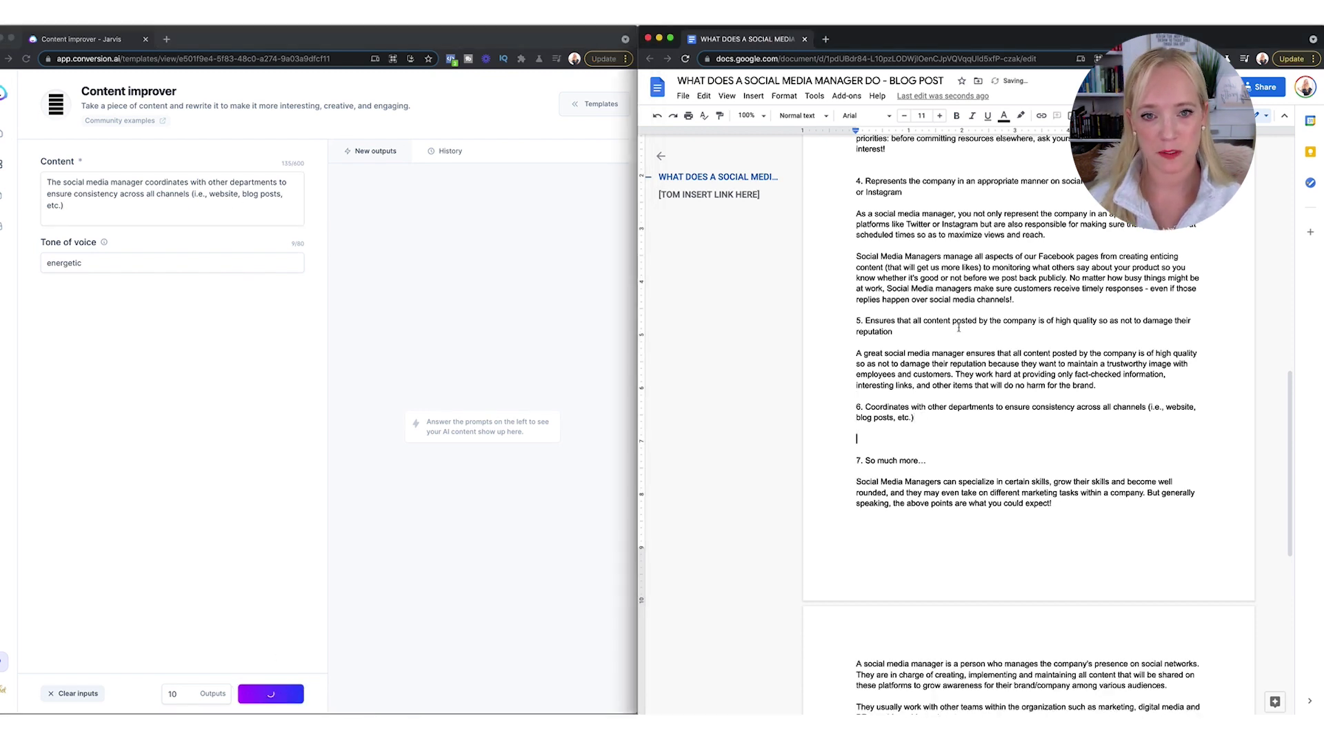
pyautogui.click(814, 96)
pyautogui.click(841, 130)
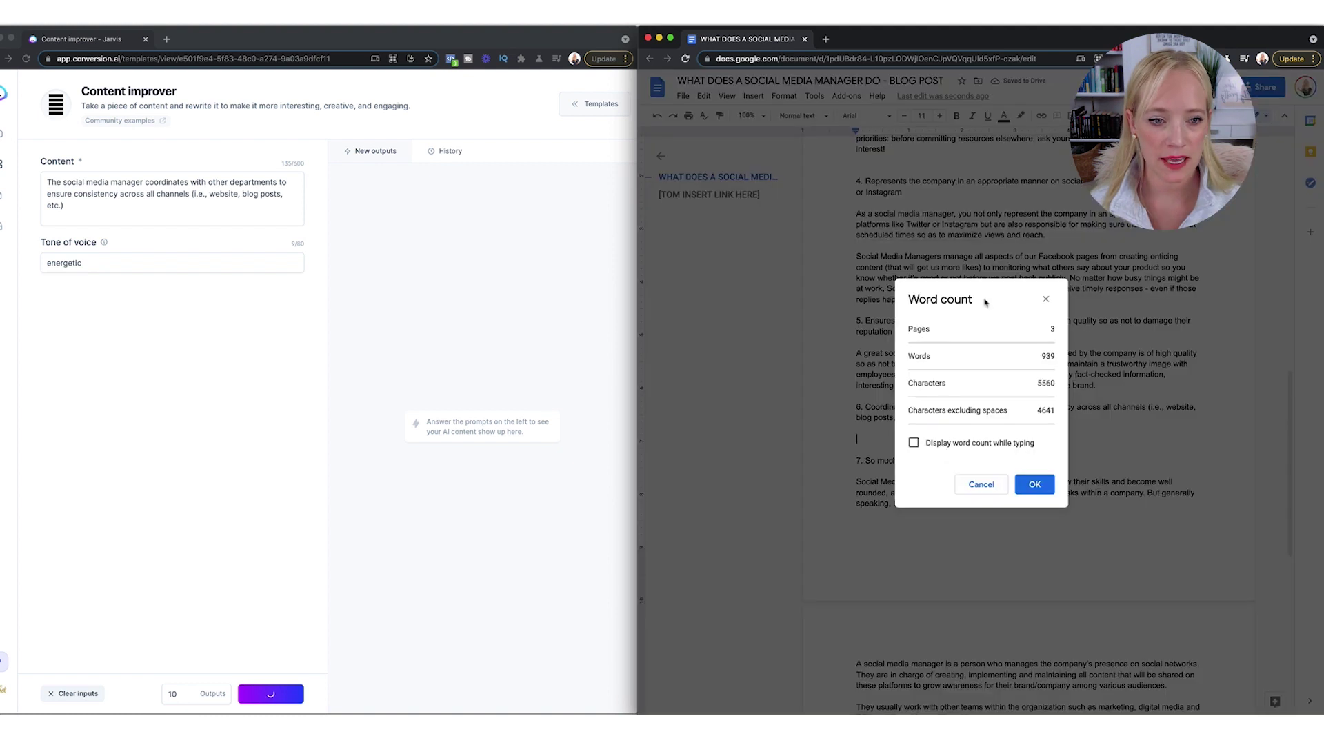
pyautogui.click(1037, 485)
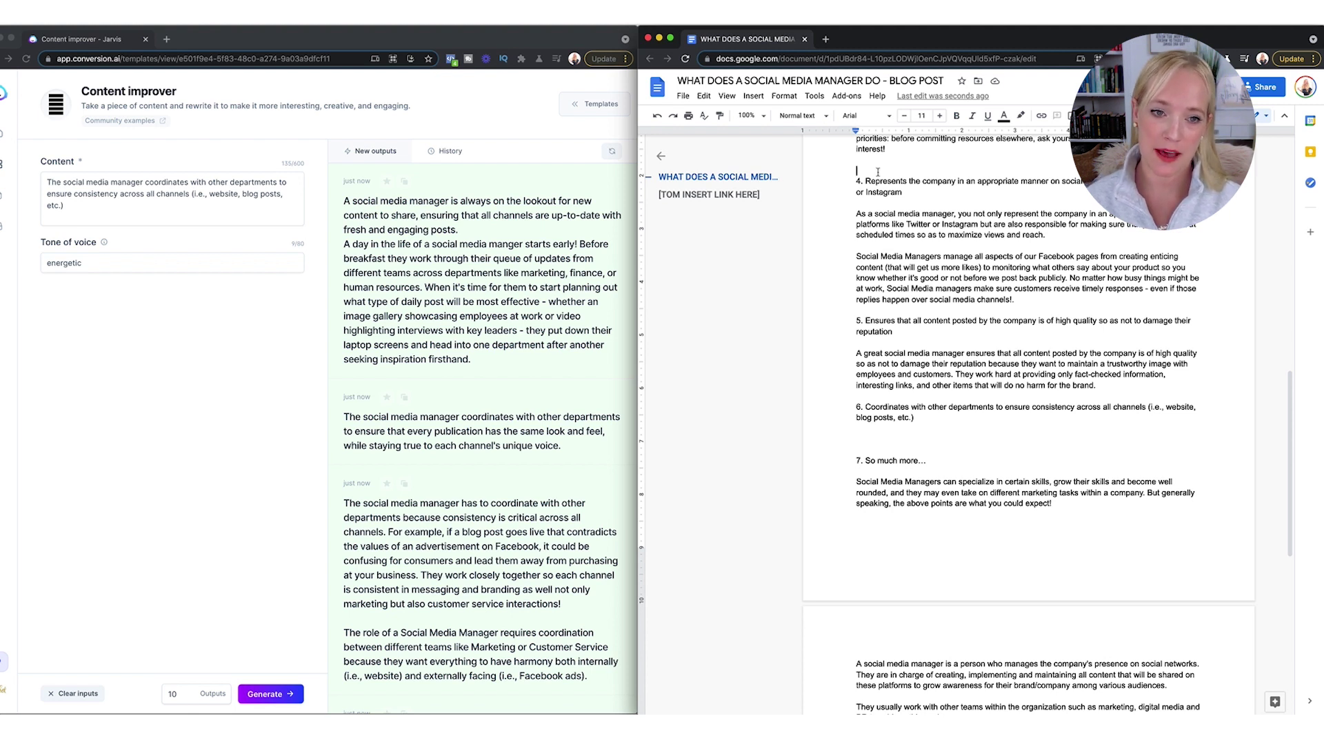
# Step: Copy the output beginning "The social media manager has to coordinate with other departments" in below point 6
pyautogui.scroll(3, 883, 179)
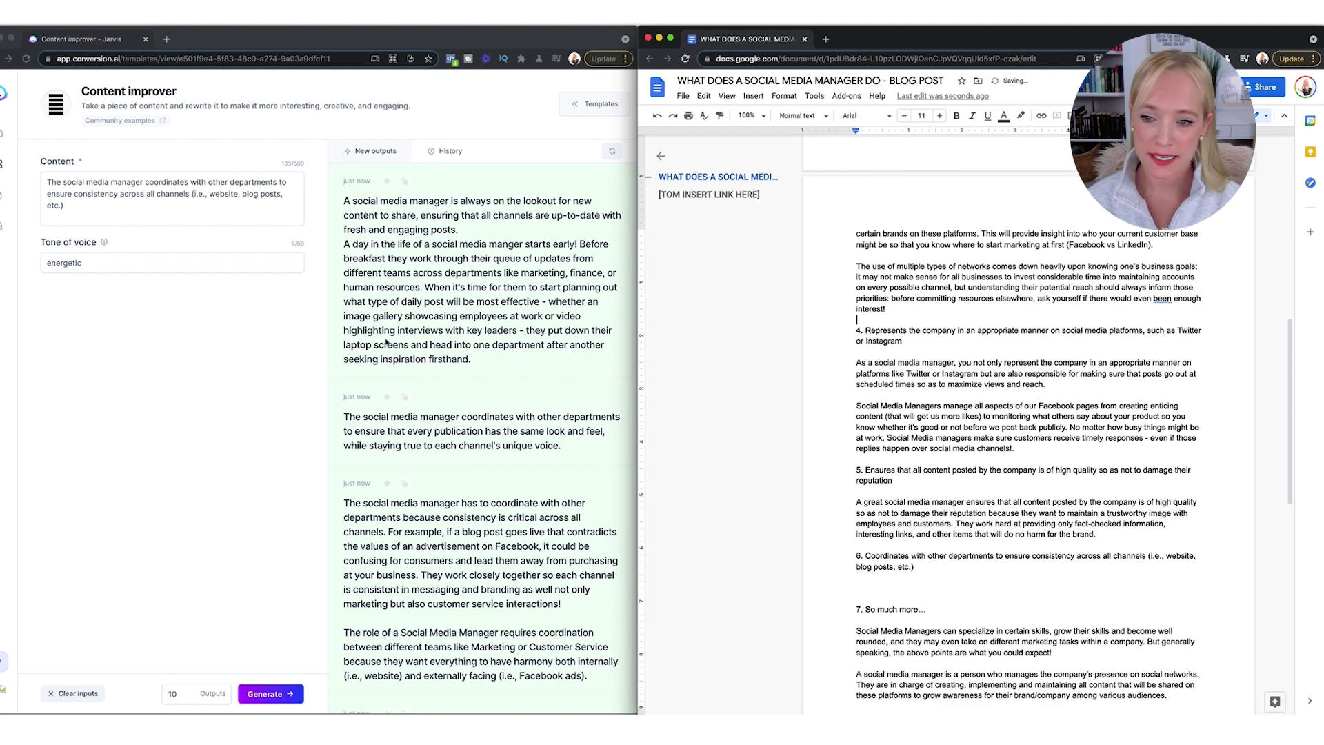
pyautogui.click(486, 329)
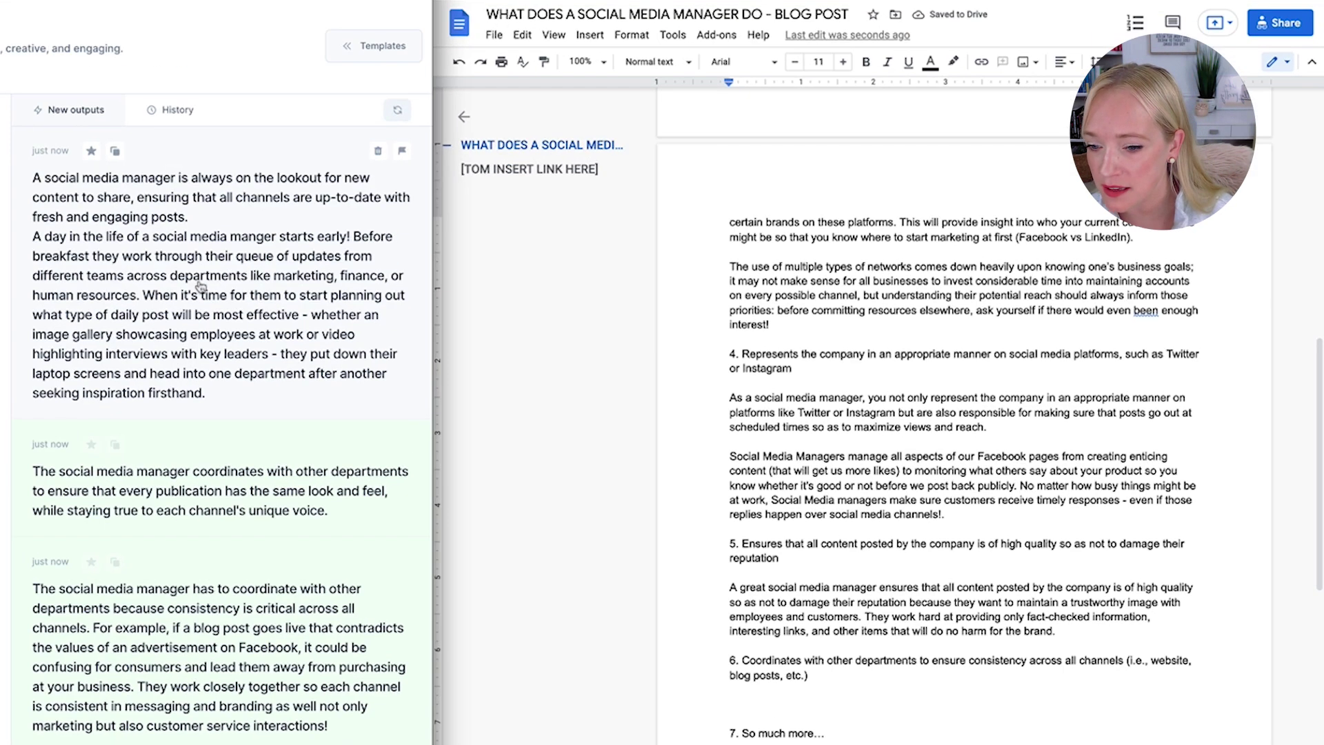
pyautogui.scroll(-4, 467, 283)
pyautogui.click(793, 703)
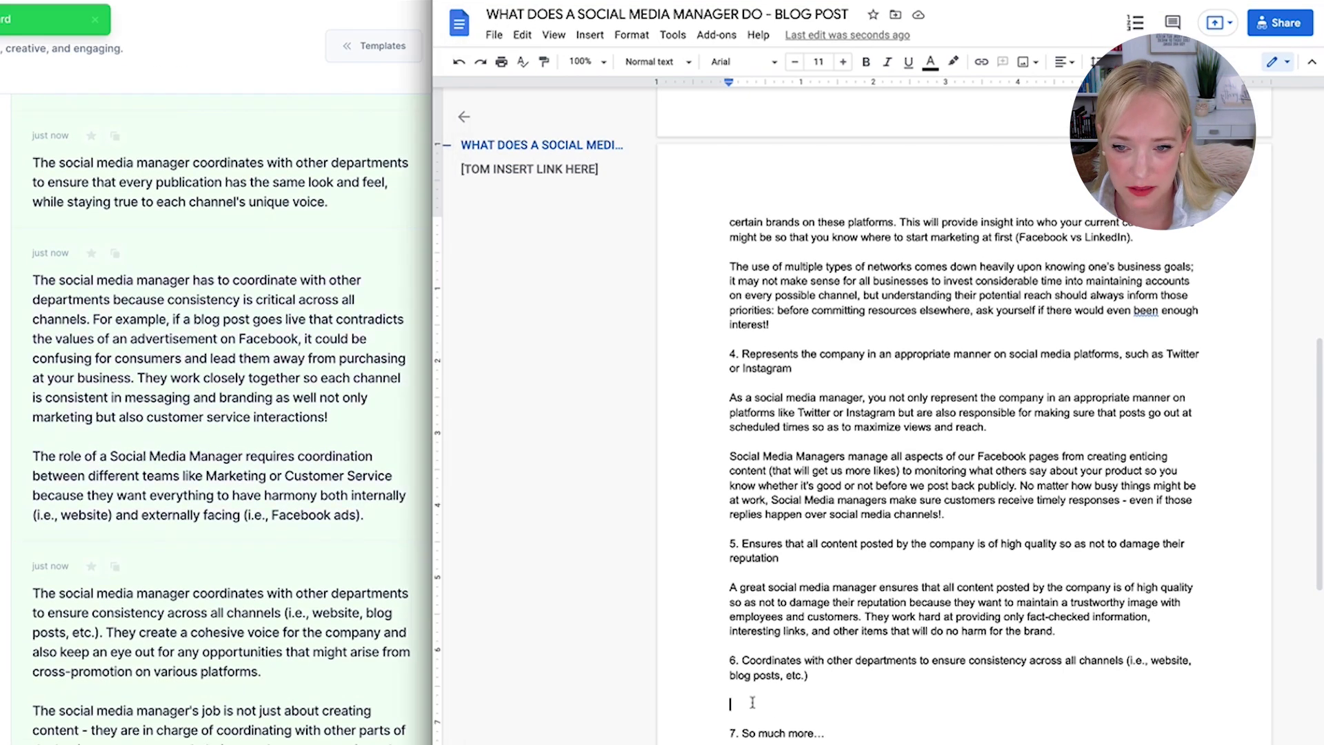
pyautogui.hotkey('ctrl', 'v')
# Step: Check the word count of the whole blog post document
pyautogui.scroll(-5, 922, 547)
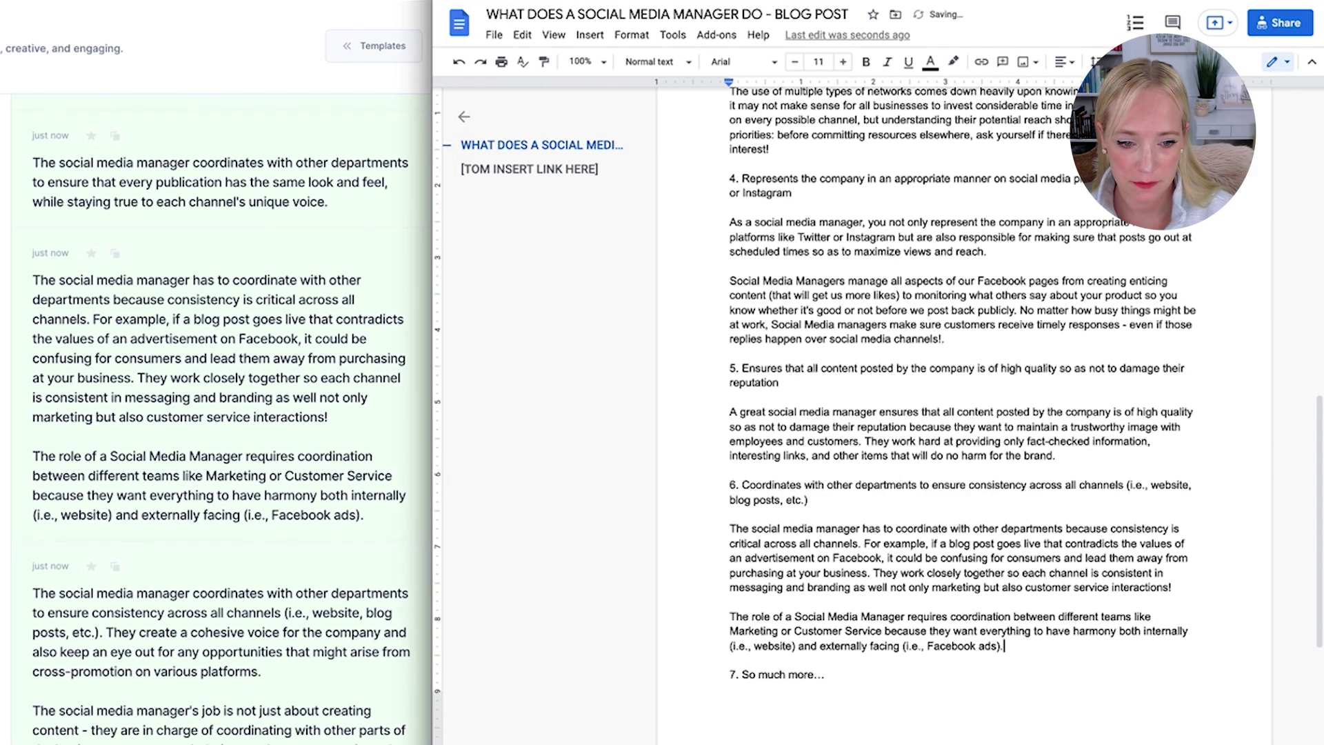
pyautogui.scroll(10, 1060, 526)
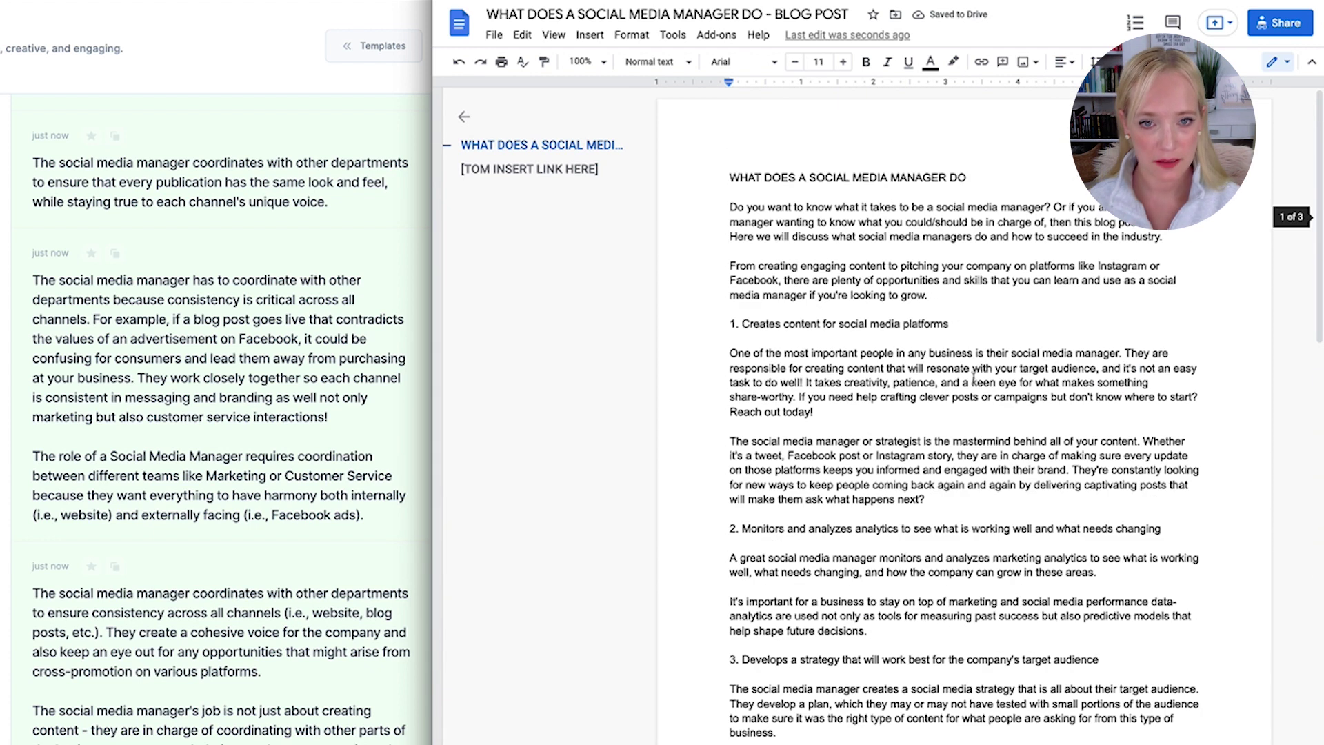
pyautogui.click(675, 36)
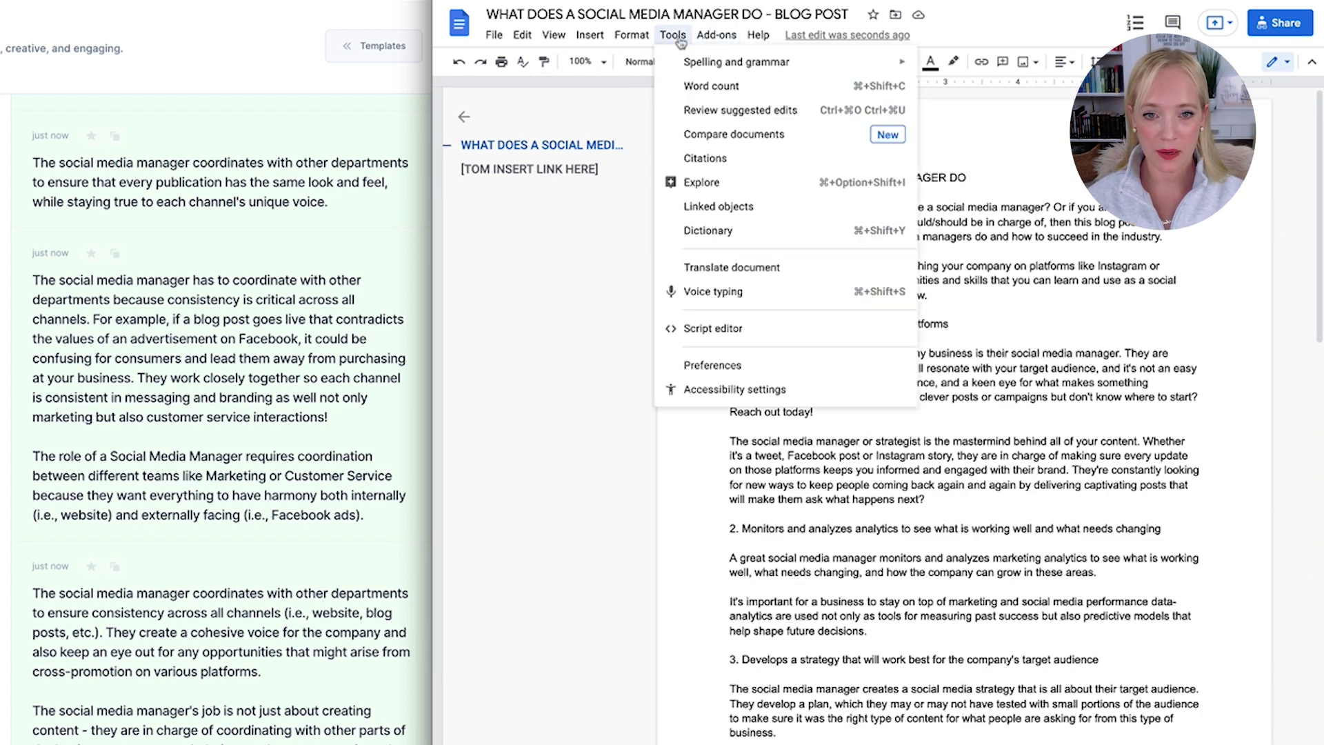
pyautogui.click(711, 86)
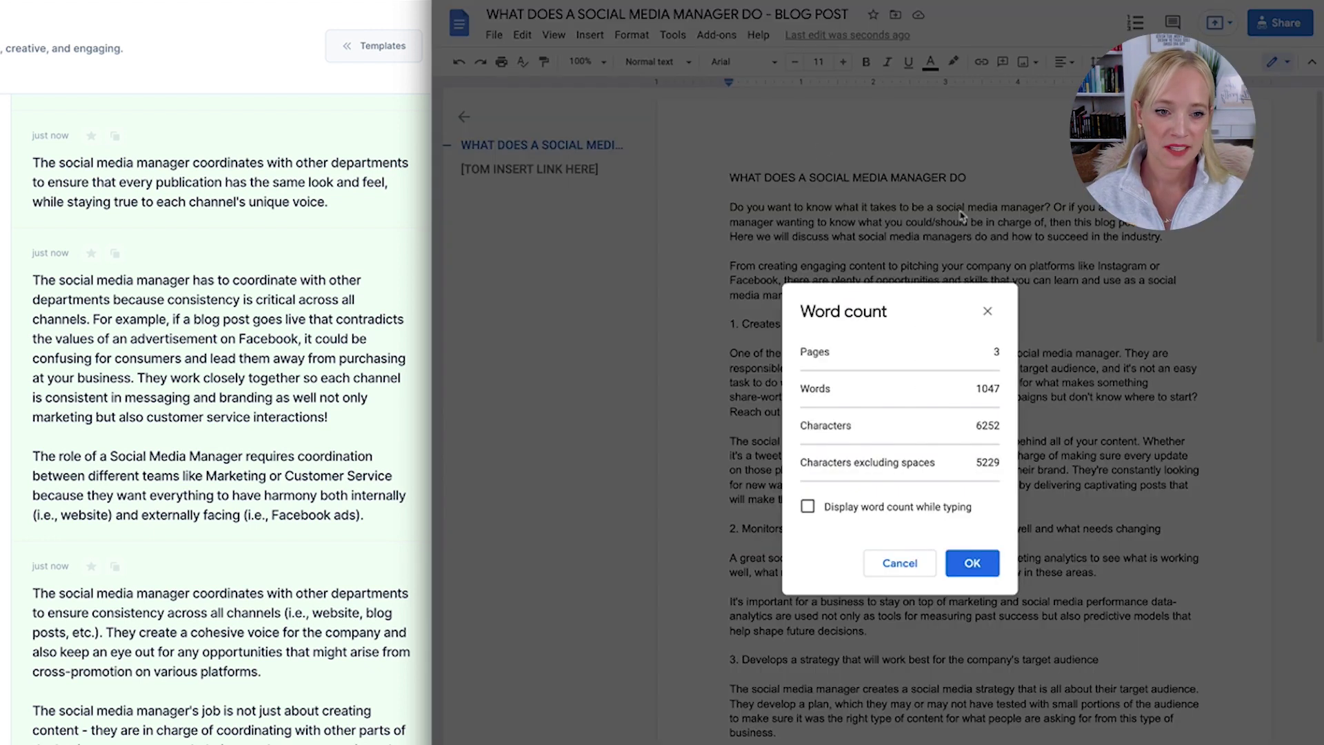
pyautogui.click(984, 566)
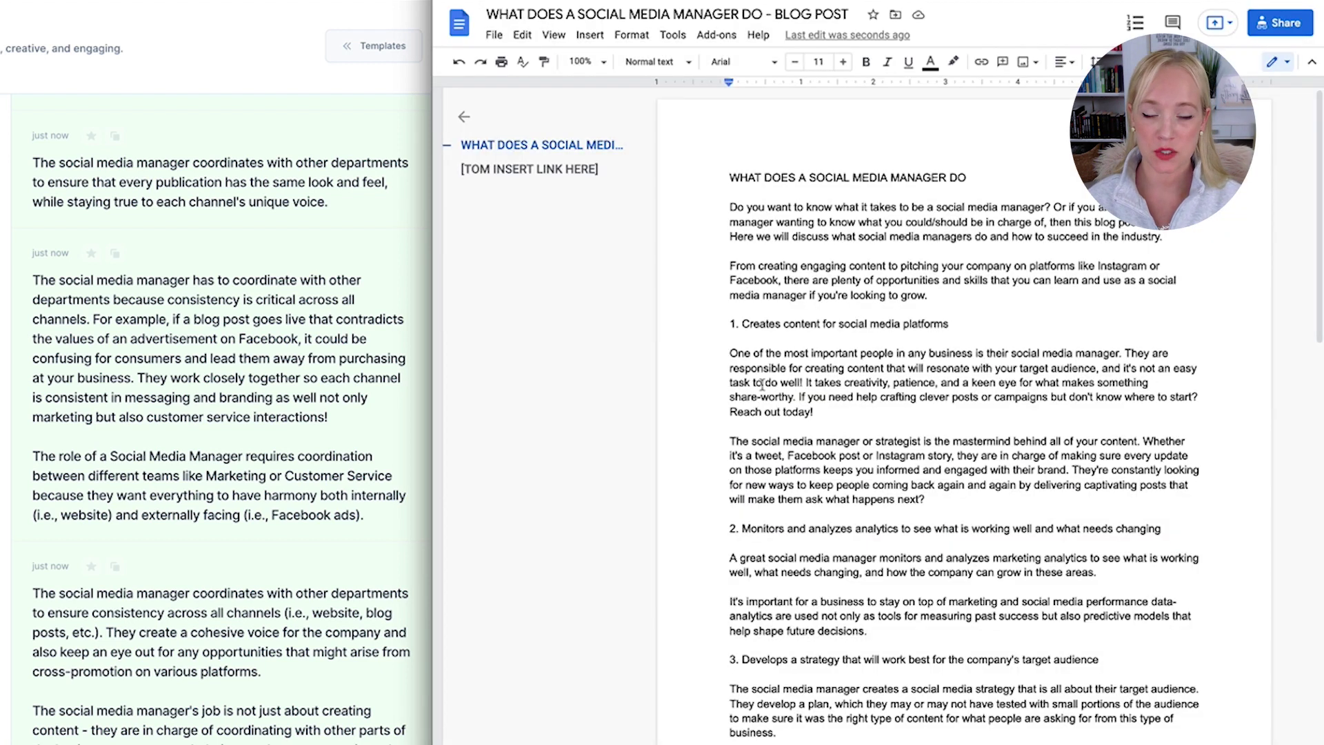
# Step: Set the title "WHAT DOES A SOCIAL MEDIA MANAGER DO" to font size 18 and make it bold
pyautogui.moveTo(969, 178); pyautogui.dragTo(717, 178)
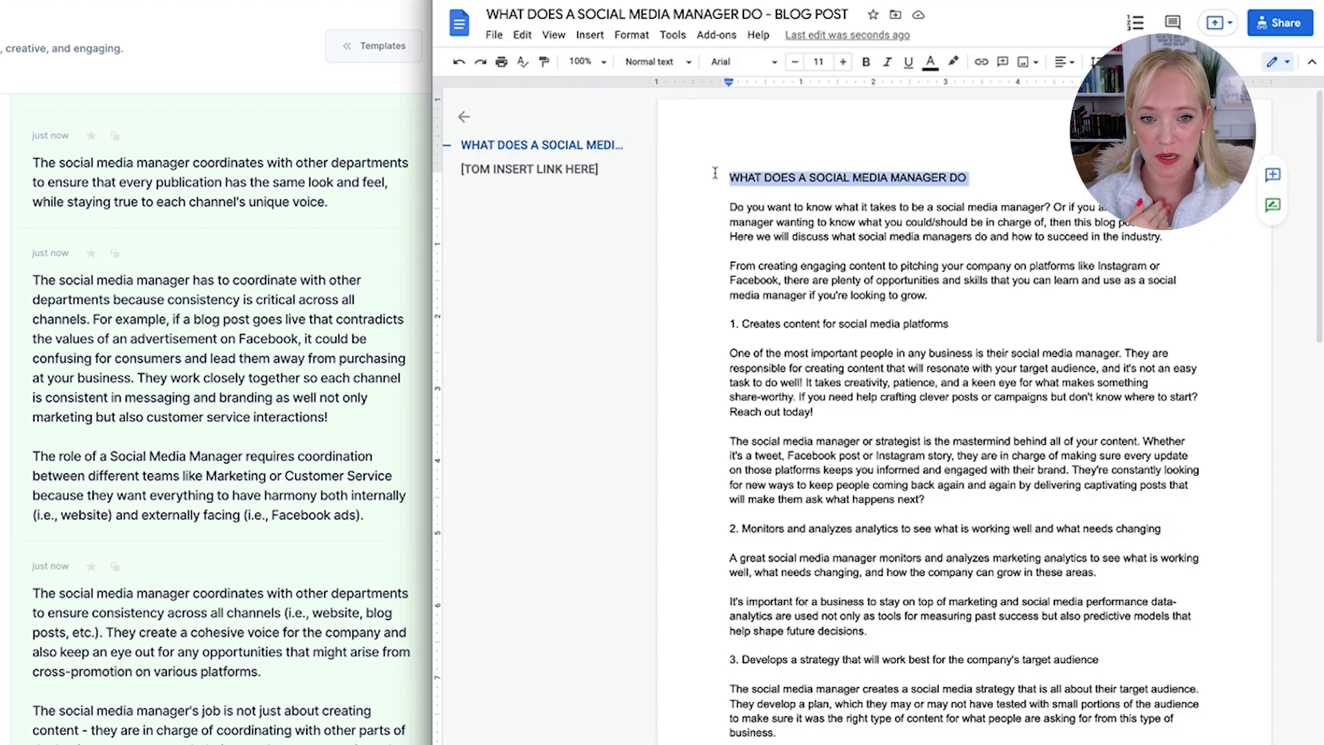
pyautogui.click(842, 62)
pyautogui.click(843, 62)
pyautogui.click(843, 62)
pyautogui.click(842, 62)
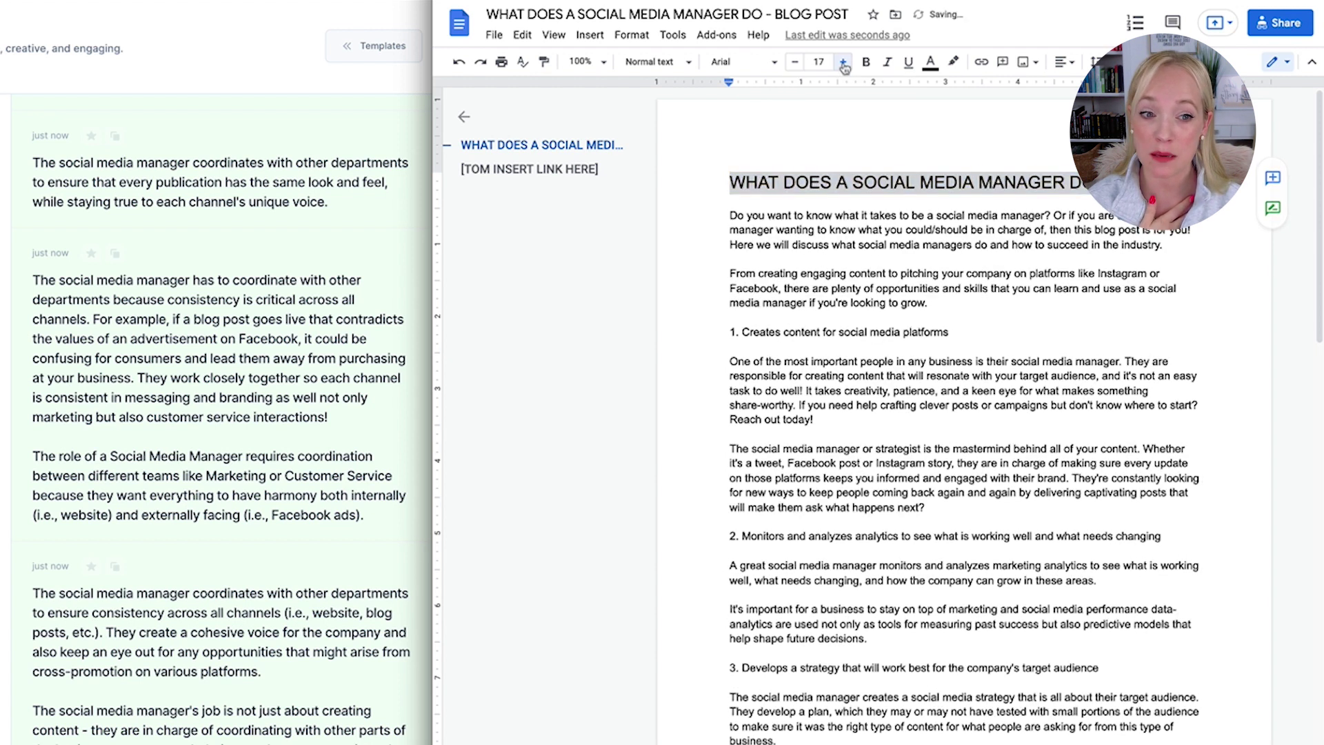
pyautogui.click(843, 62)
pyautogui.click(843, 62)
pyautogui.click(843, 62)
pyautogui.click(843, 62)
pyautogui.click(800, 63)
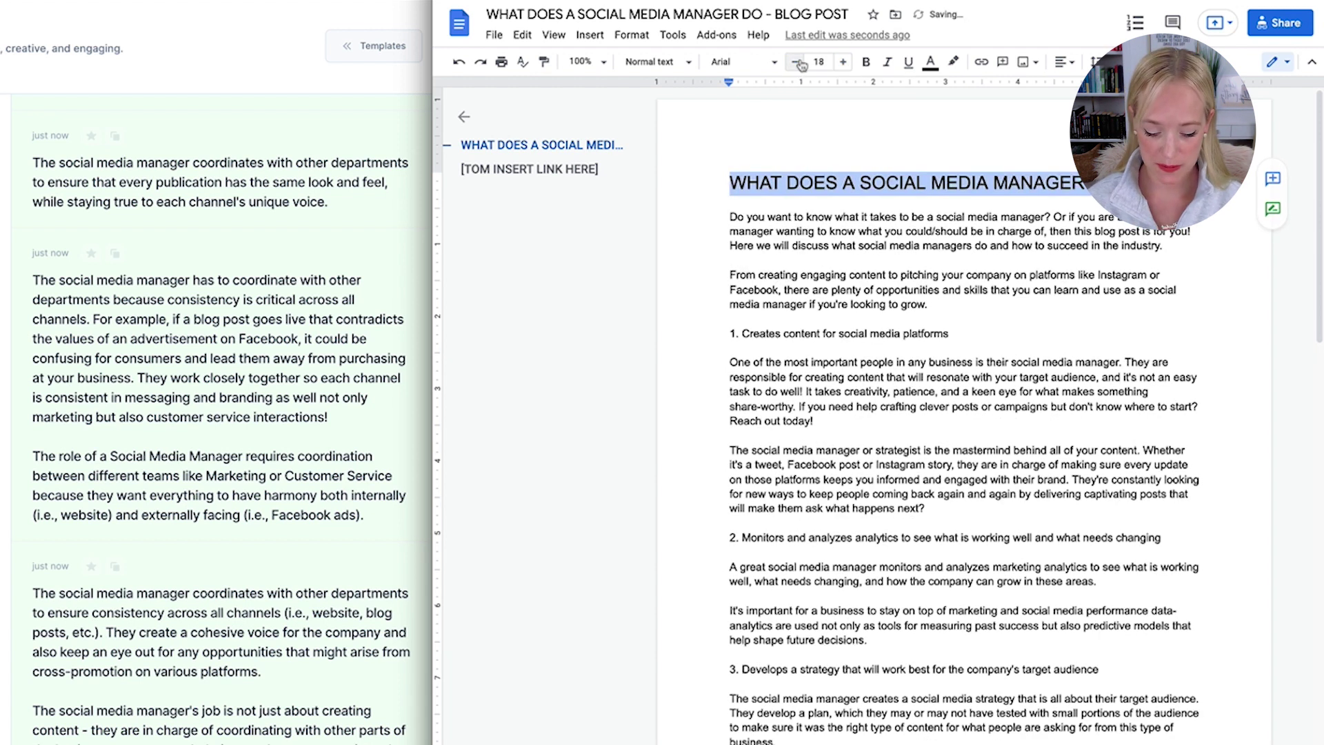
pyautogui.hotkey('ctrl', 'b')
pyautogui.click(886, 180)
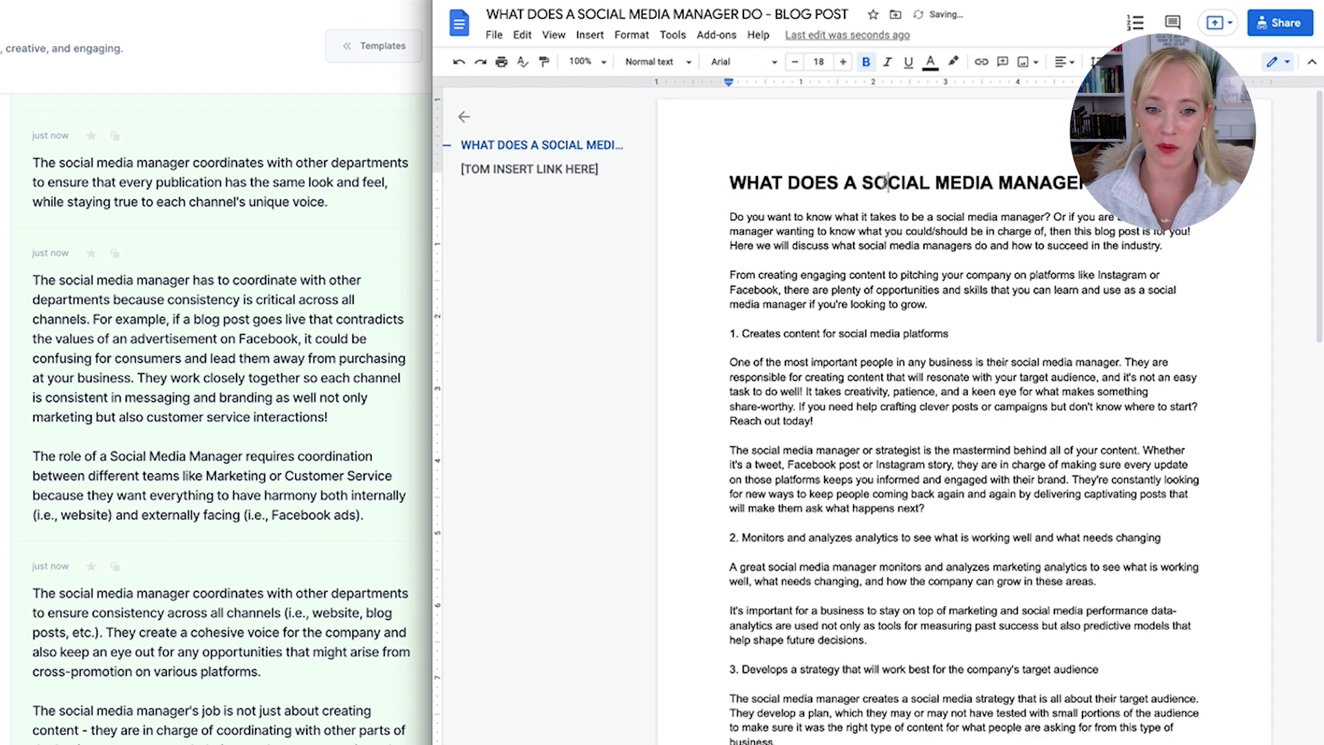